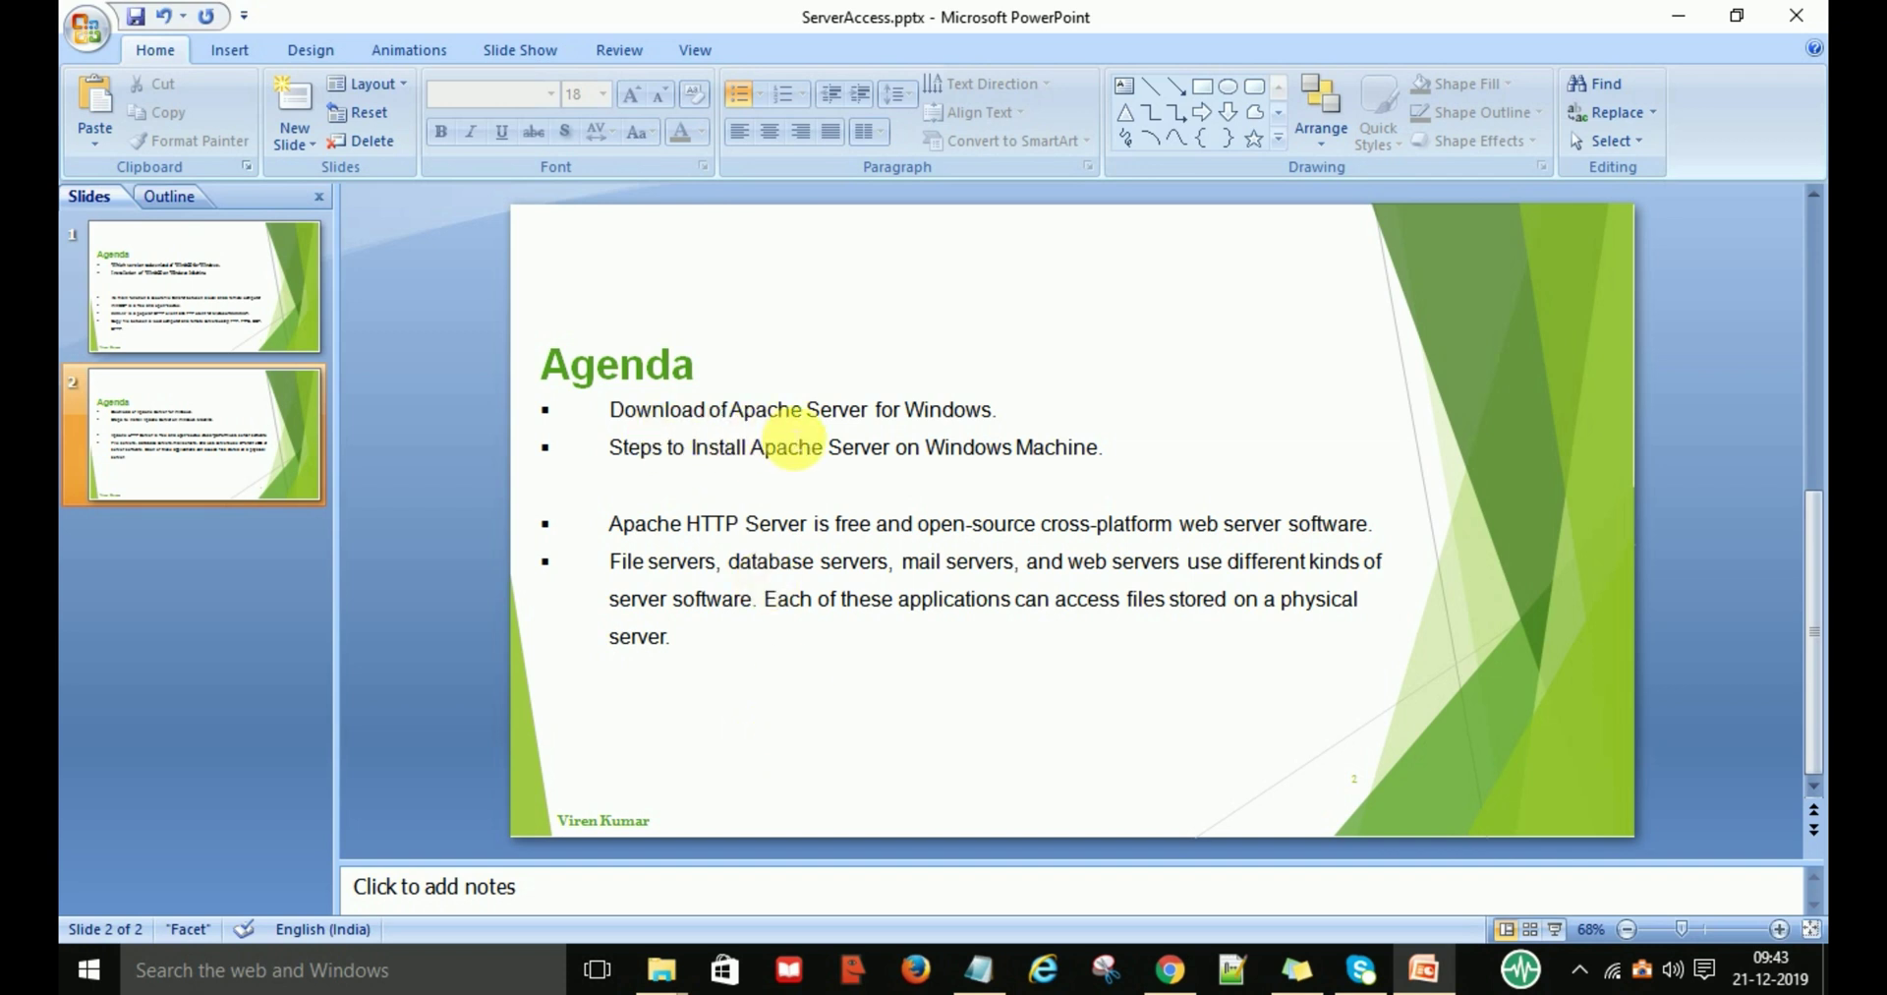
# Highlight 'Apache HTTP Server' in the third agenda bullet while presenting the slide.
pyautogui.click(1003, 407)
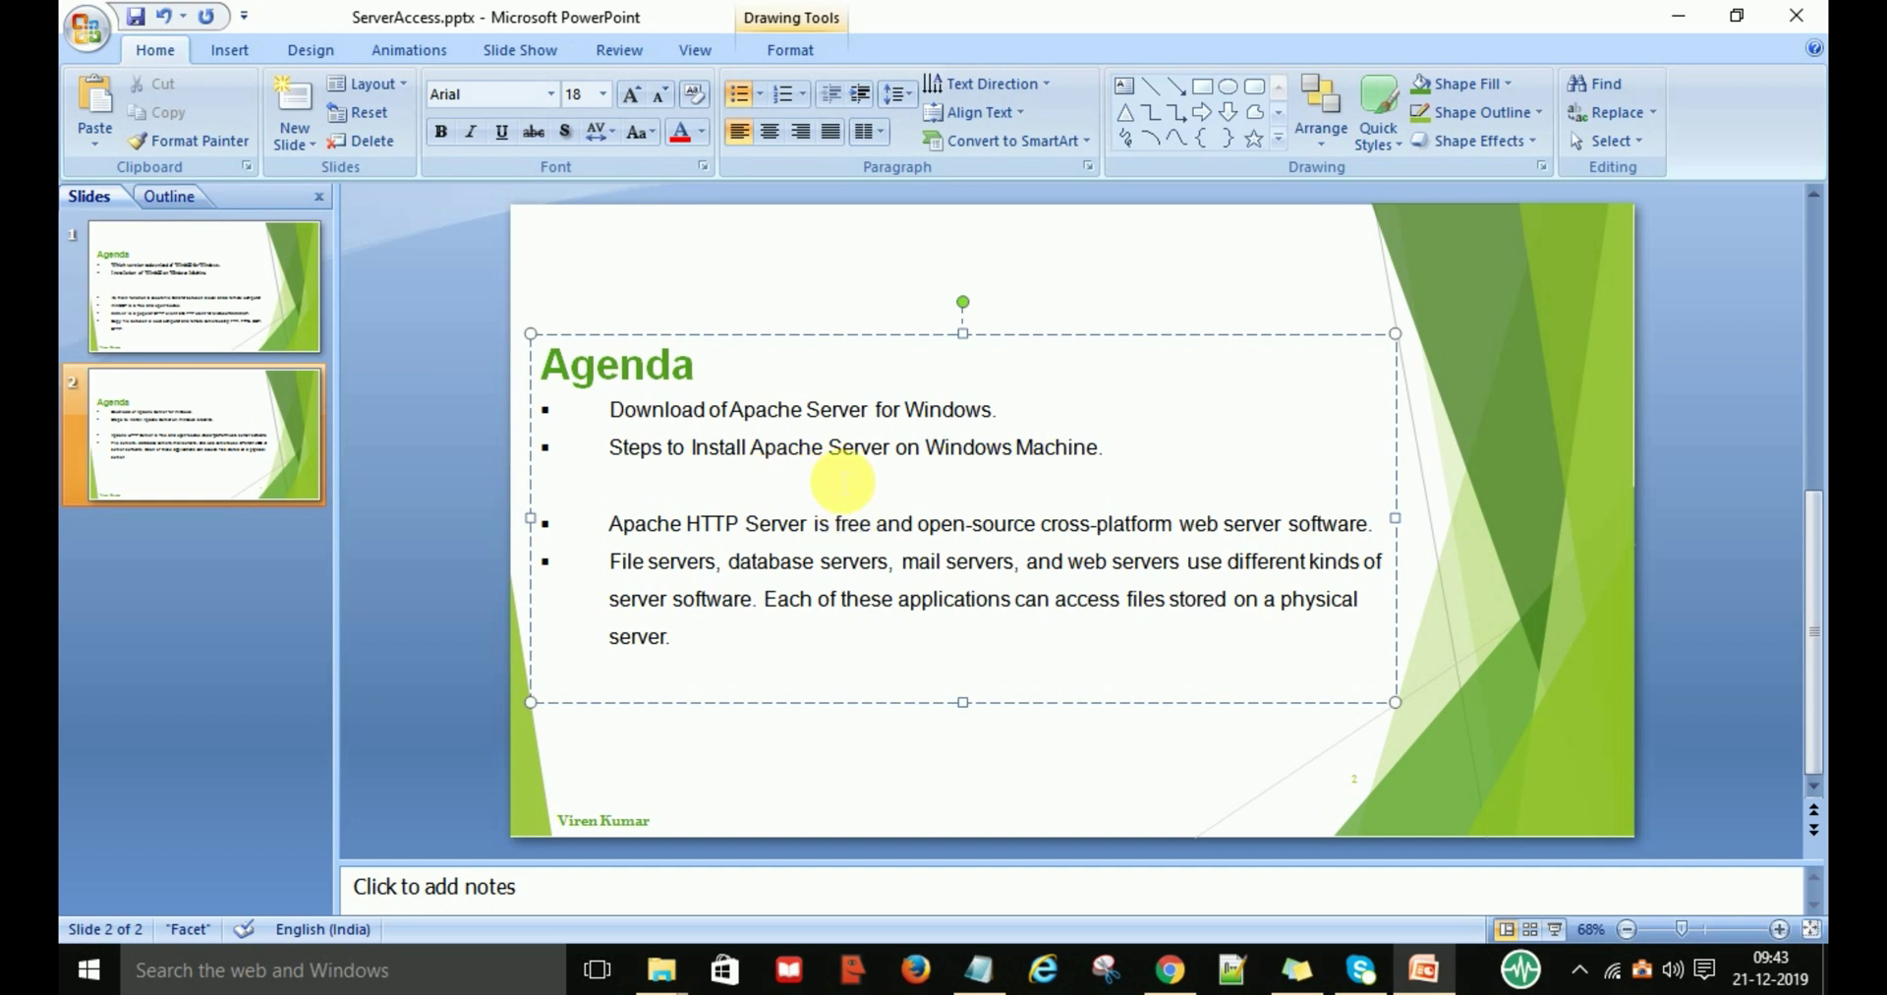
pyautogui.click(1125, 454)
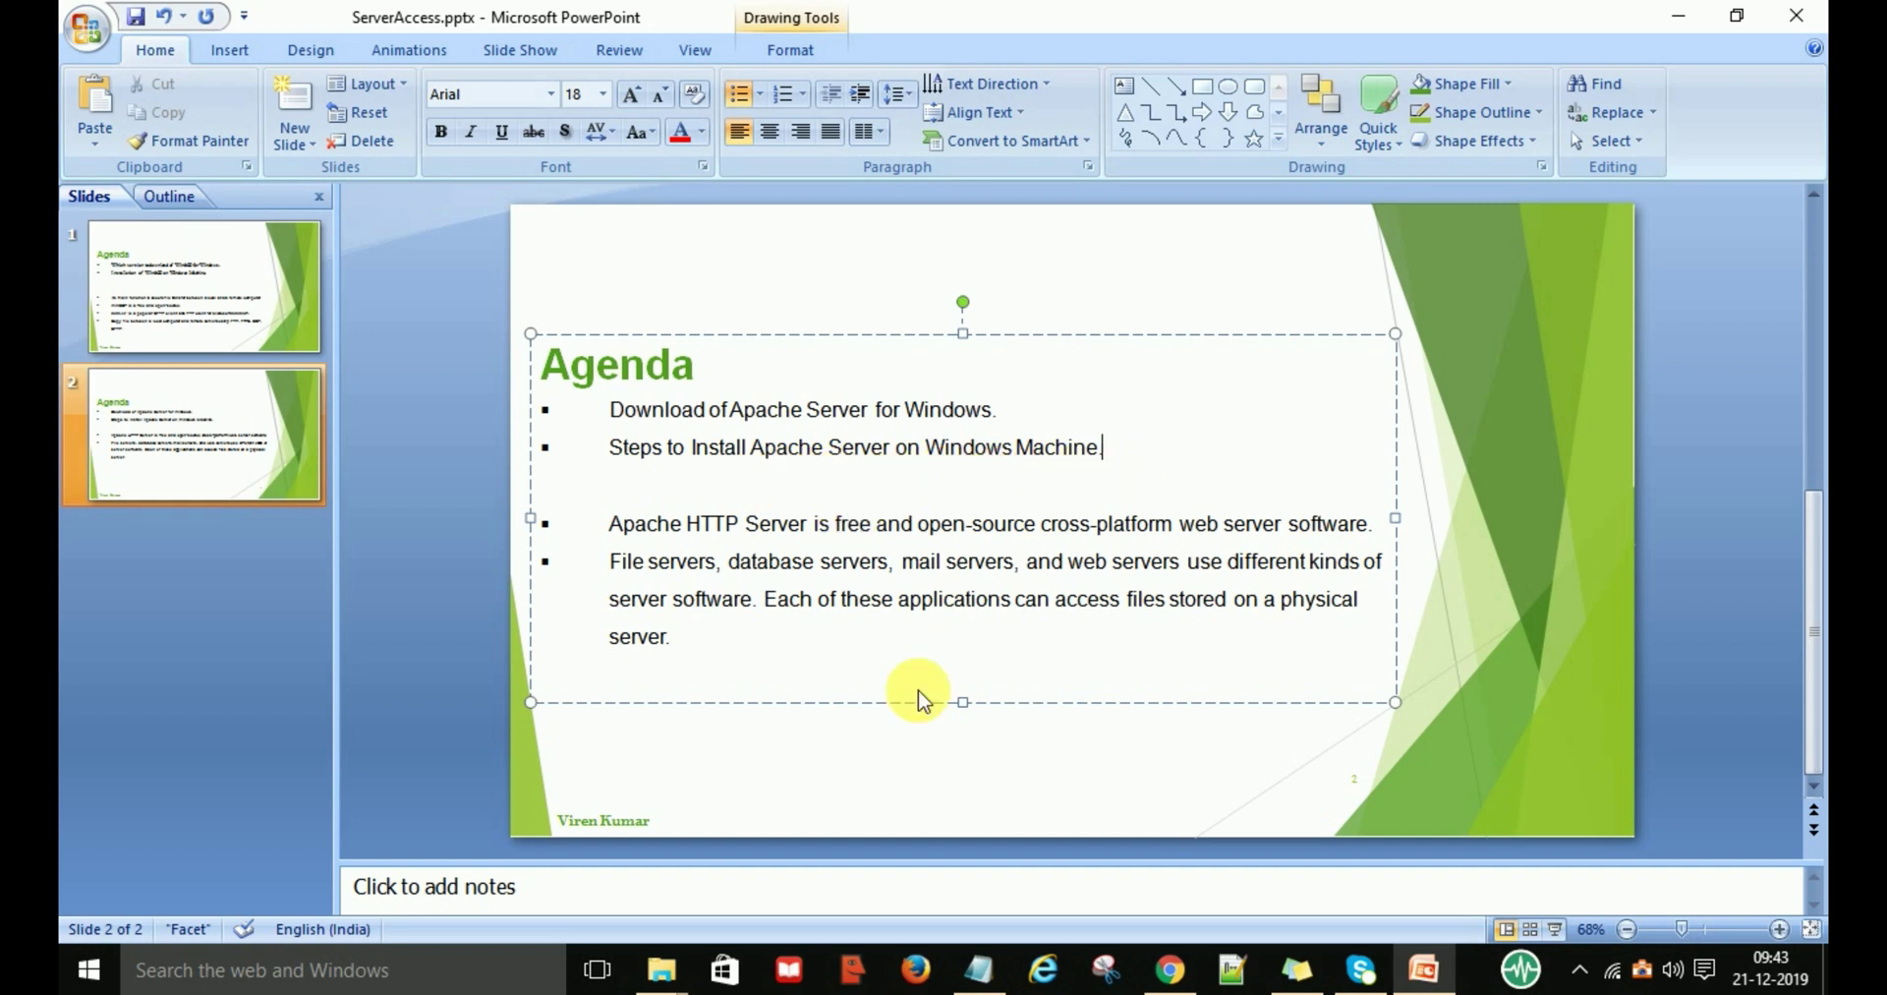
pyautogui.click(854, 764)
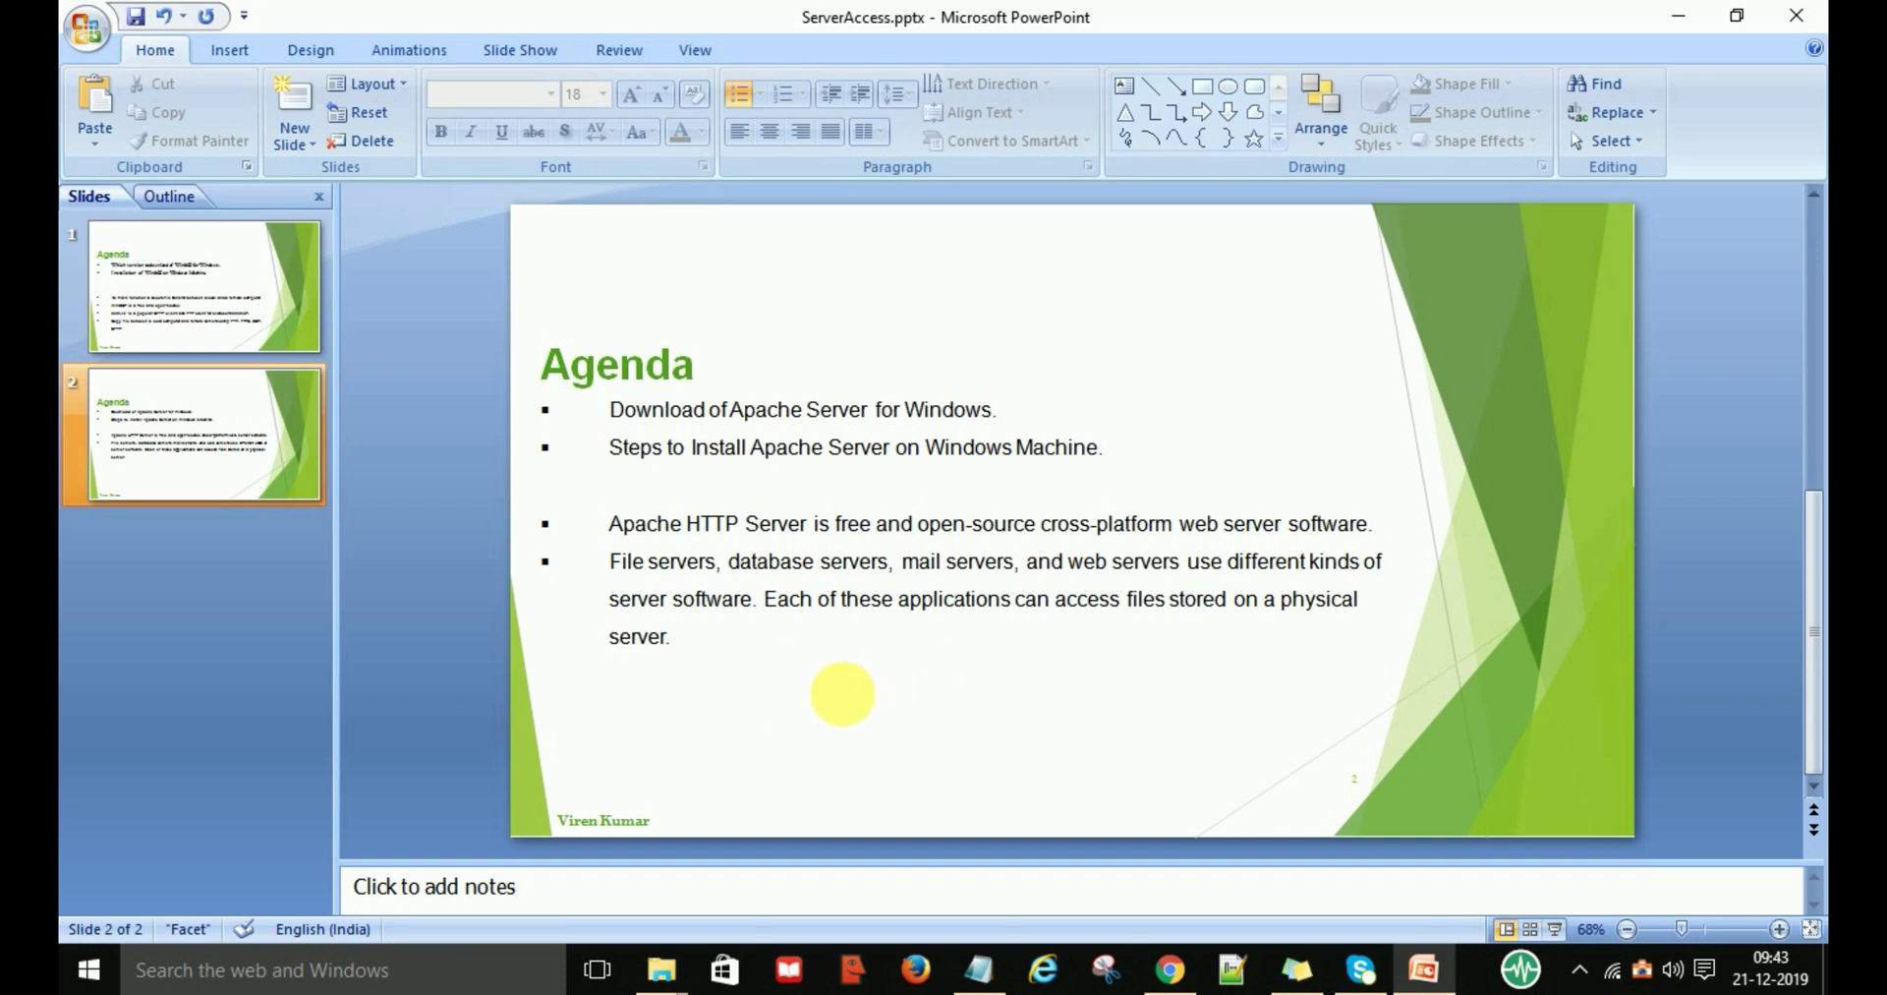
pyautogui.click(618, 536)
pyautogui.moveTo(617, 537); pyautogui.dragTo(987, 531)
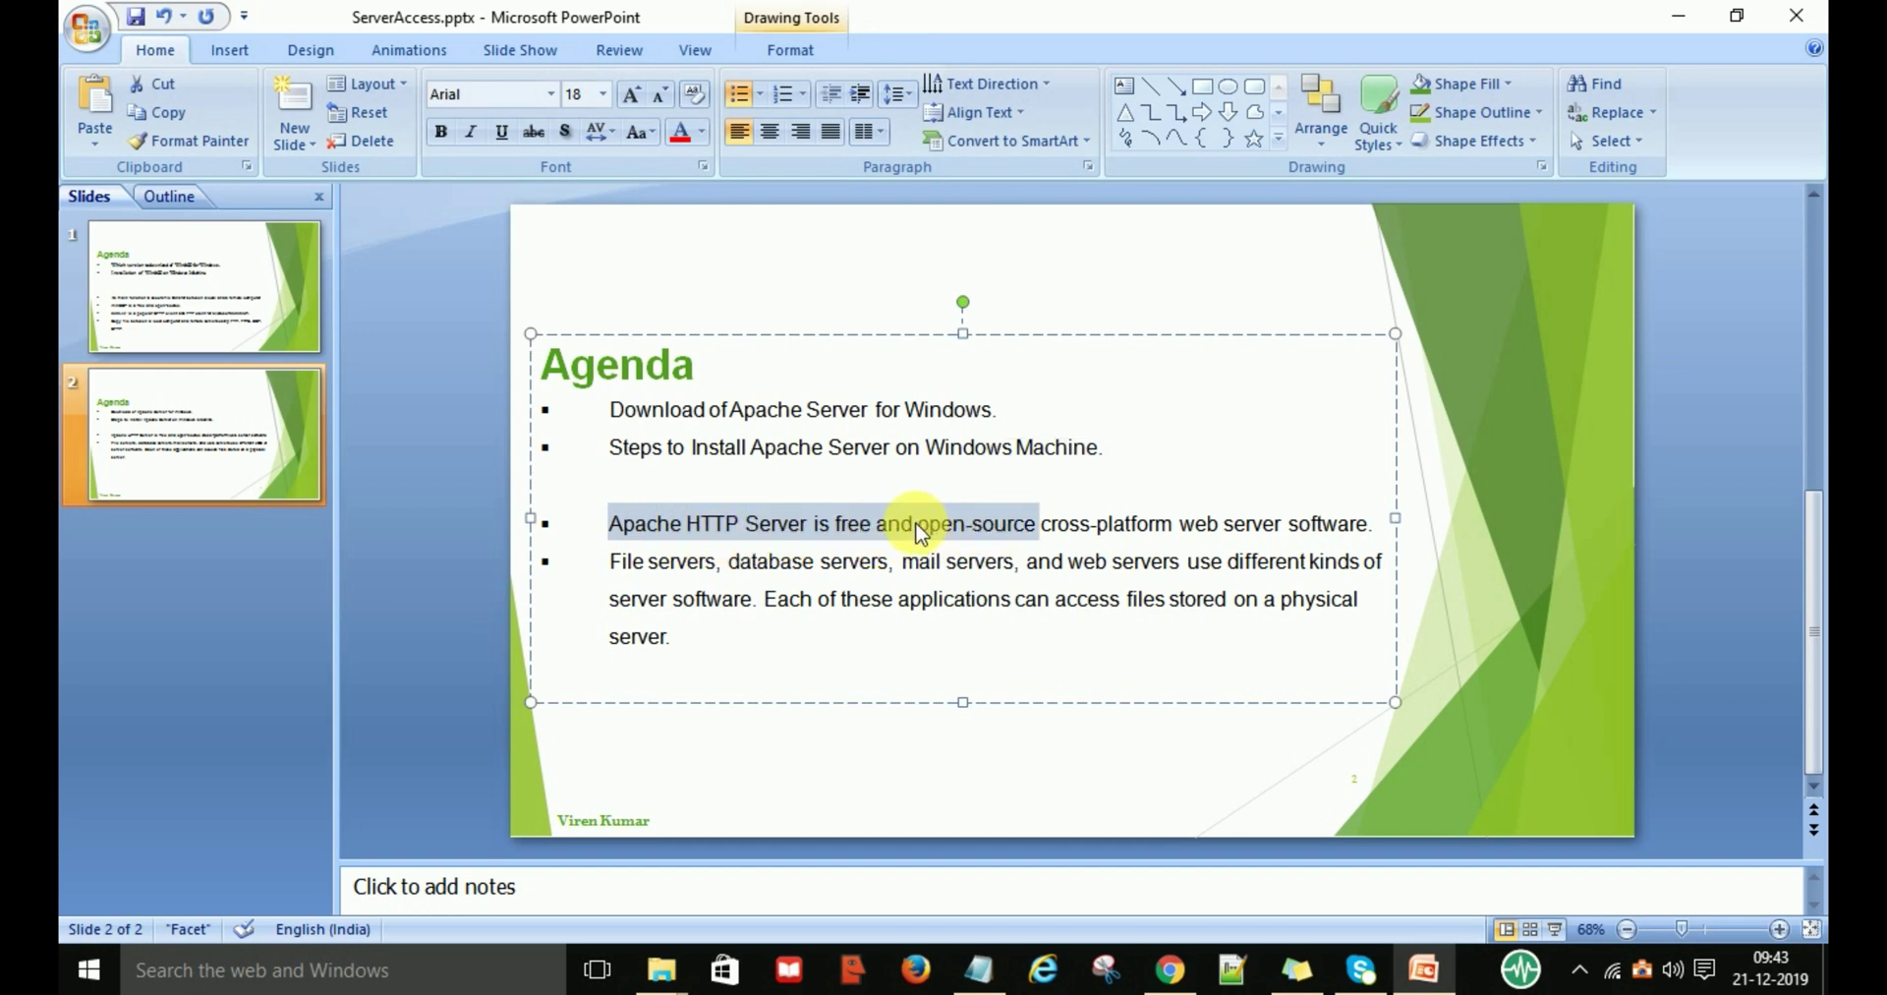
pyautogui.click(859, 758)
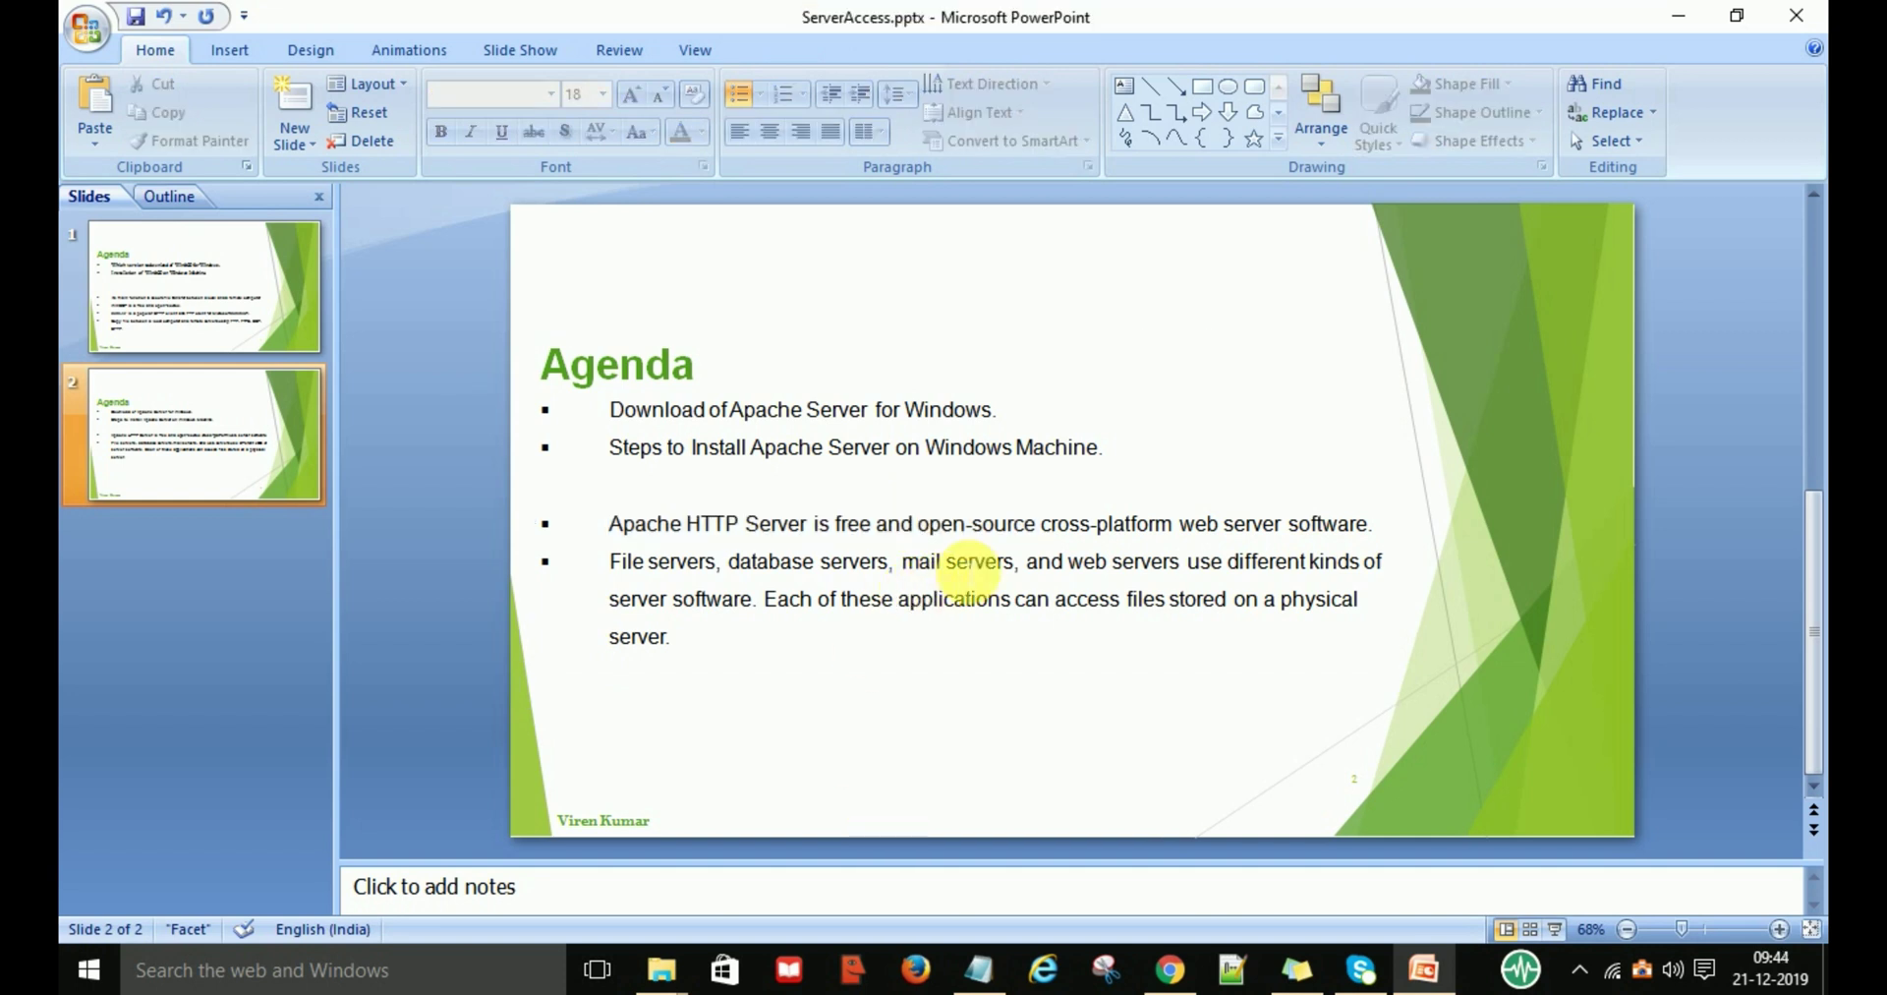
# Highlight 'free and open-source' and 'cross-platform web server software', then switch to Chrome.
pyautogui.moveTo(1038, 523); pyautogui.dragTo(645, 521)
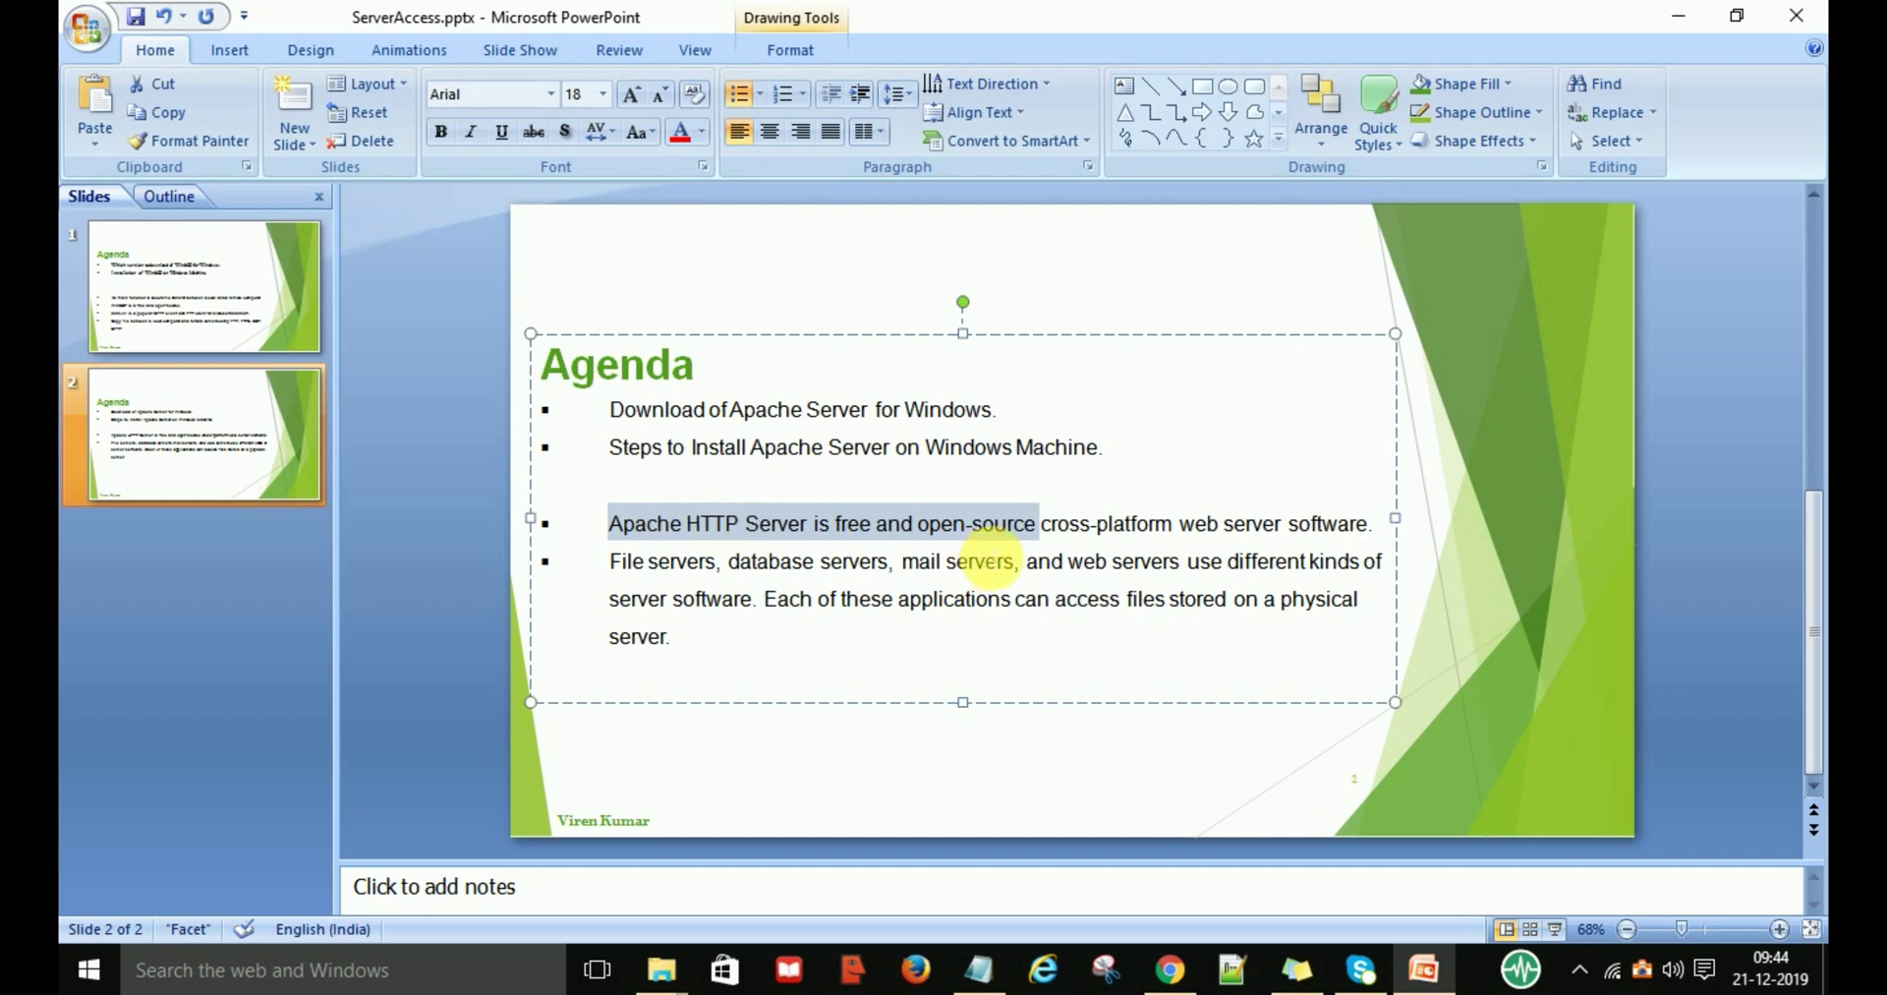
pyautogui.click(1044, 529)
pyautogui.moveTo(1047, 531); pyautogui.dragTo(1307, 547)
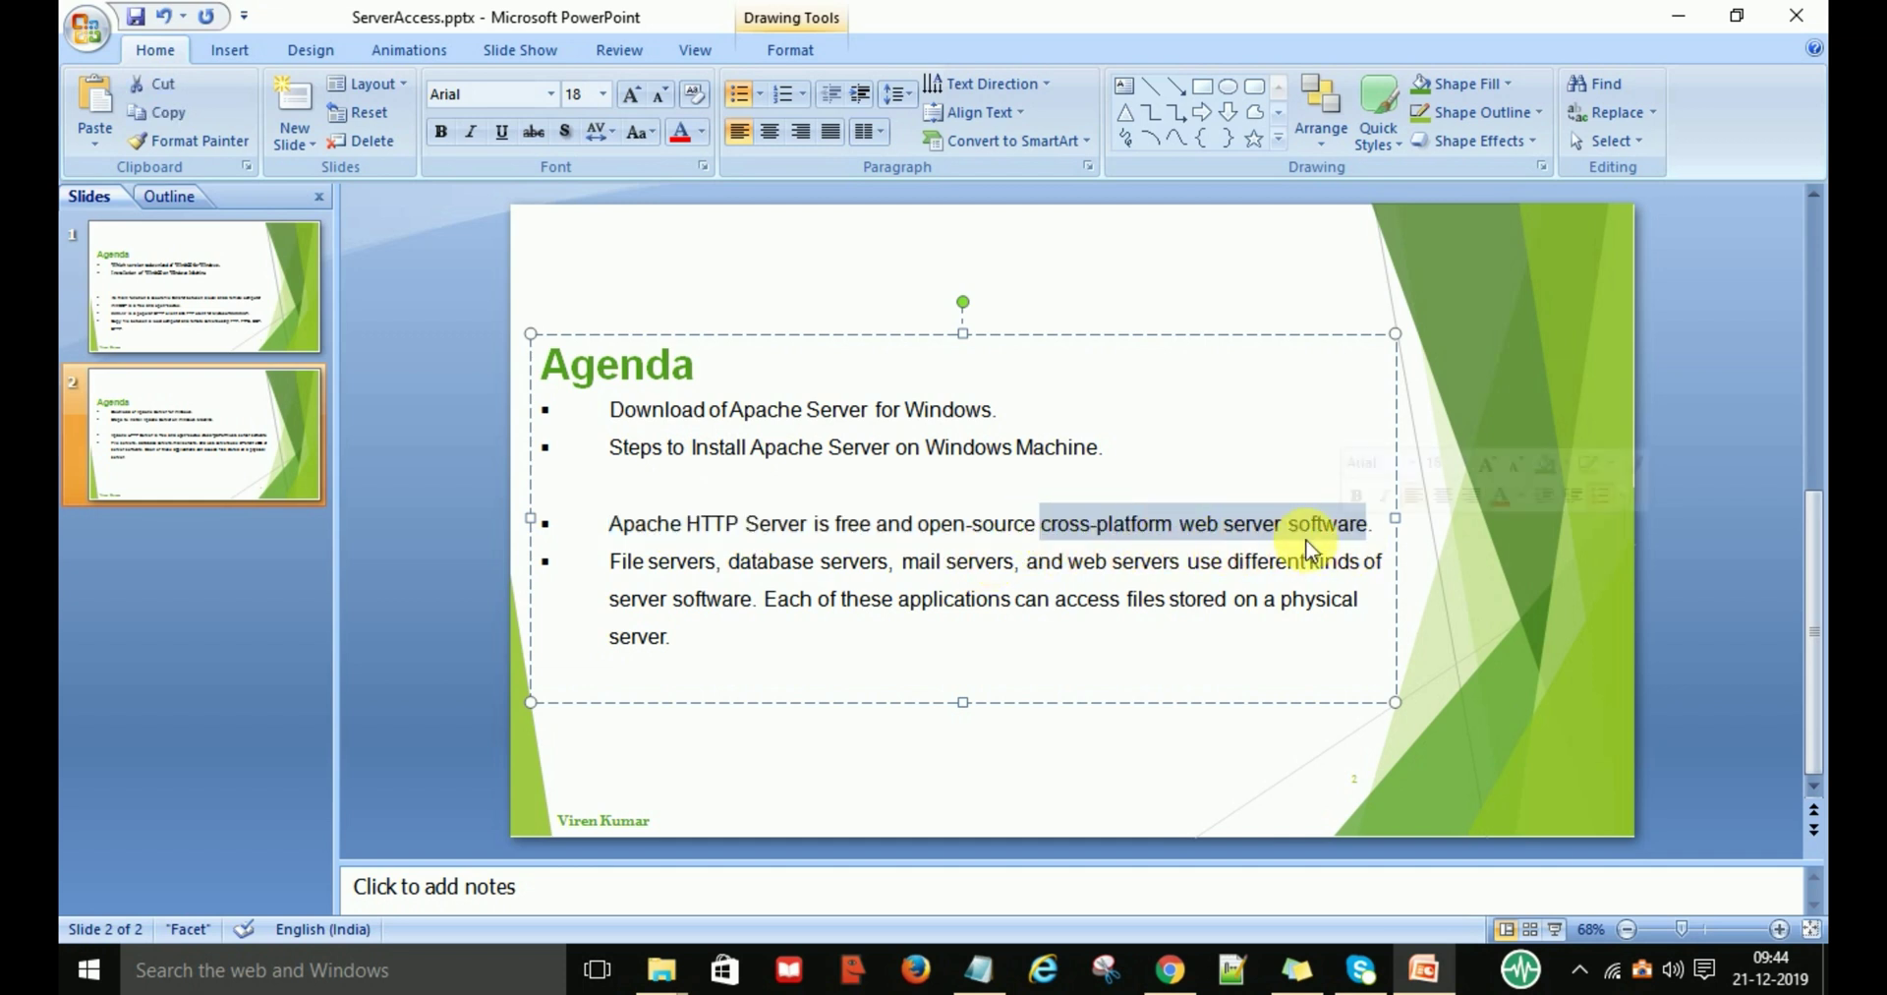
pyautogui.click(978, 717)
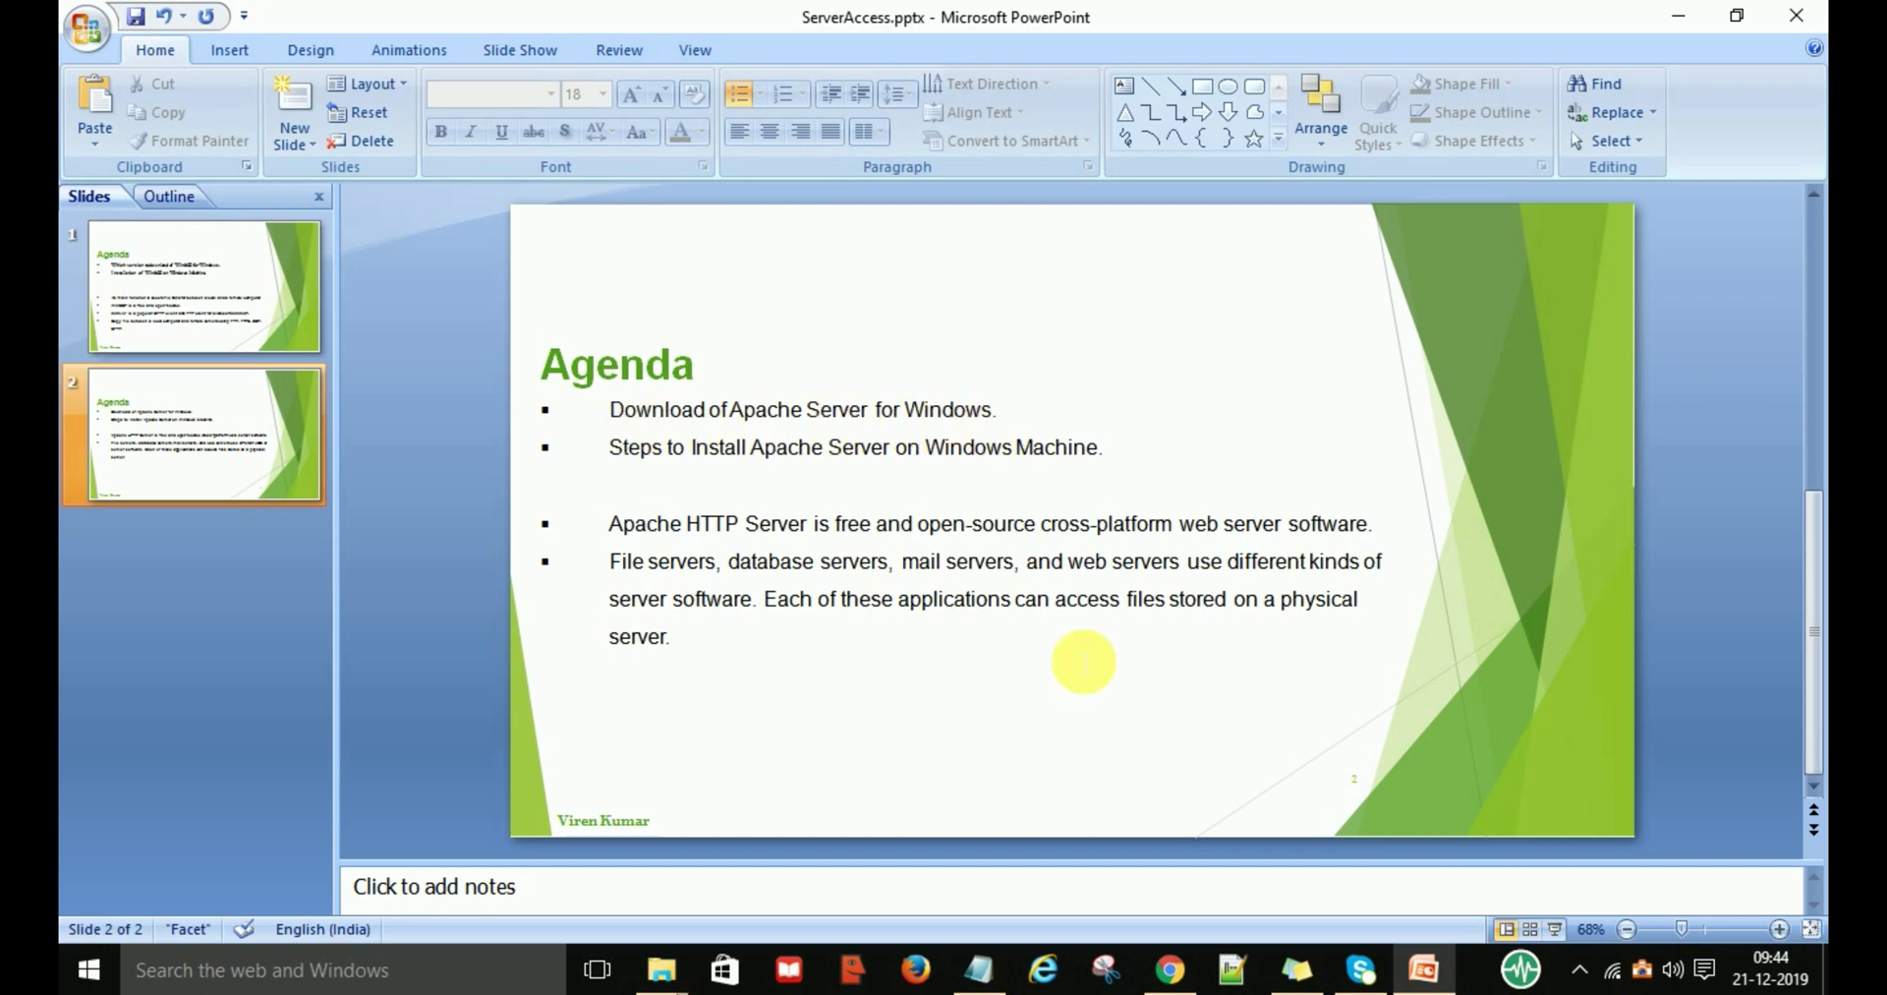
pyautogui.click(1169, 969)
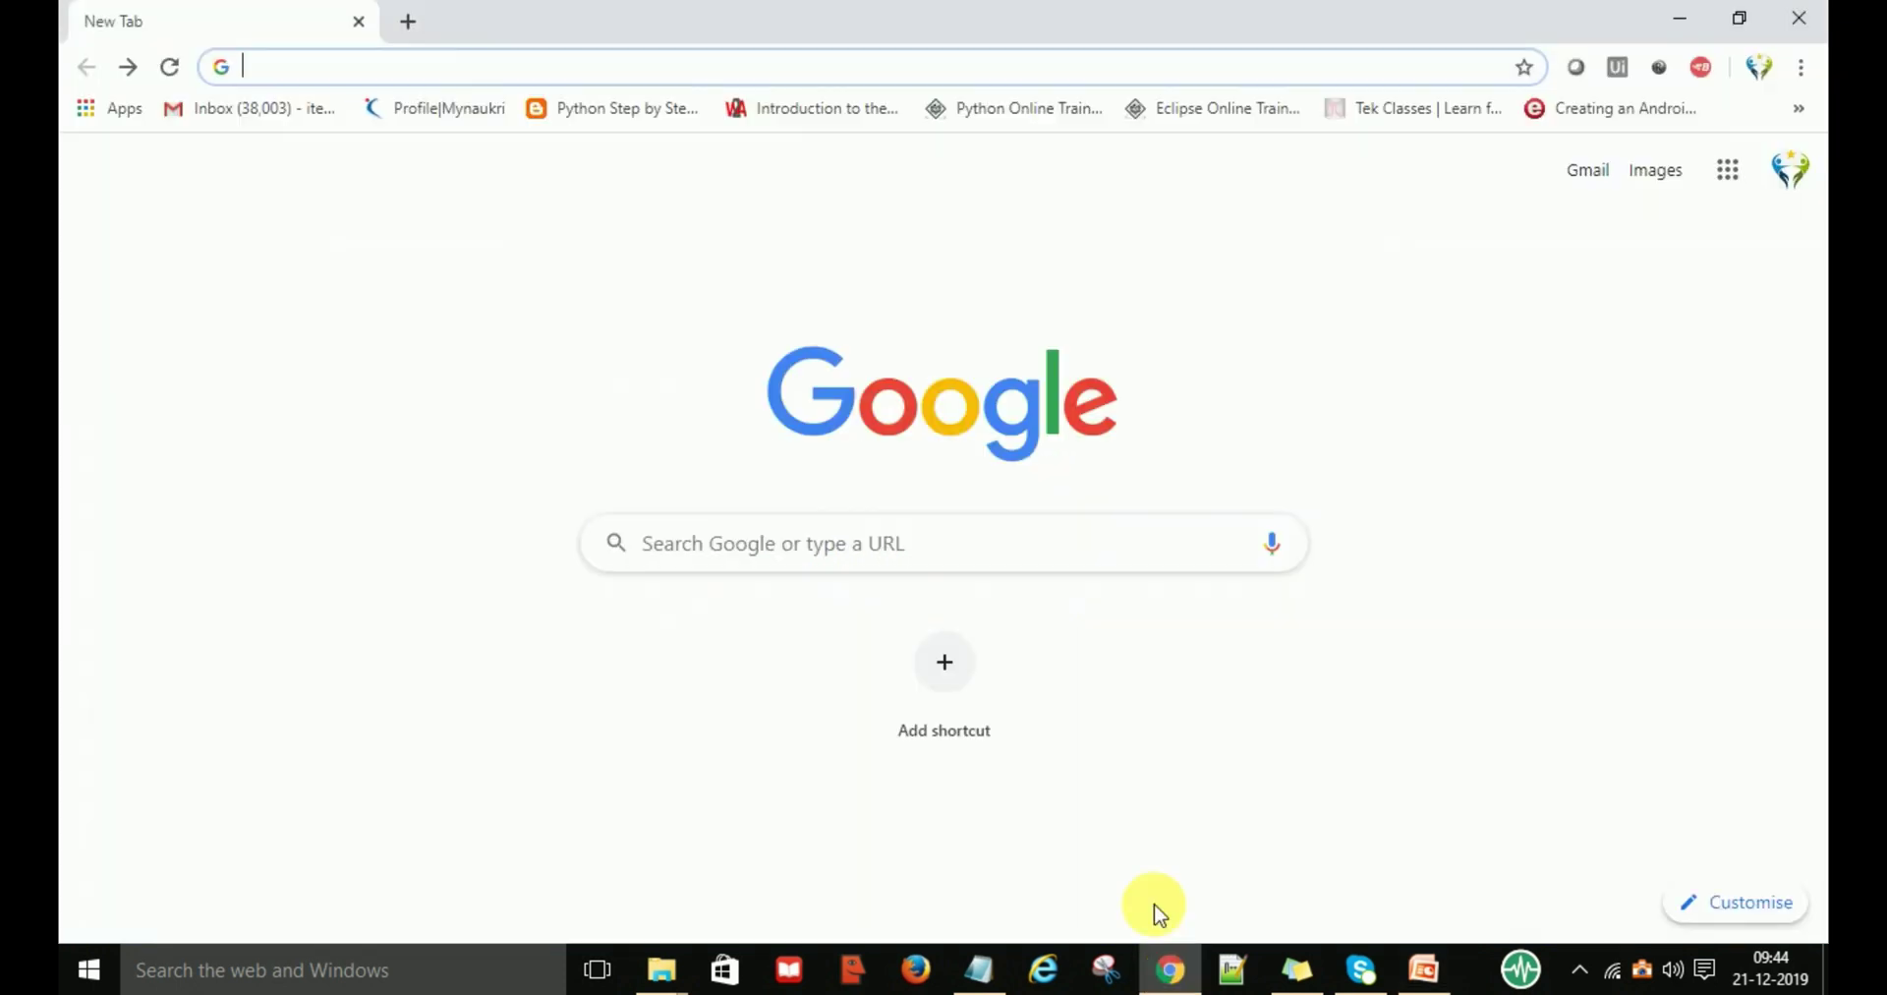
# Google 'apache server for windows' and open The Apache HTTP Server Project result.
pyautogui.click(819, 556)
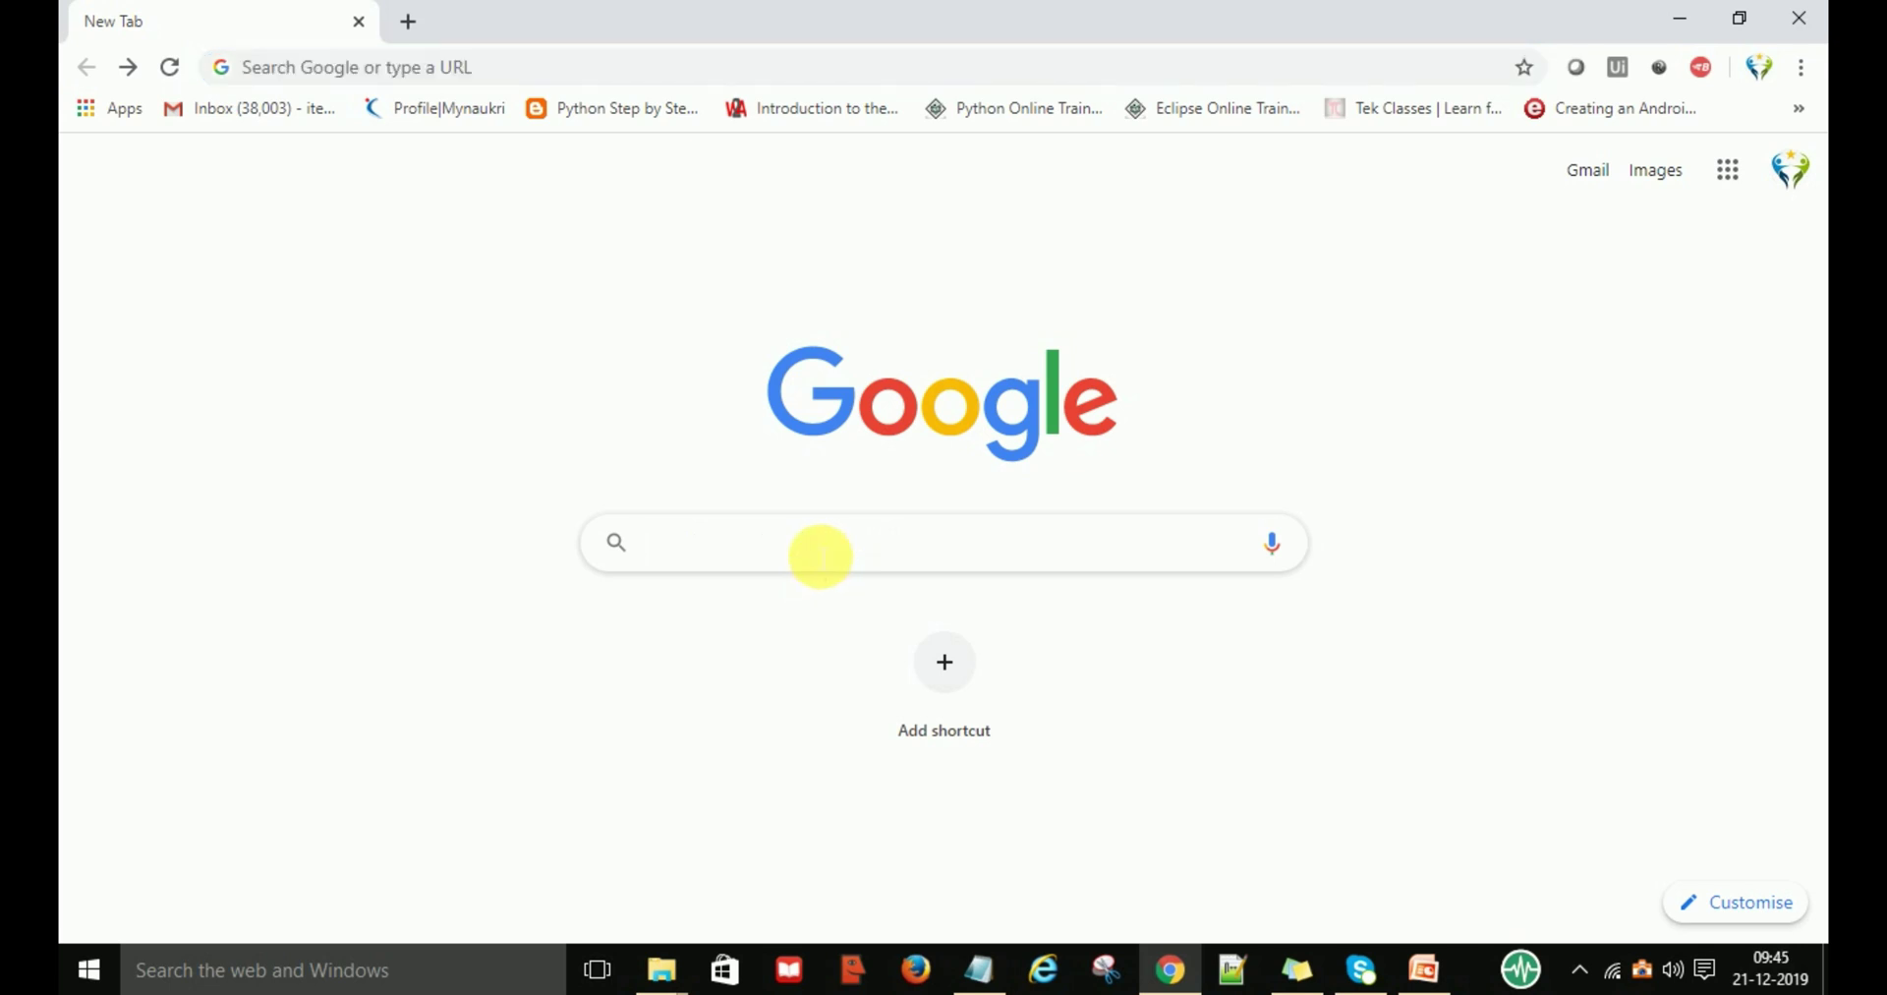
pyautogui.write('apache sr')
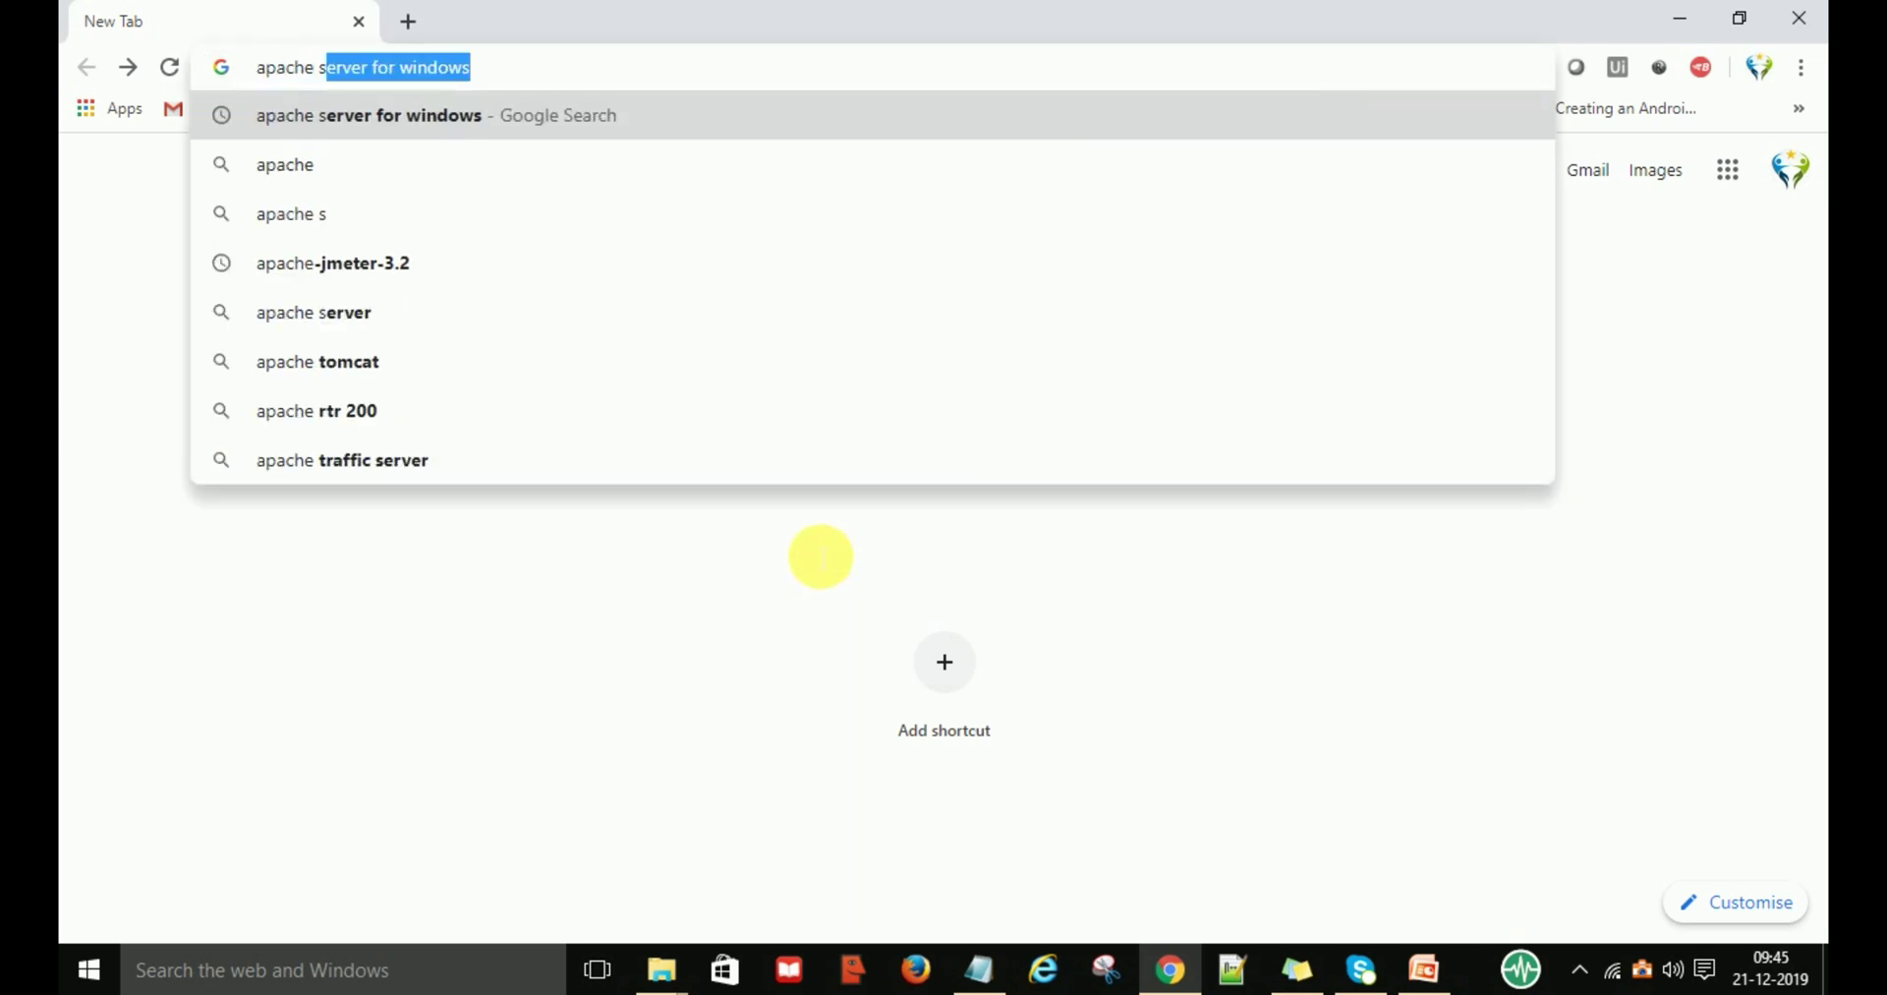
pyautogui.press('BackSpace')
pyautogui.press('BackSpace')
pyautogui.write('ser')
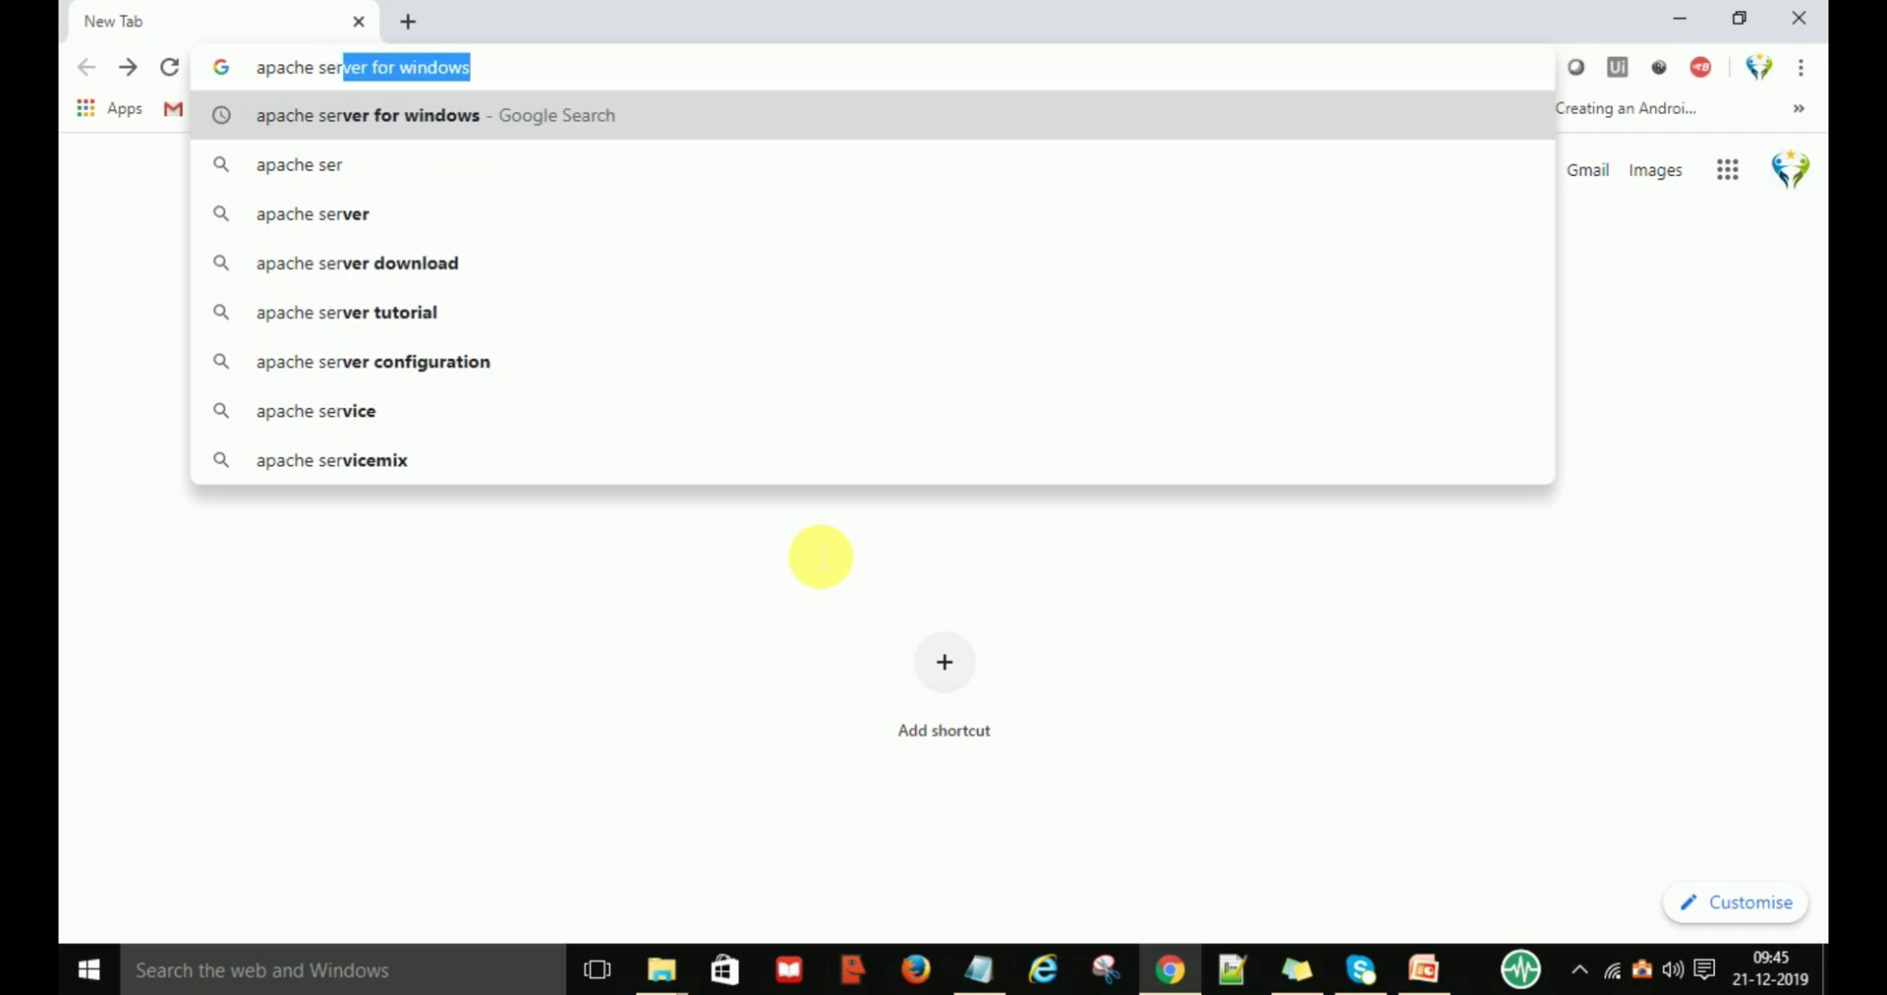
pyautogui.press('Return')
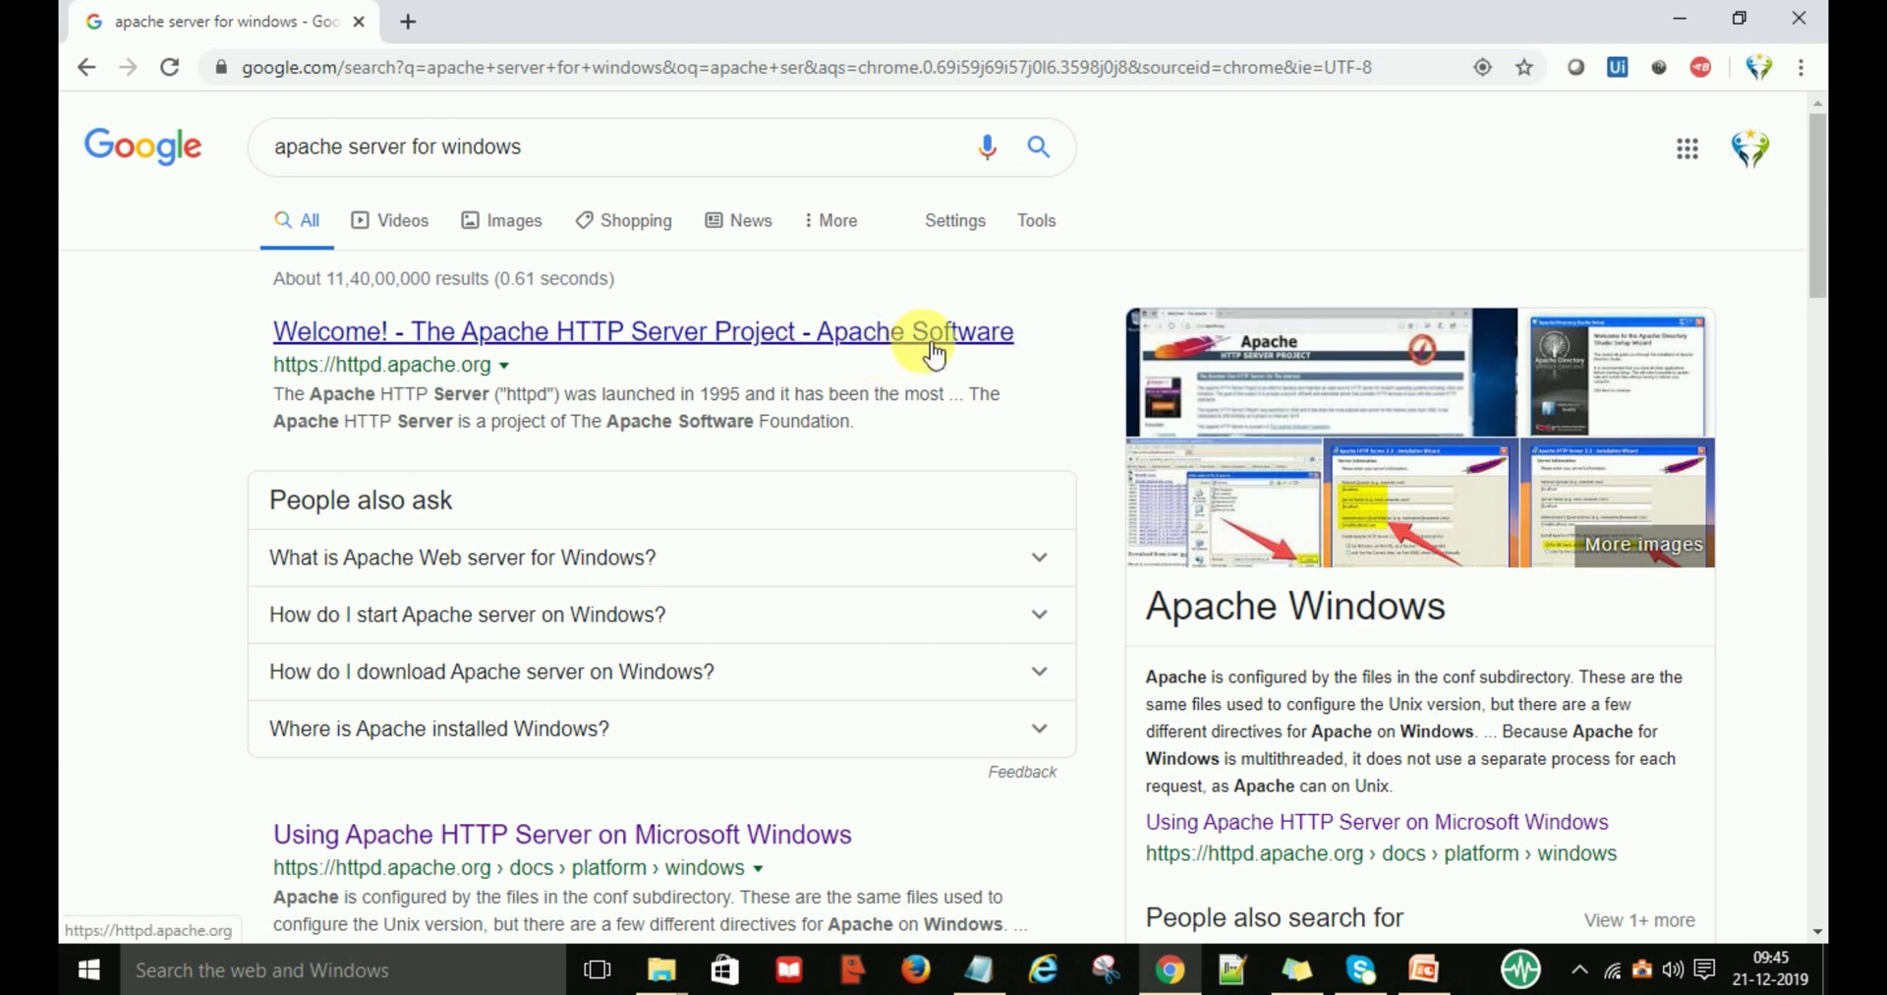
pyautogui.scroll(-1, 179, 417)
pyautogui.scroll(-3, 211, 565)
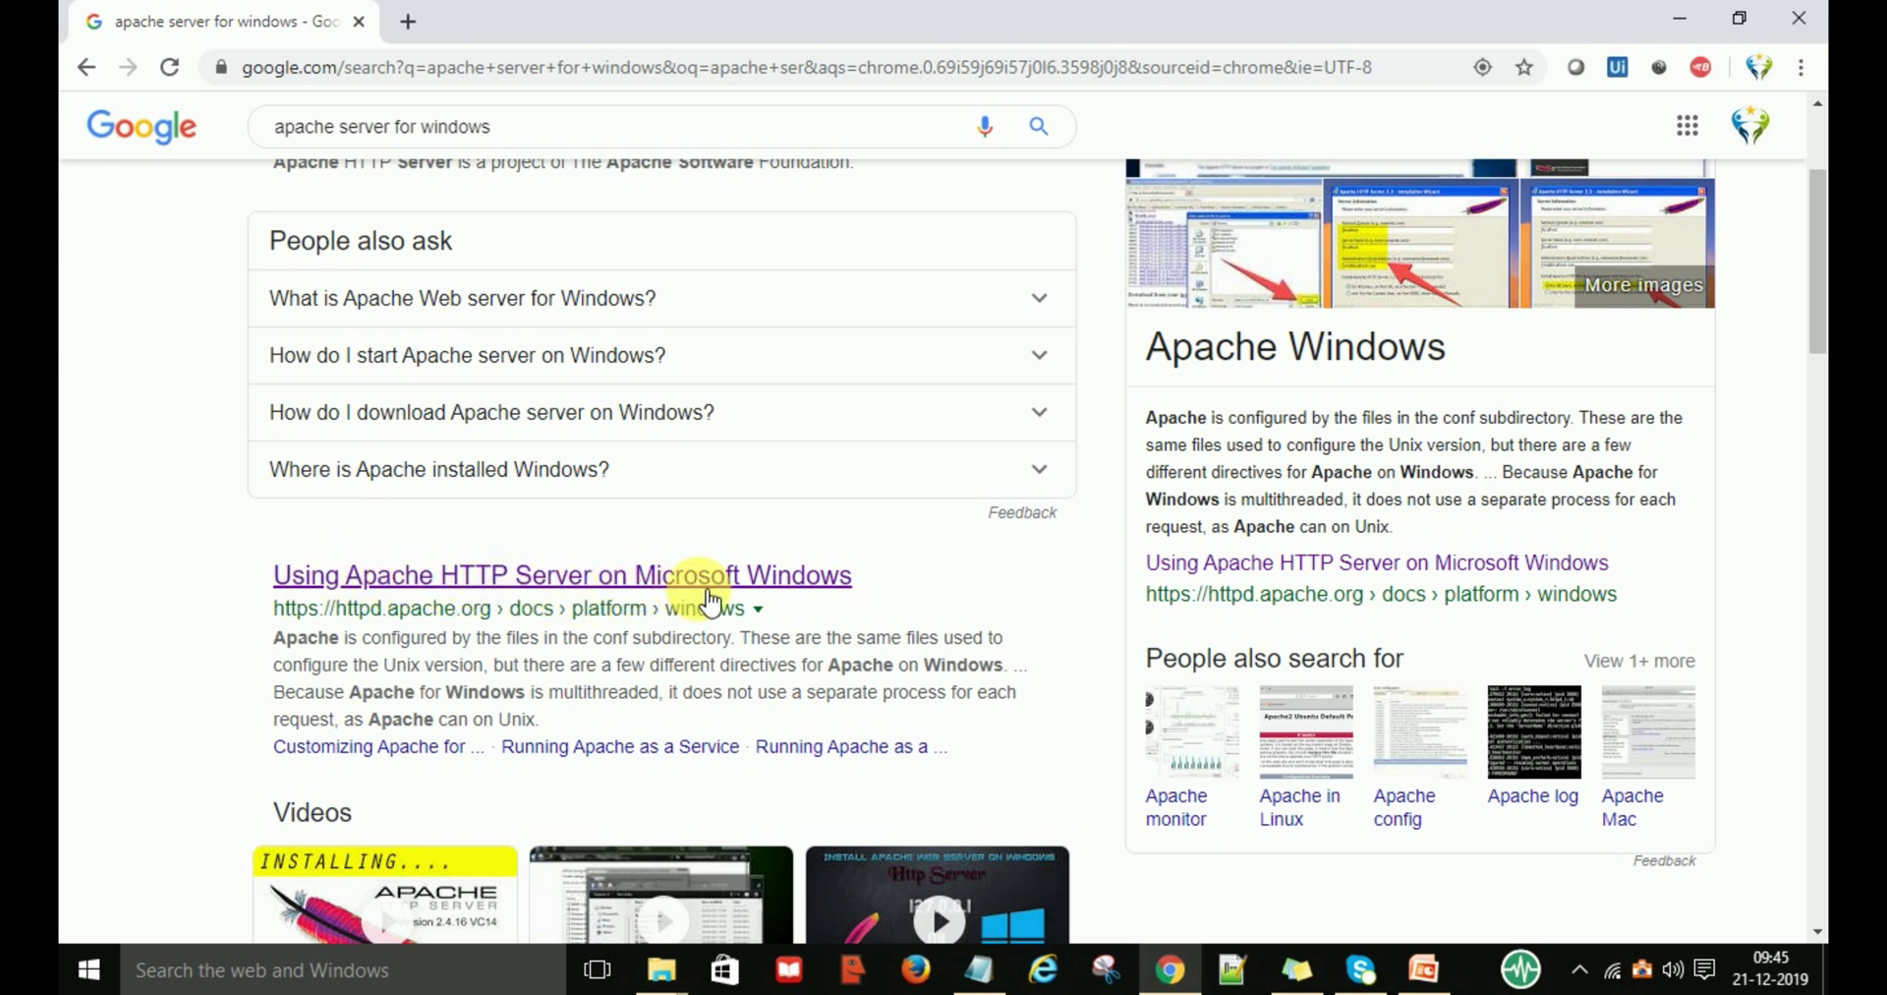
pyautogui.scroll(3, 155, 521)
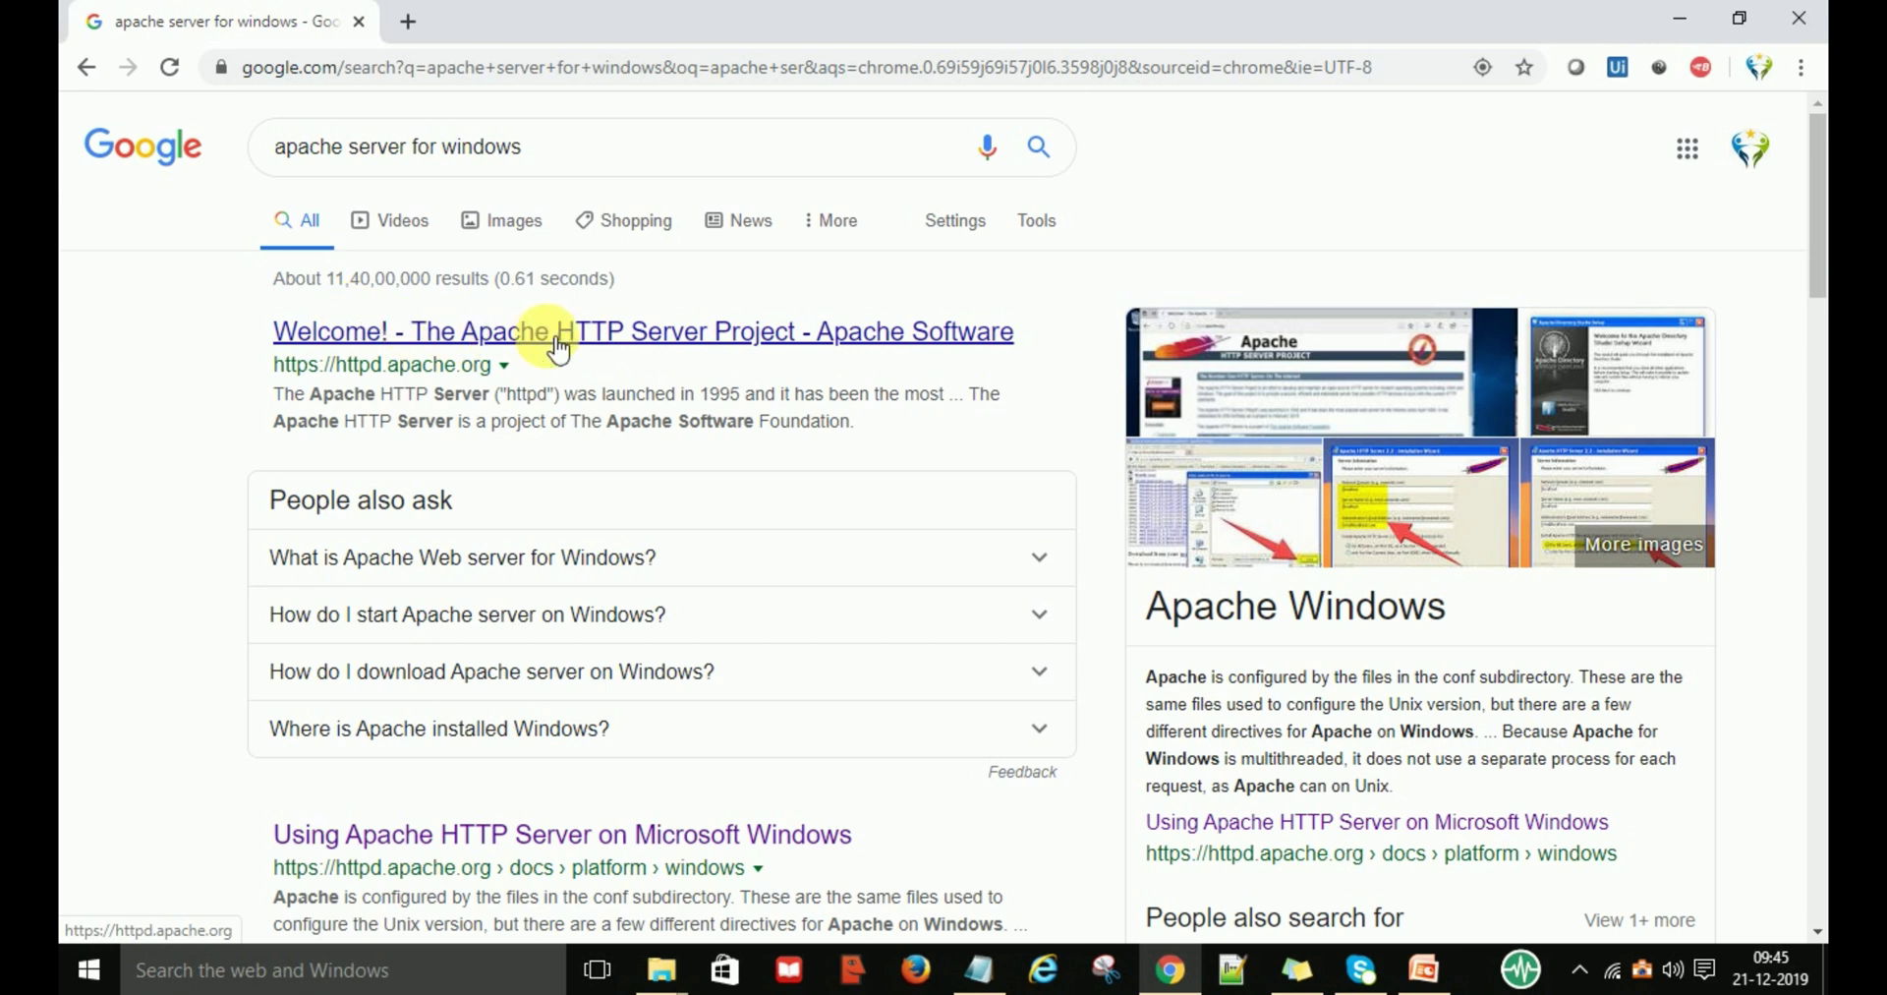
pyautogui.click(750, 339)
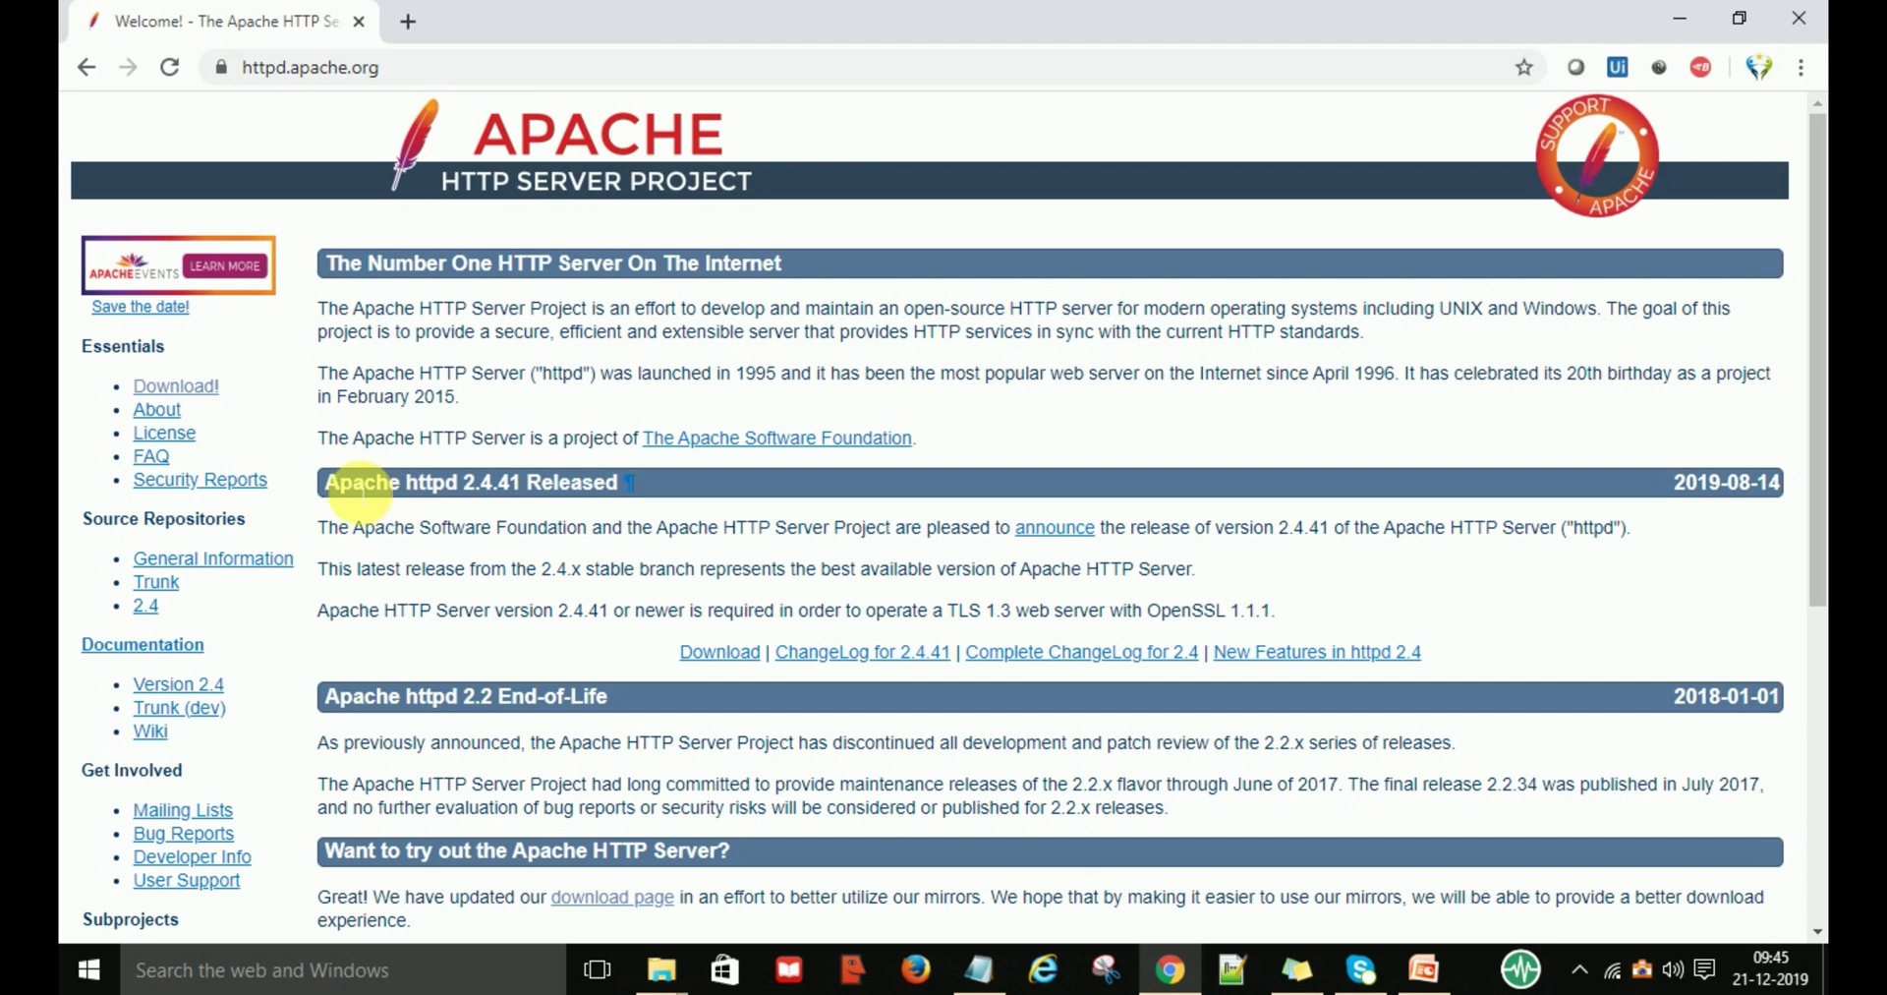
# Review the httpd 2.4.41 release and its stable download section, then go to Apache Lounge.
pyautogui.moveTo(327, 483); pyautogui.dragTo(485, 488)
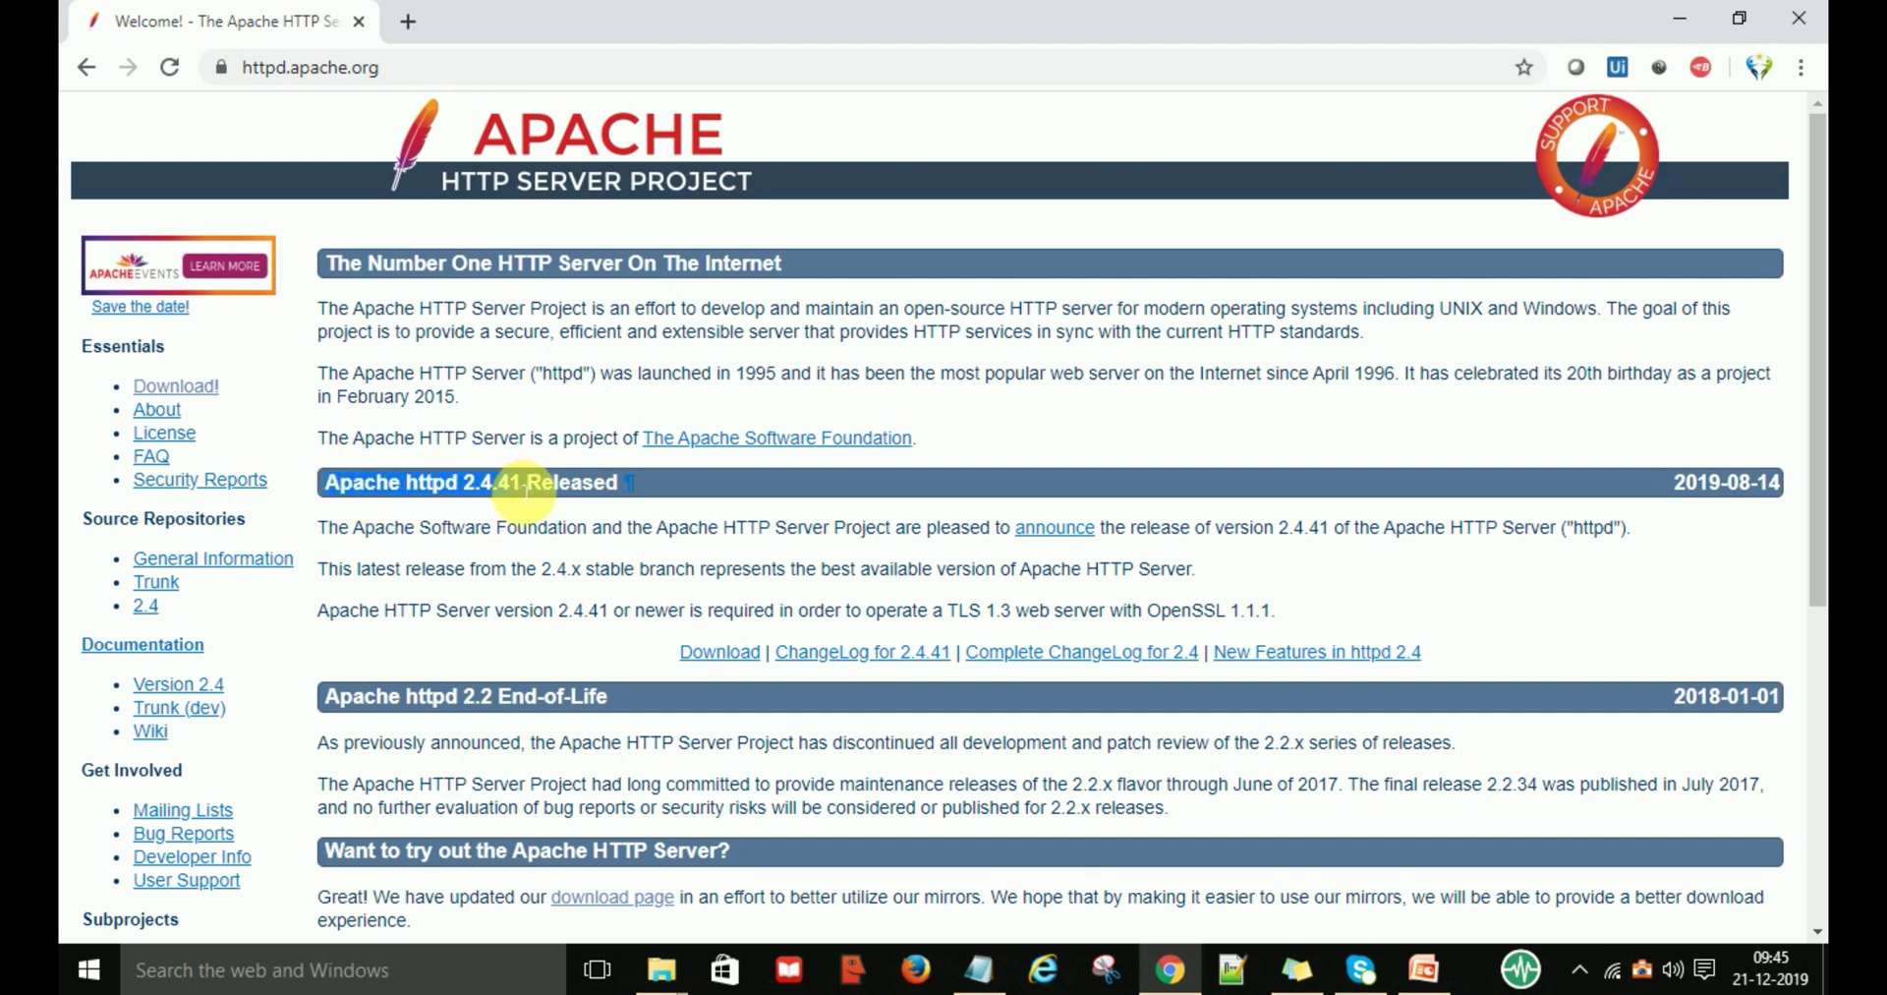
pyautogui.click(629, 483)
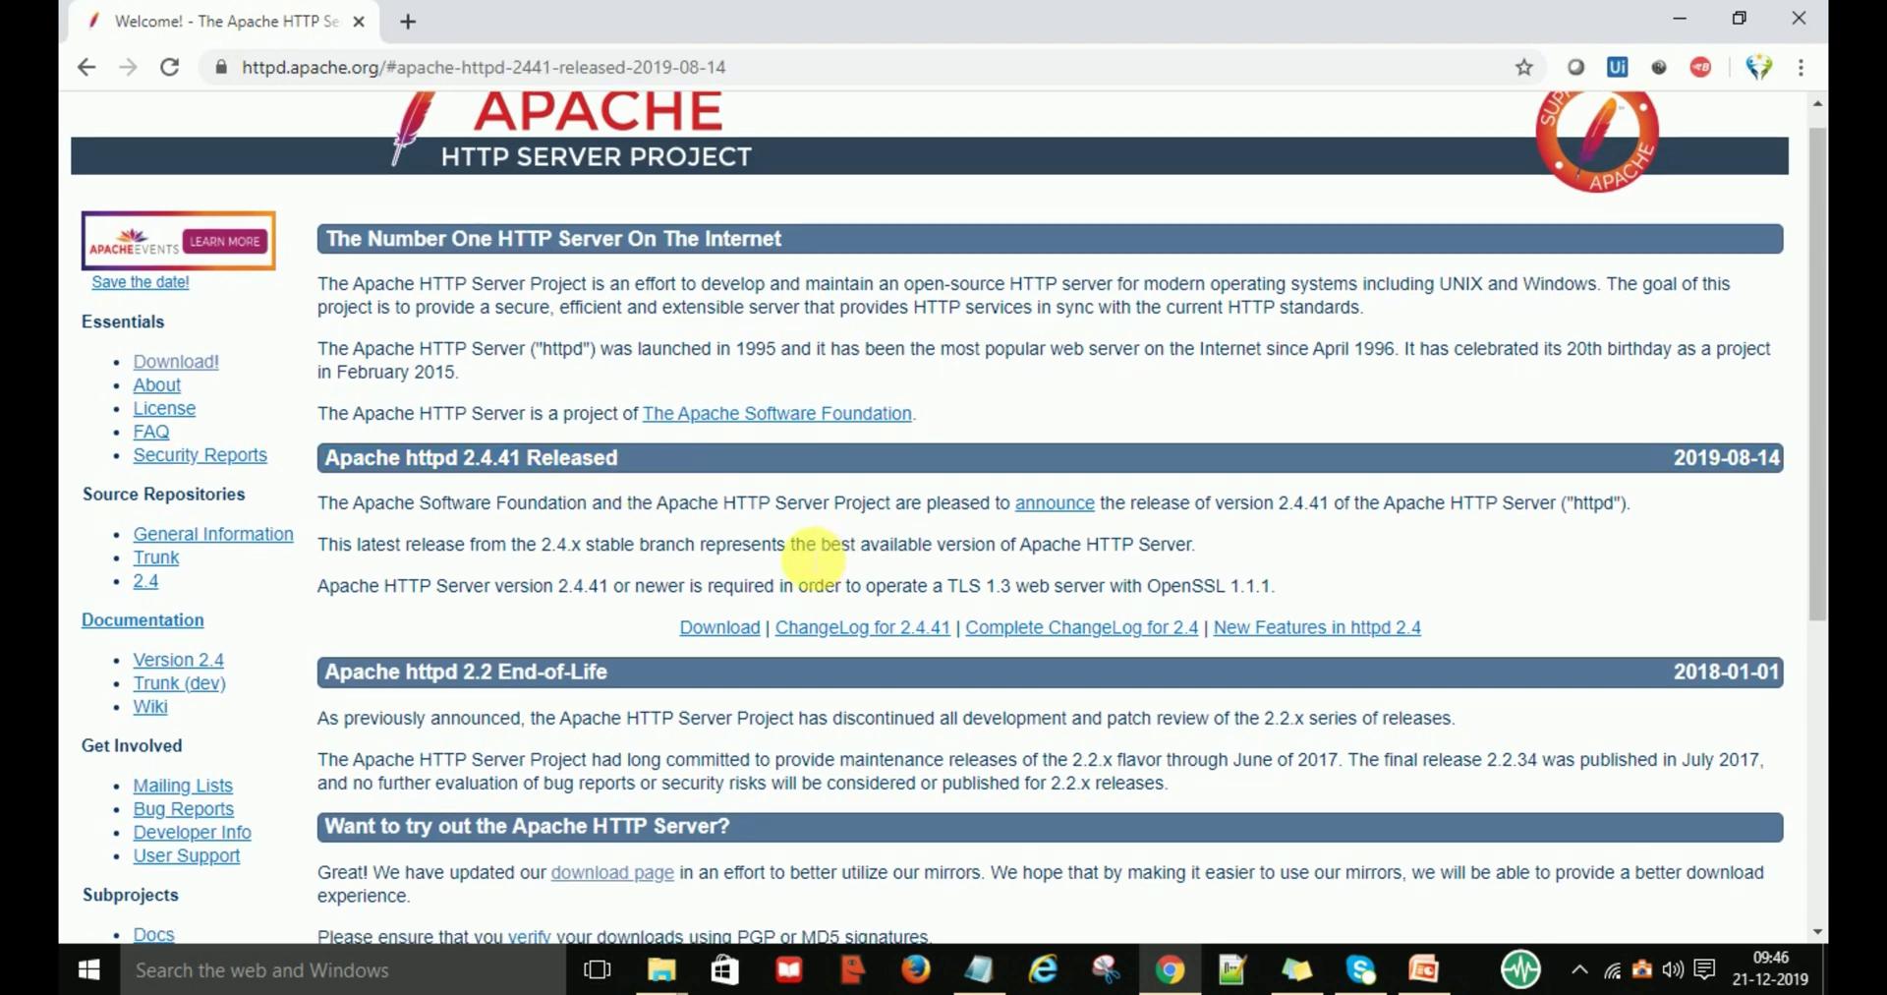
pyautogui.click(721, 628)
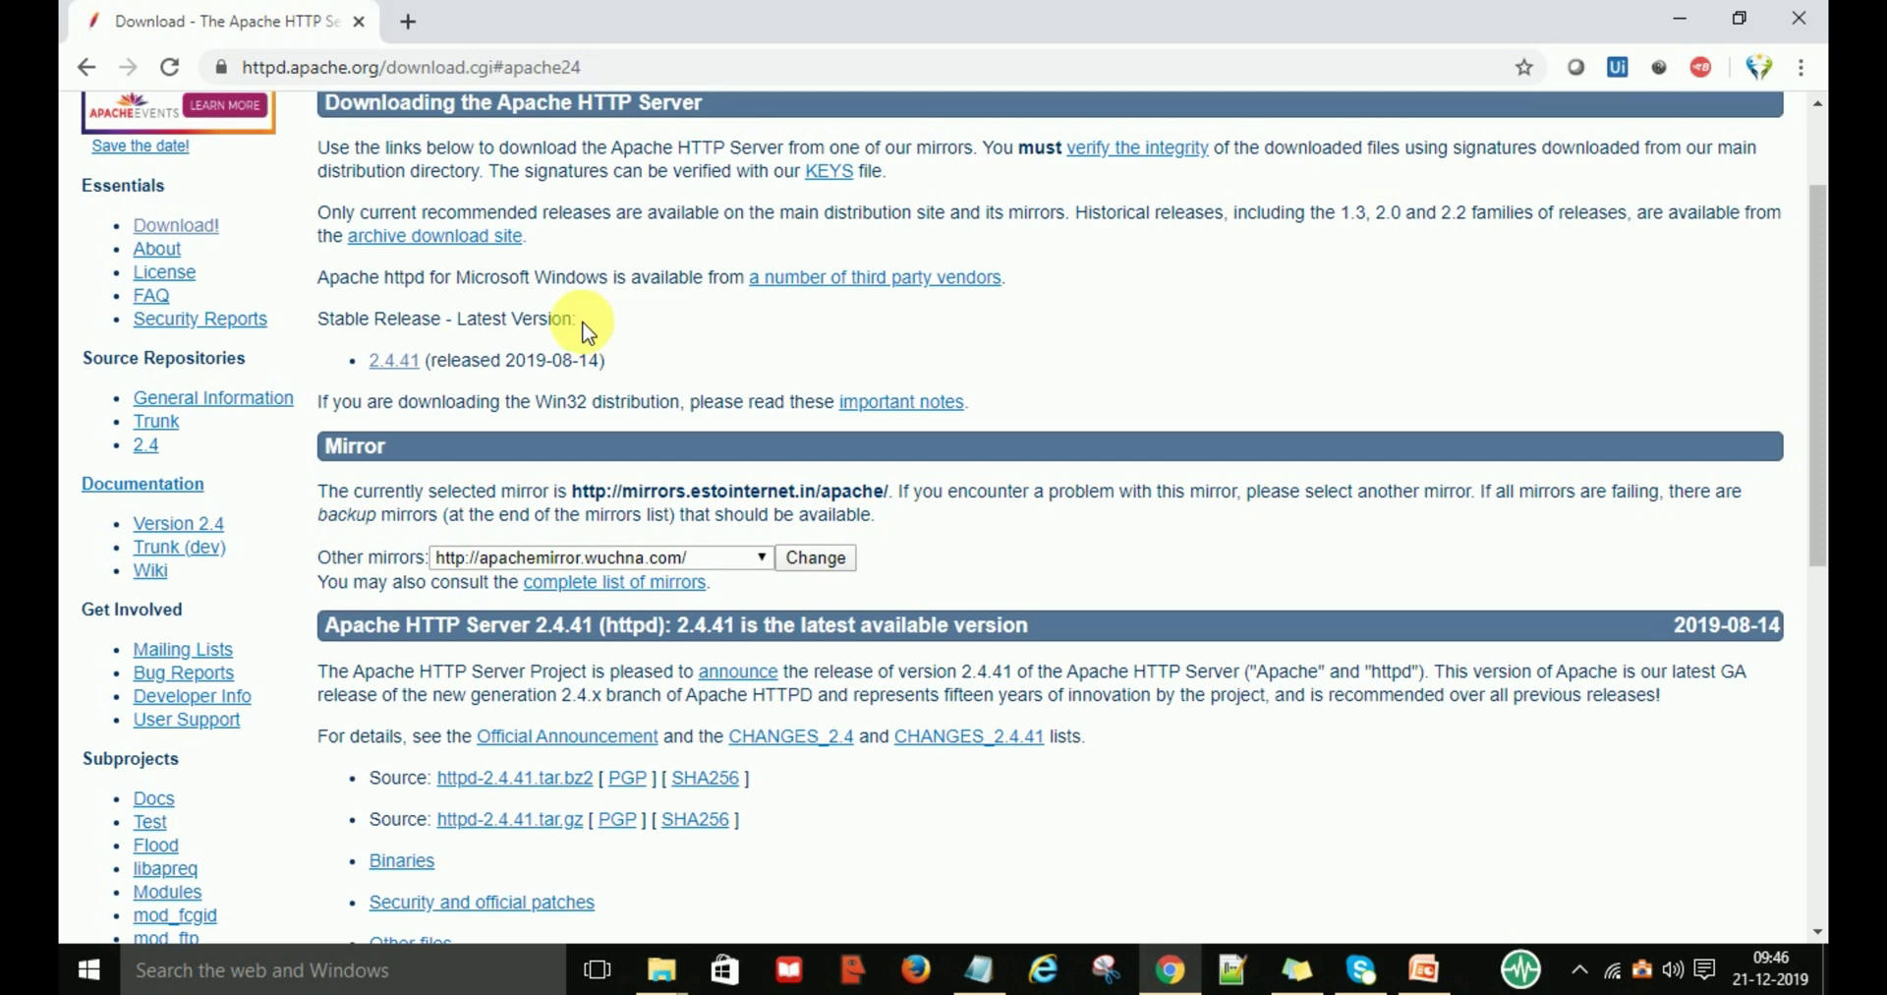
pyautogui.moveTo(319, 321); pyautogui.dragTo(610, 332)
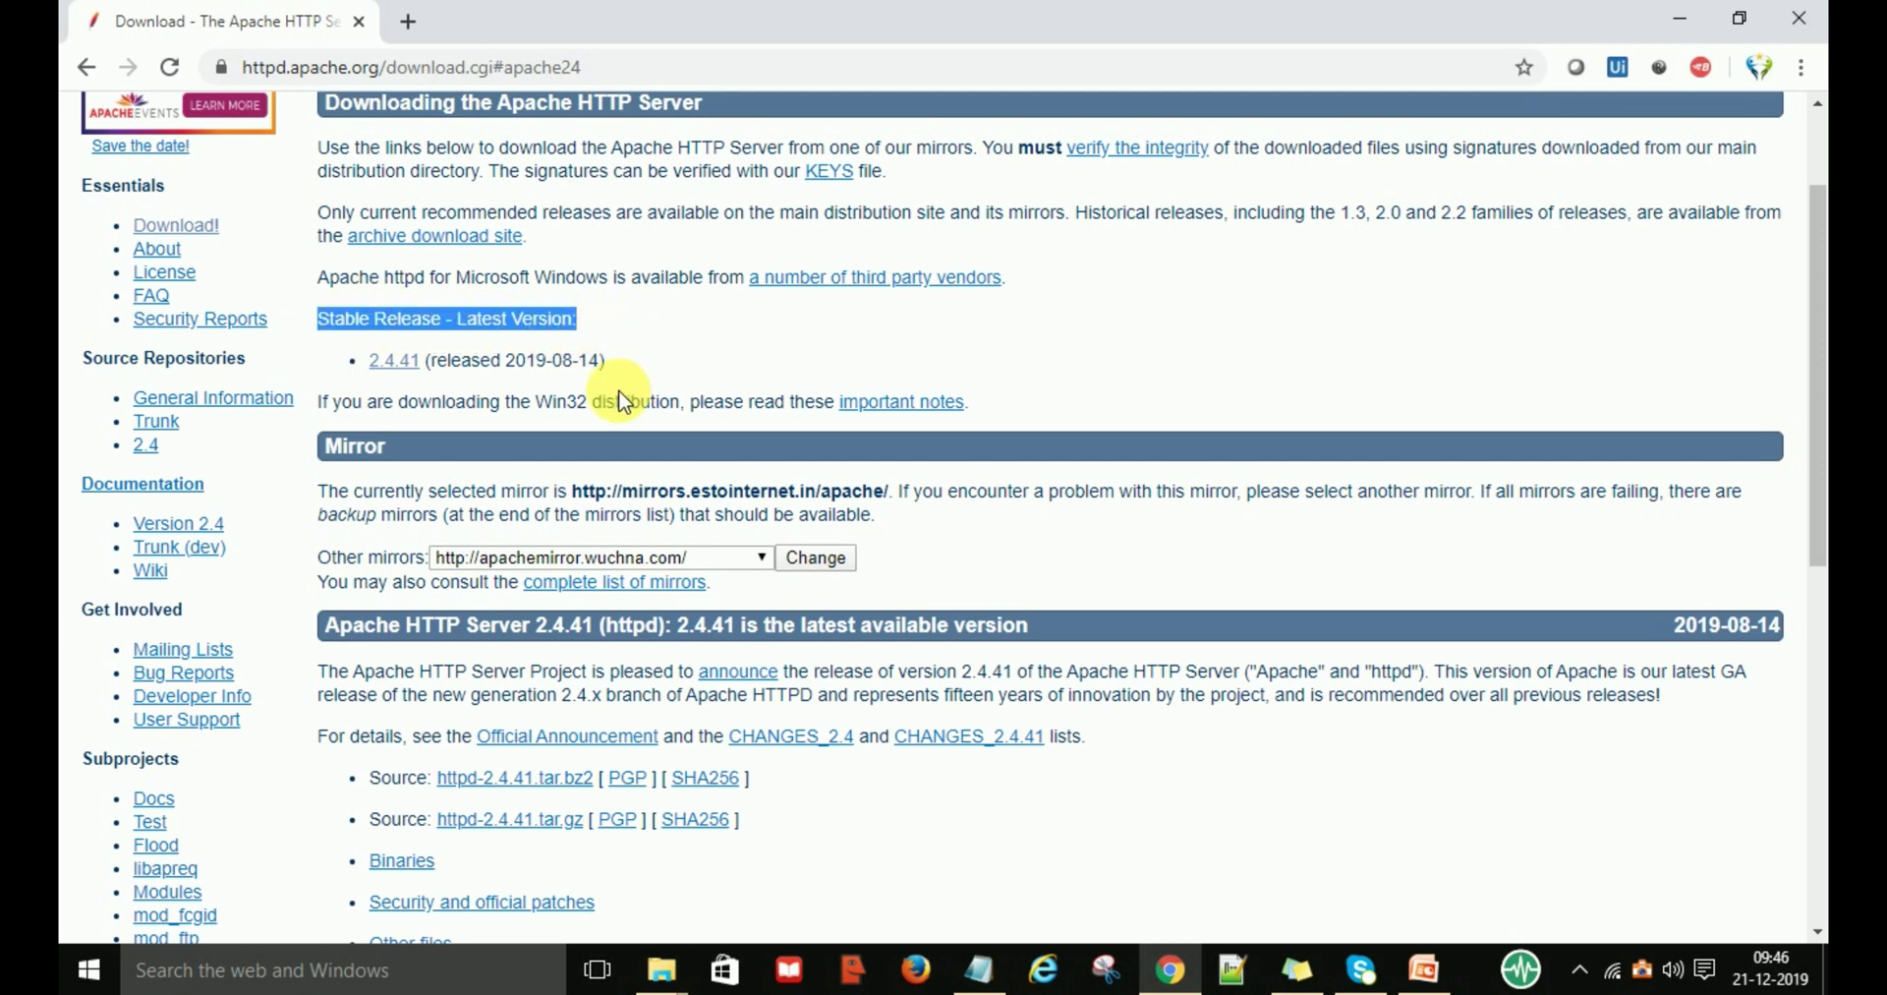
pyautogui.click(394, 361)
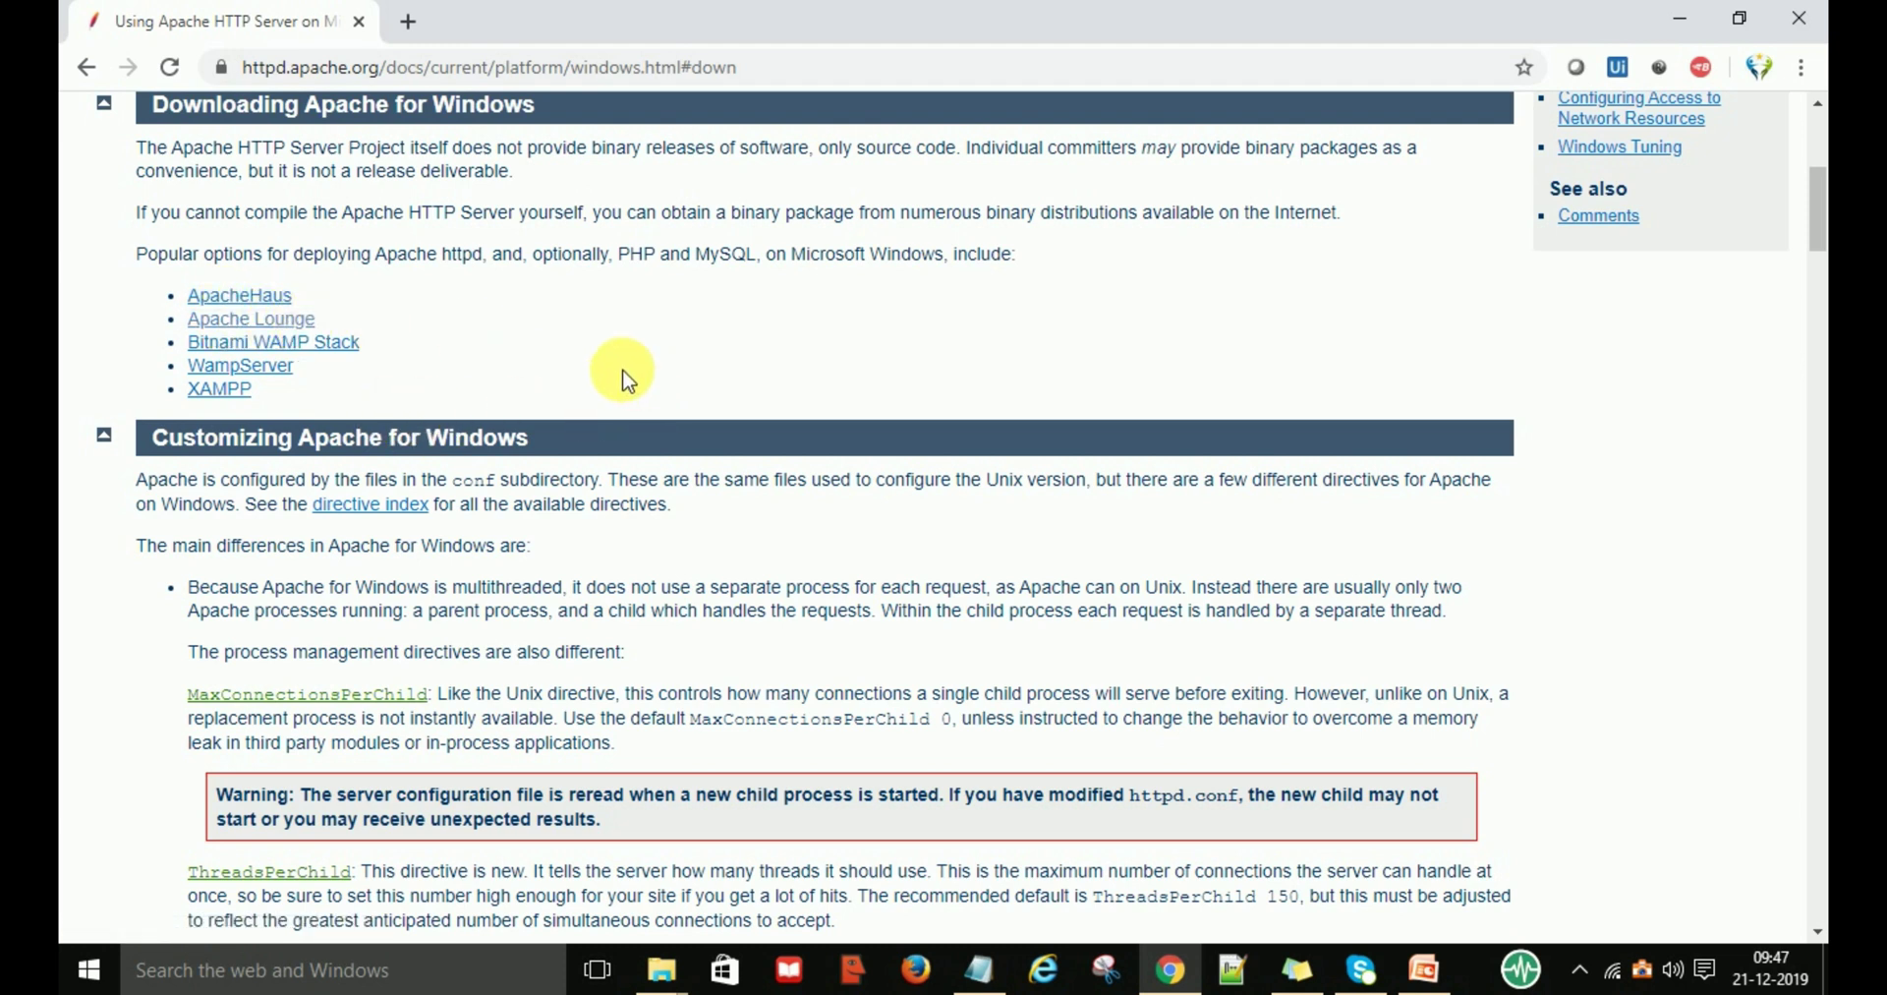
pyautogui.click(273, 330)
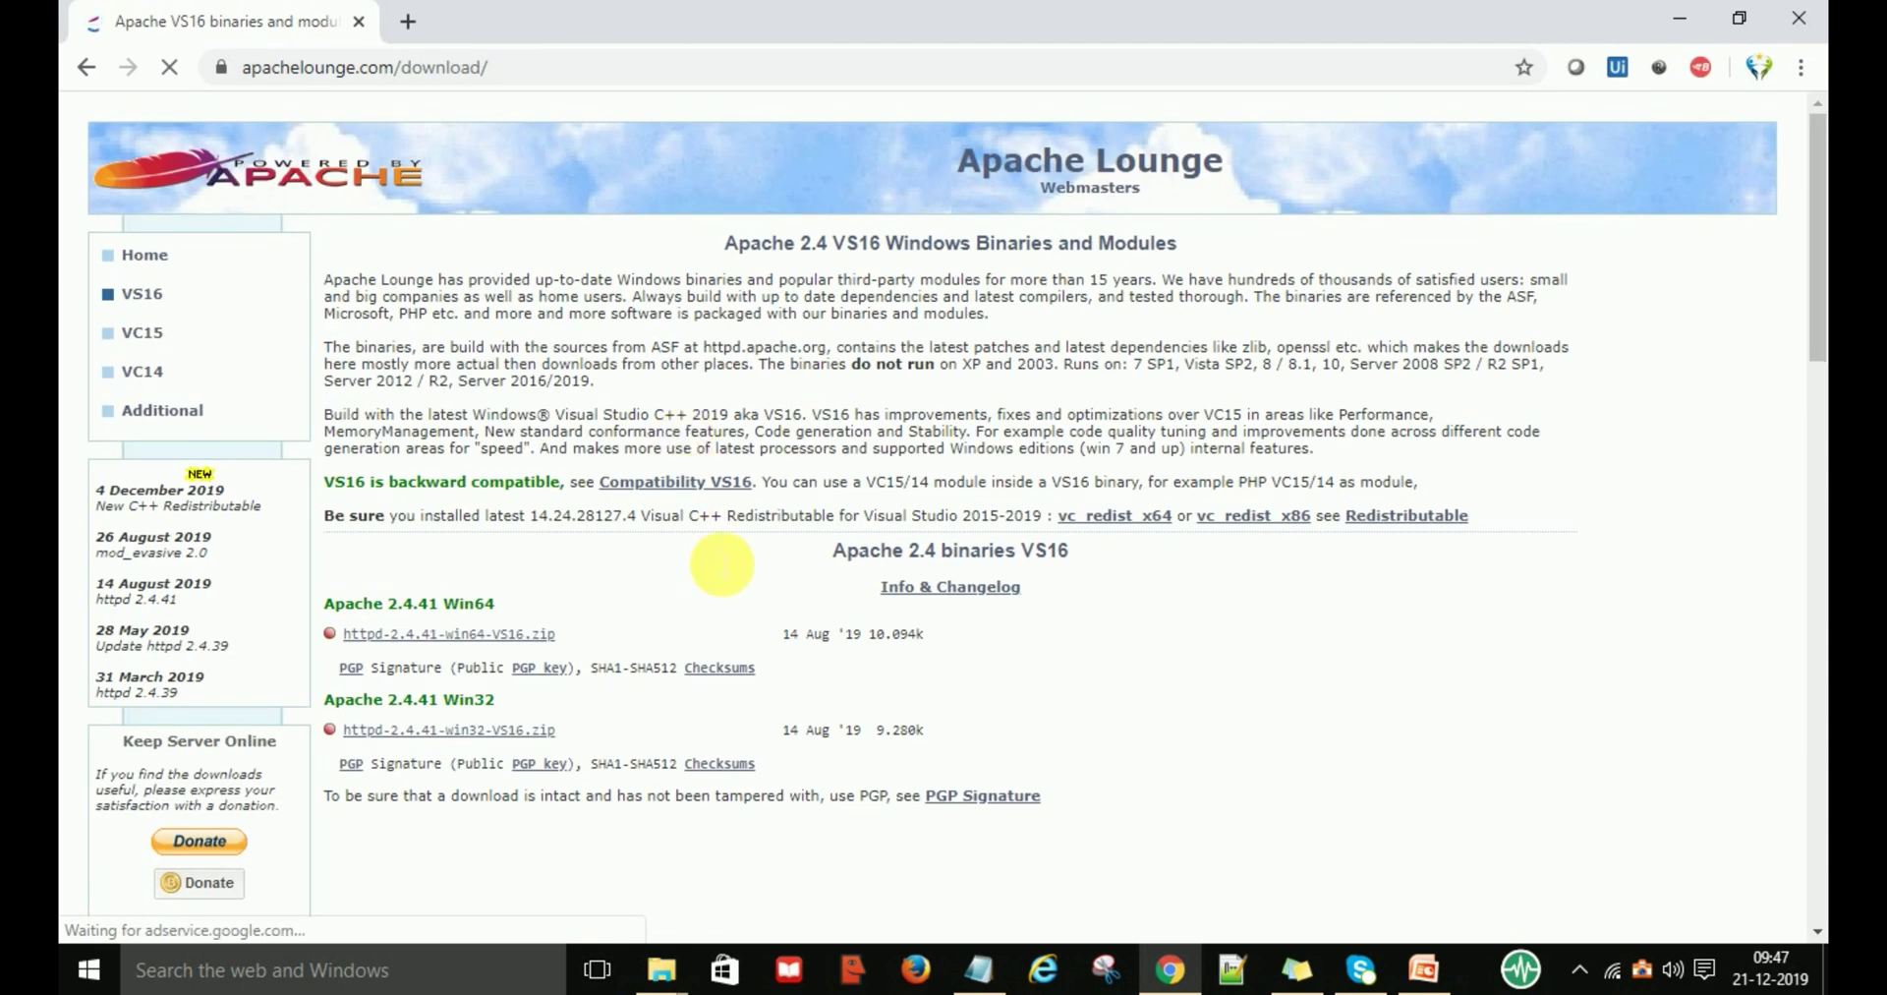
# Compare the Apache 2.4.41 Win64 and Win32 headings and download httpd-2.4.41-win64-VS16.zip.
pyautogui.scroll(-1, 704, 549)
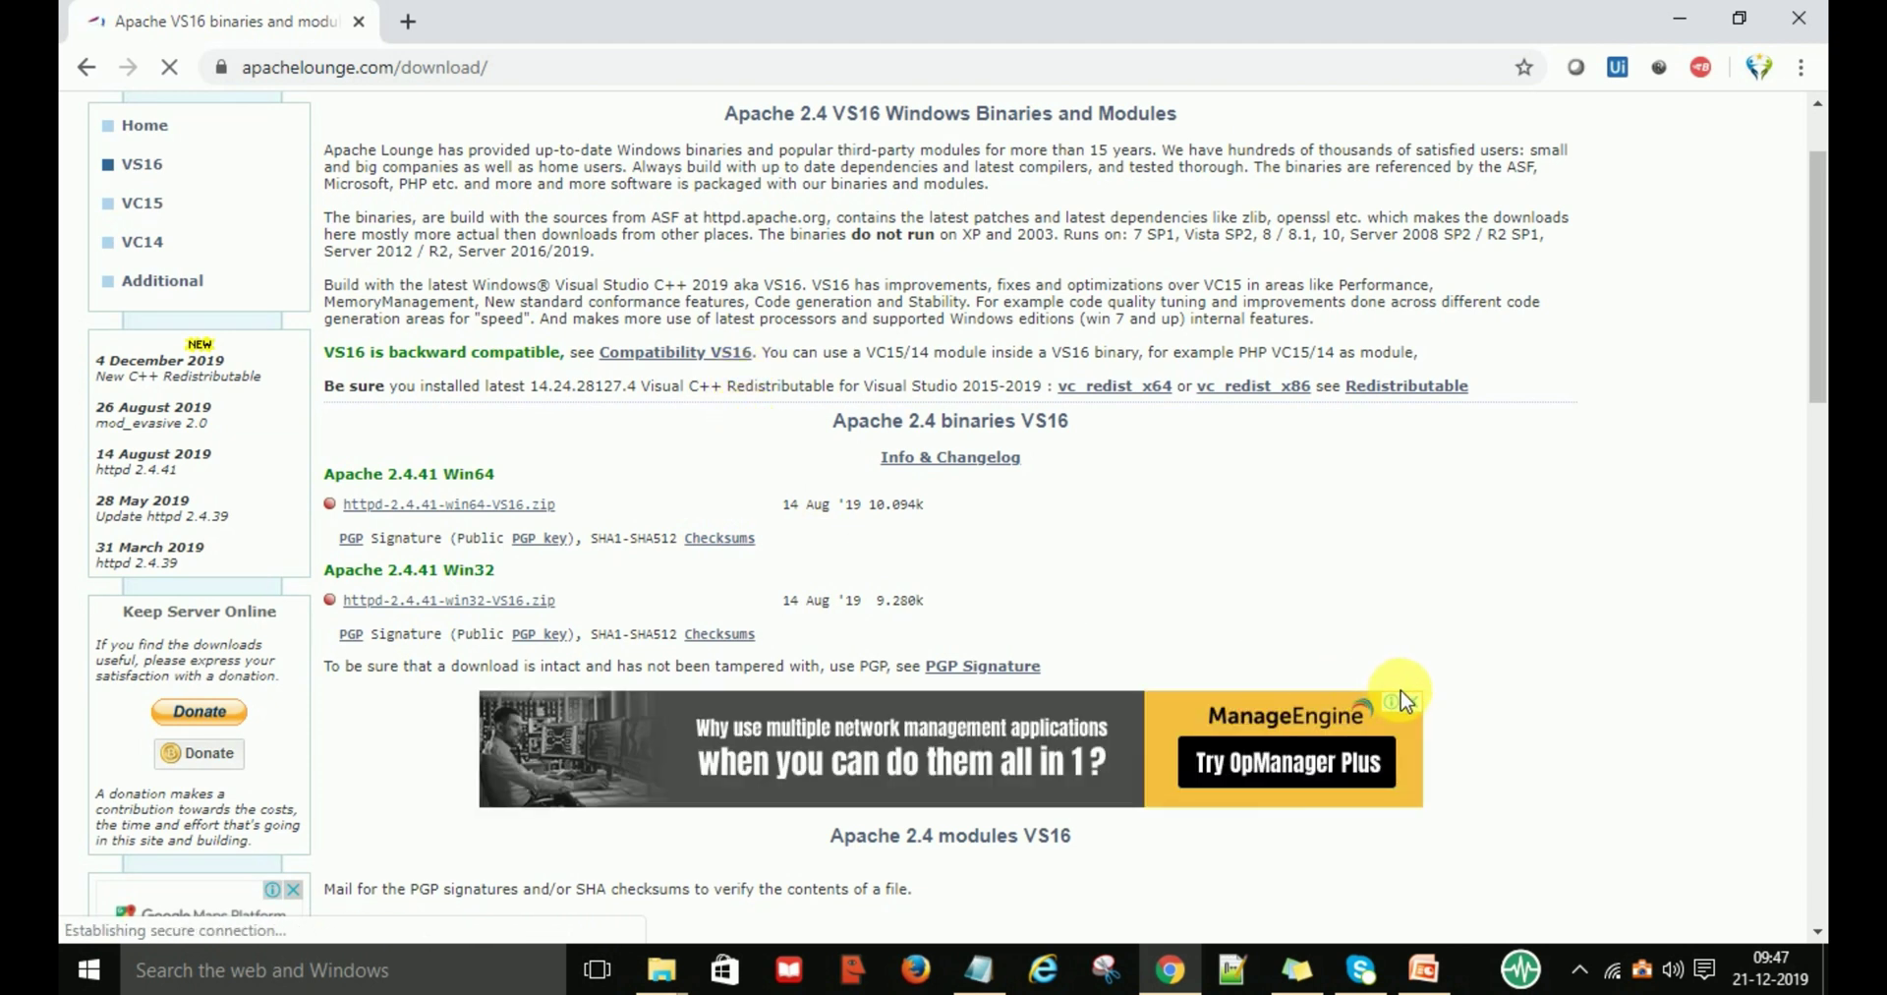
pyautogui.click(1411, 701)
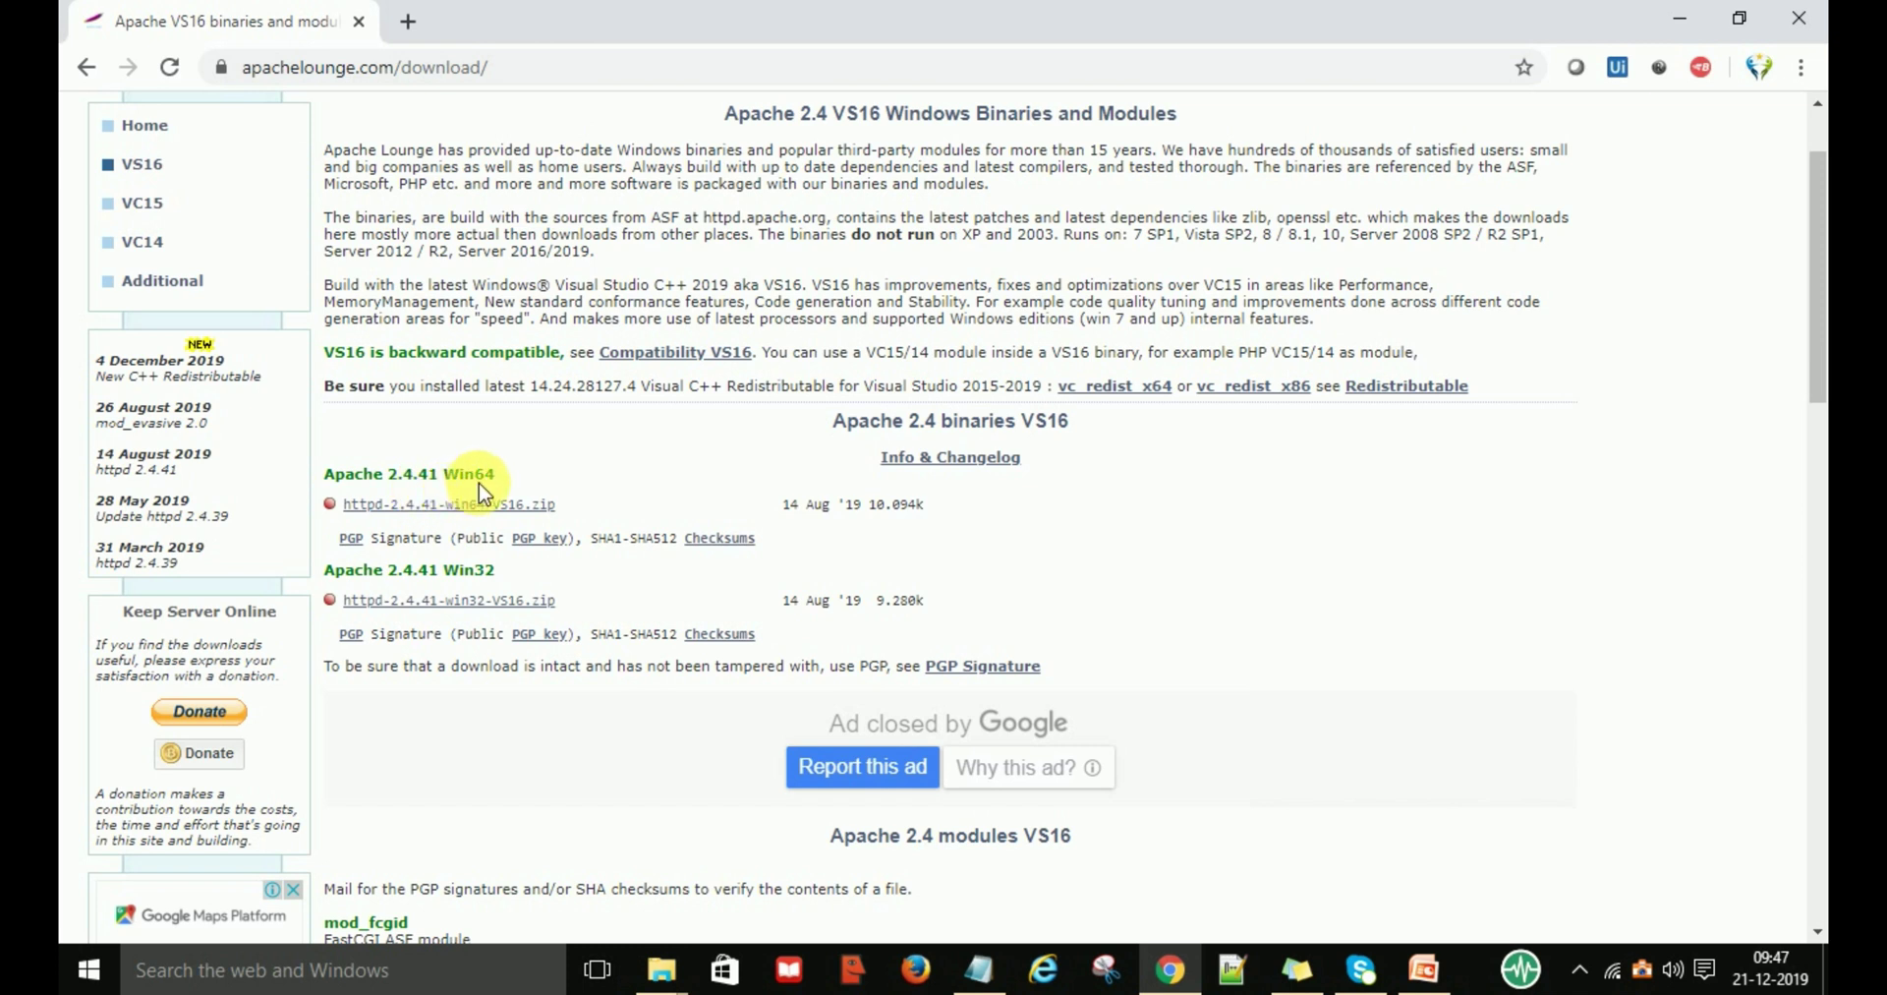
pyautogui.tripleClick(319, 474)
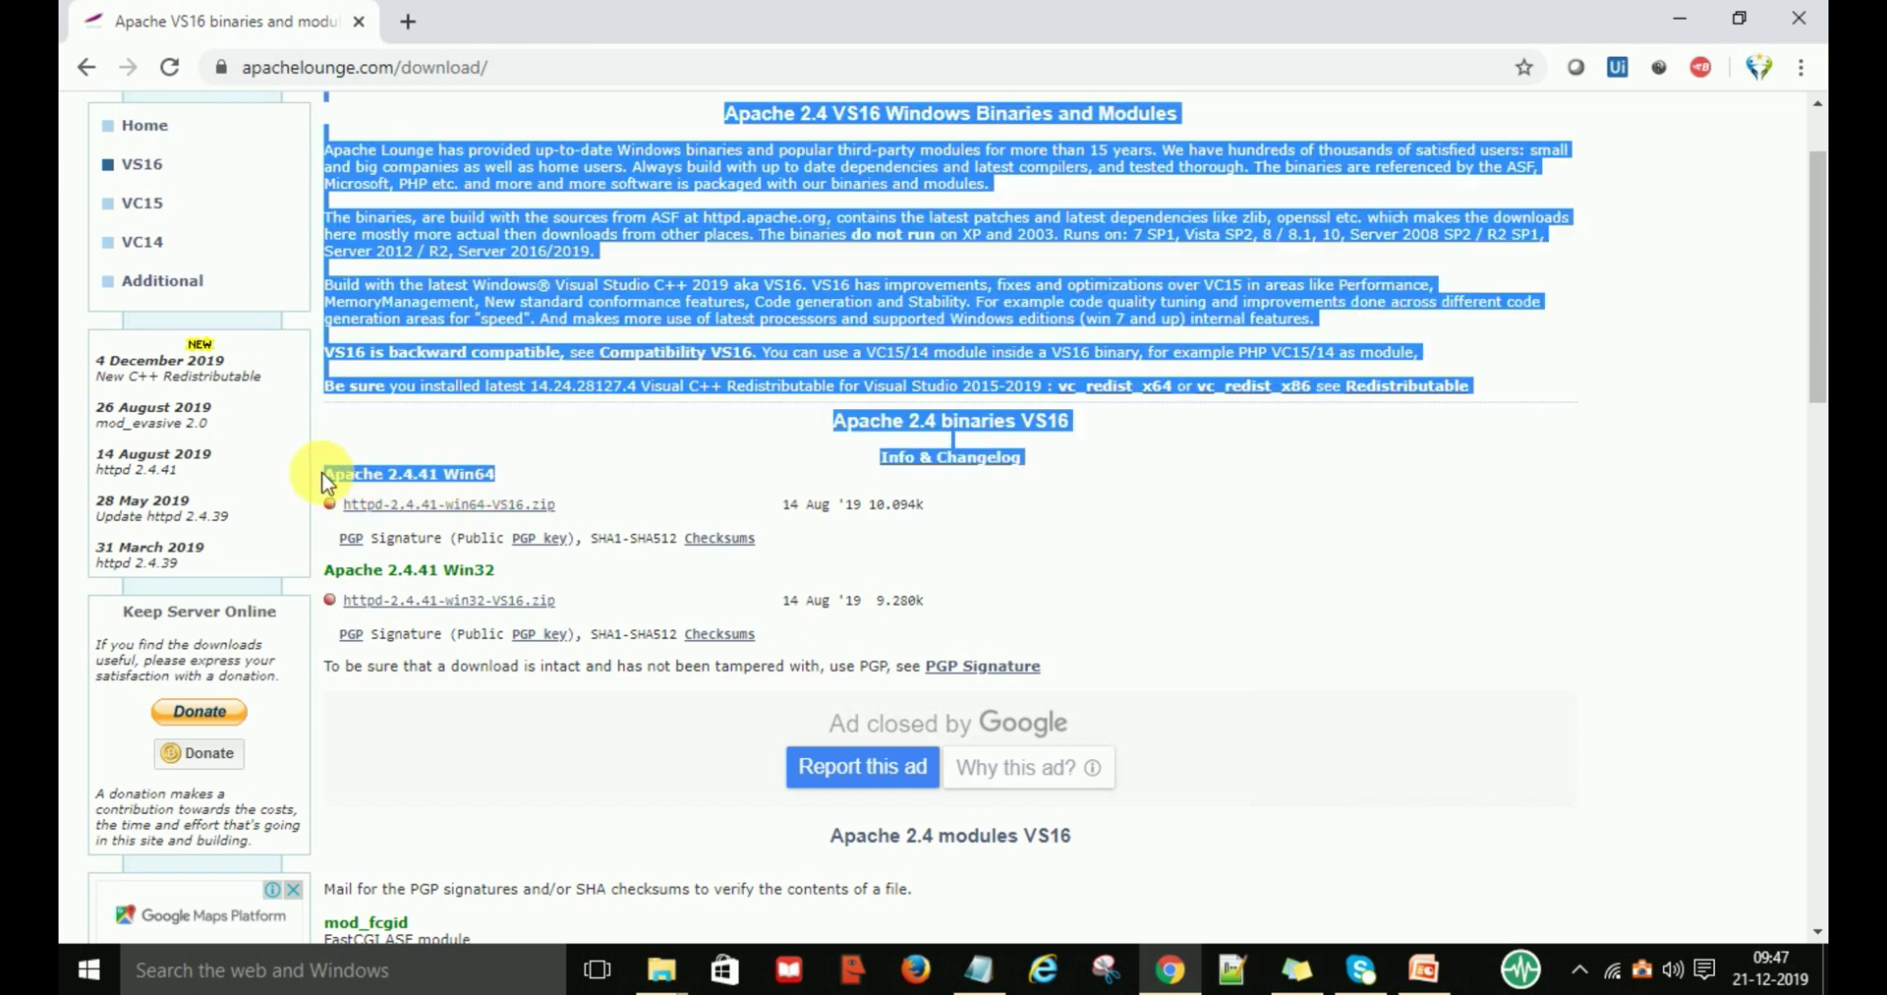
pyautogui.click(590, 485)
pyautogui.tripleClick(469, 474)
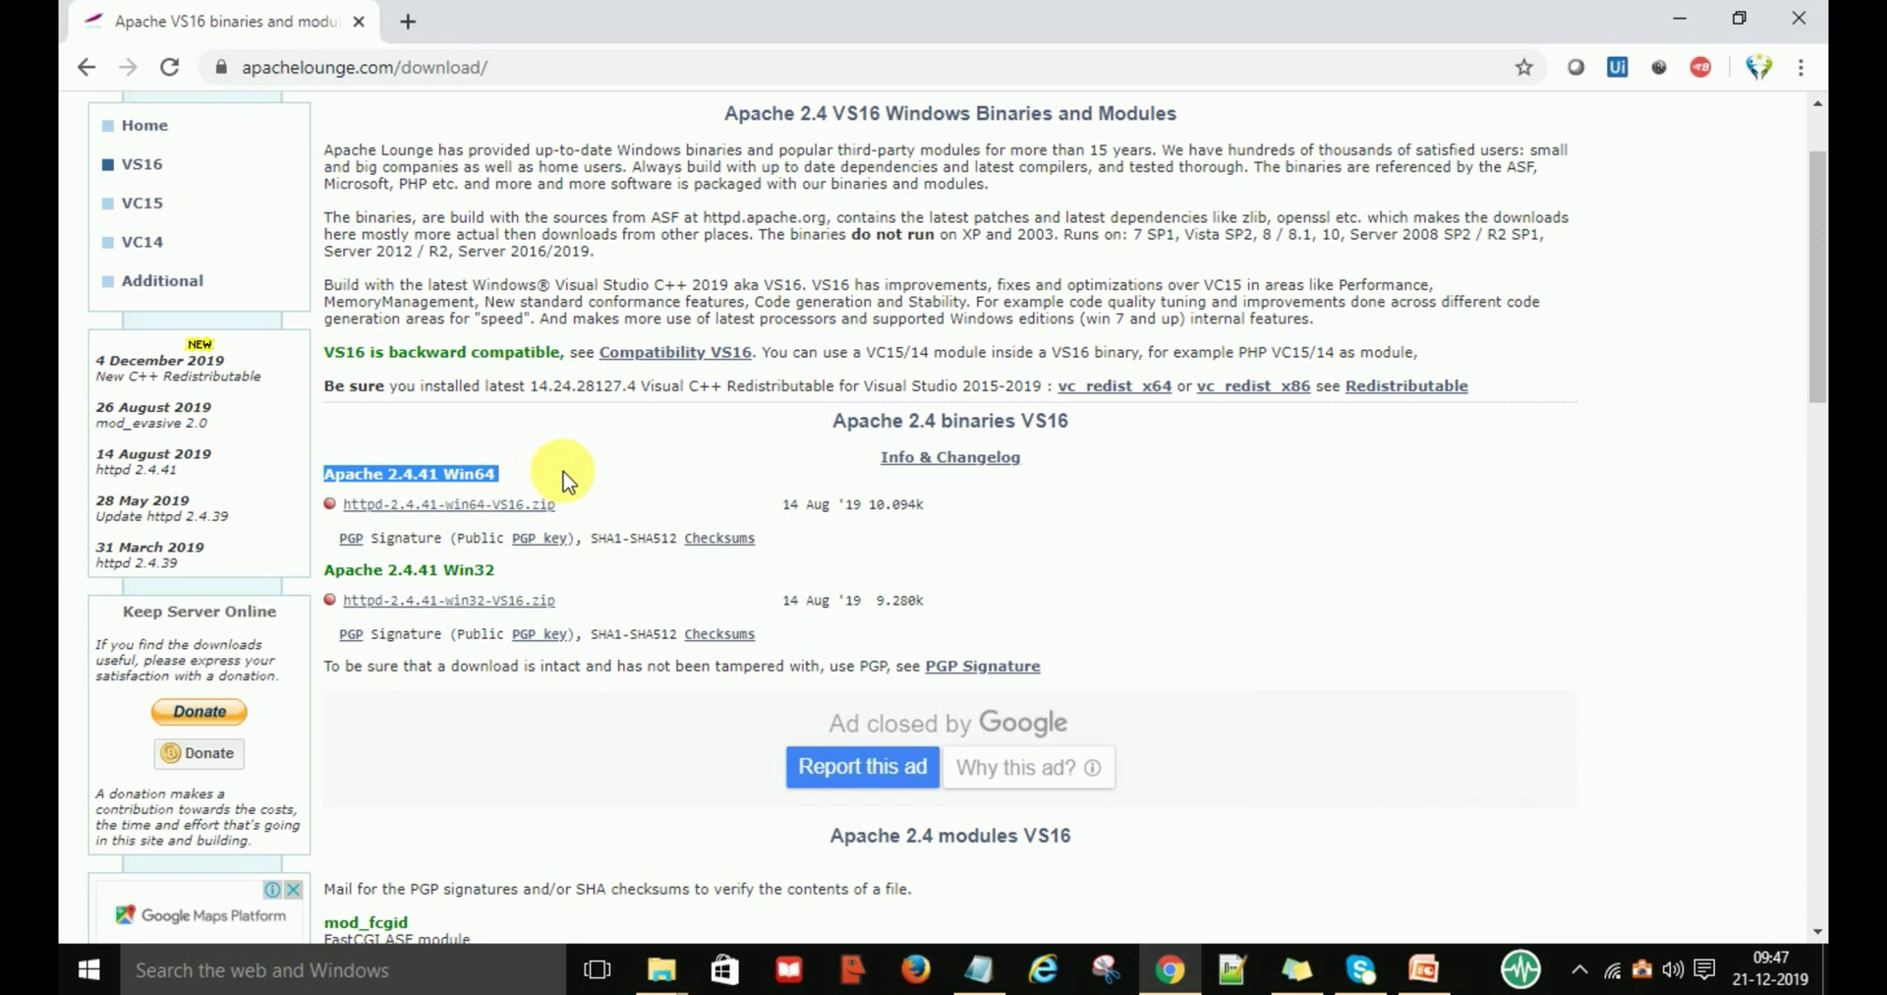
pyautogui.click(565, 479)
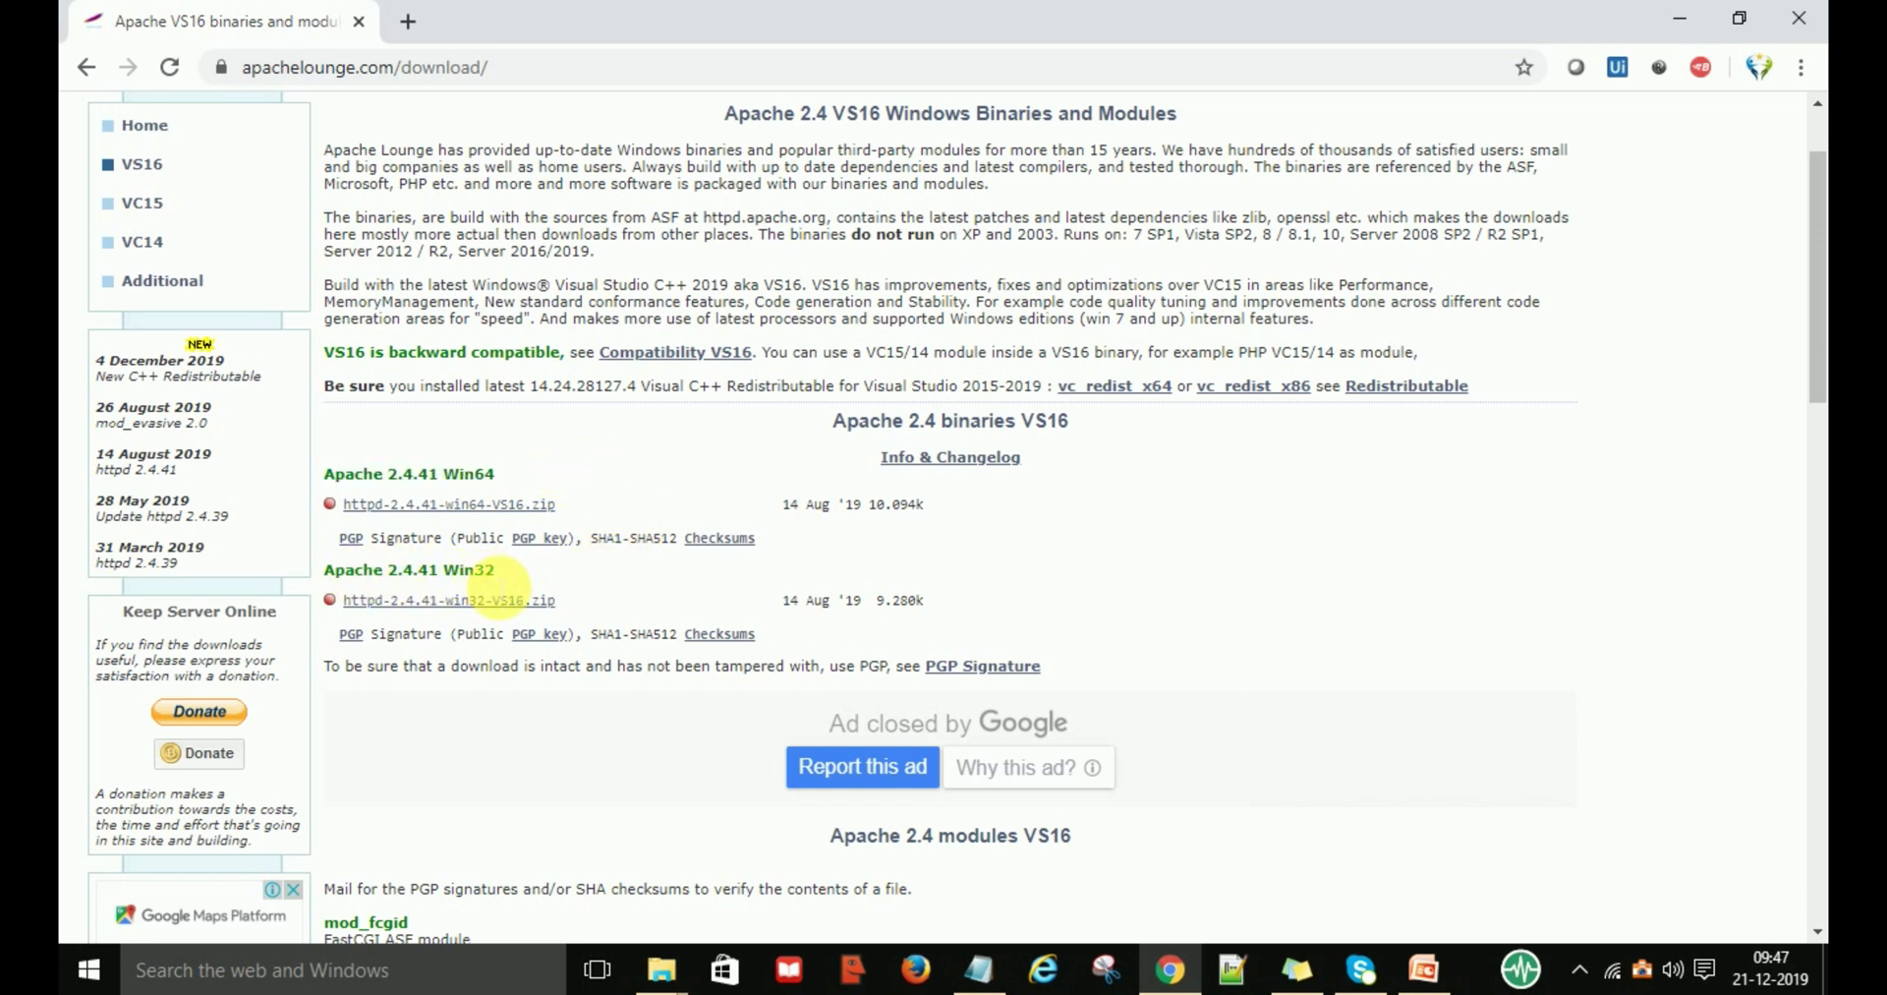
pyautogui.moveTo(497, 569); pyautogui.dragTo(333, 574)
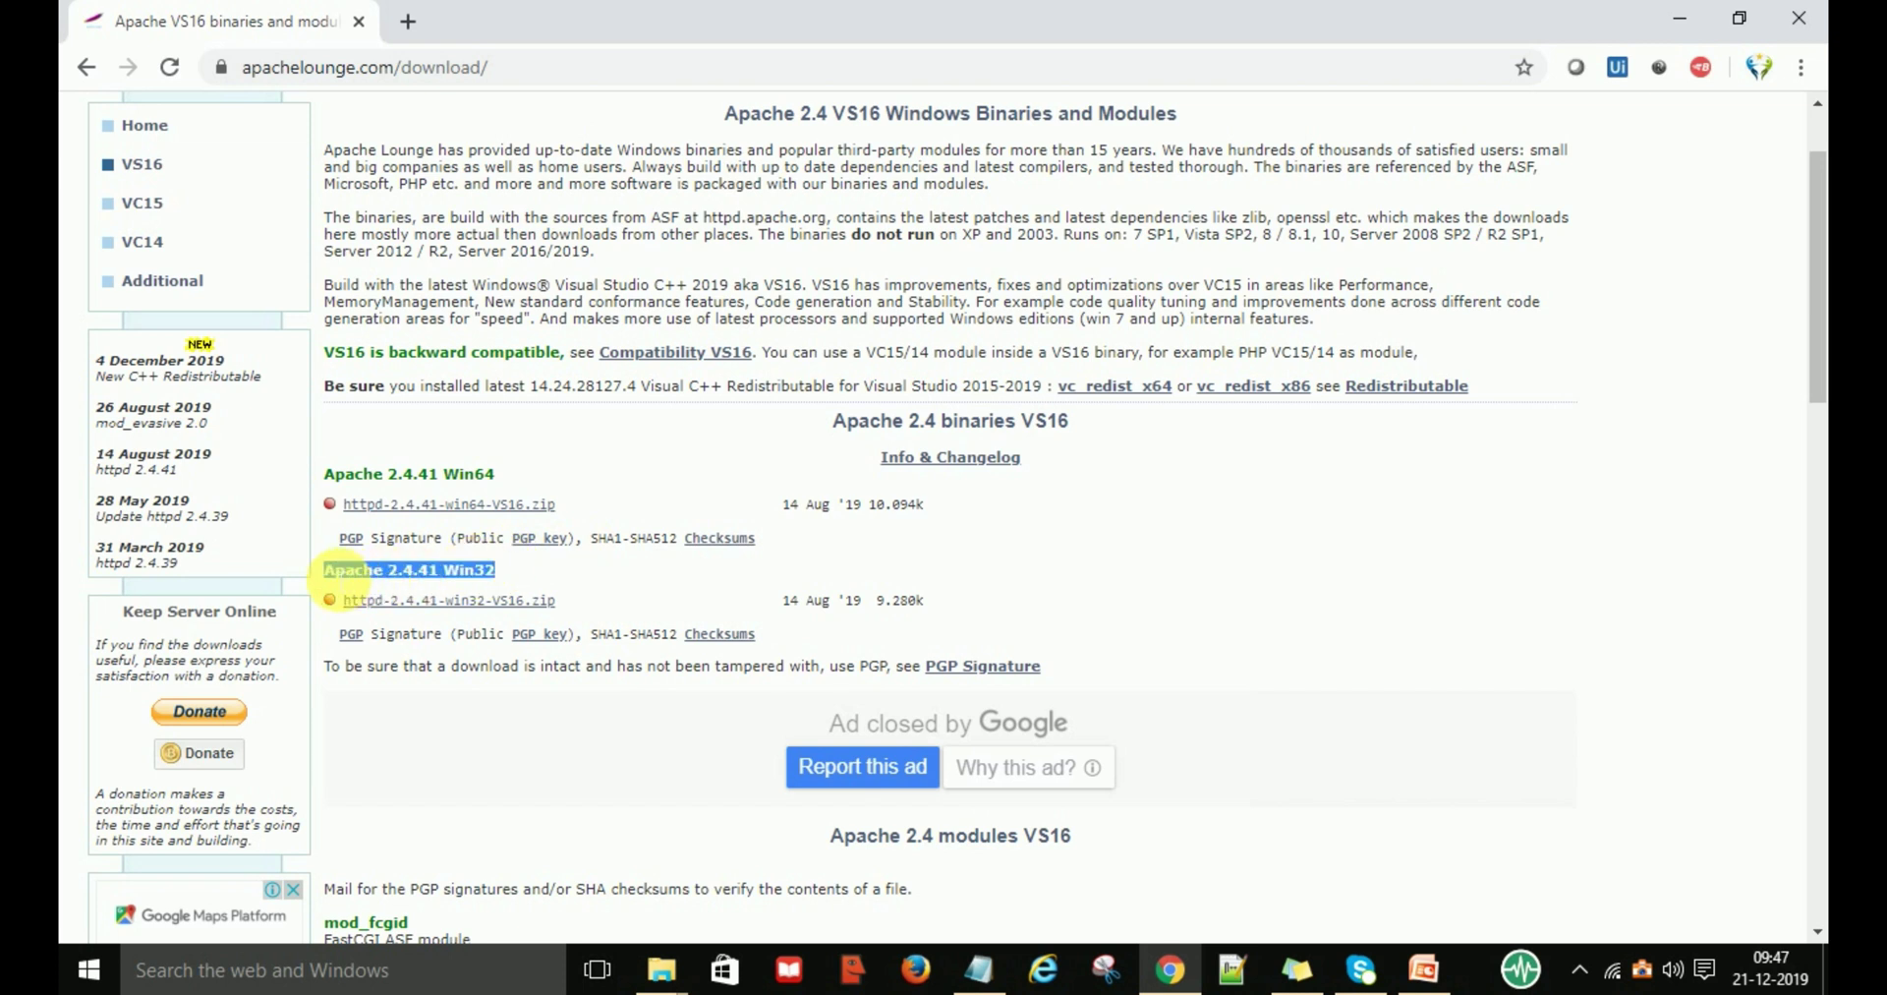
pyautogui.click(733, 407)
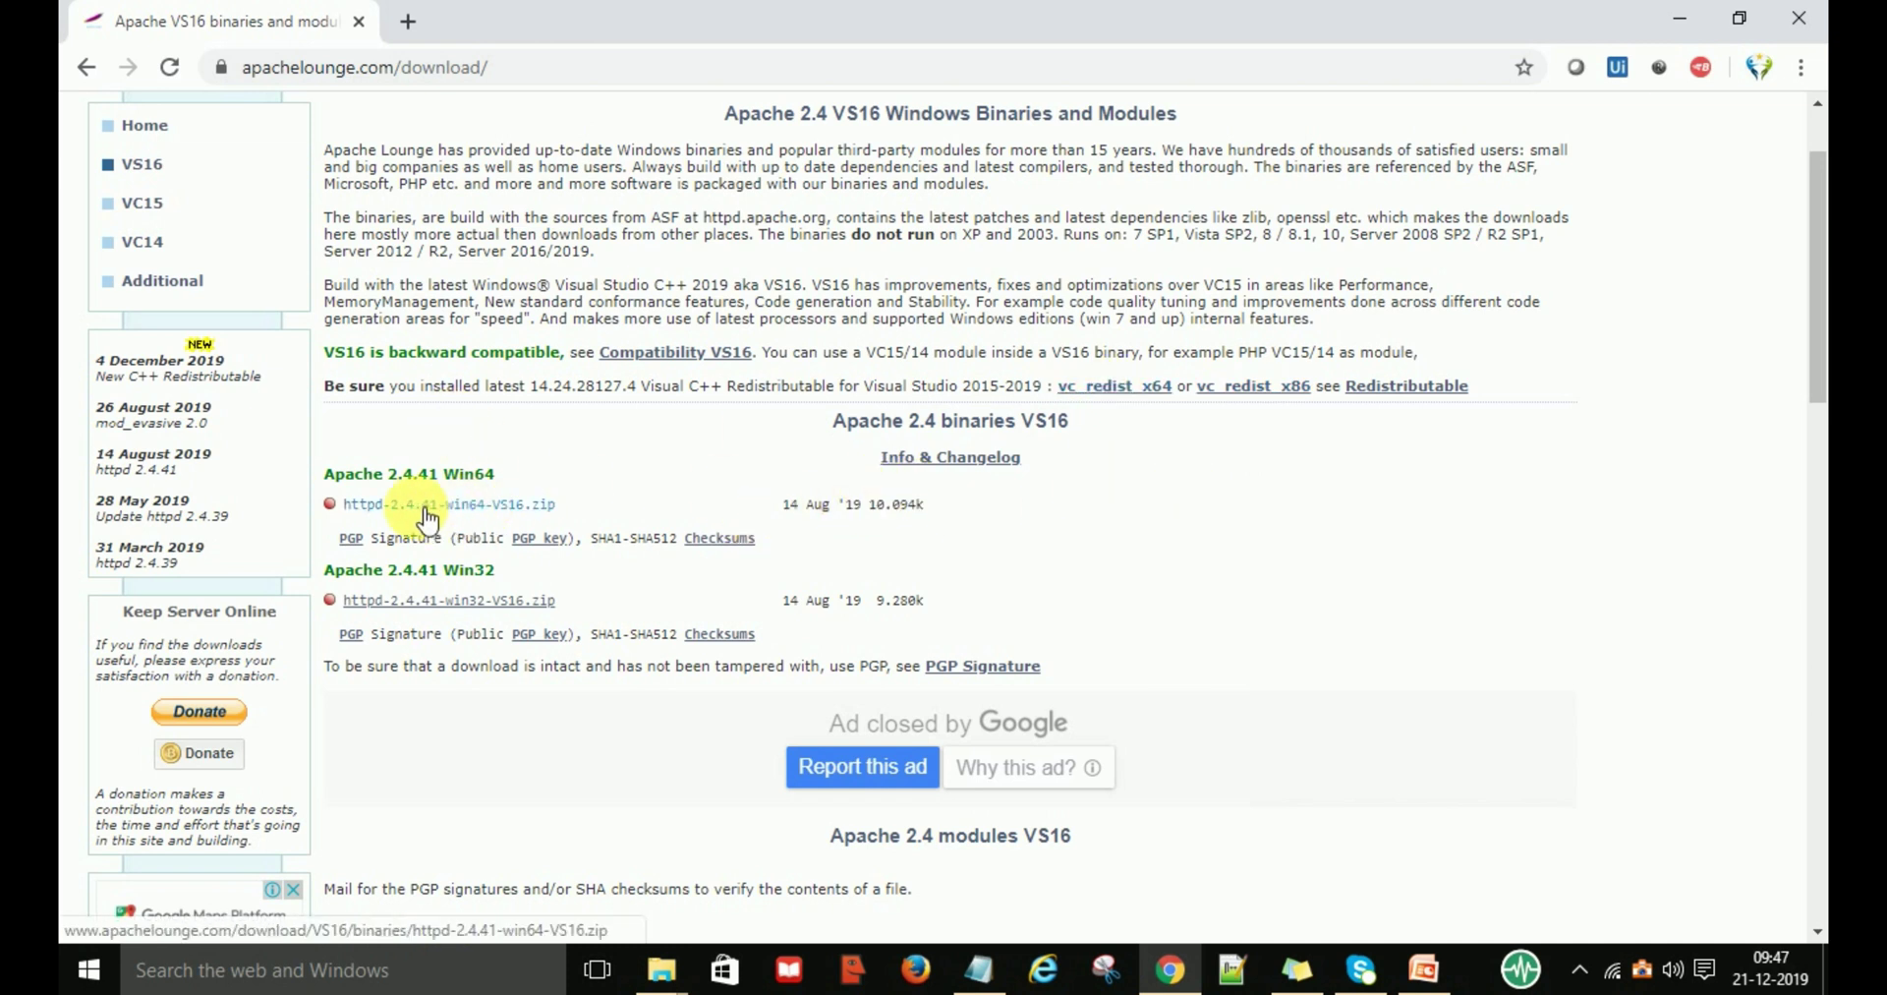
pyautogui.moveTo(510, 476); pyautogui.dragTo(336, 476)
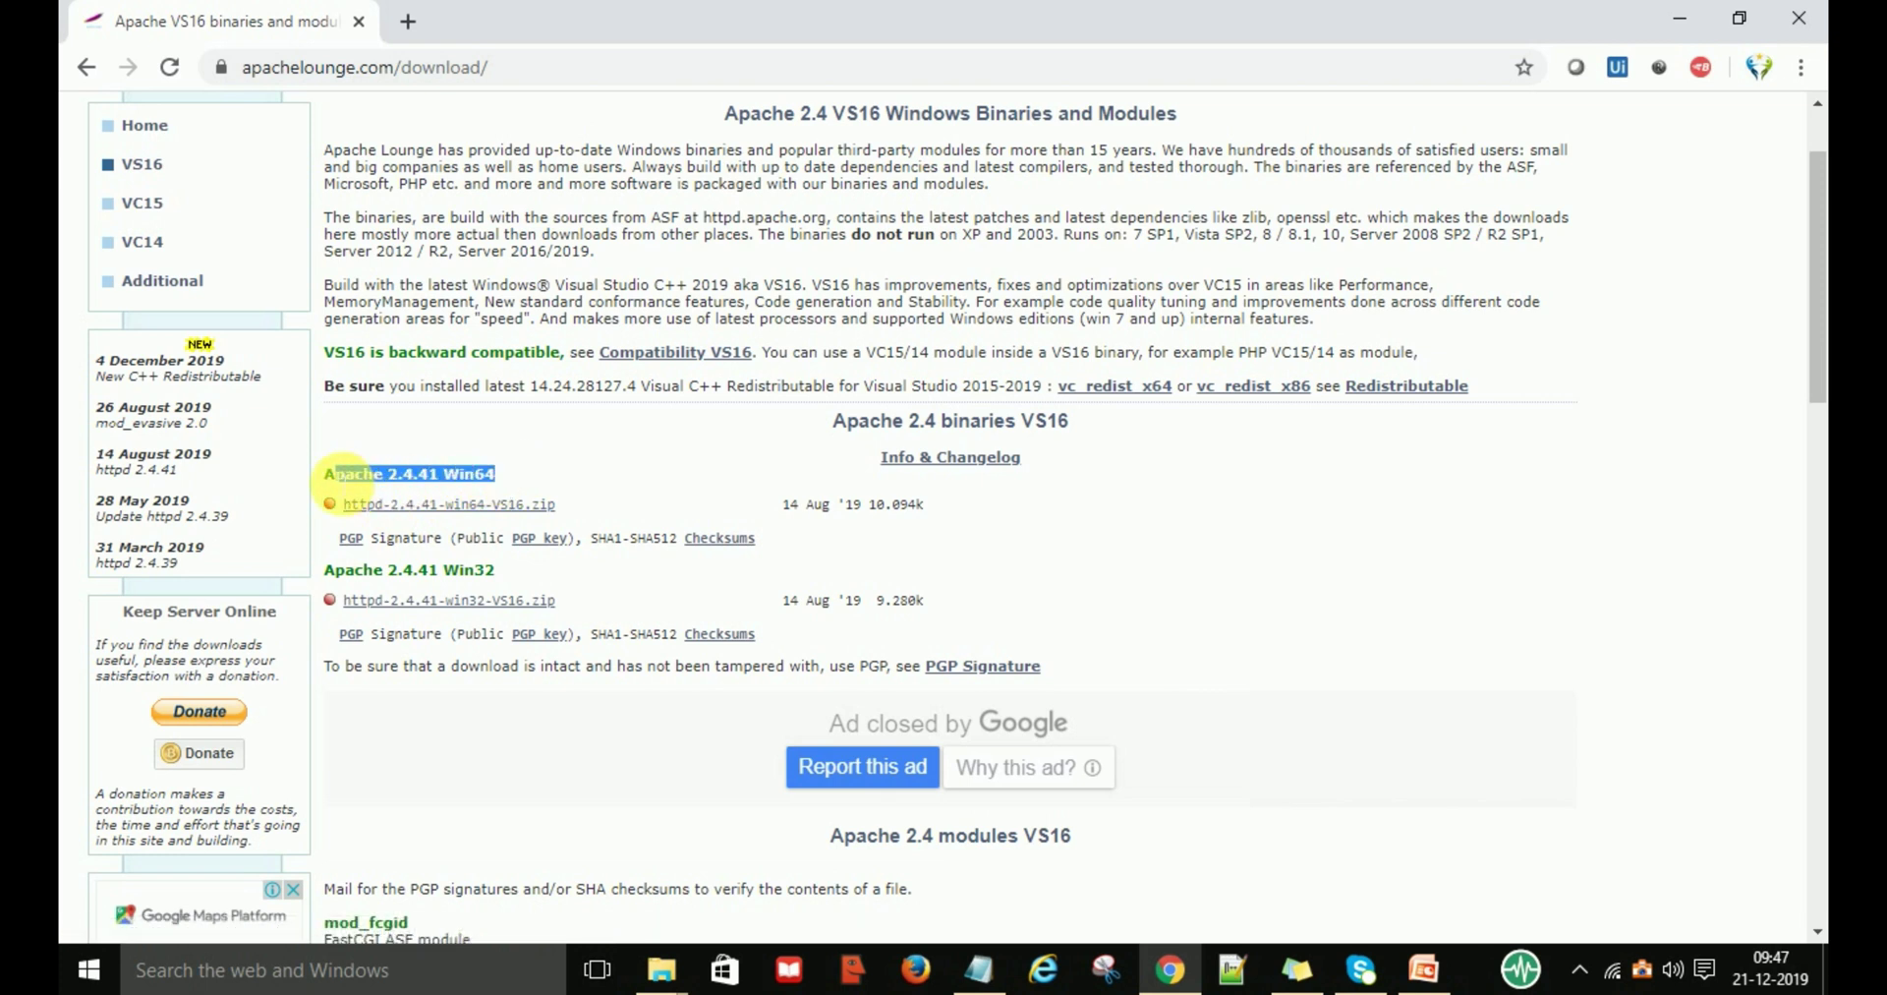
pyautogui.click(607, 450)
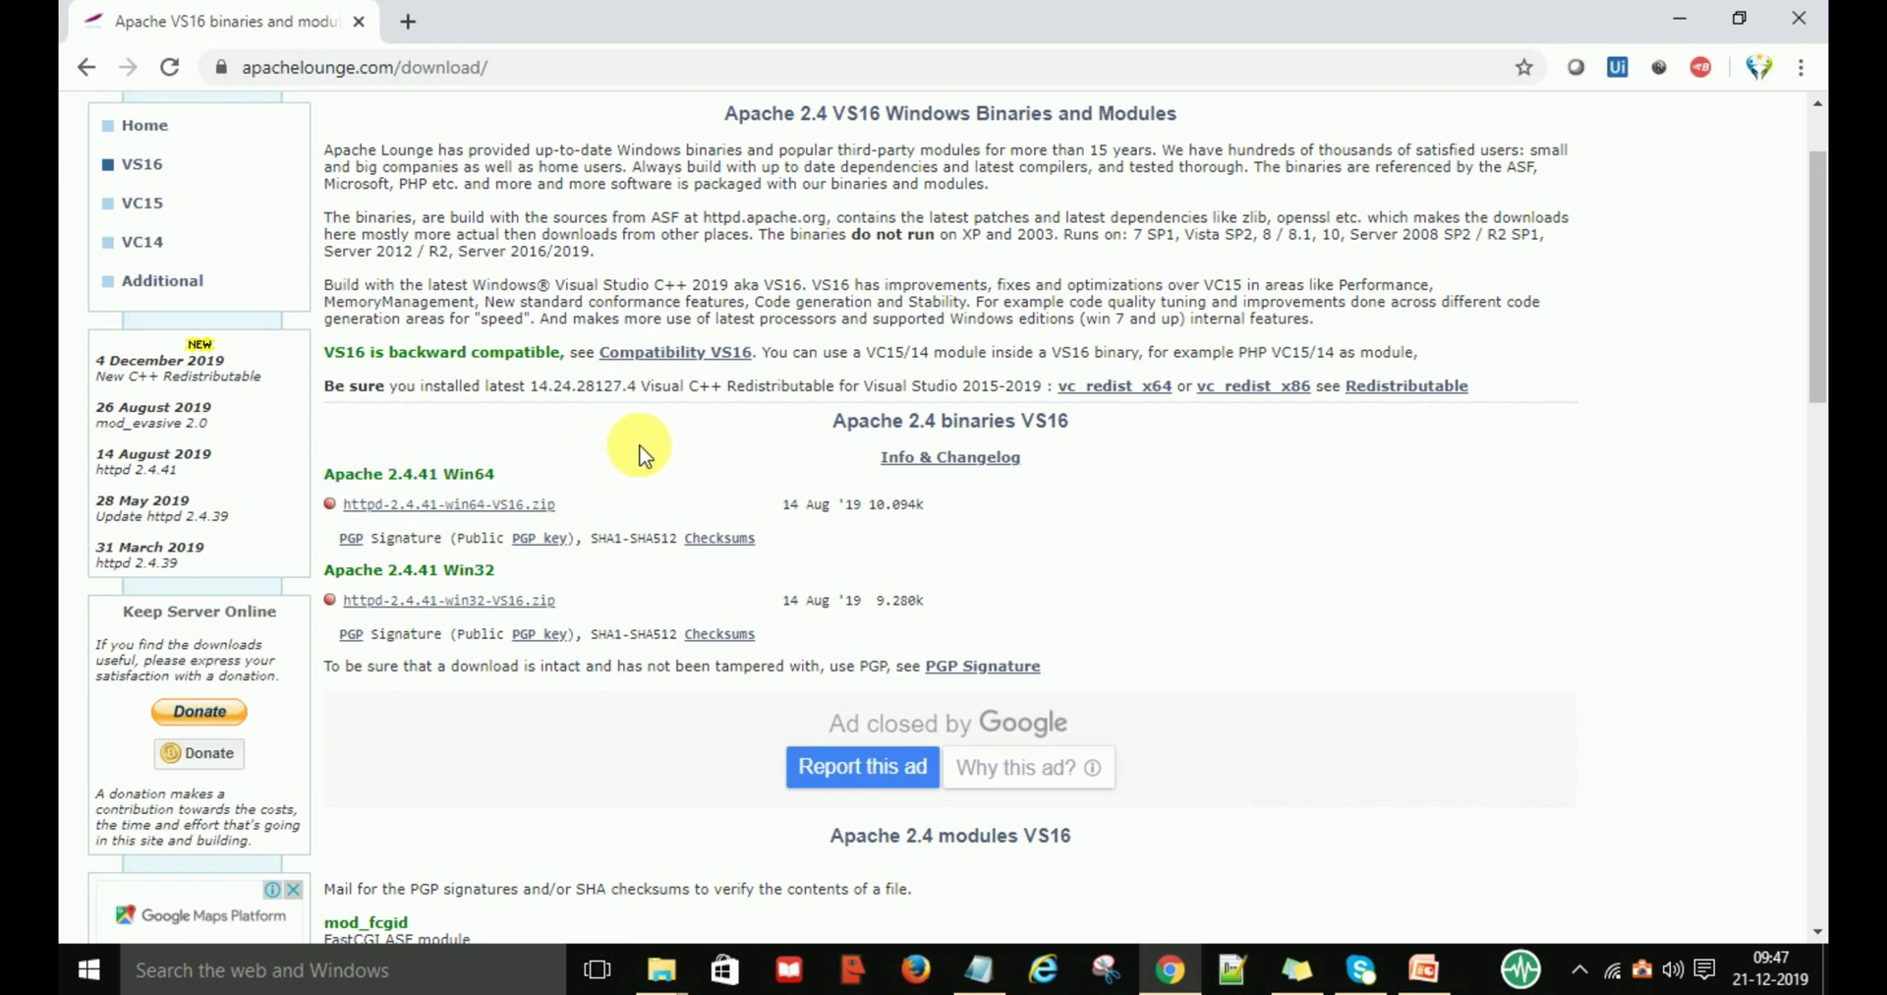
pyautogui.click(518, 507)
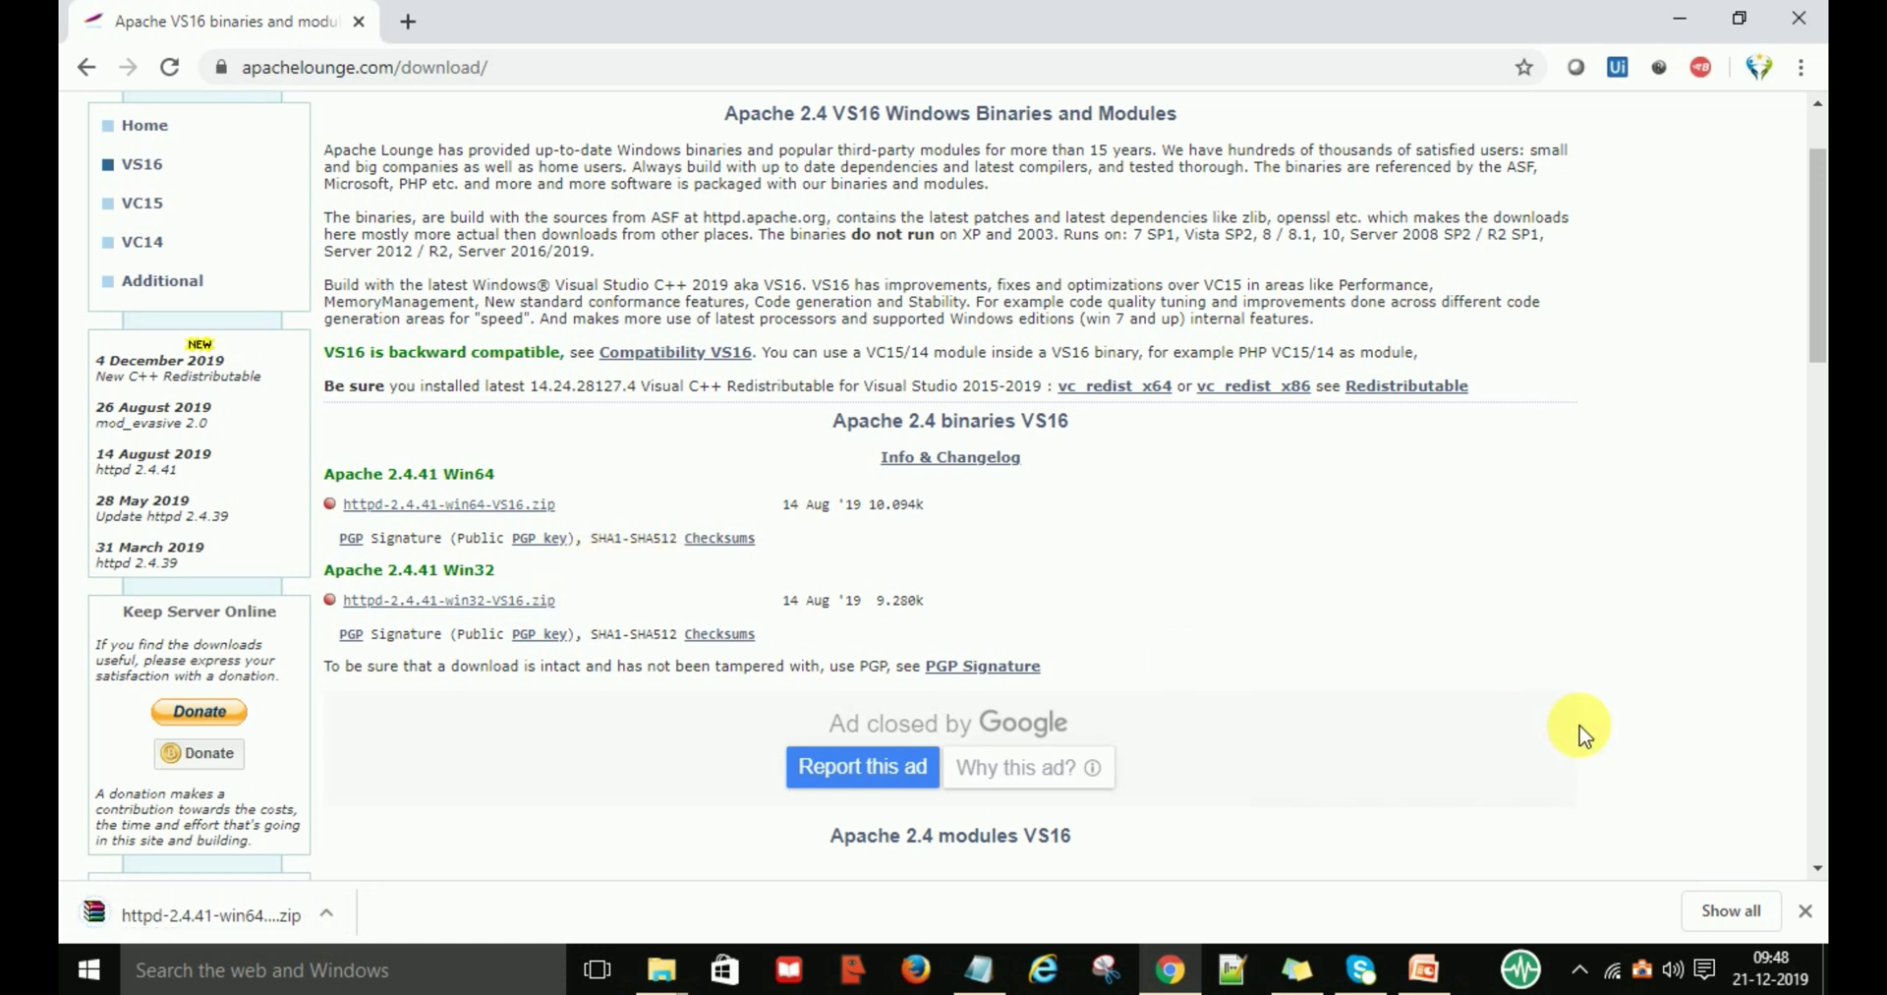
# Locate the downloaded httpd zip in its folder and copy it.
pyautogui.click(1715, 912)
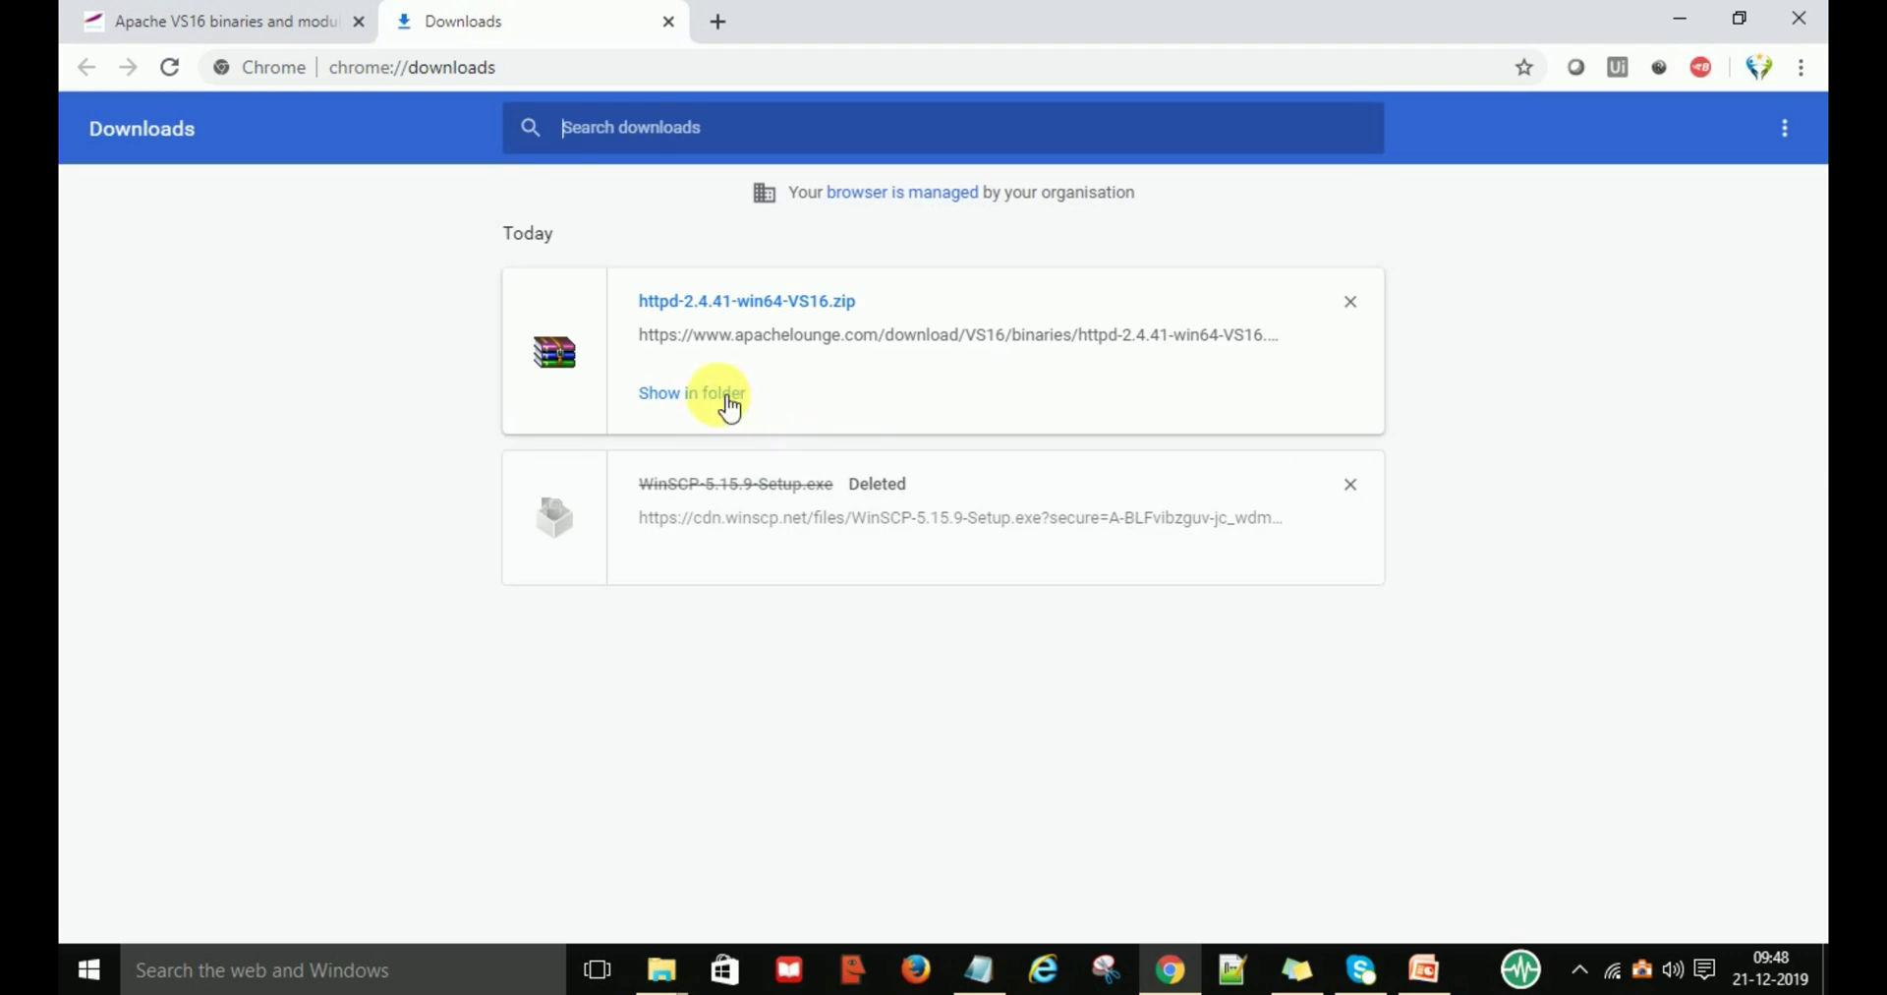
pyautogui.click(728, 406)
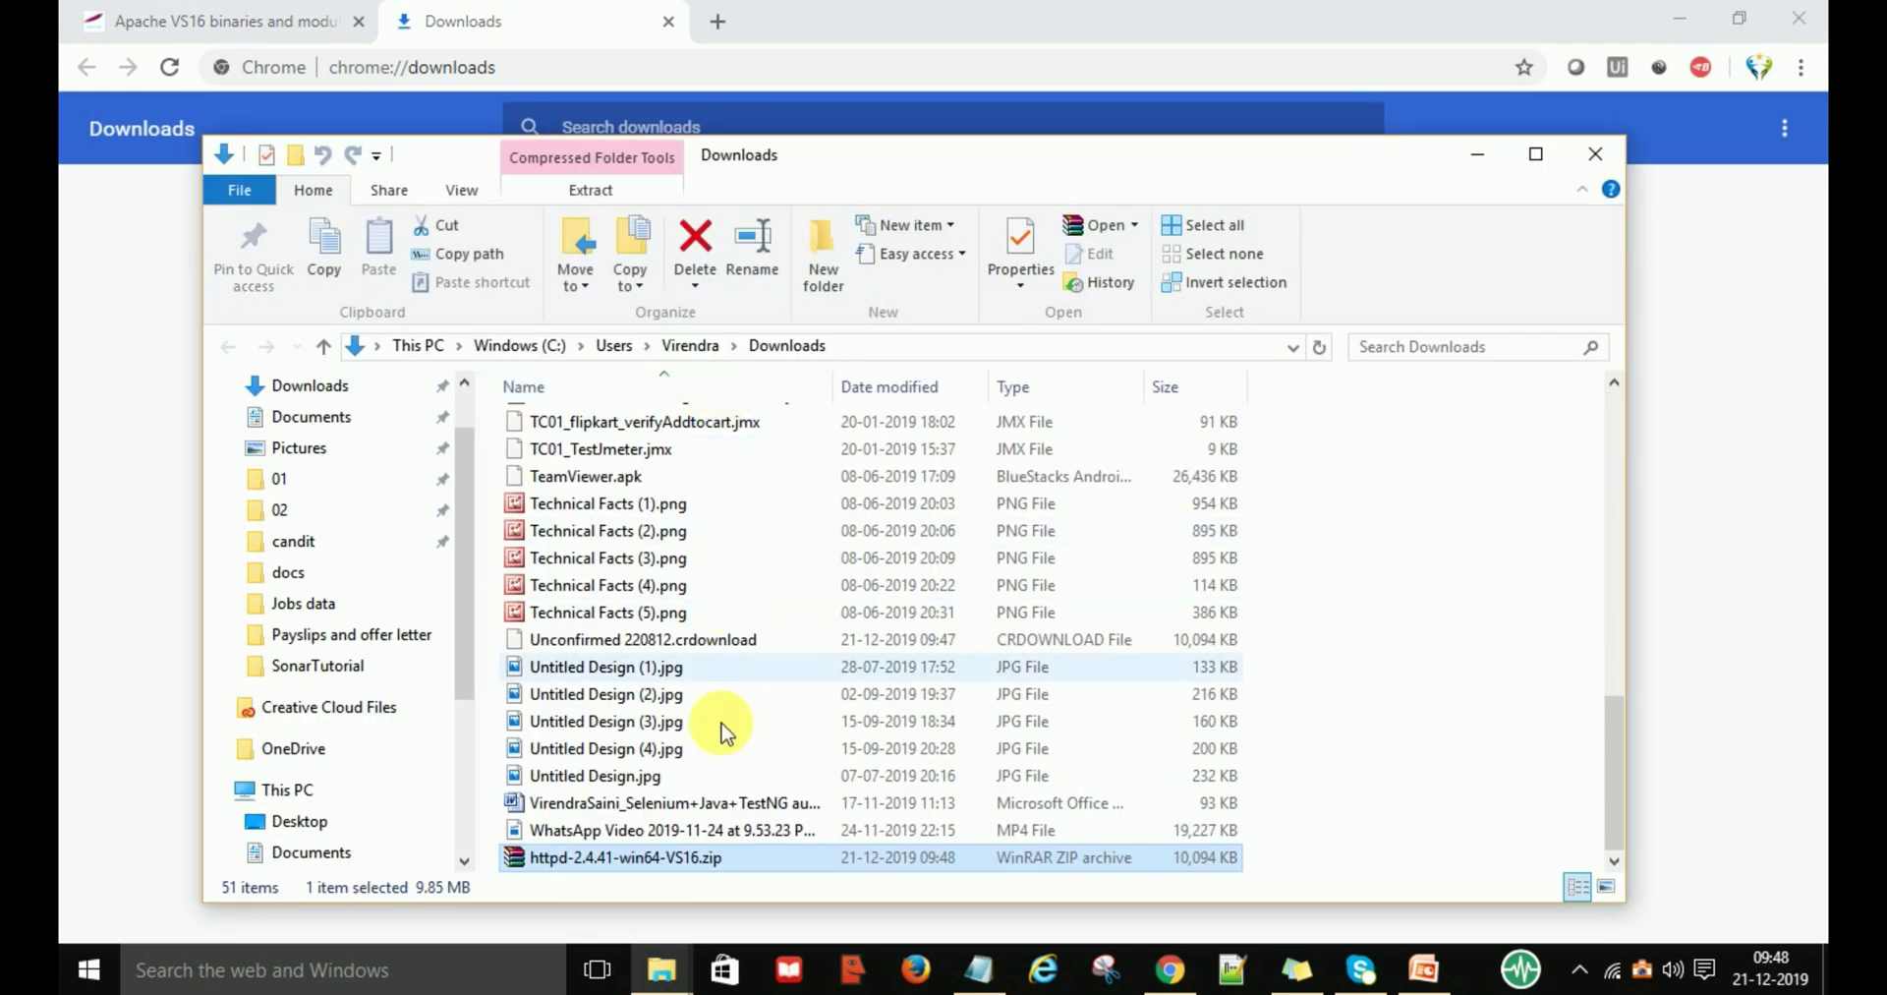
pyautogui.rightClick(694, 863)
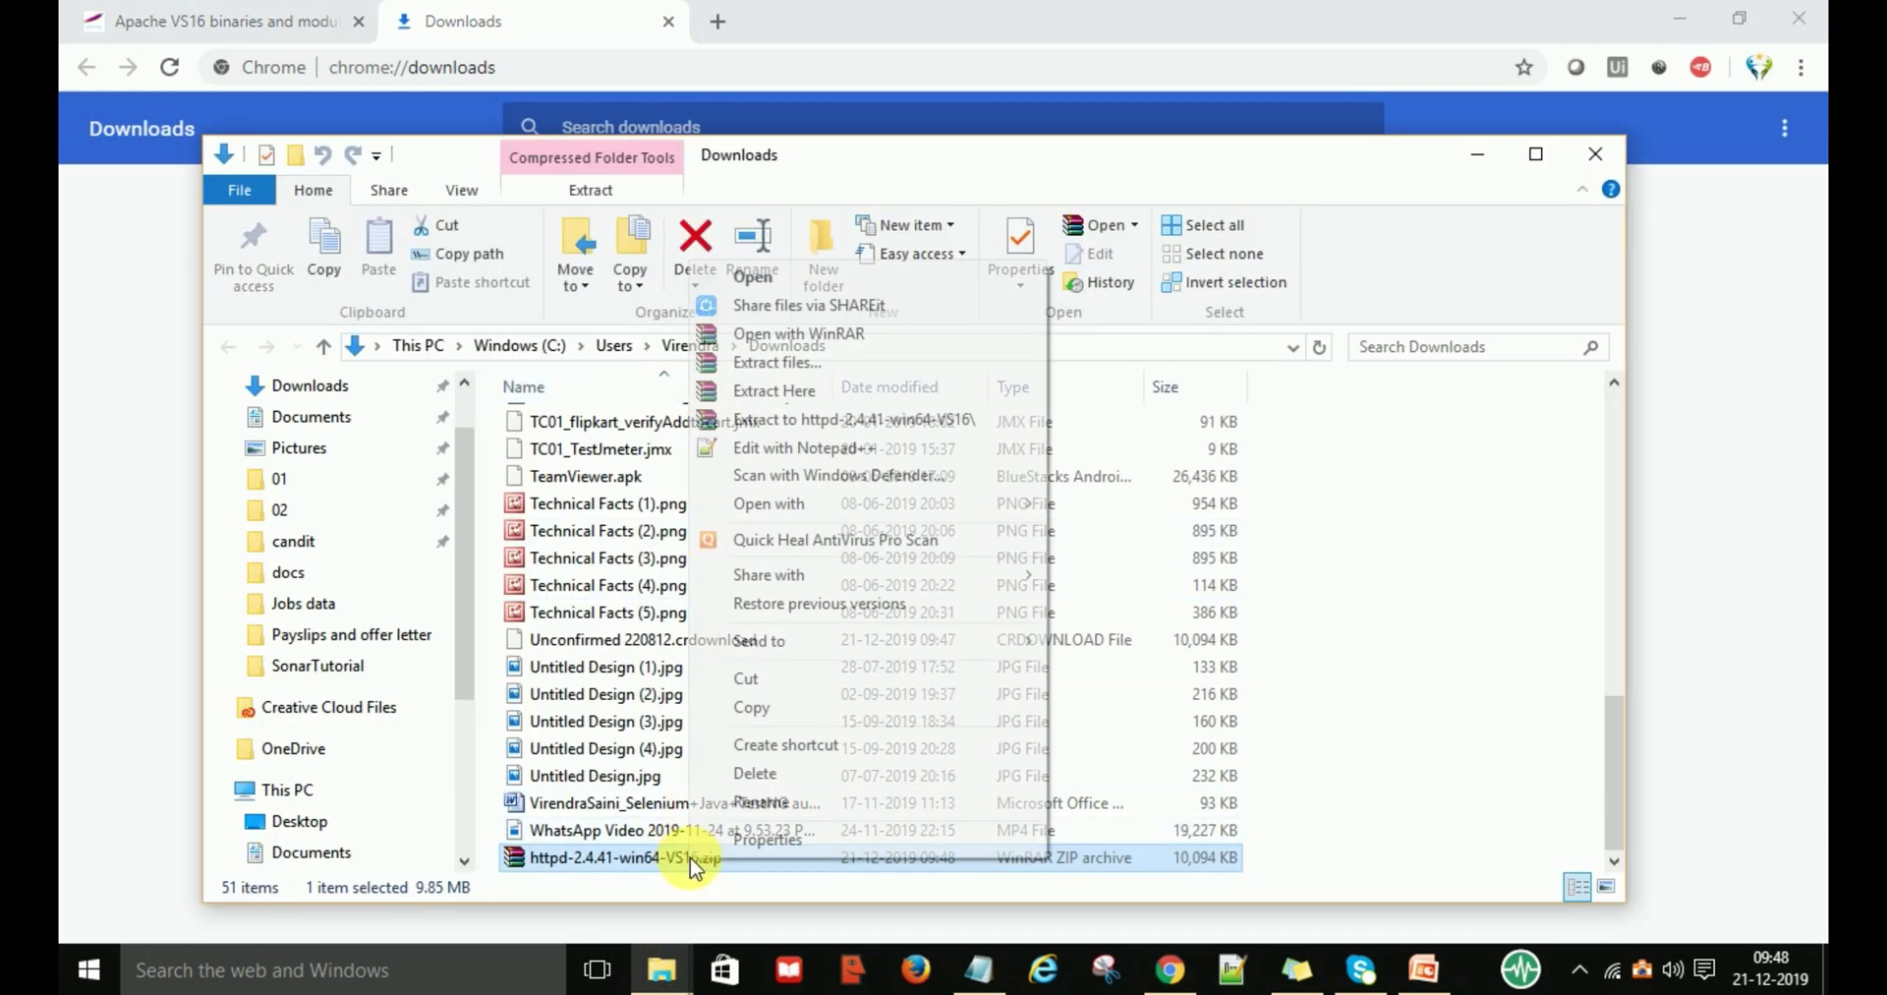
pyautogui.click(749, 704)
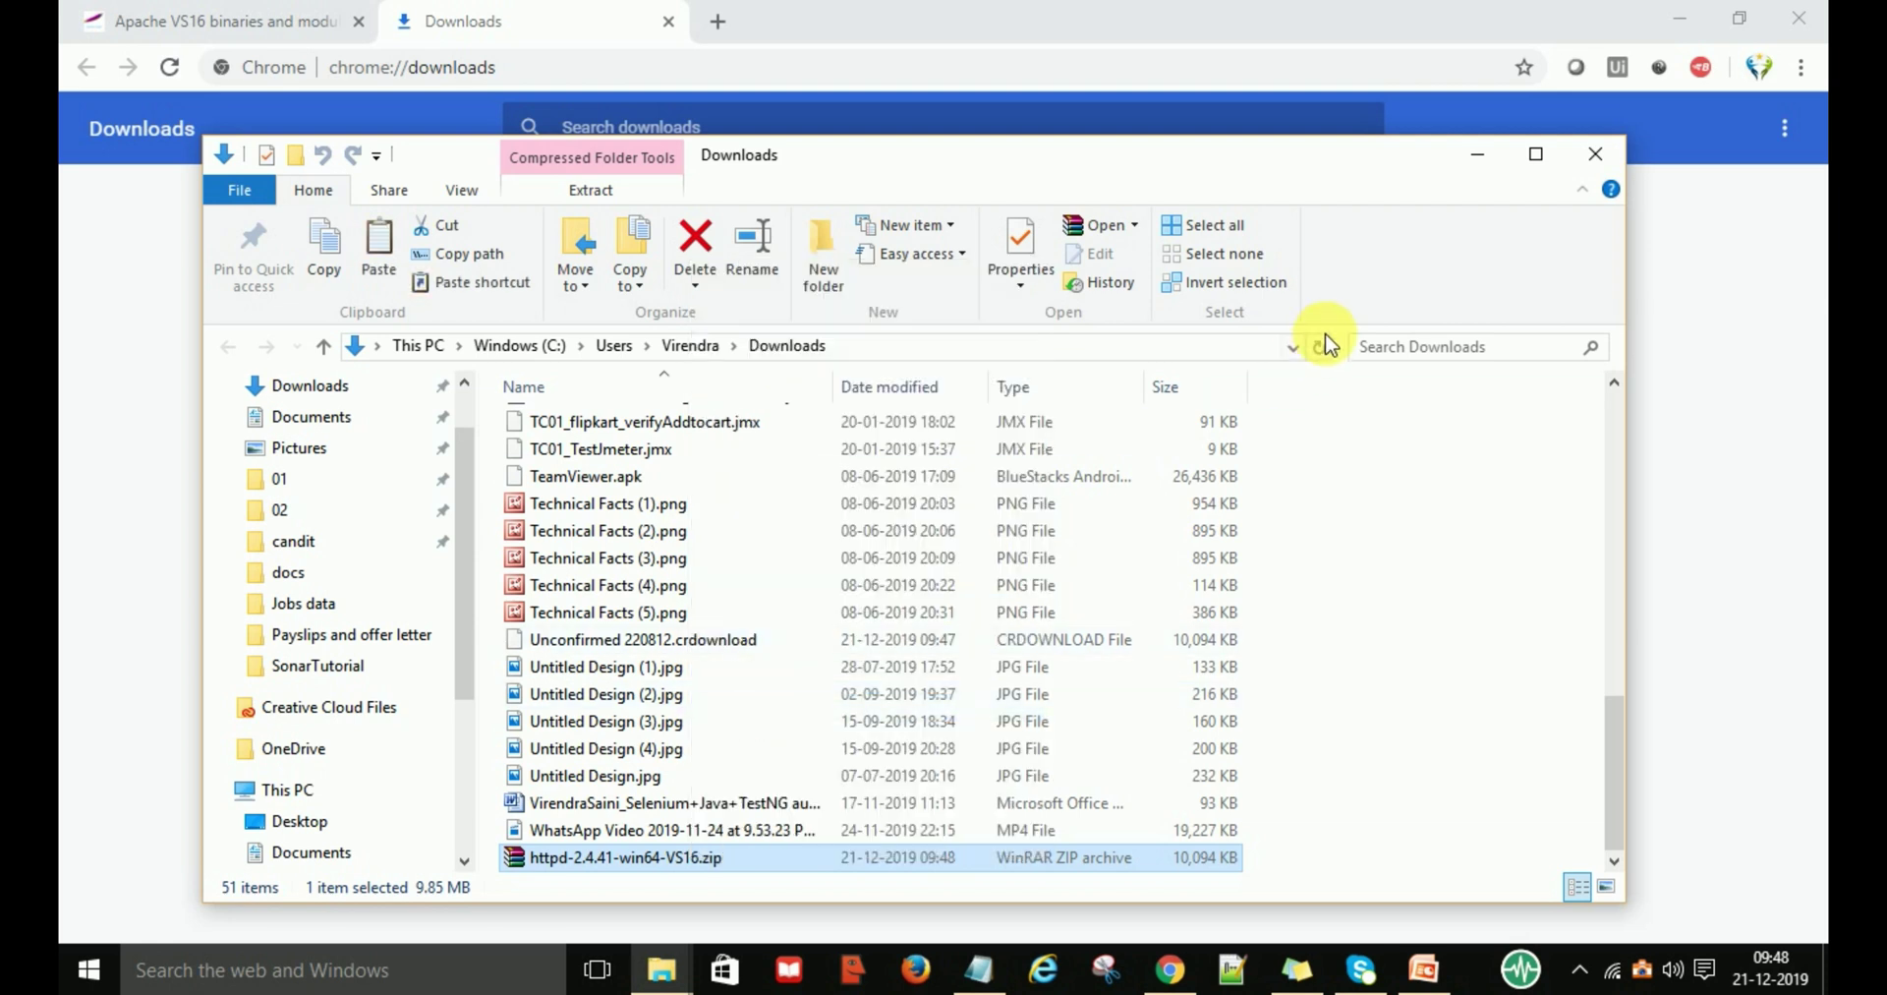
# Paste the httpd zip into the Server Access folder.
pyautogui.click(1595, 153)
pyautogui.click(1677, 19)
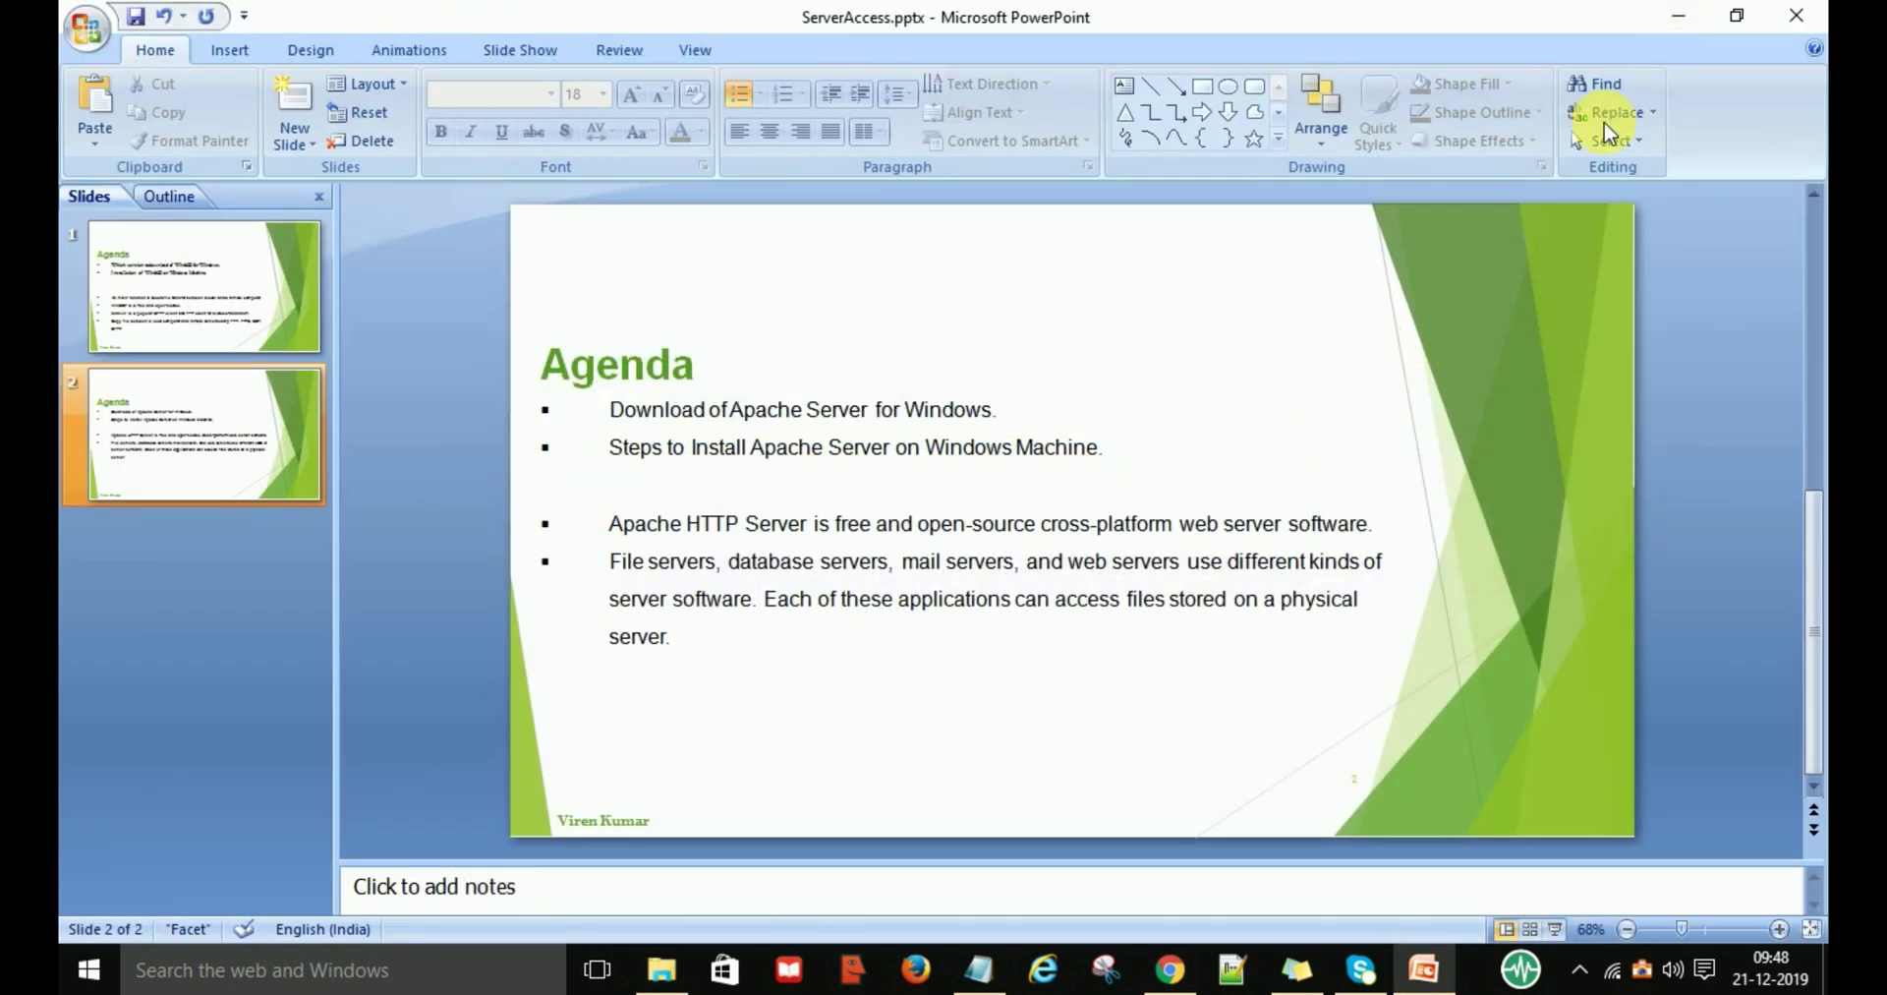
pyautogui.click(1677, 15)
pyautogui.click(610, 476)
pyautogui.rightClick(604, 482)
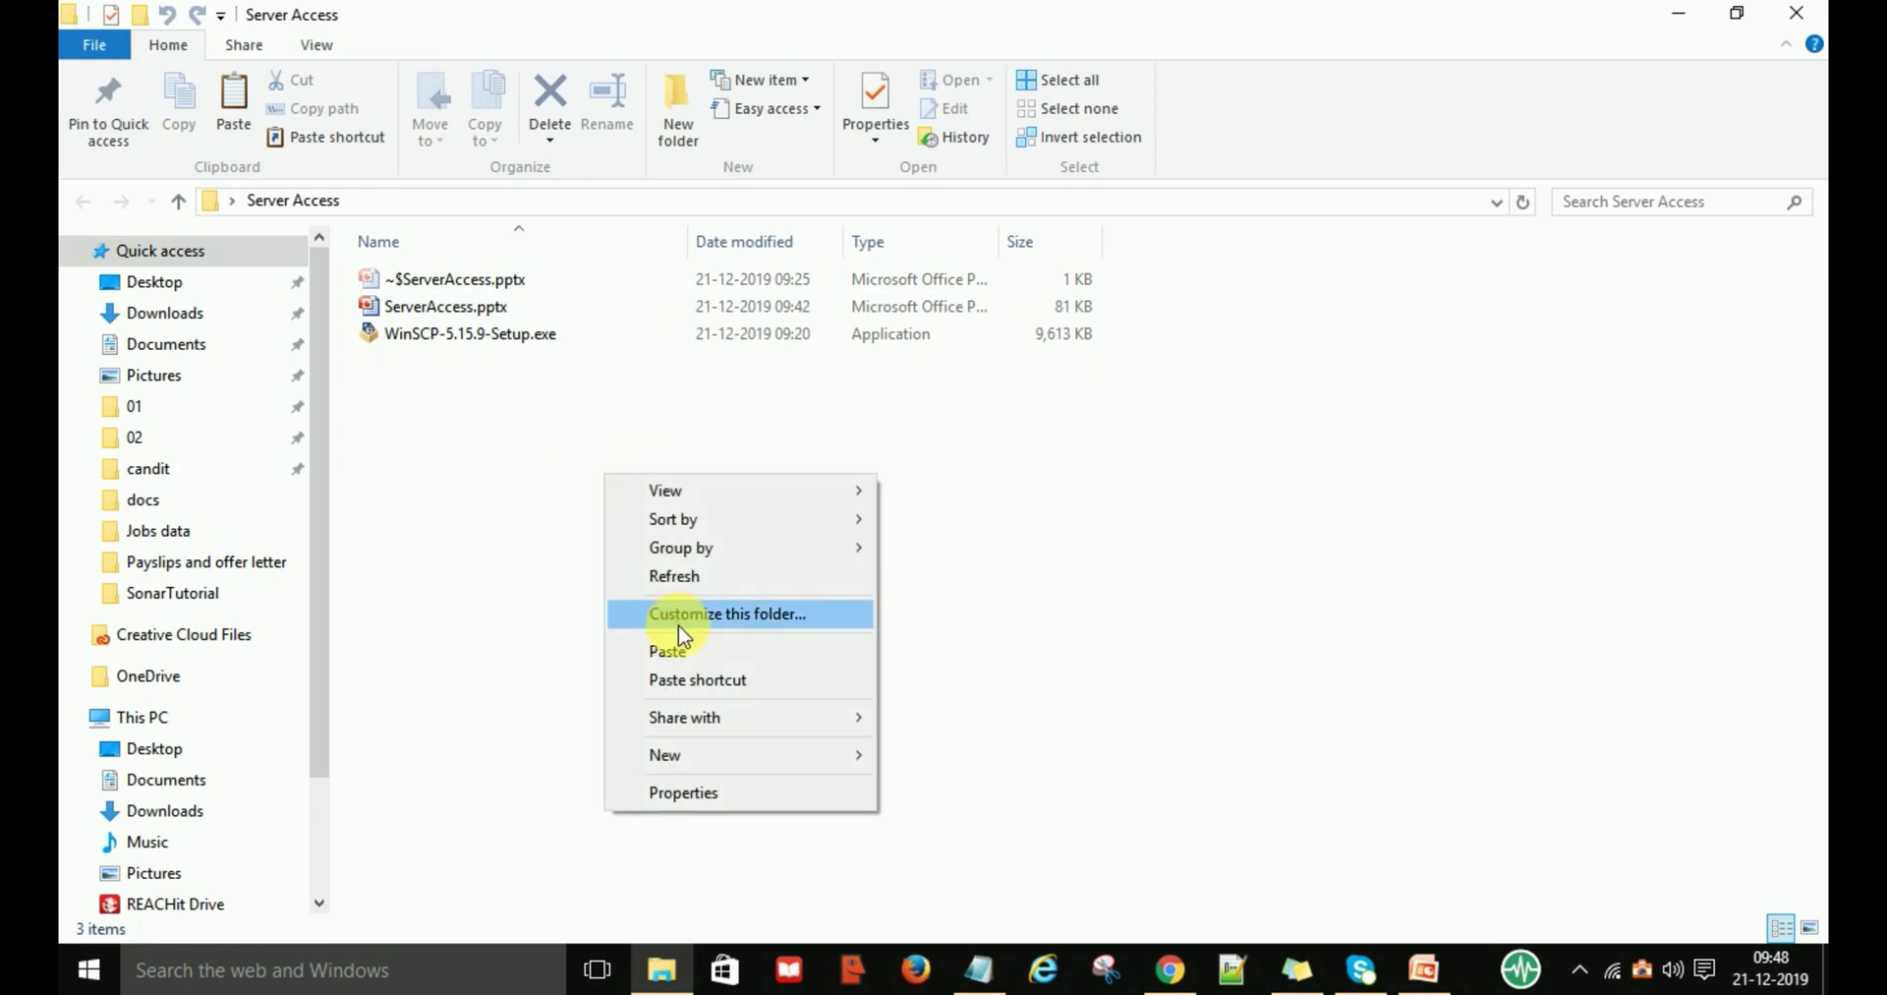
pyautogui.click(678, 651)
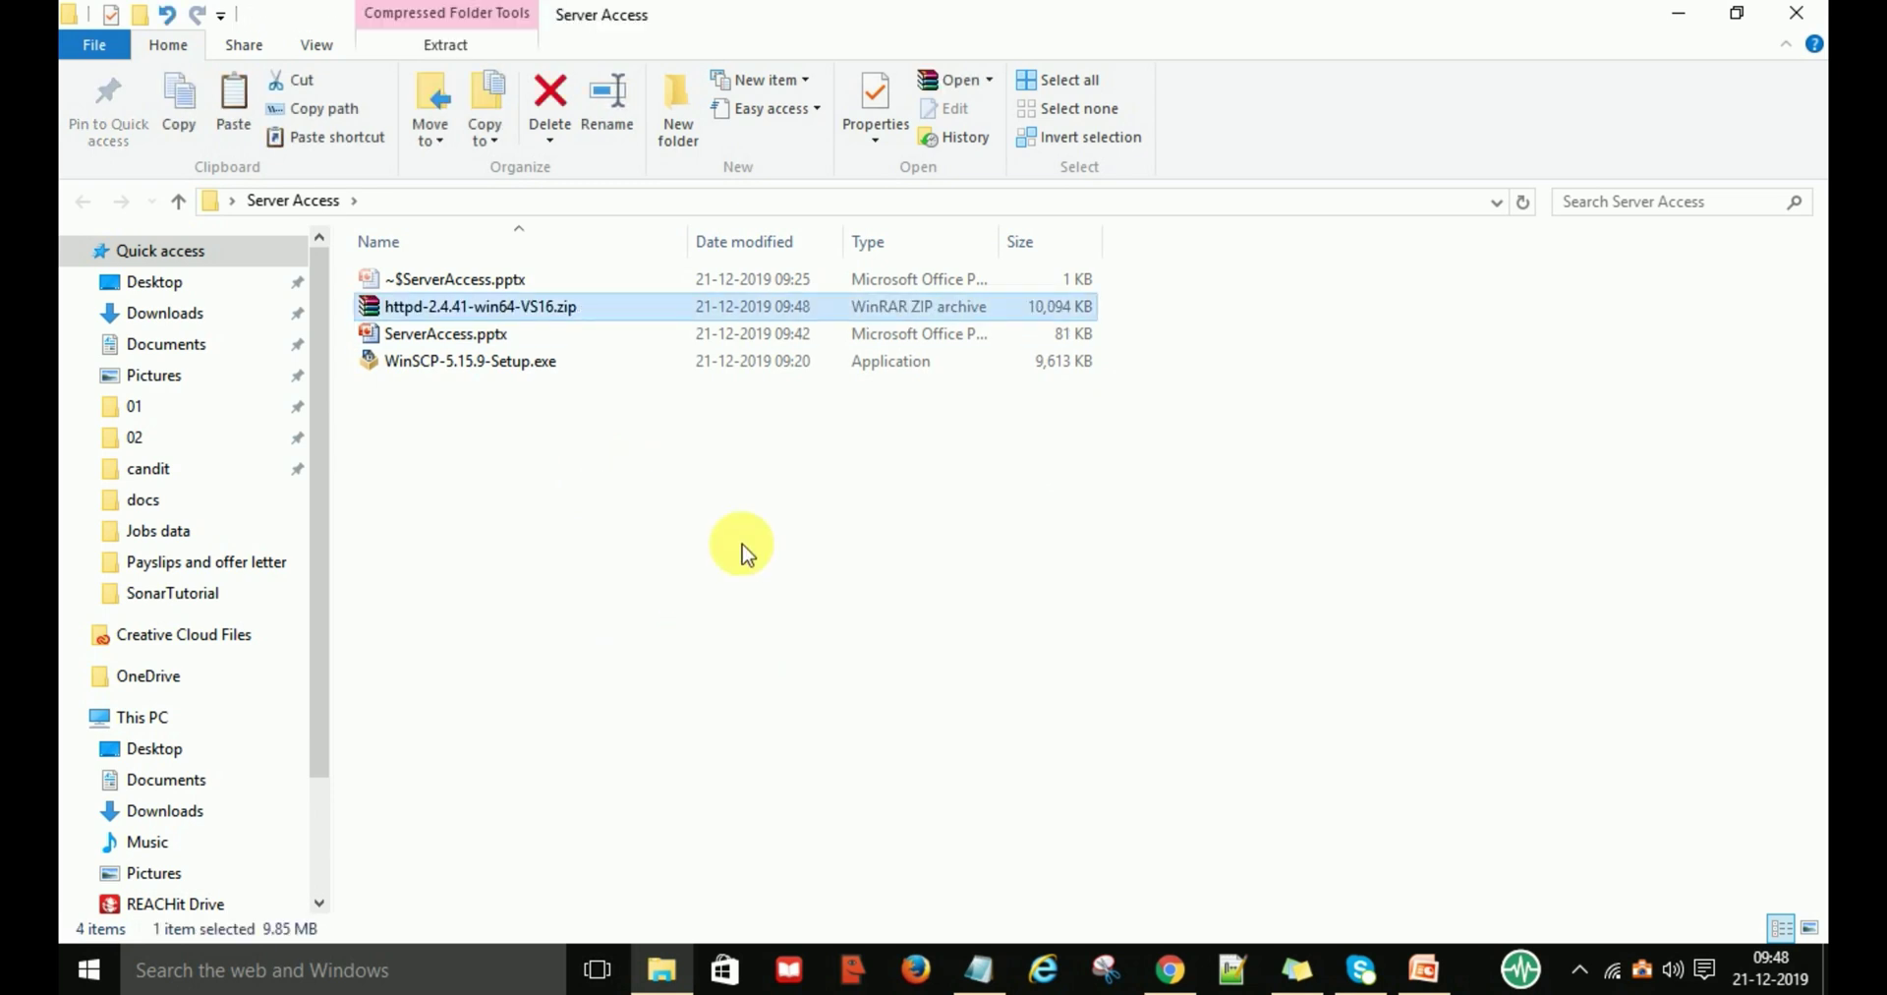
# Extract the httpd zip there and copy the resulting Apache24 folder.
pyautogui.click(643, 554)
pyautogui.click(528, 312)
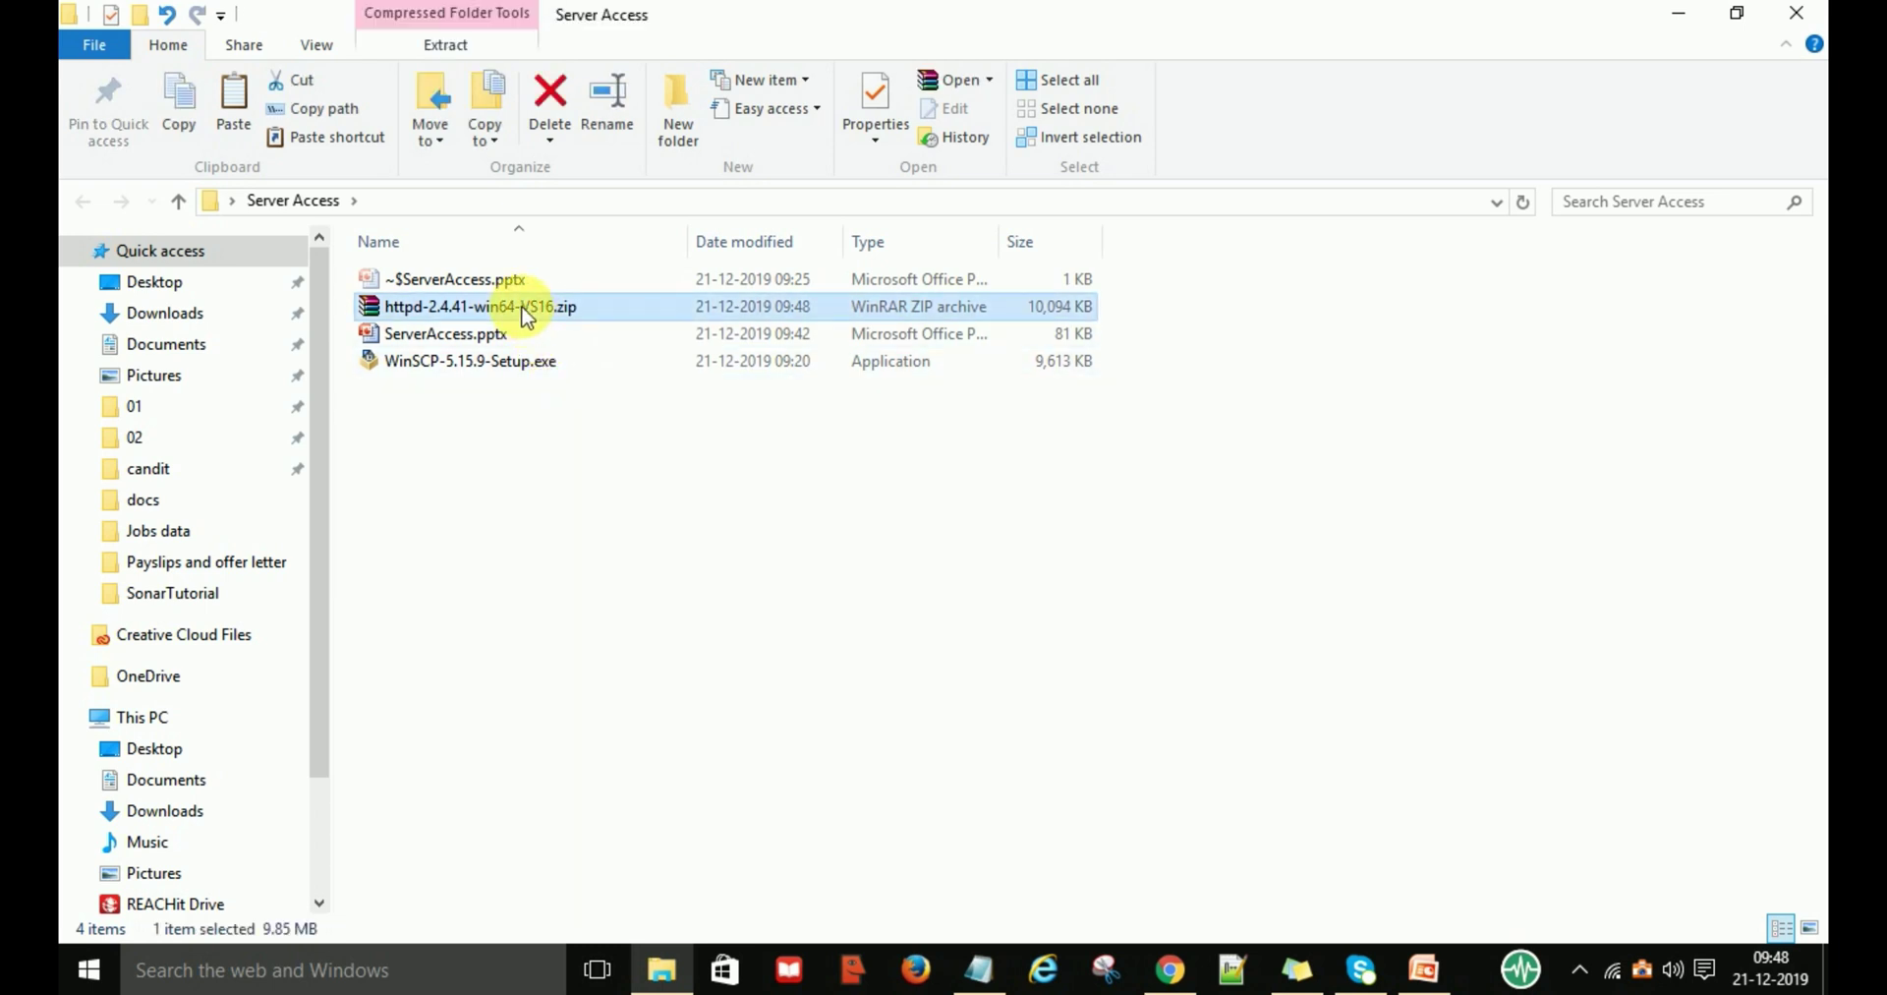
pyautogui.rightClick(523, 309)
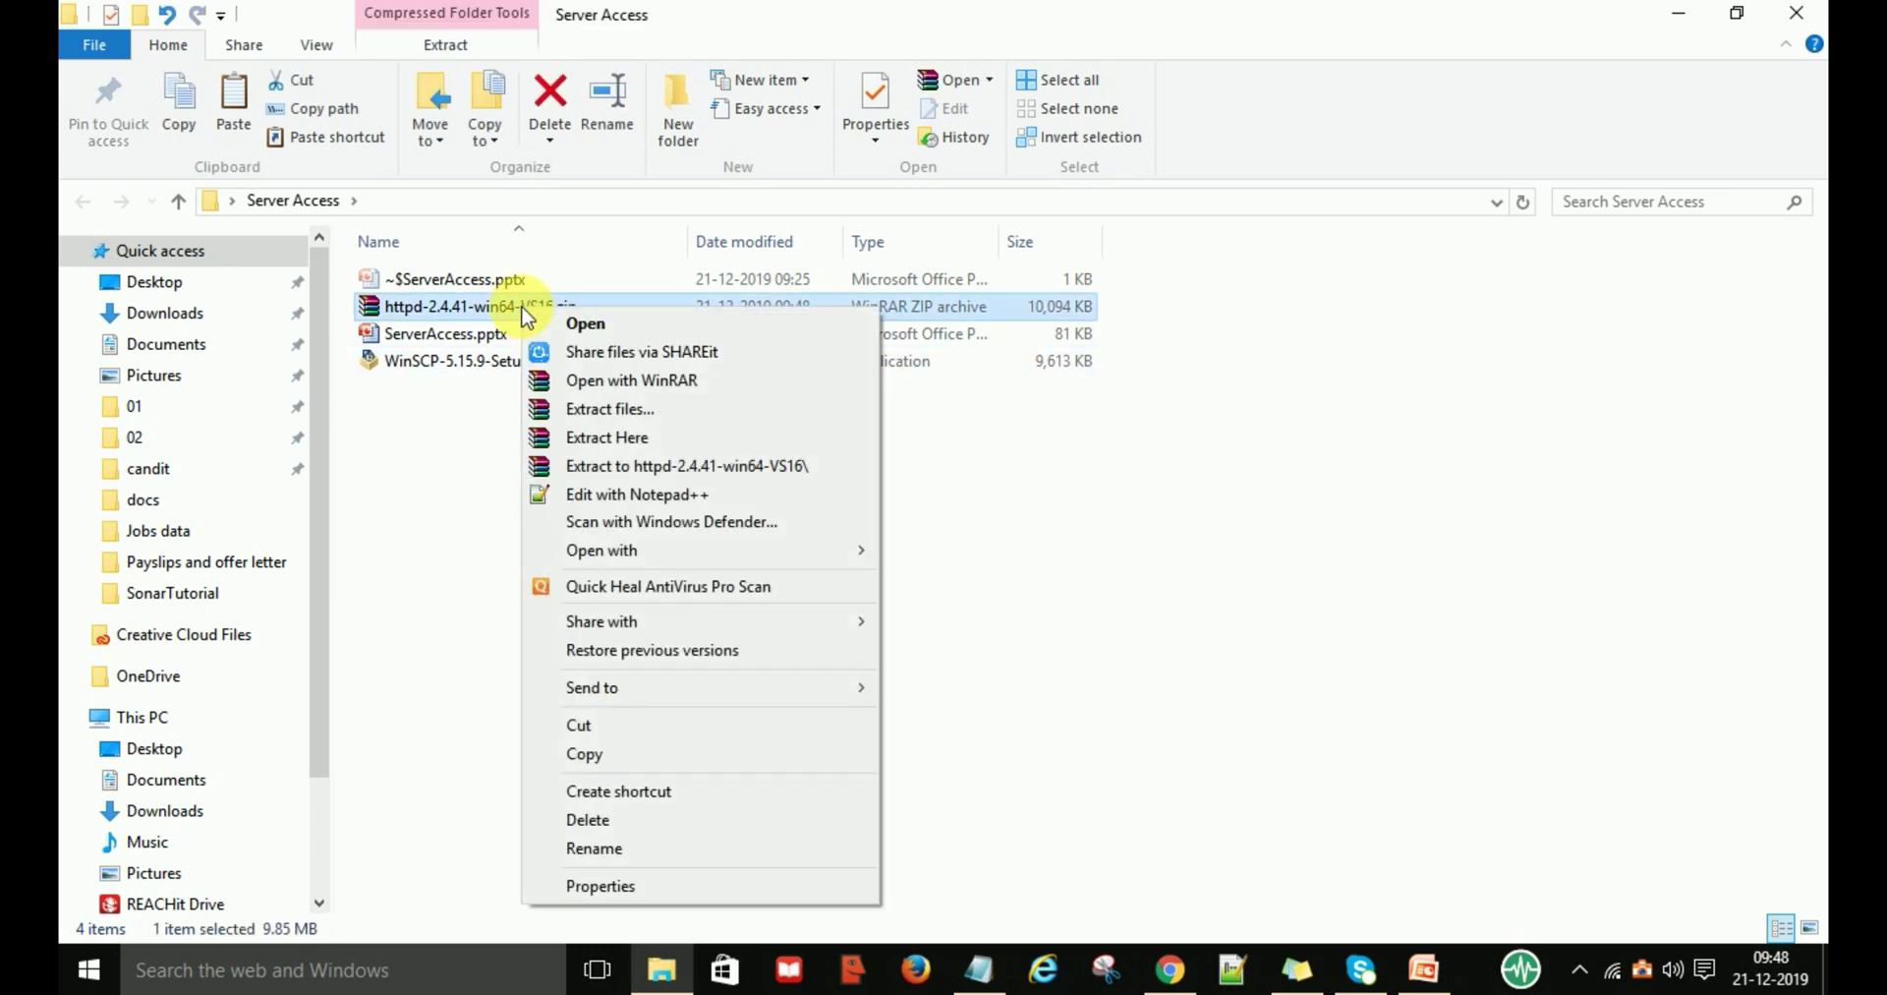
pyautogui.click(600, 436)
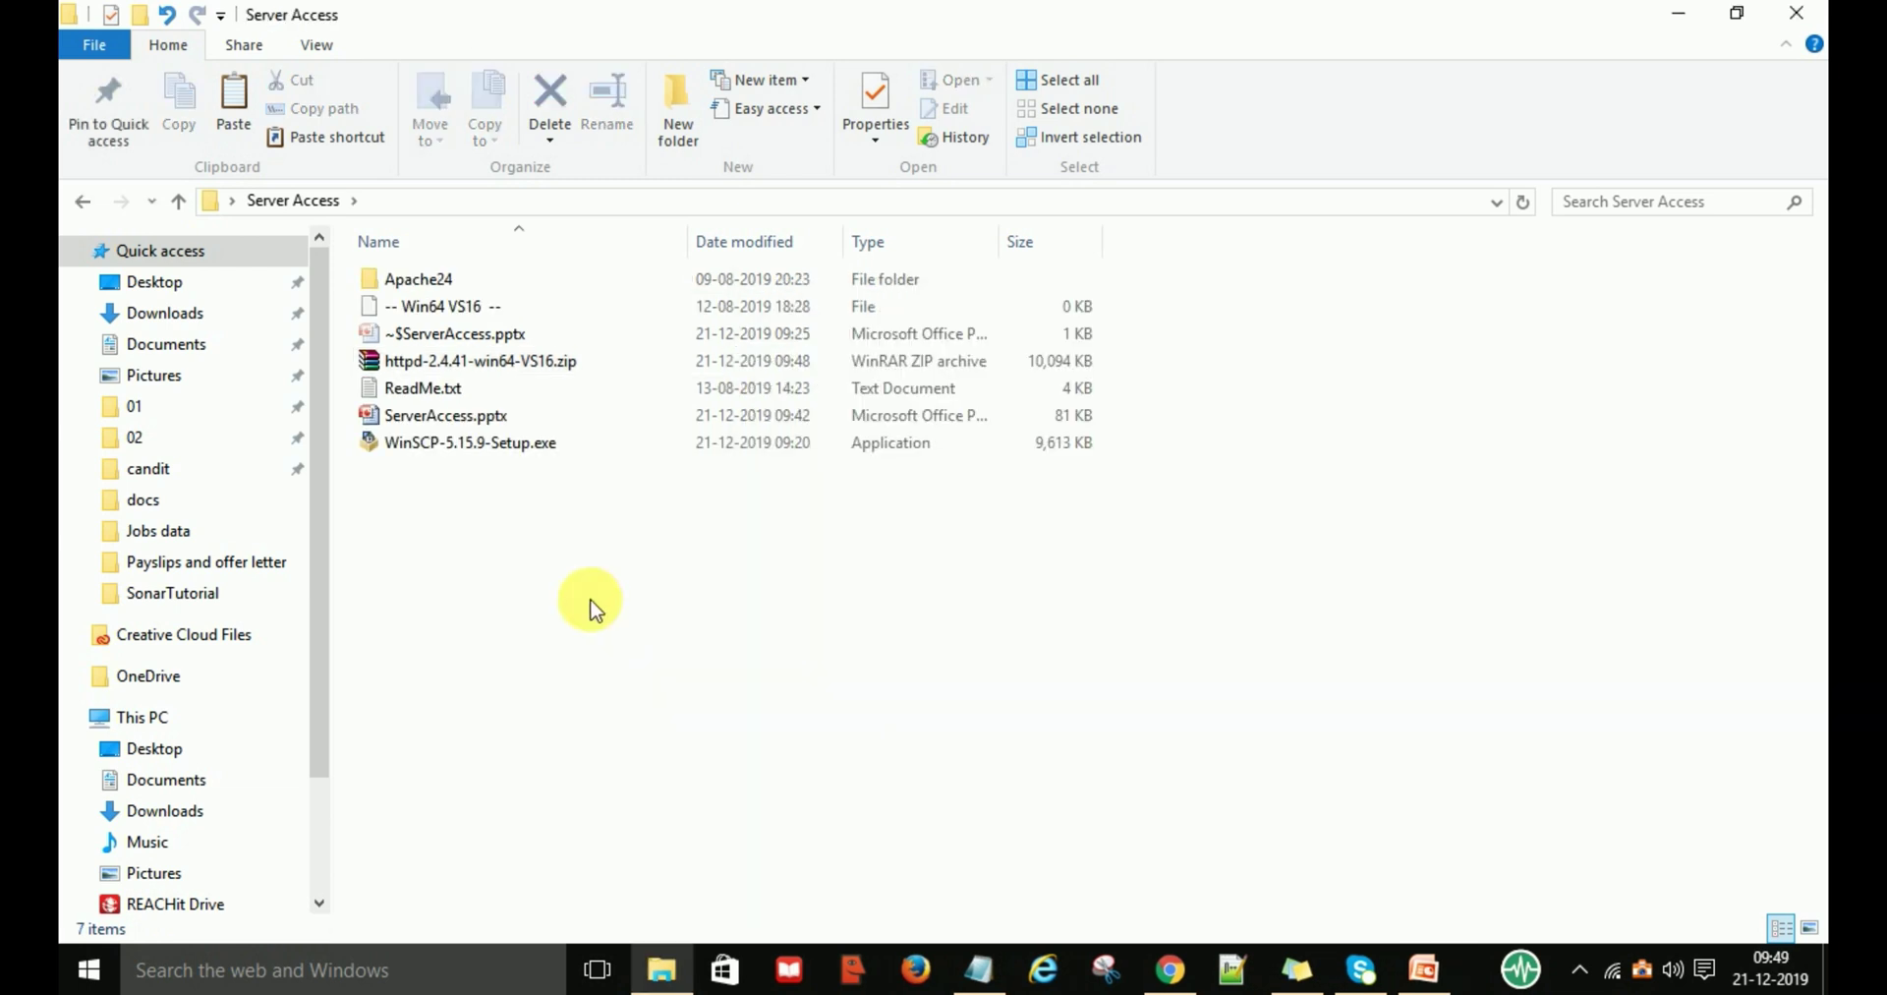
pyautogui.moveTo(447, 293)
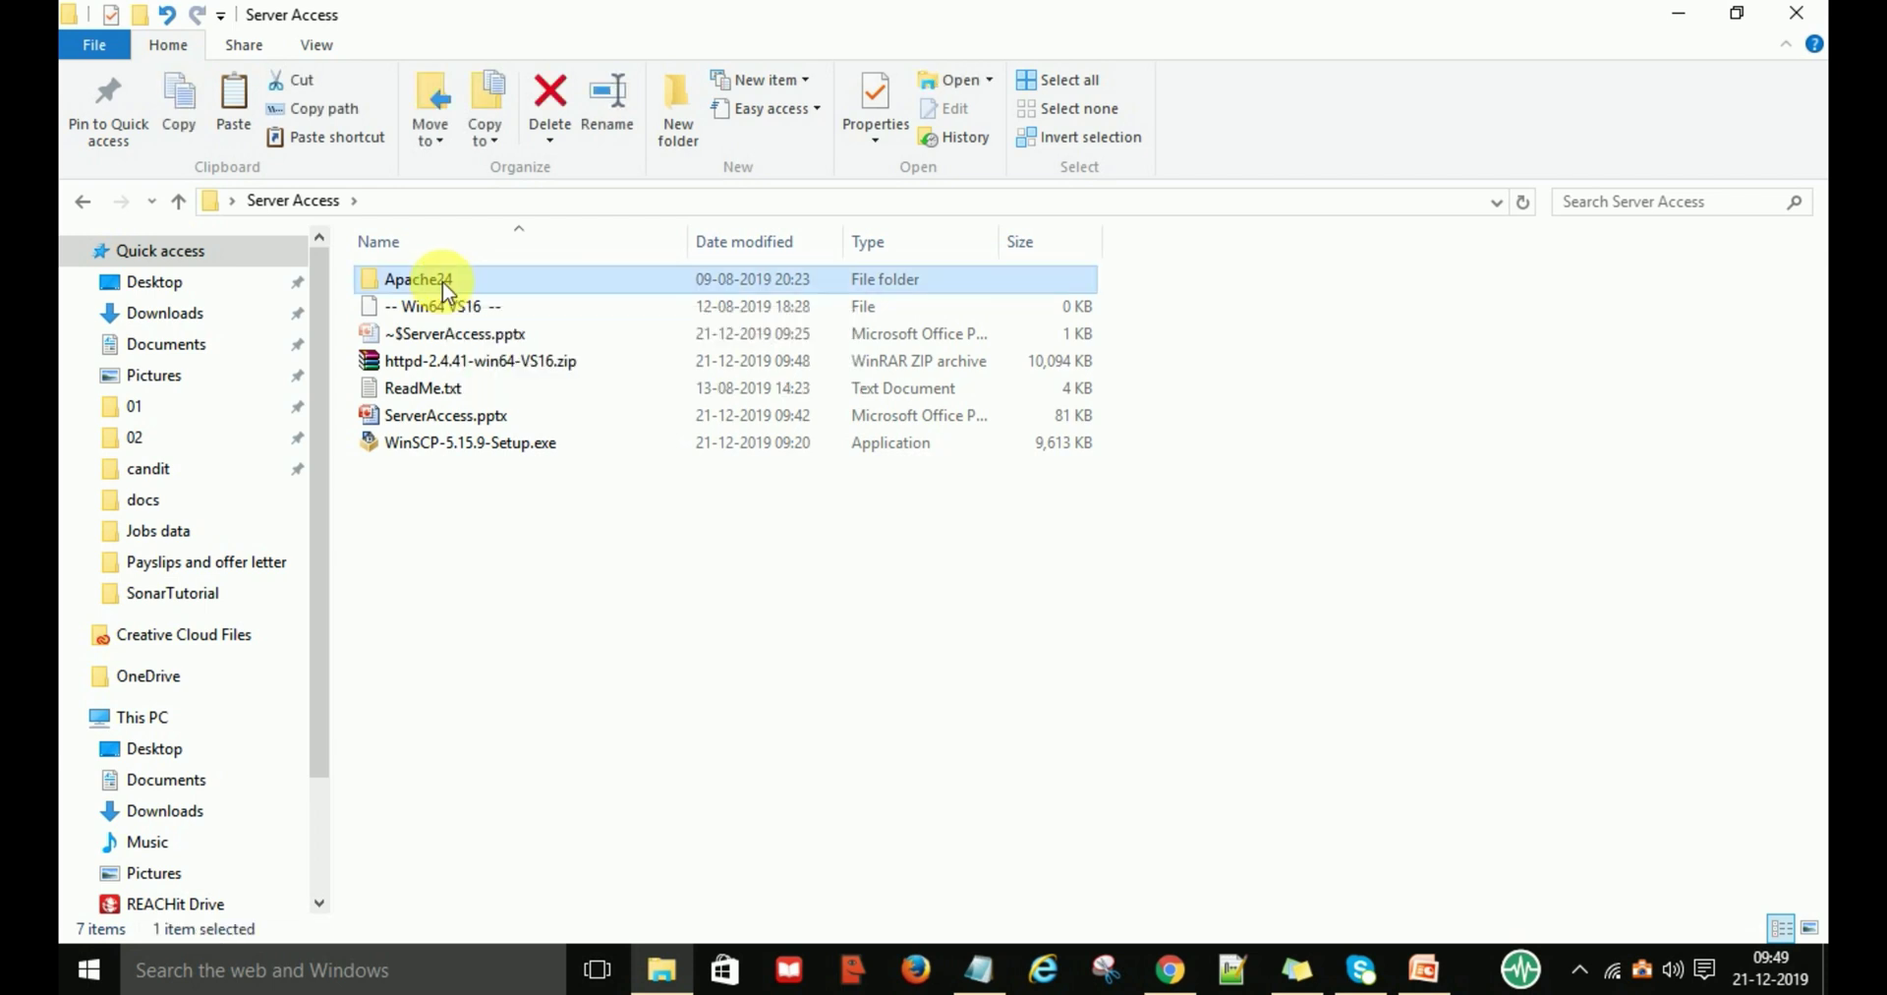
pyautogui.rightClick(443, 281)
pyautogui.click(565, 774)
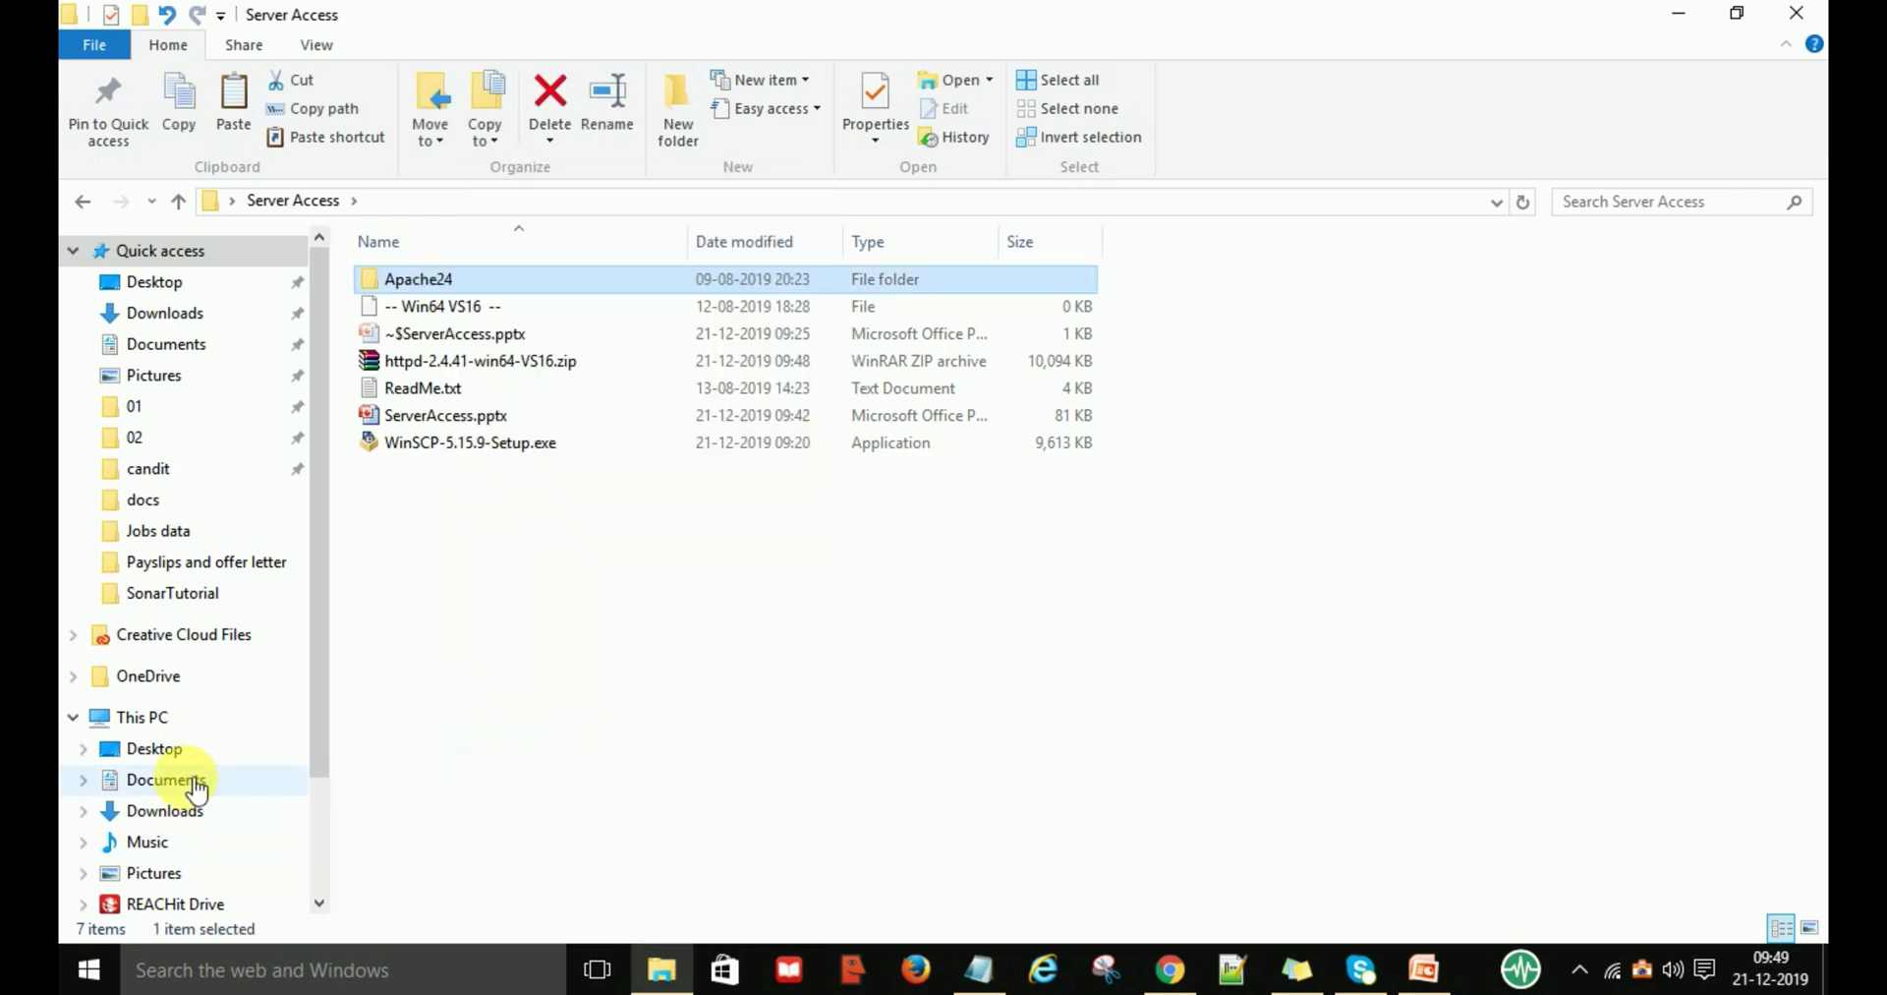
# Paste the Apache24 folder into the root of the Windows (C:) drive.
pyautogui.click(141, 716)
pyautogui.doubleClick(822, 493)
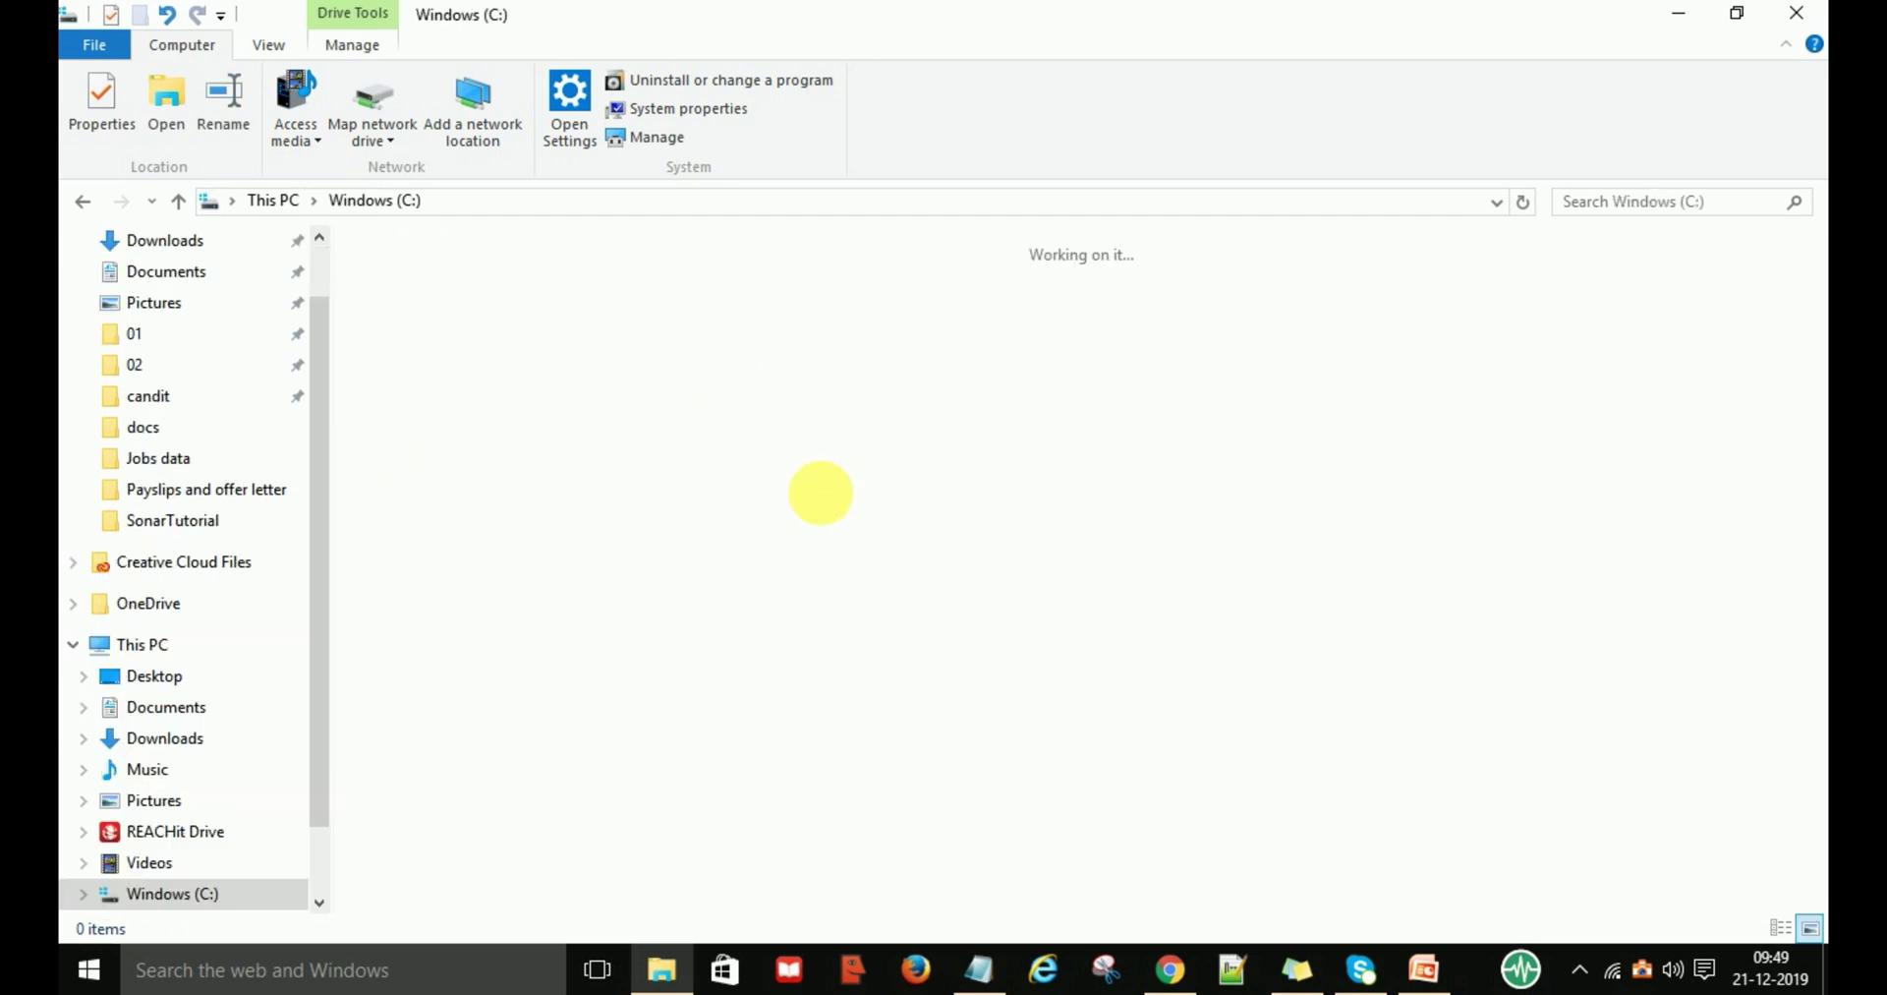
pyautogui.rightClick(993, 867)
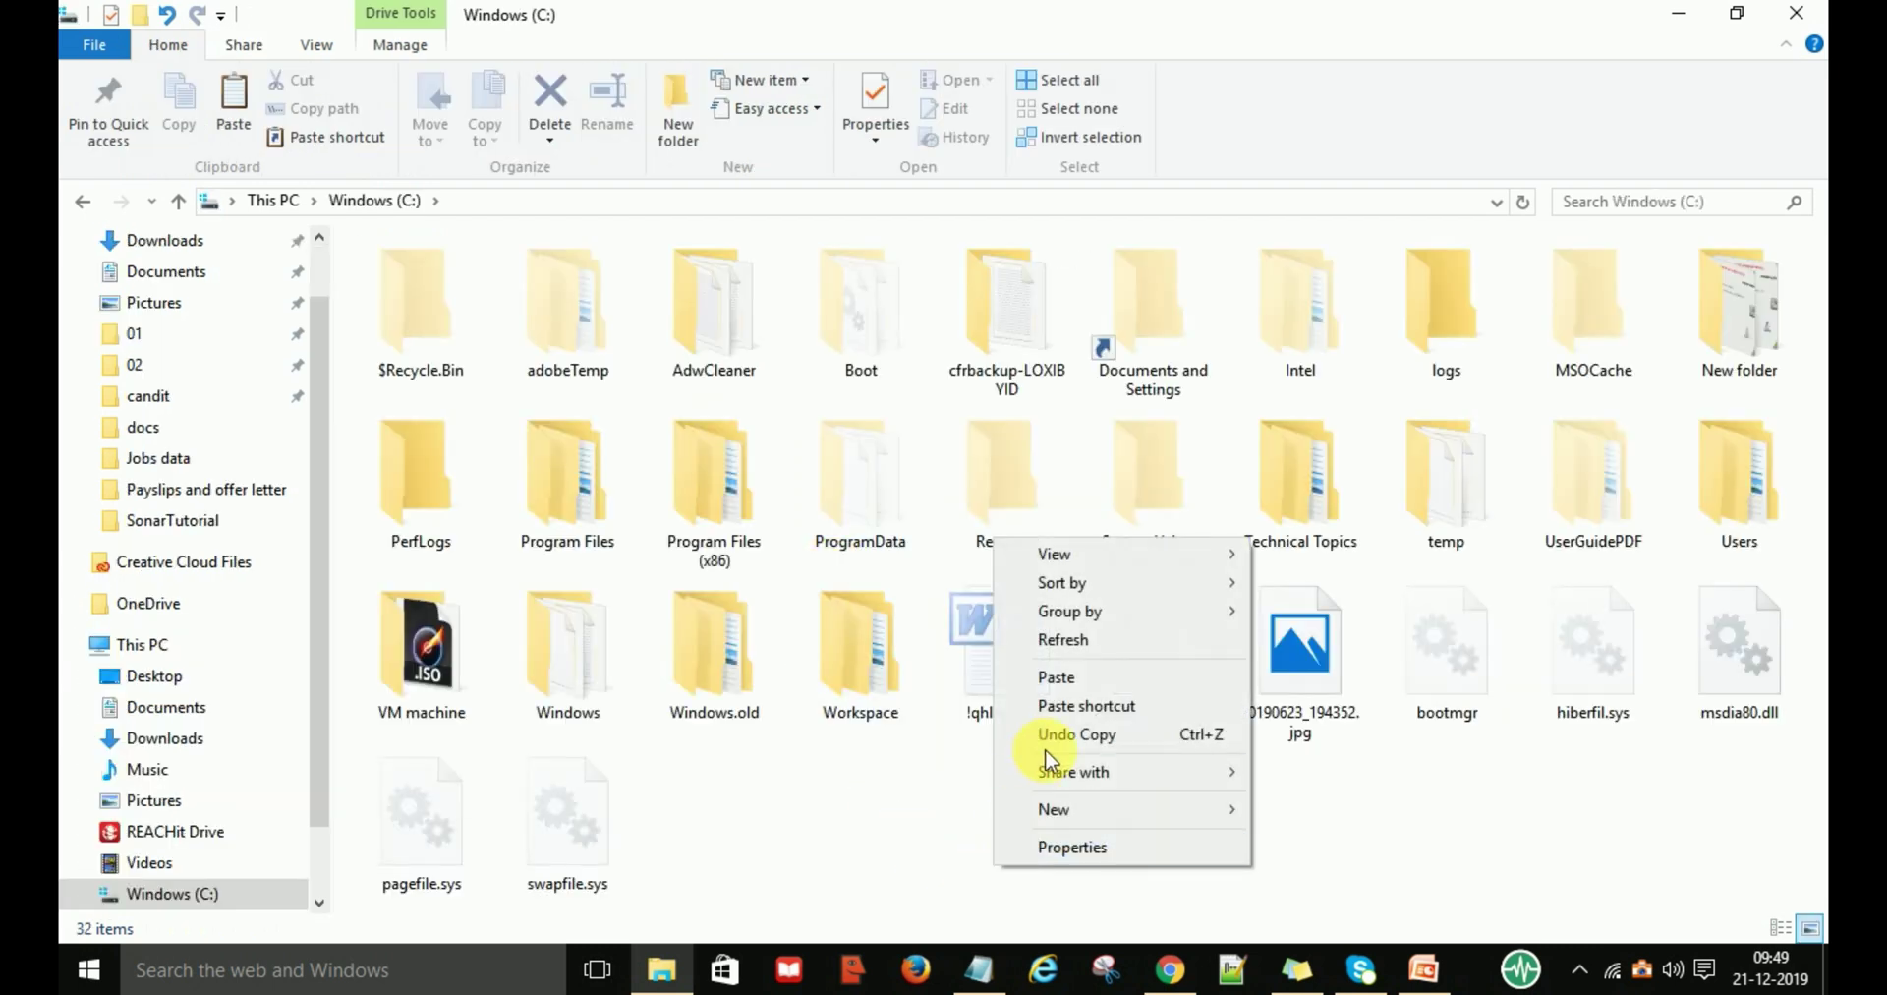
pyautogui.click(1057, 676)
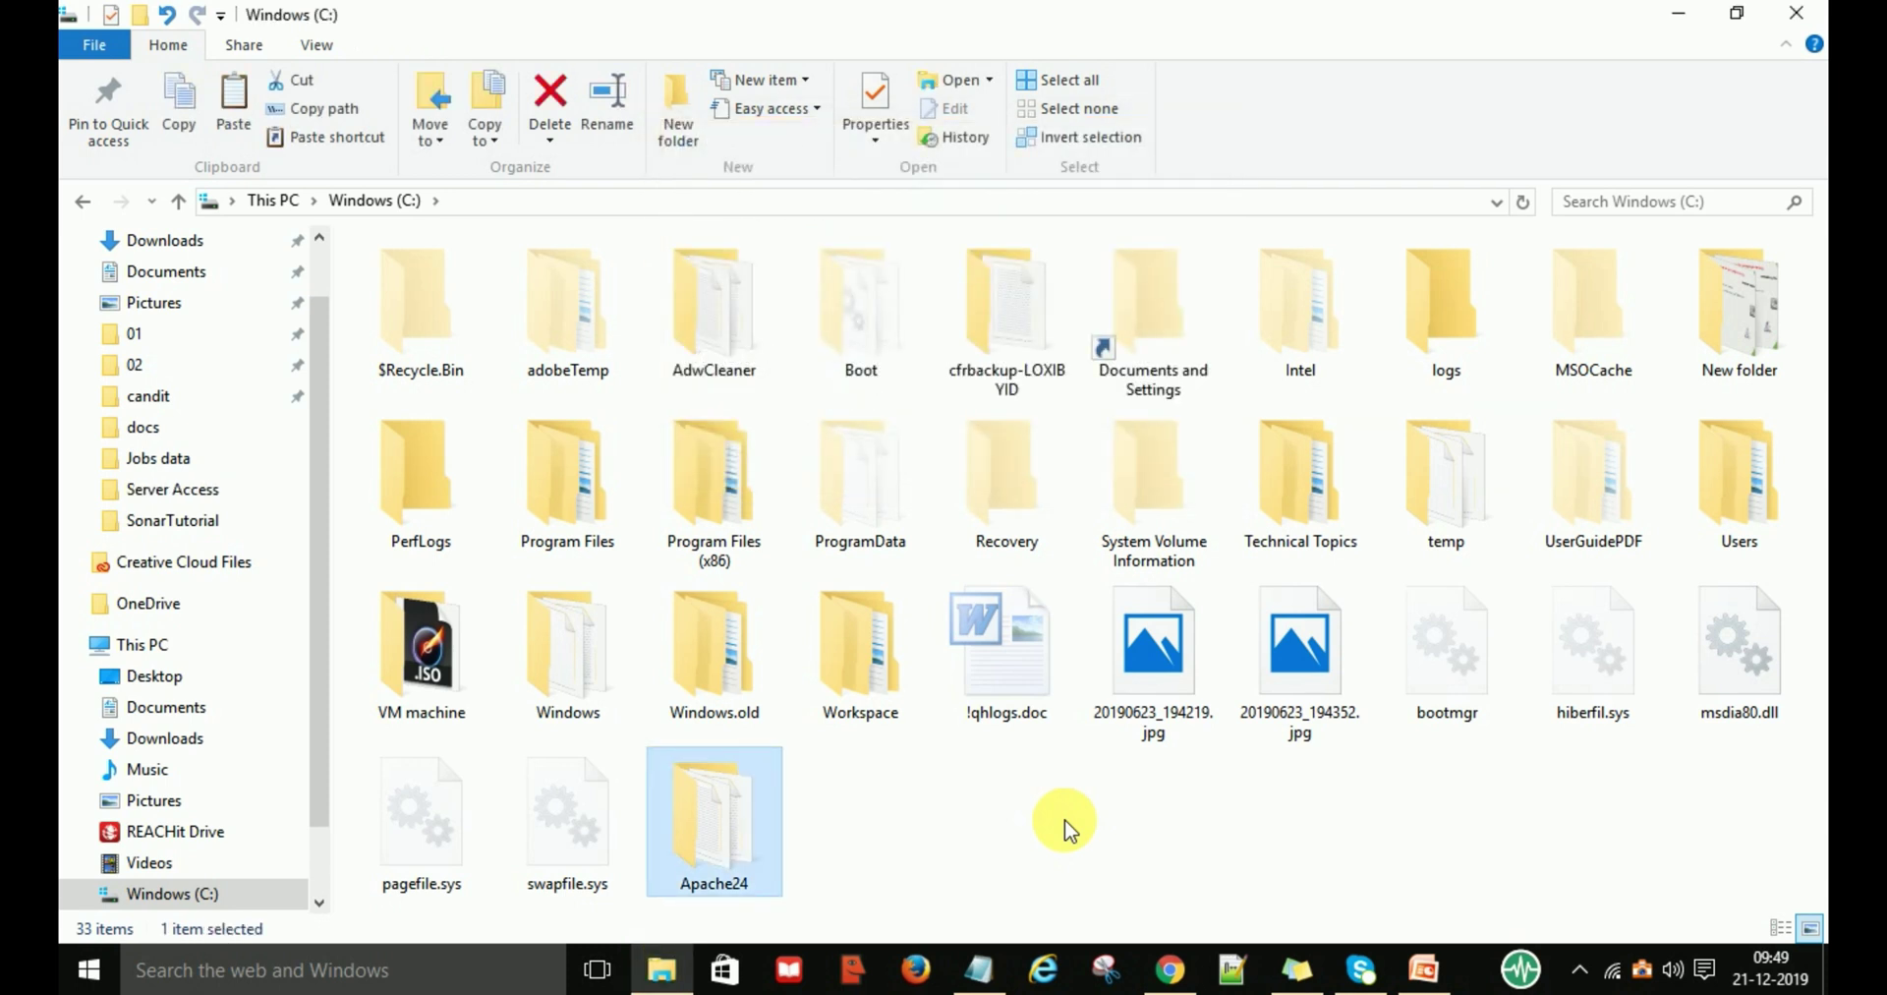
# Open Apache24\bin and copy its C:\Apache24\bin path from the address bar.
pyautogui.doubleClick(724, 800)
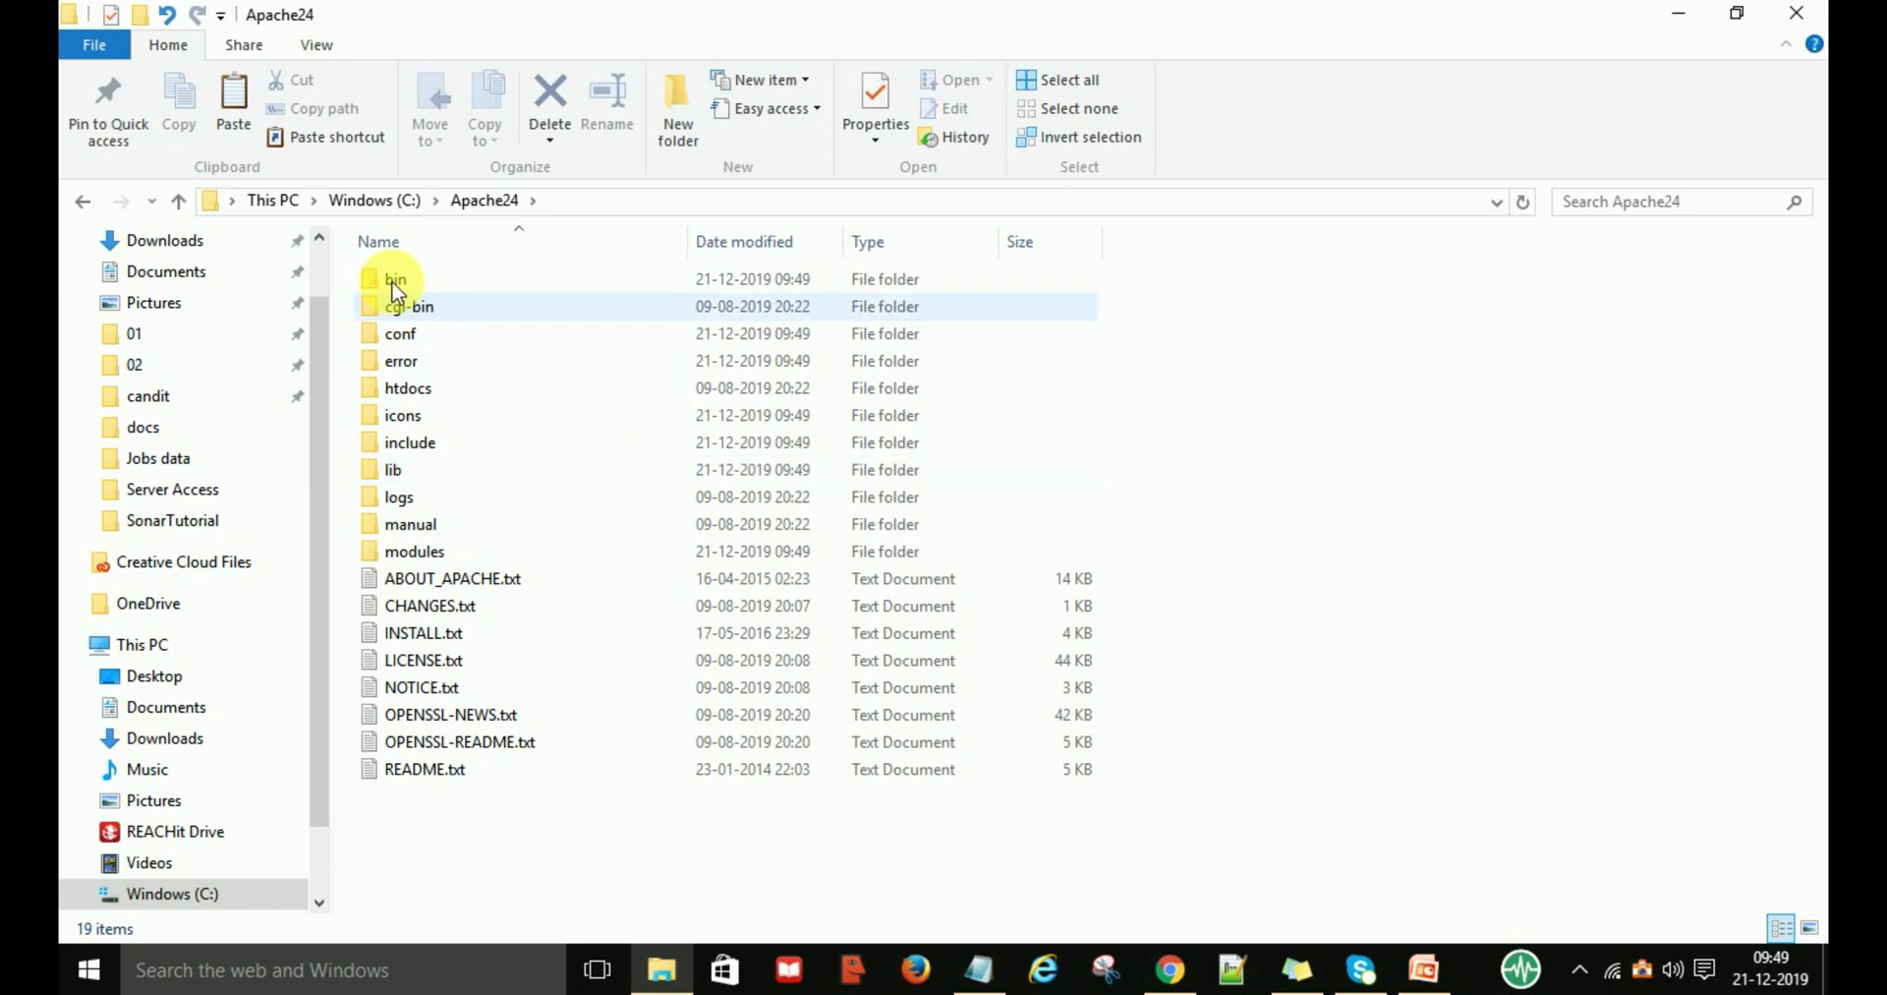
pyautogui.click(434, 283)
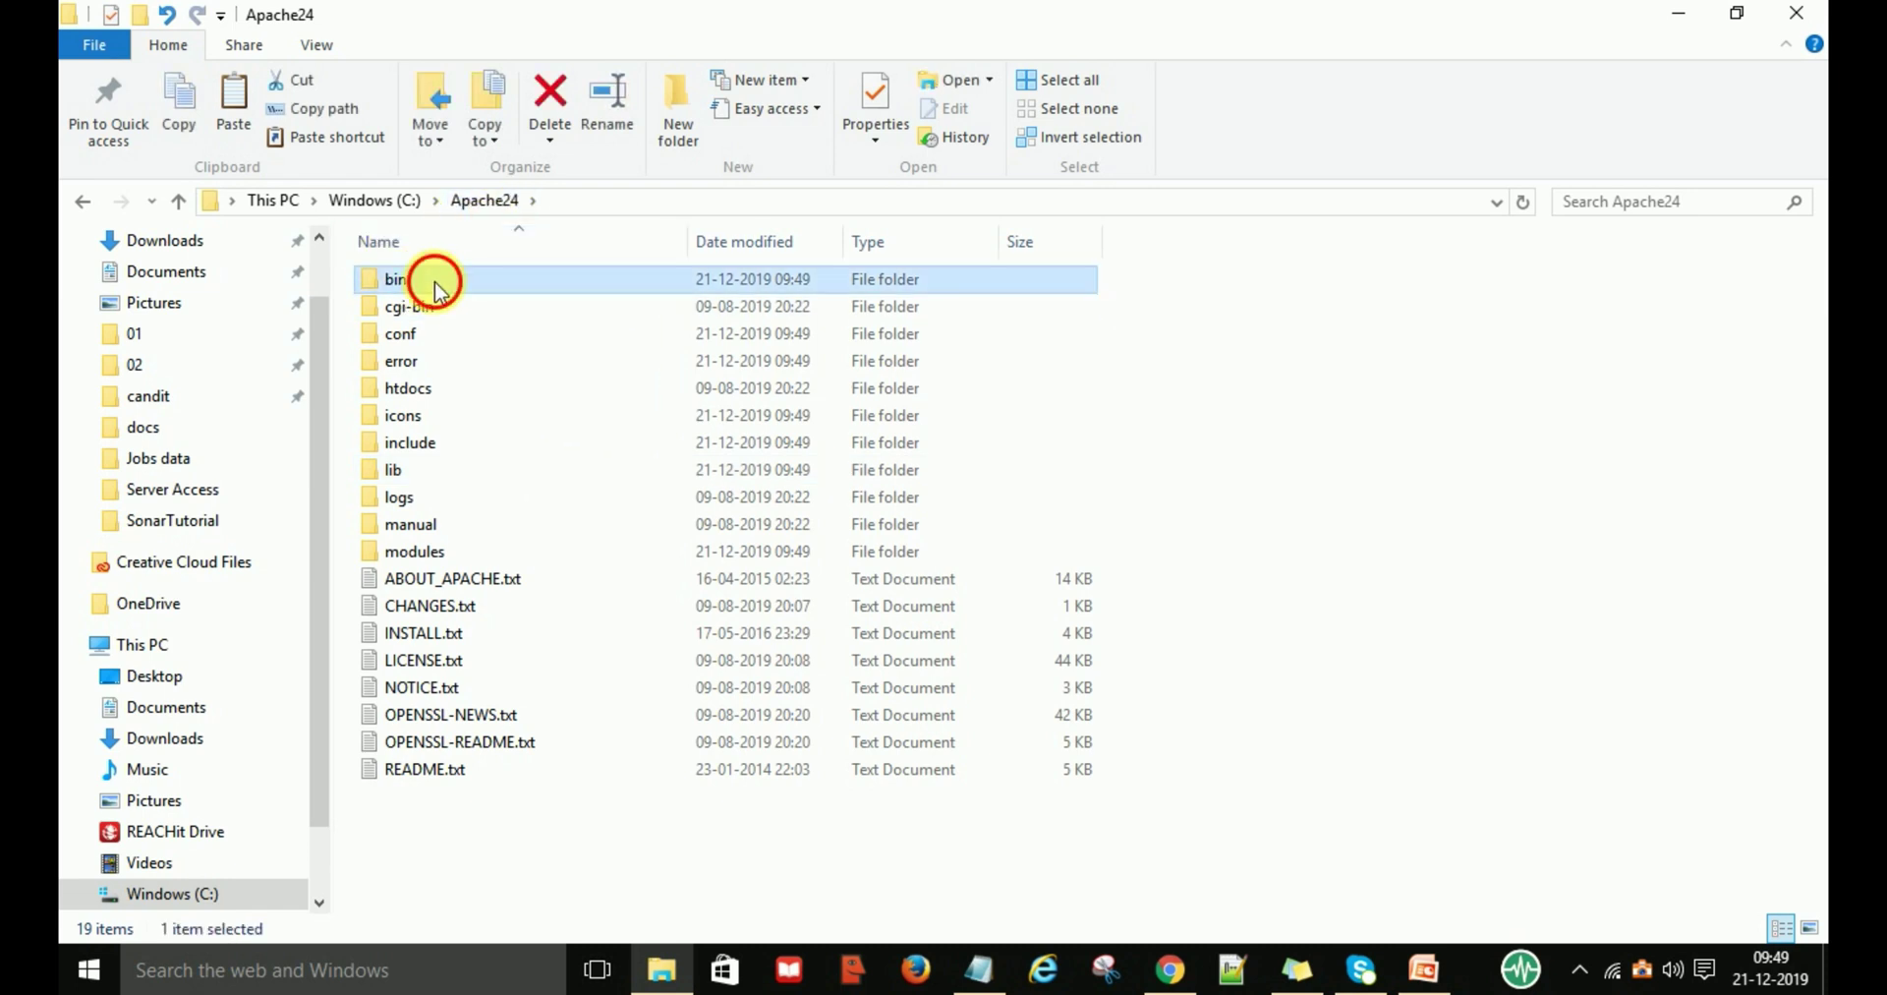
pyautogui.doubleClick(435, 282)
pyautogui.click(694, 205)
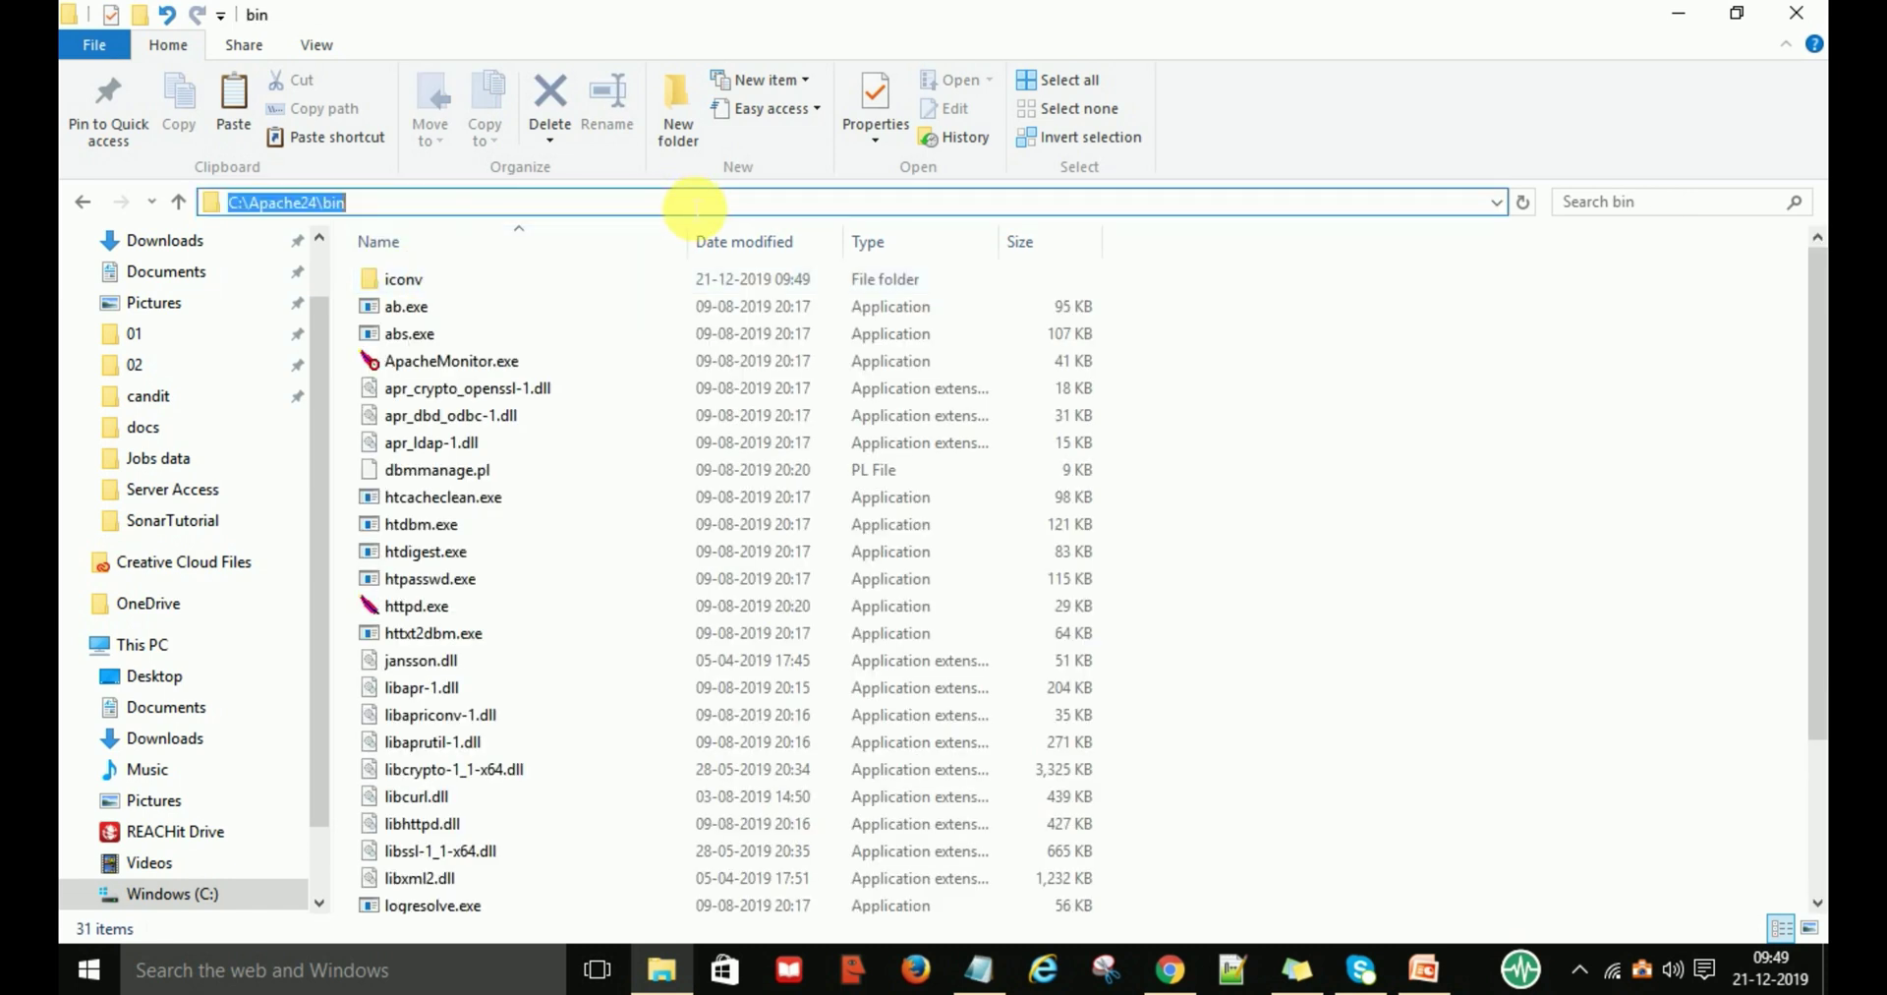
pyautogui.hotkey('ctrl', 'c')
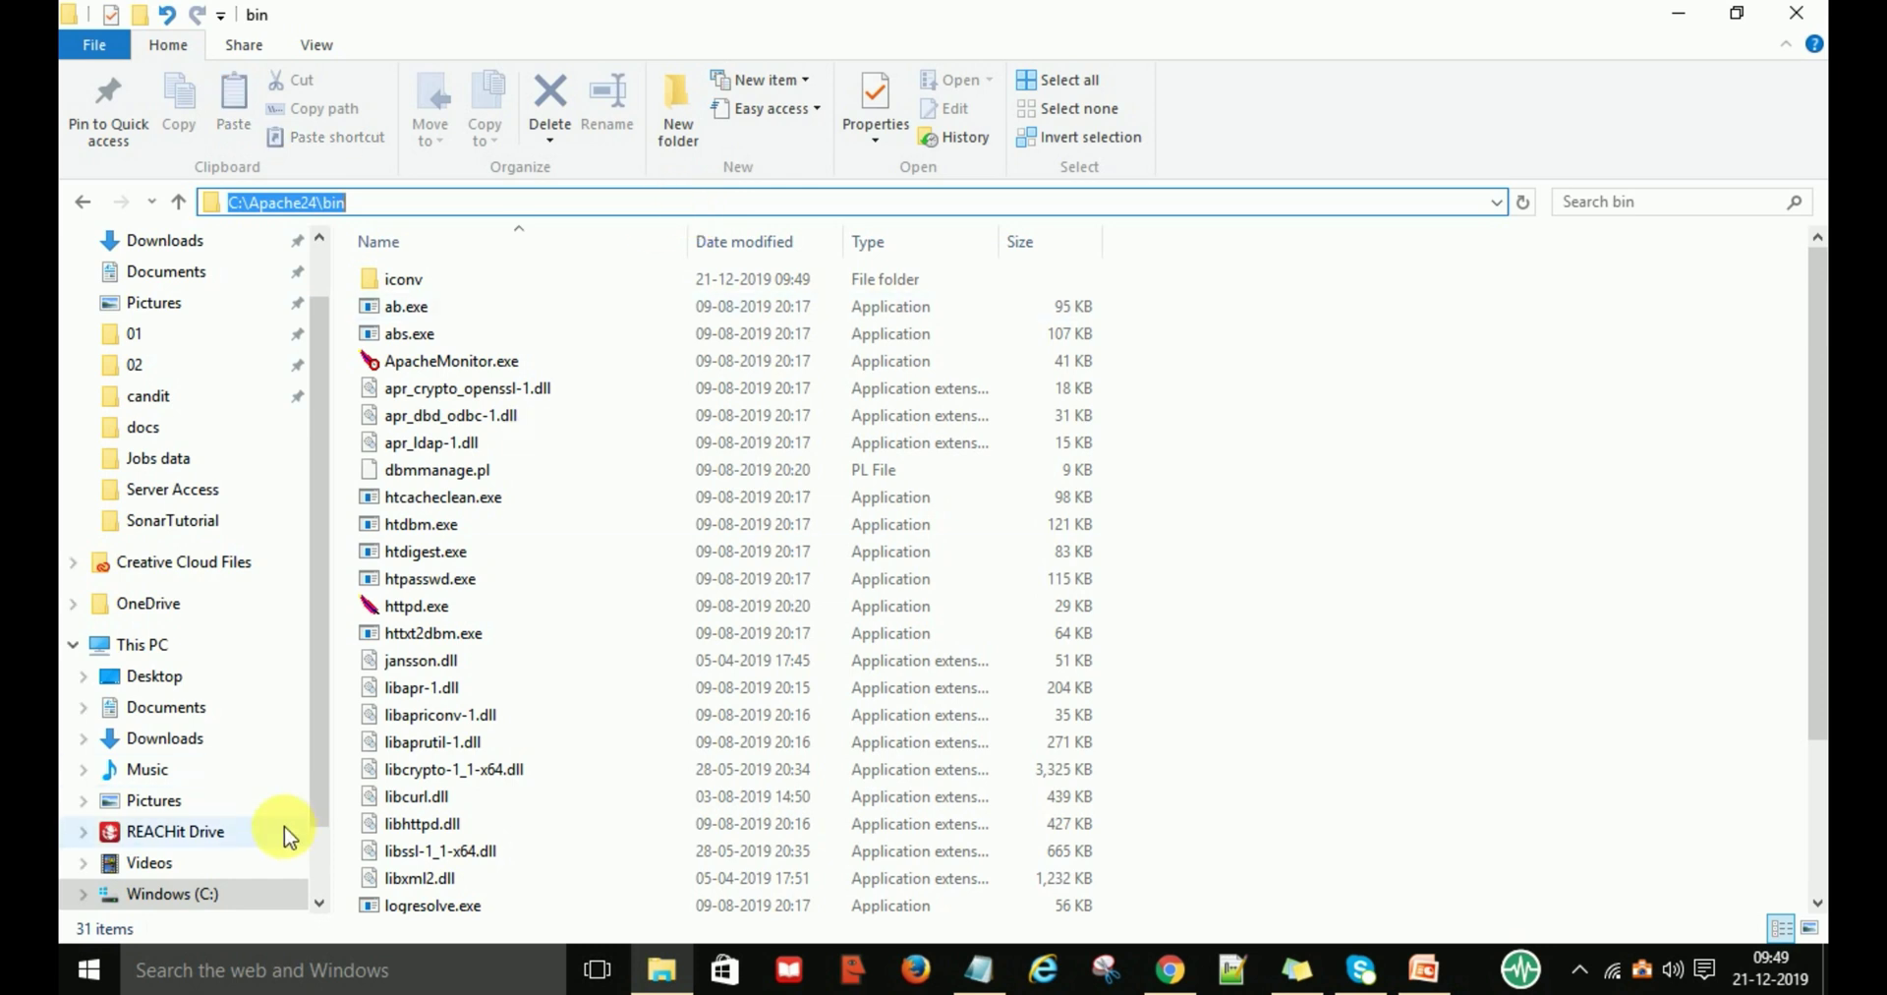
pyautogui.click(159, 646)
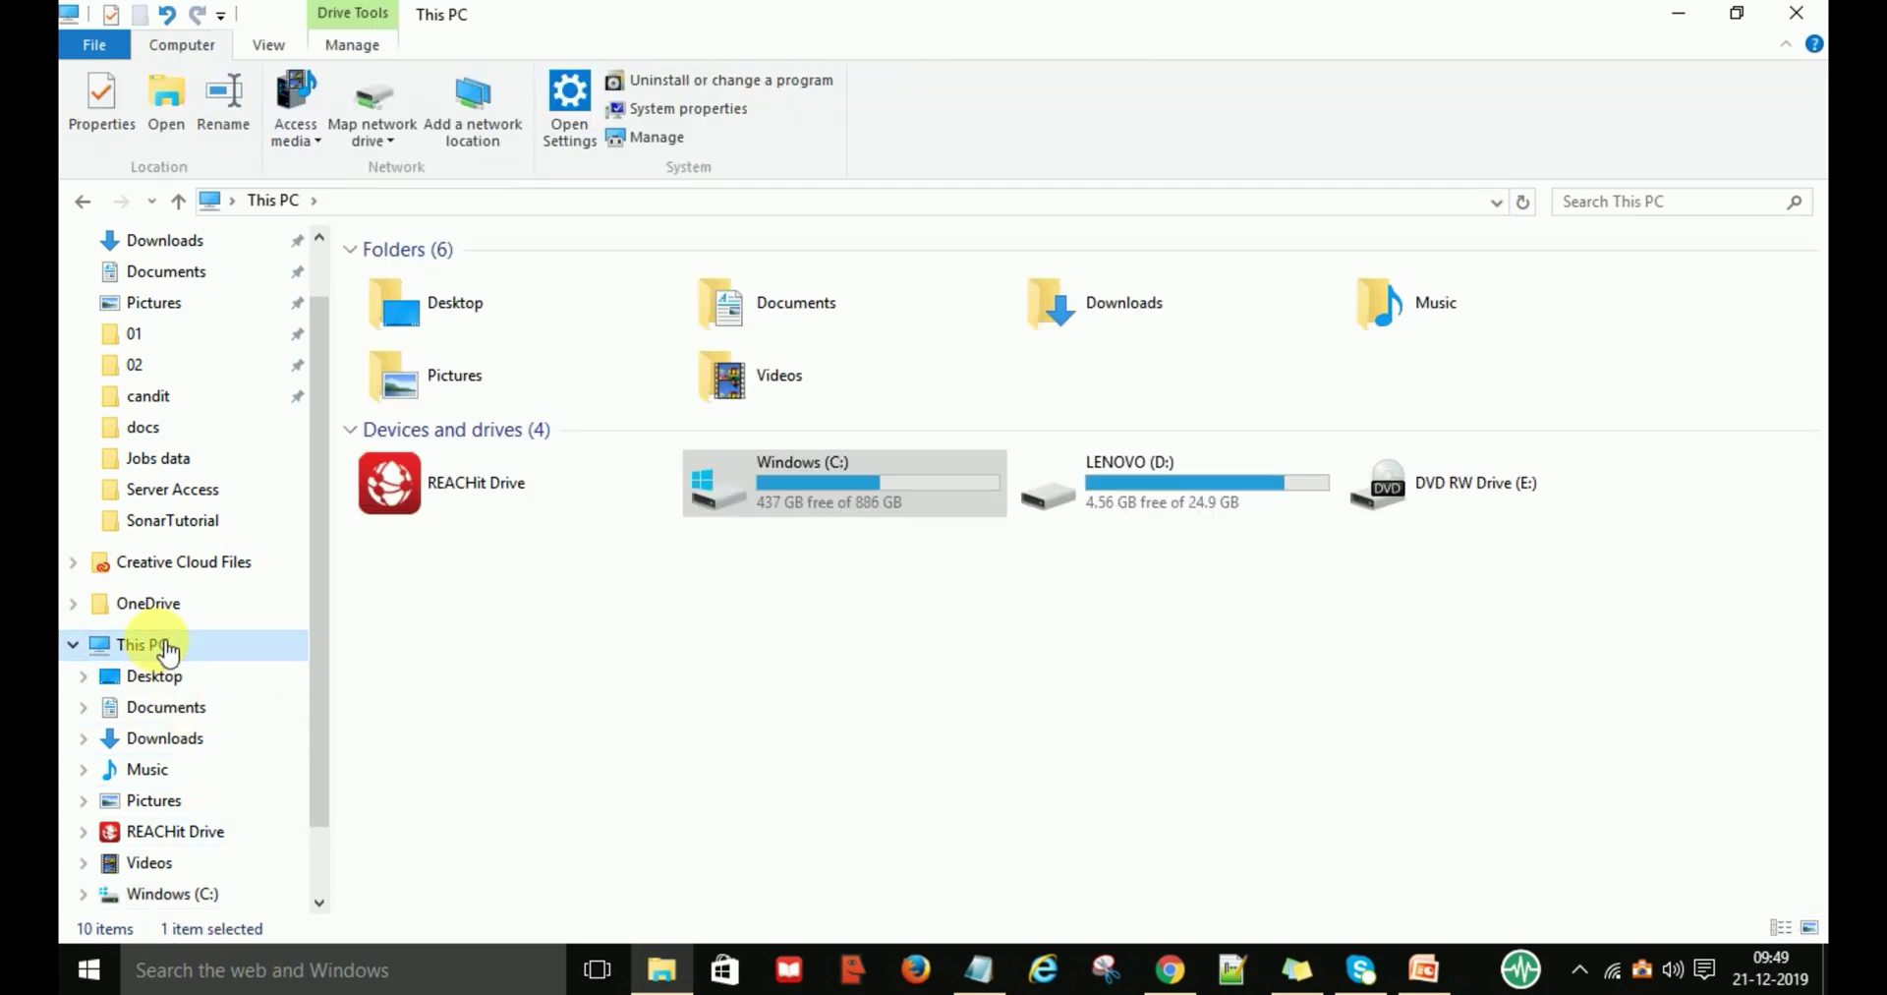
# Open This PC's system properties and recheck the C:\Apache24\bin path in Explorer.
pyautogui.rightClick(167, 649)
pyautogui.click(205, 620)
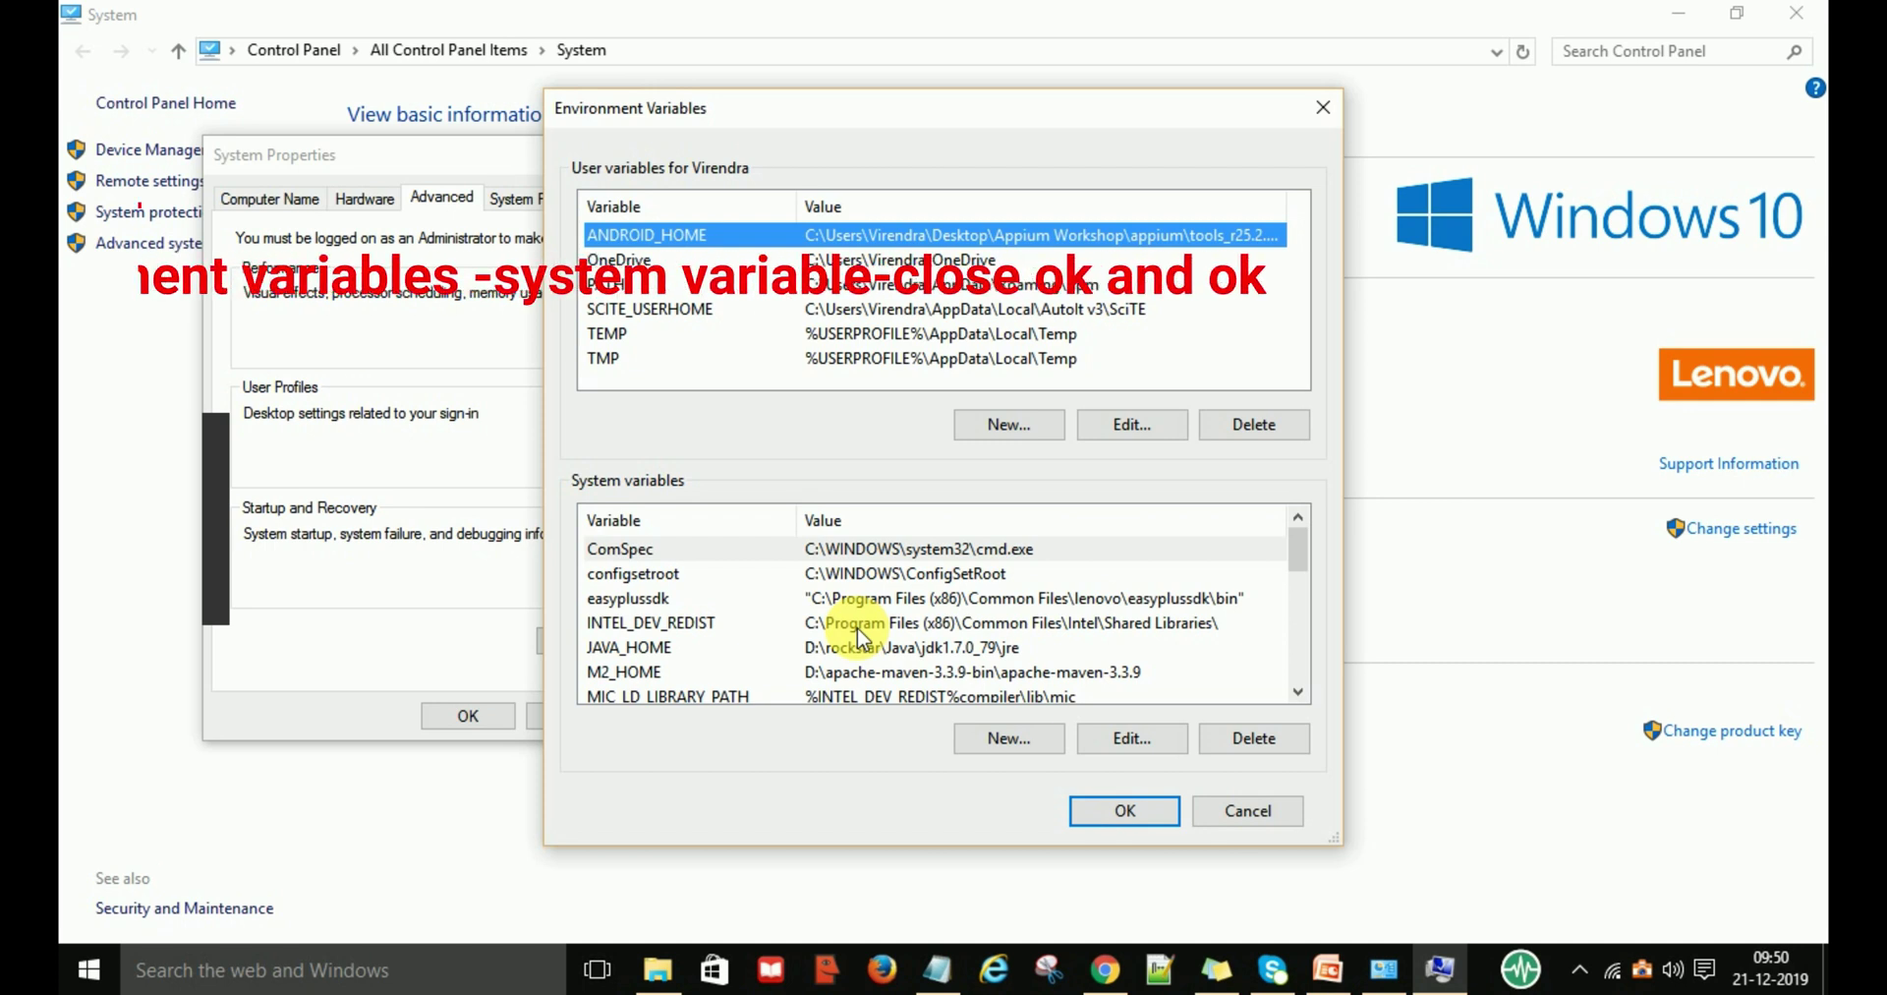
pyautogui.click(656, 968)
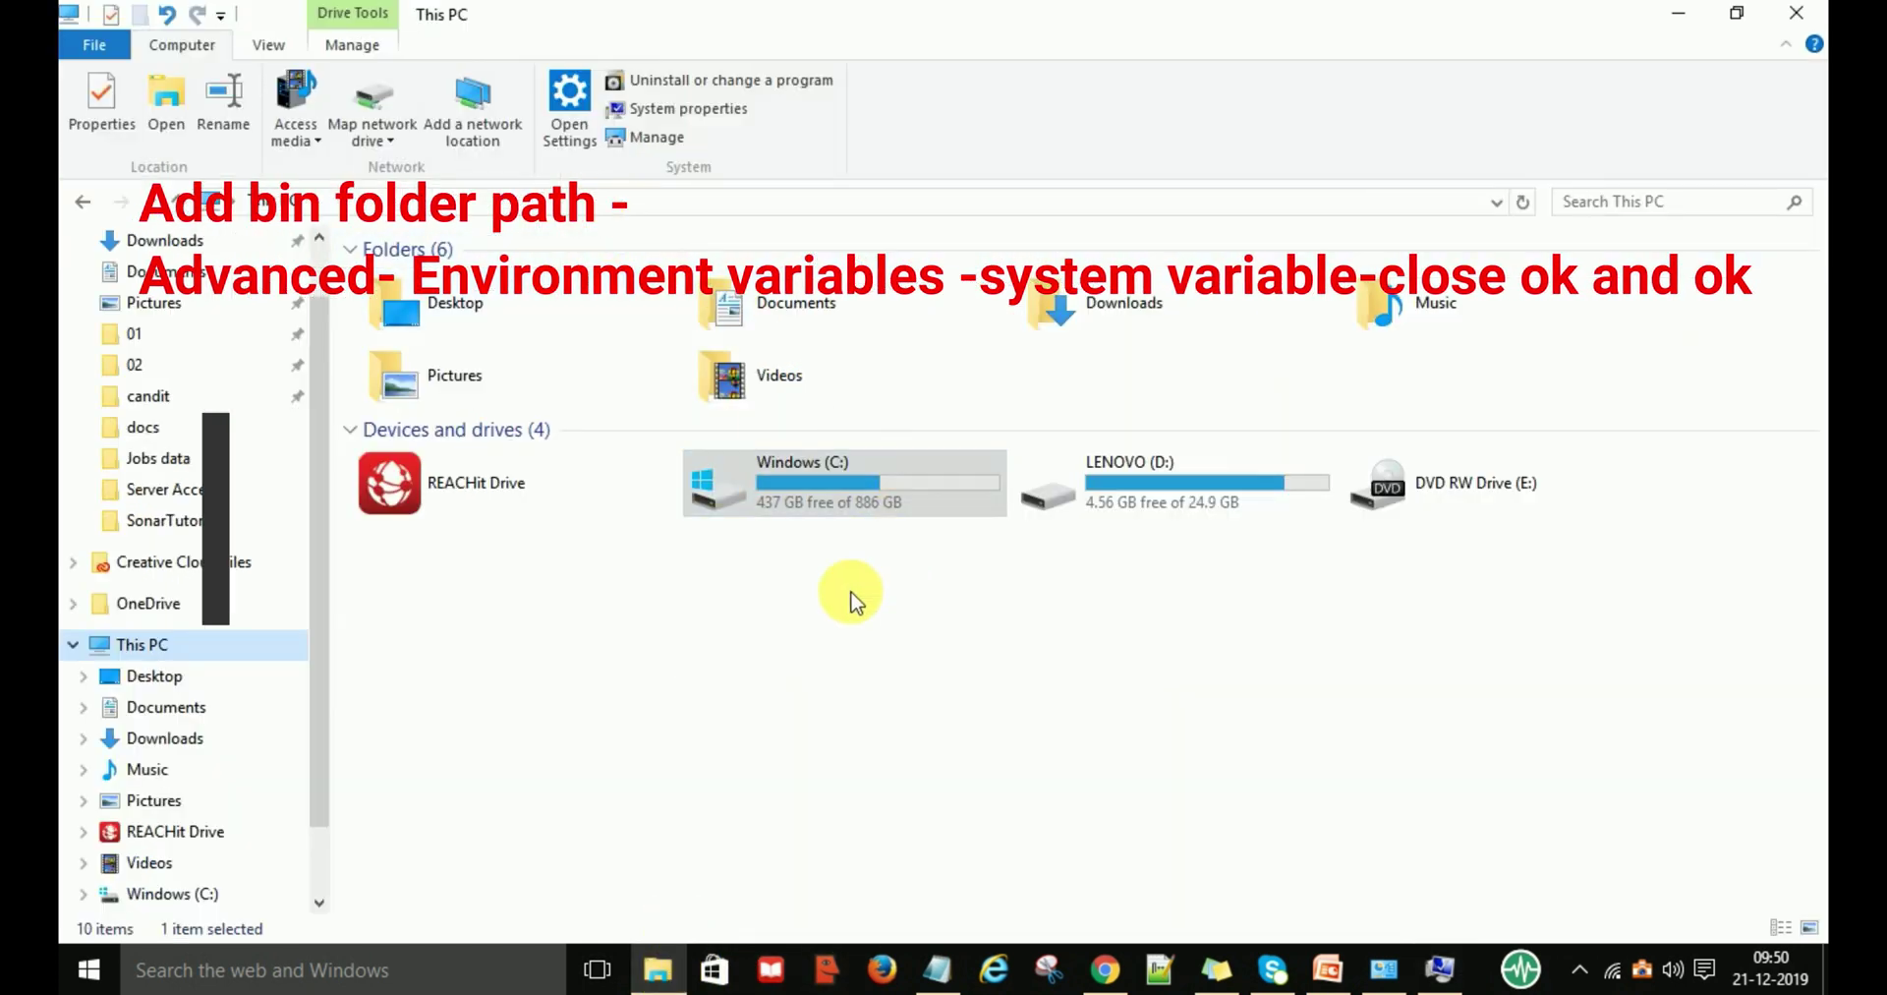
pyautogui.click(83, 203)
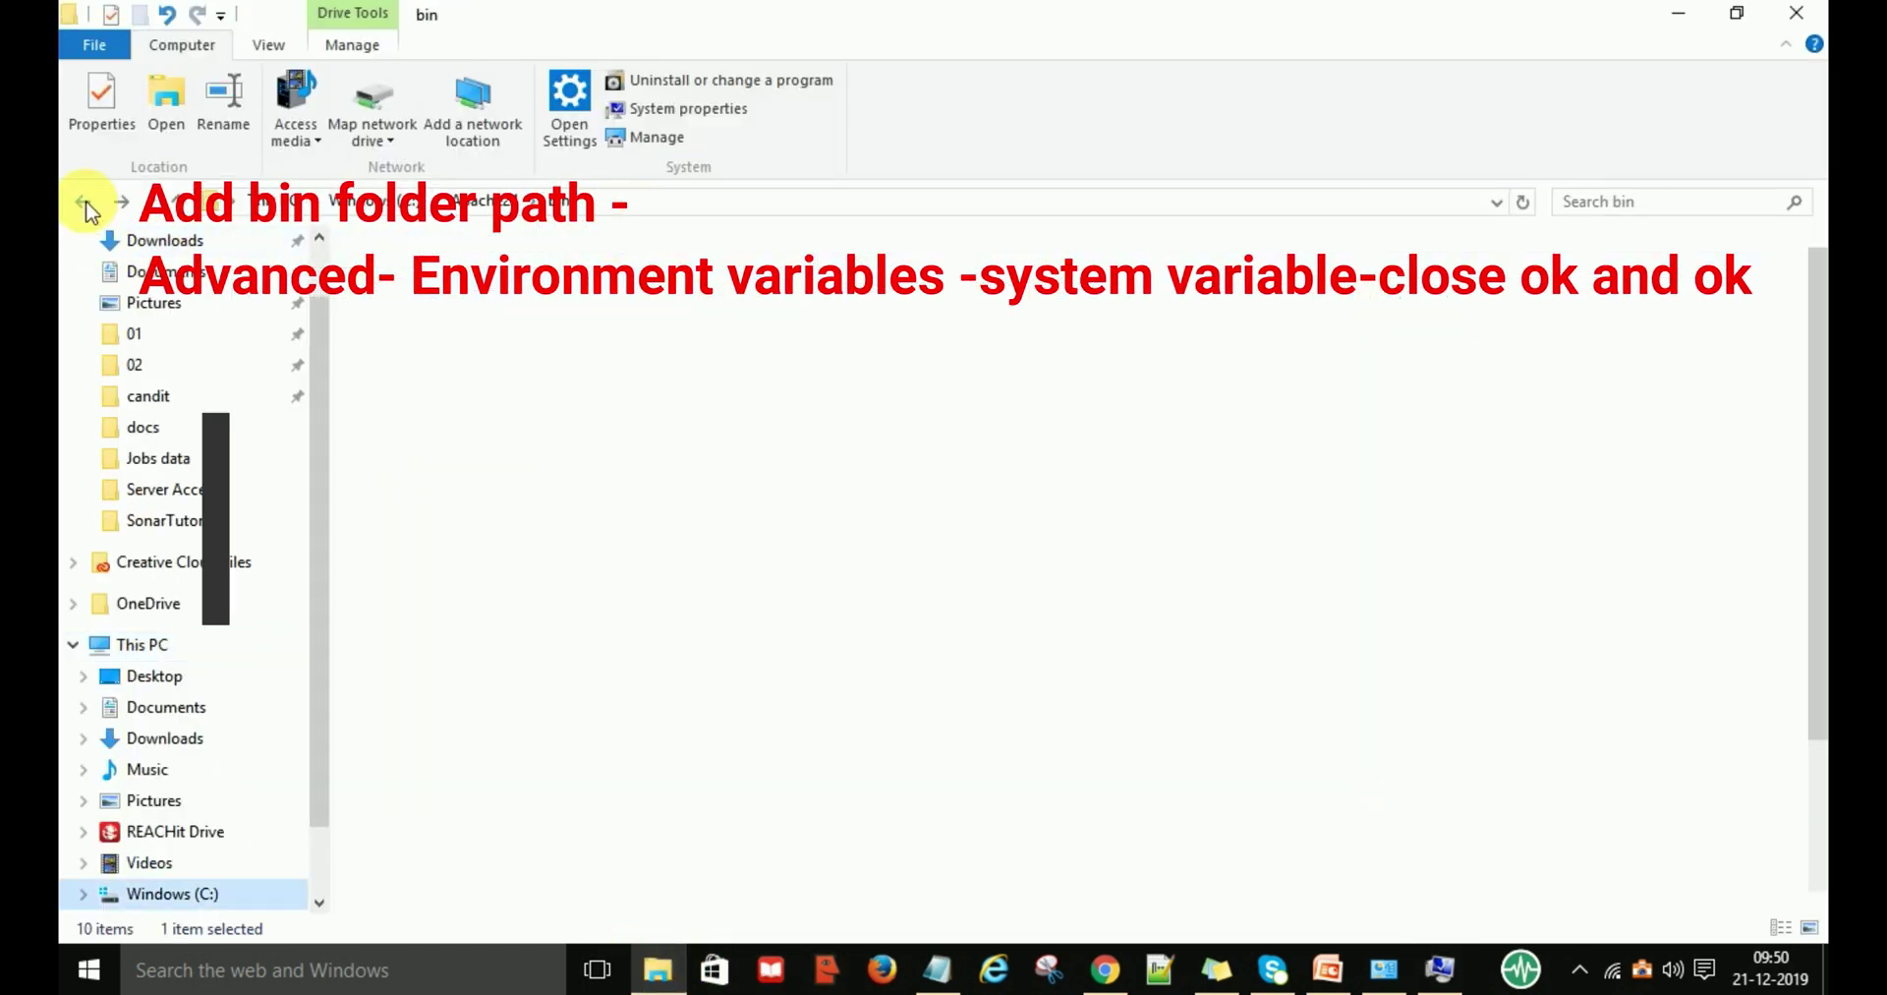
pyautogui.click(625, 203)
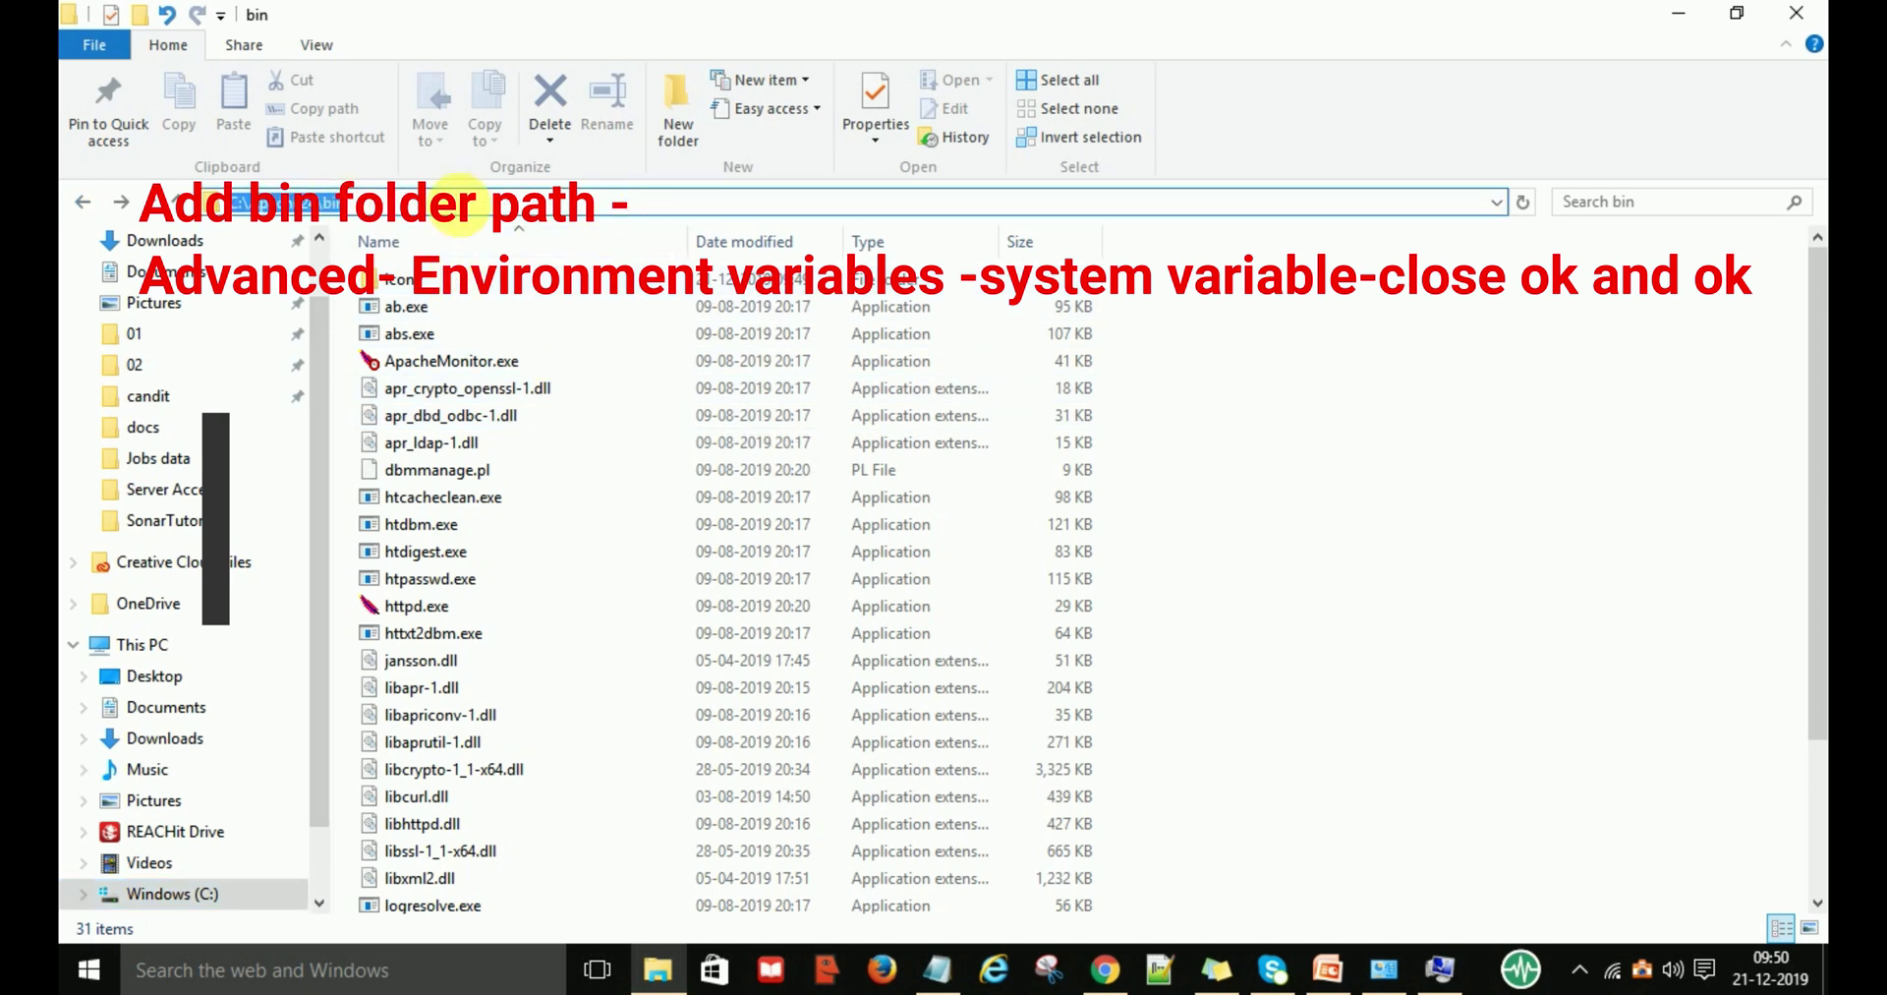
pyautogui.click(656, 967)
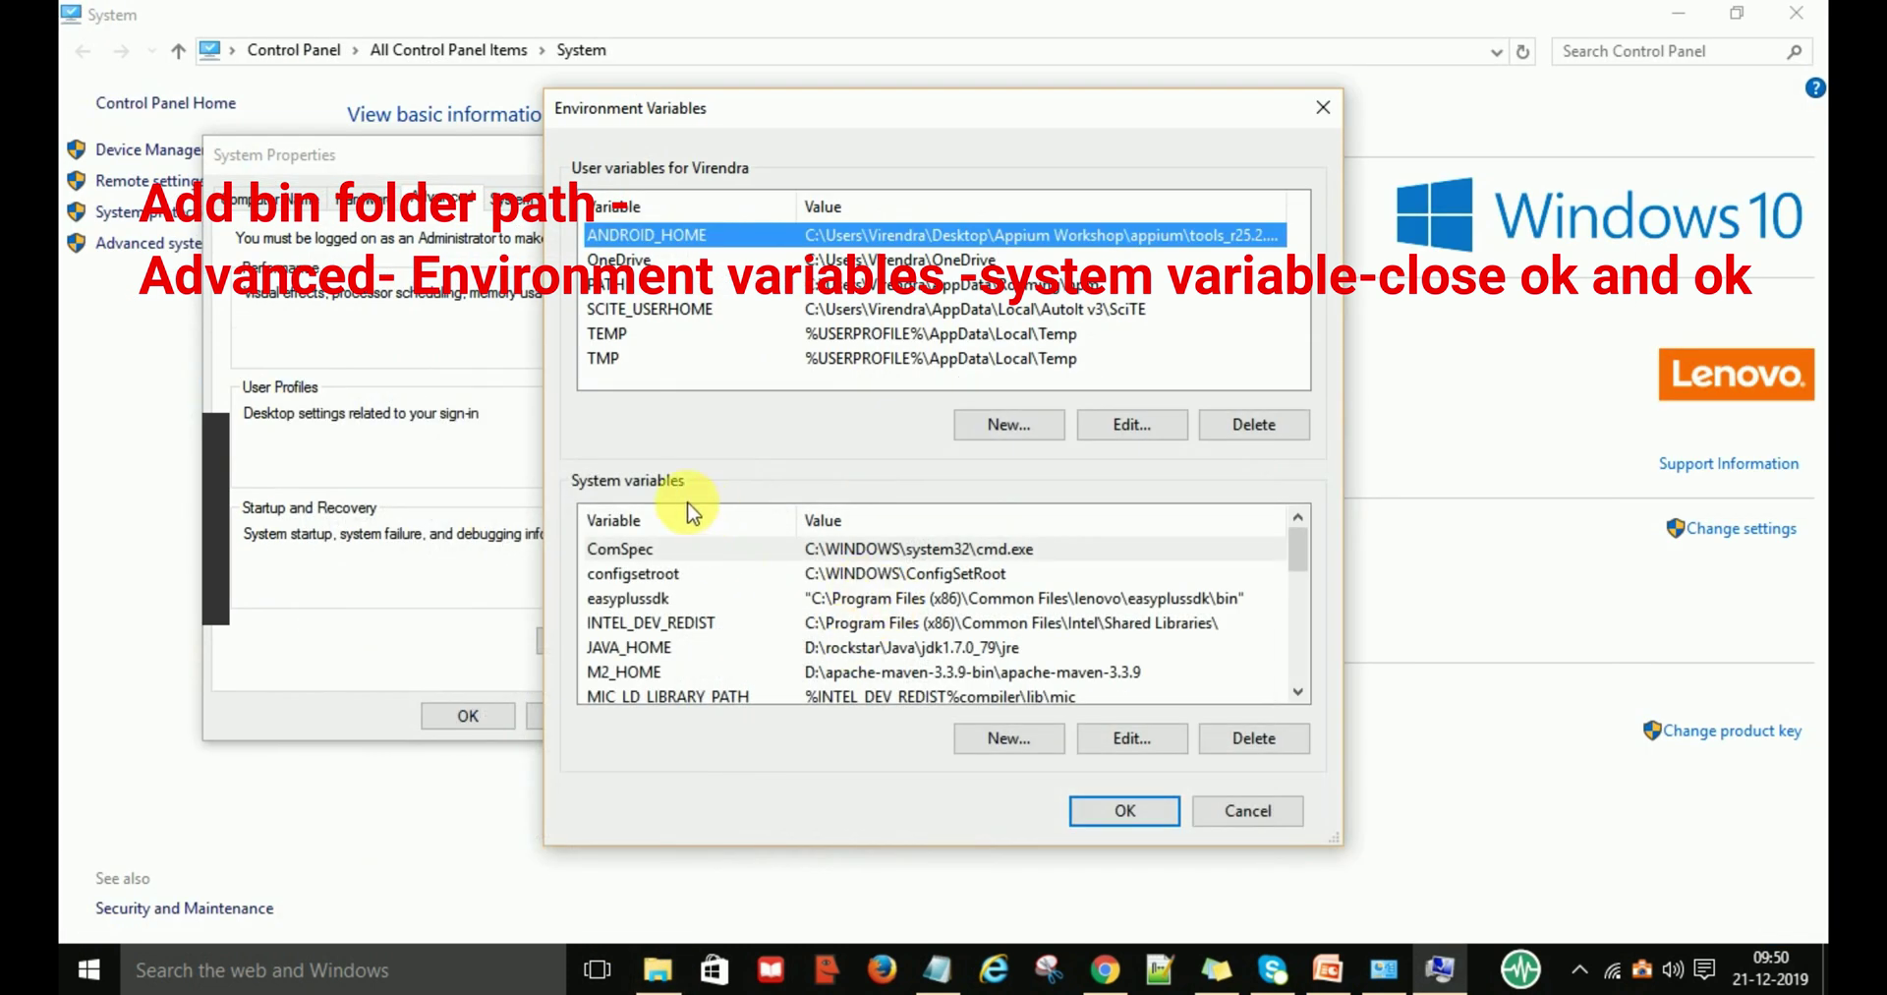
# Add C:\Apache24\bin as a new entry in the system Path variable.
pyautogui.click(638, 598)
pyautogui.press('p')
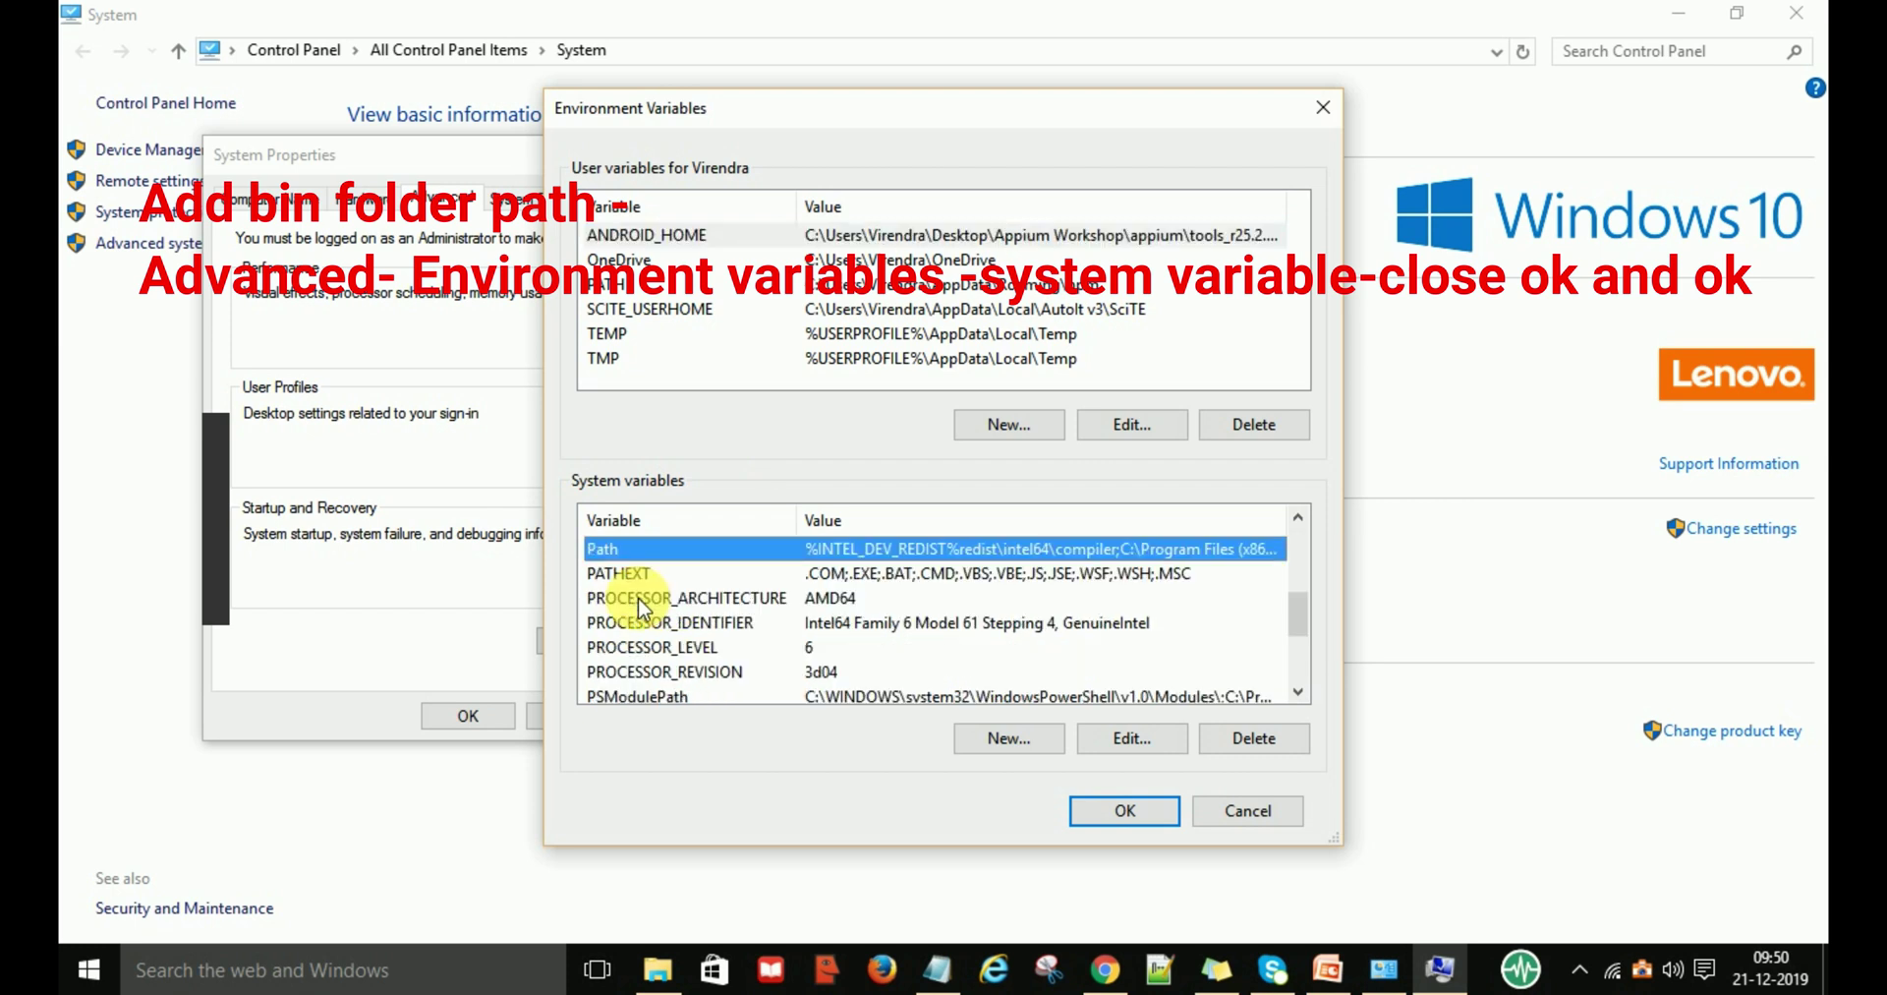
pyautogui.click(1008, 737)
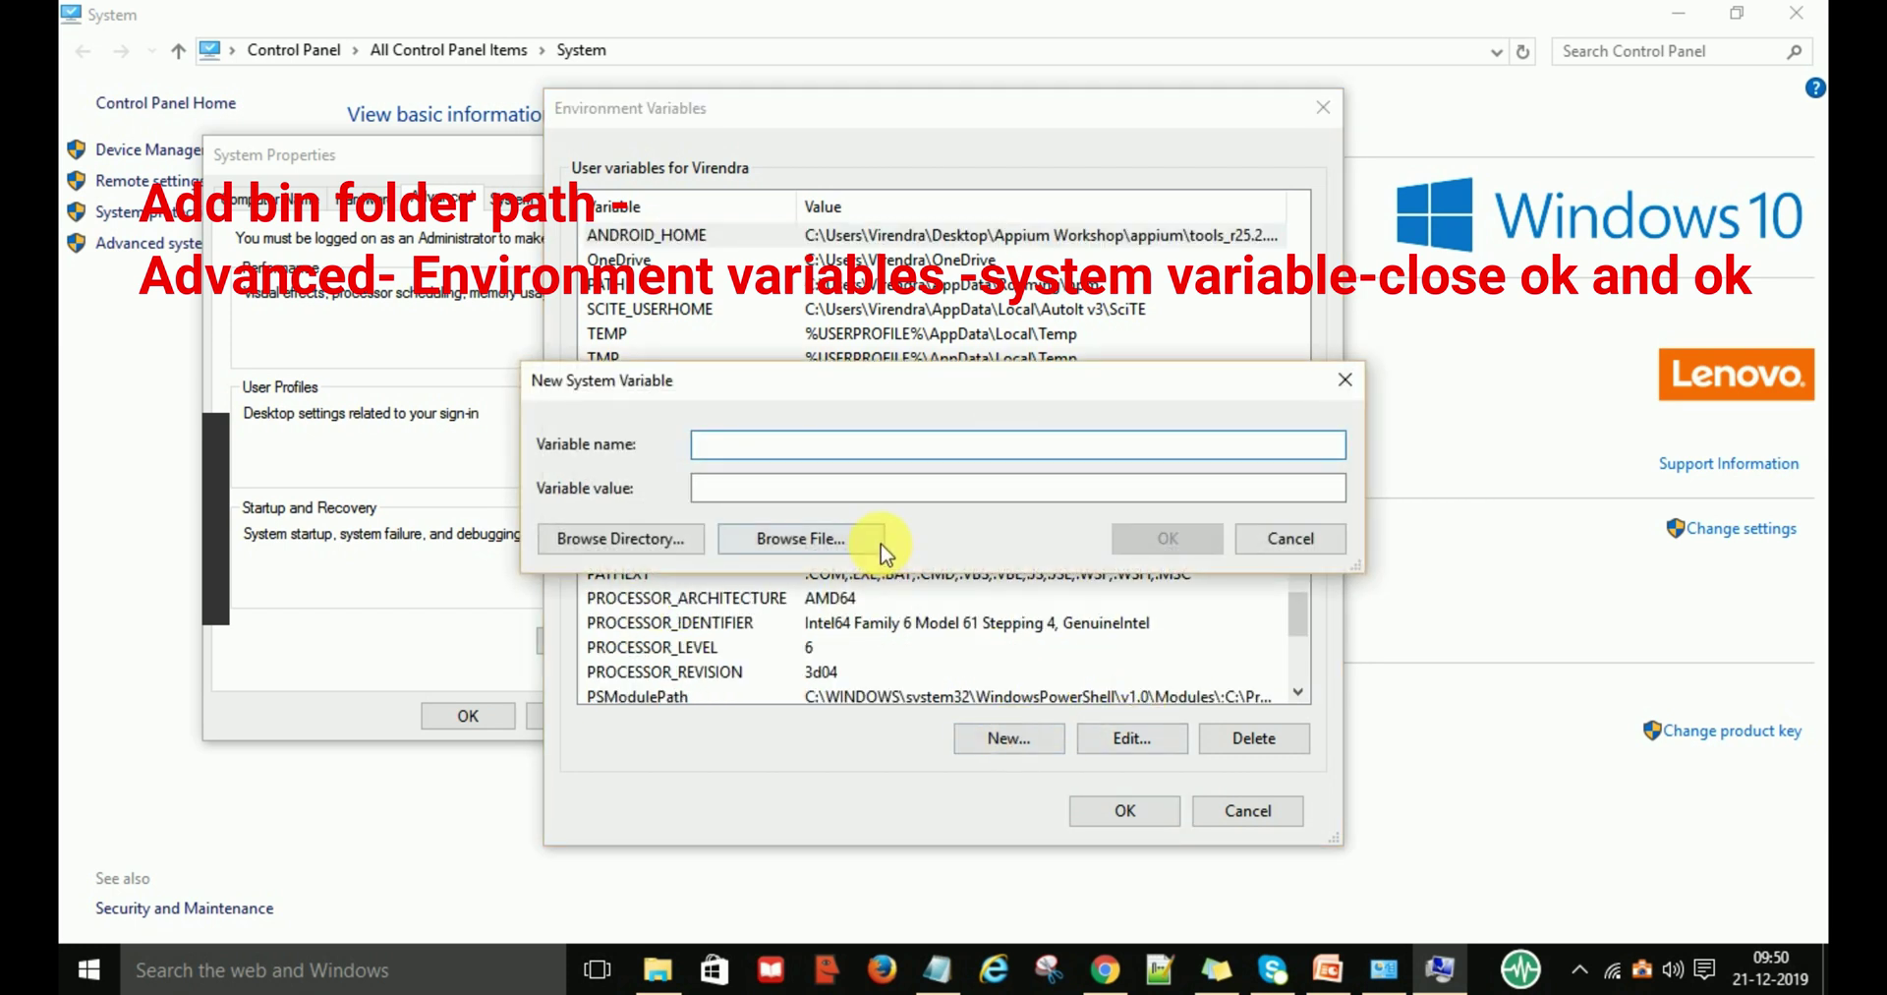
pyautogui.click(1291, 538)
pyautogui.click(1126, 739)
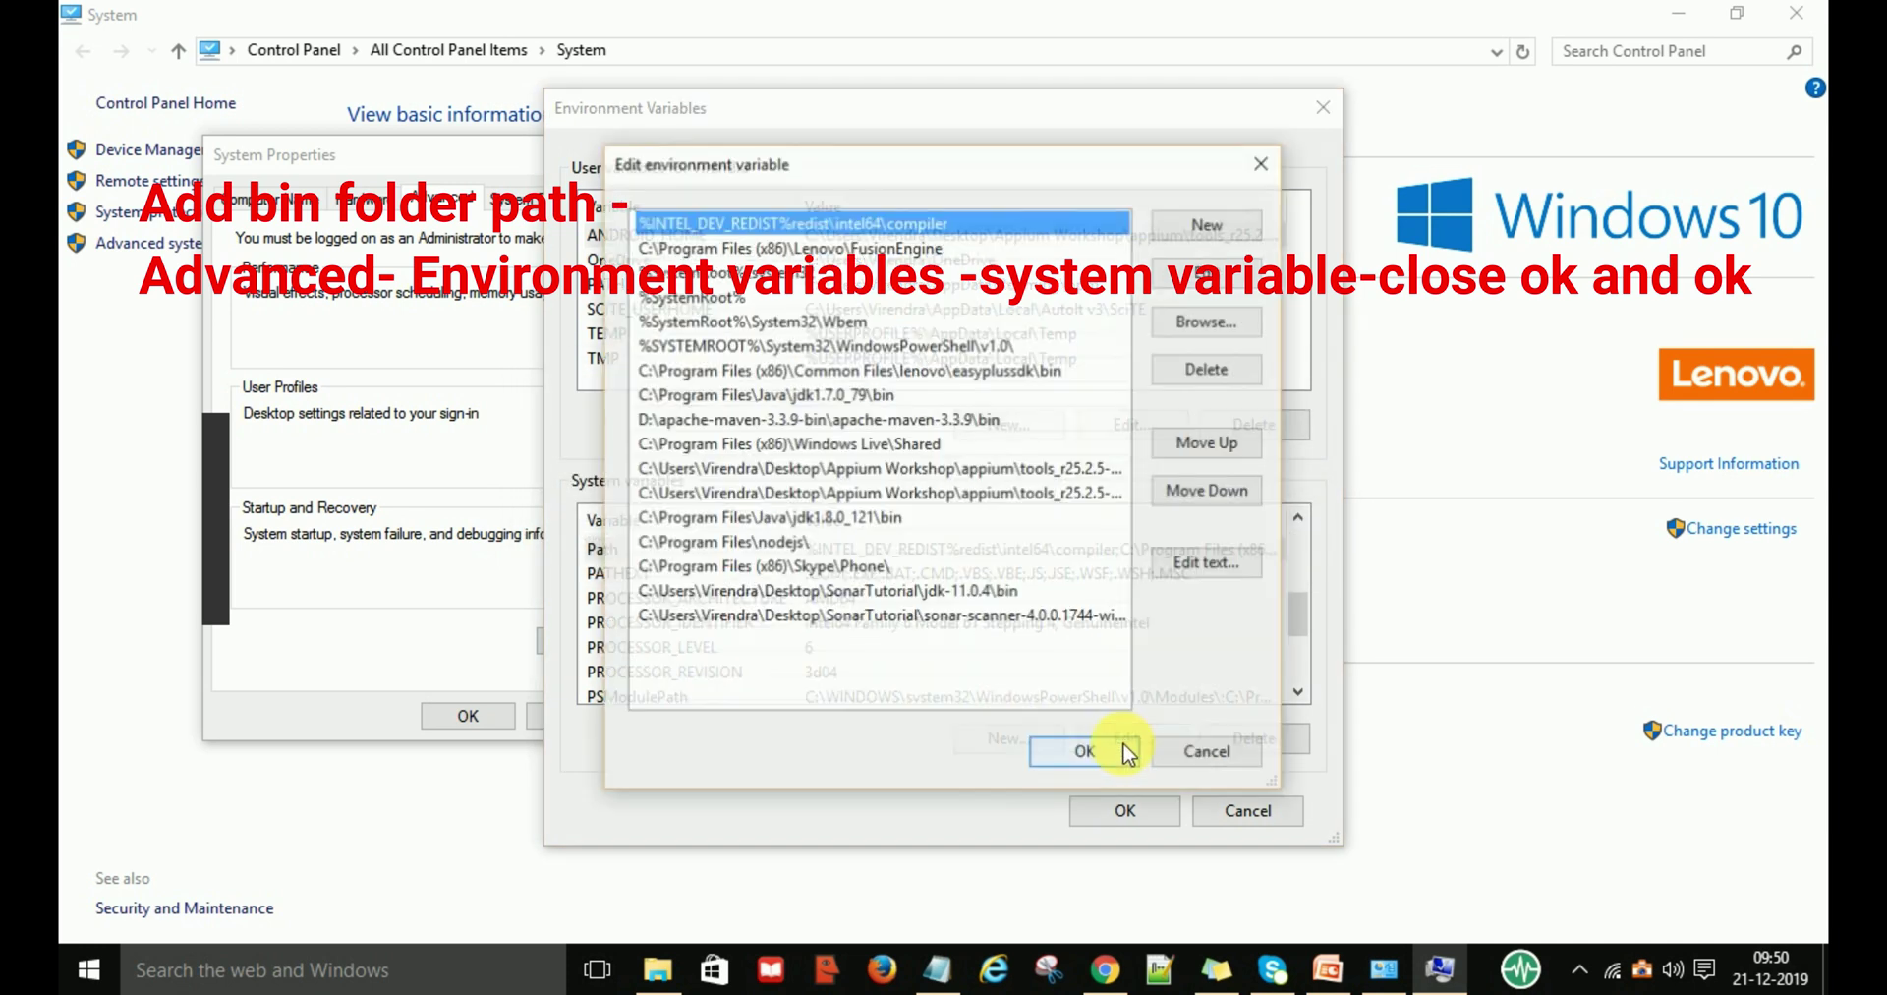
pyautogui.click(1206, 228)
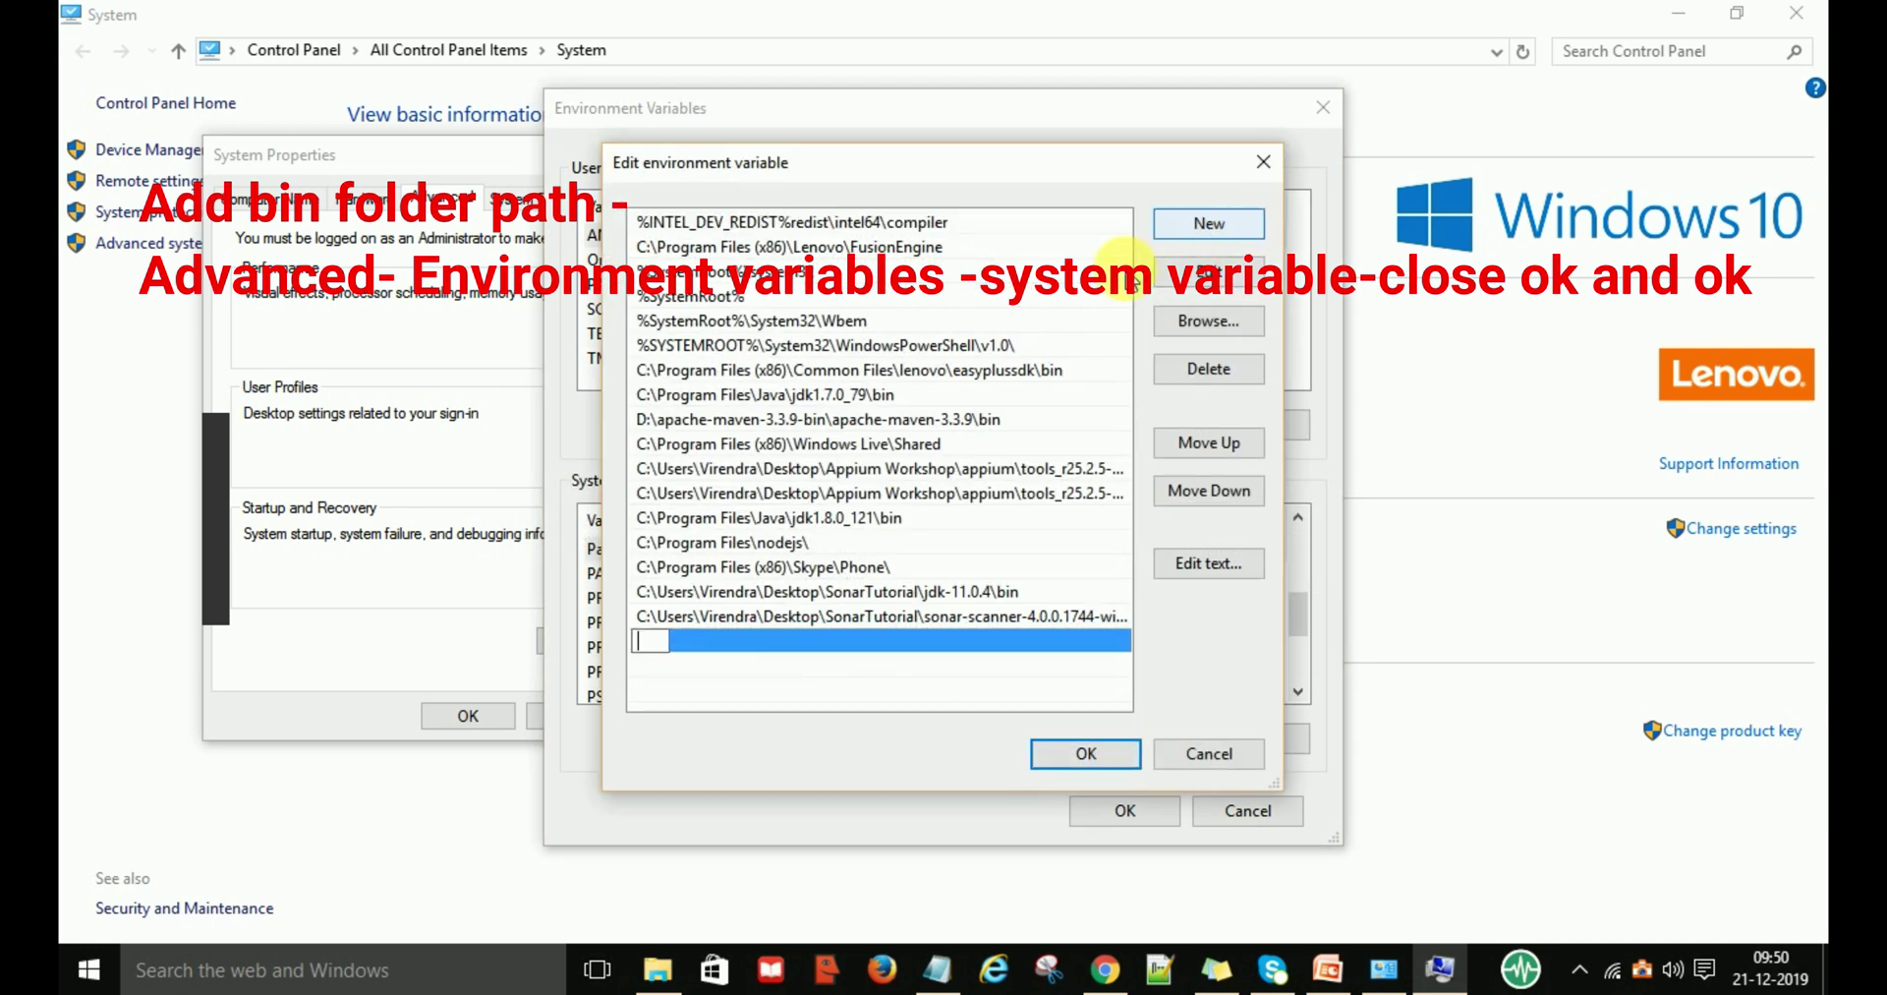
pyautogui.write('C:\\Apache24\\bin')
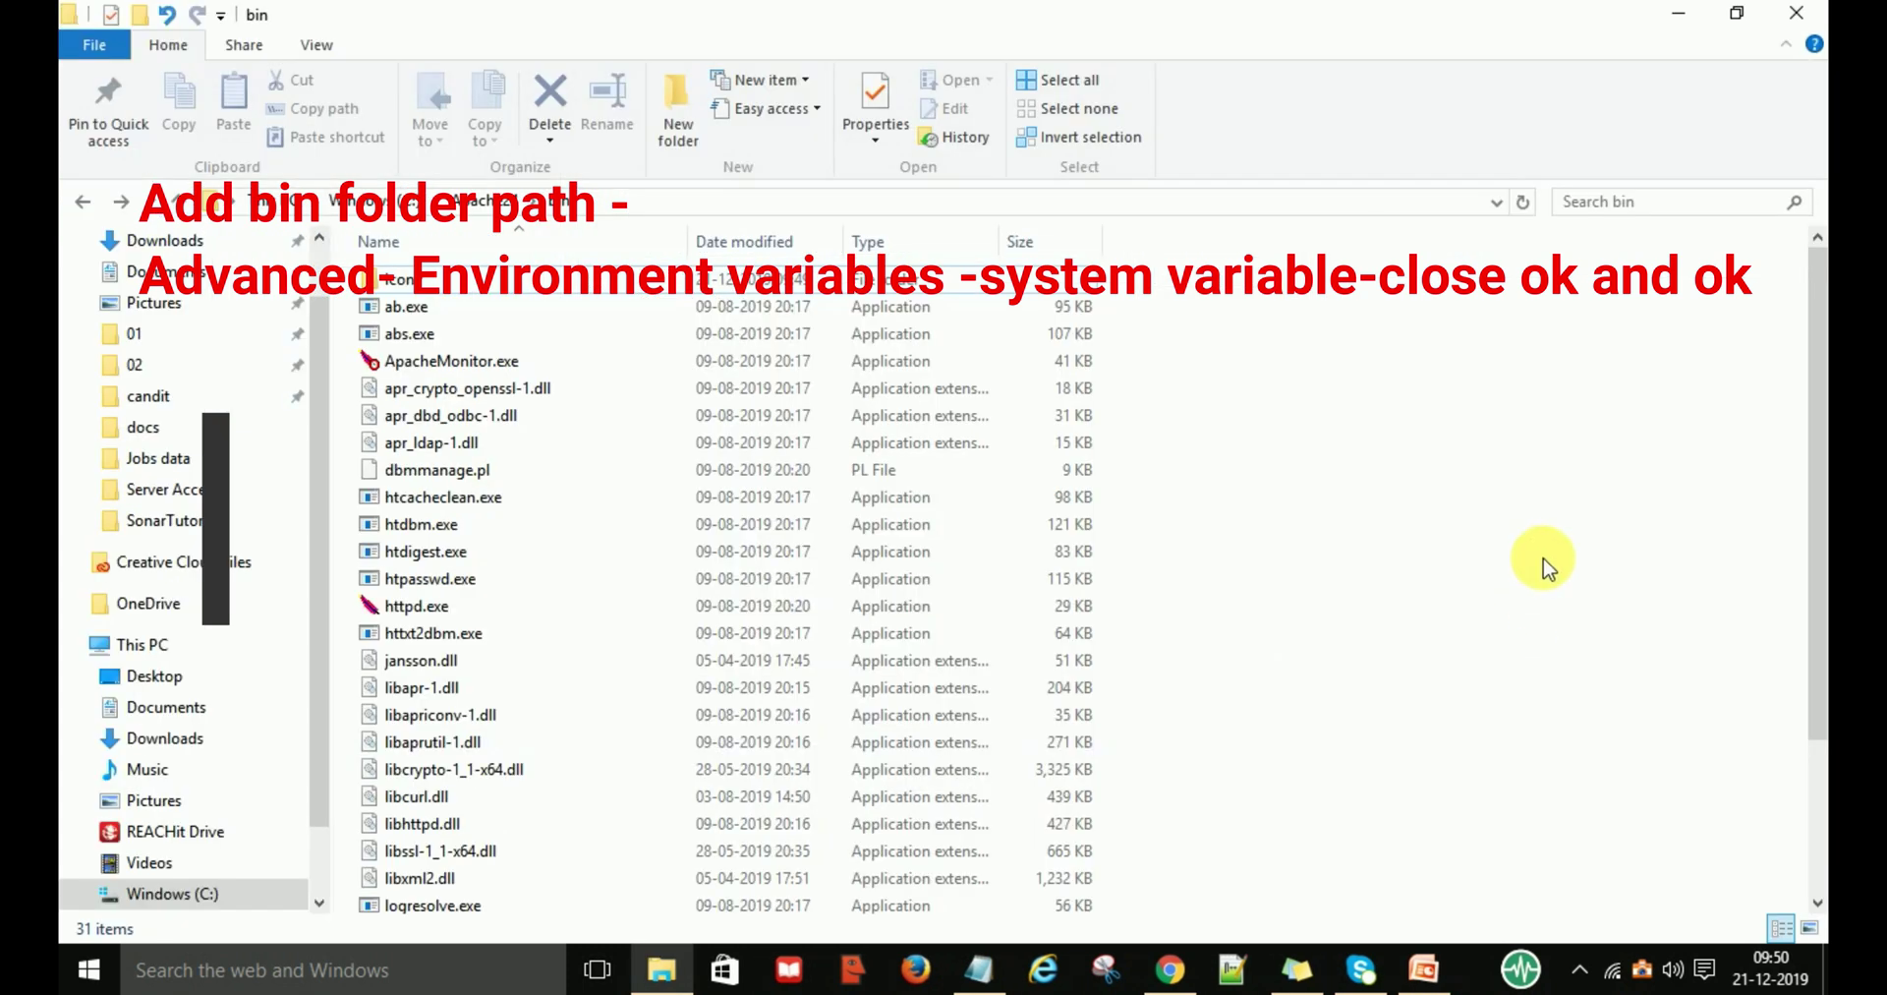
pyautogui.rightClick(1512, 557)
pyautogui.click(1579, 663)
pyautogui.moveTo(316, 739); pyautogui.dragTo(313, 806)
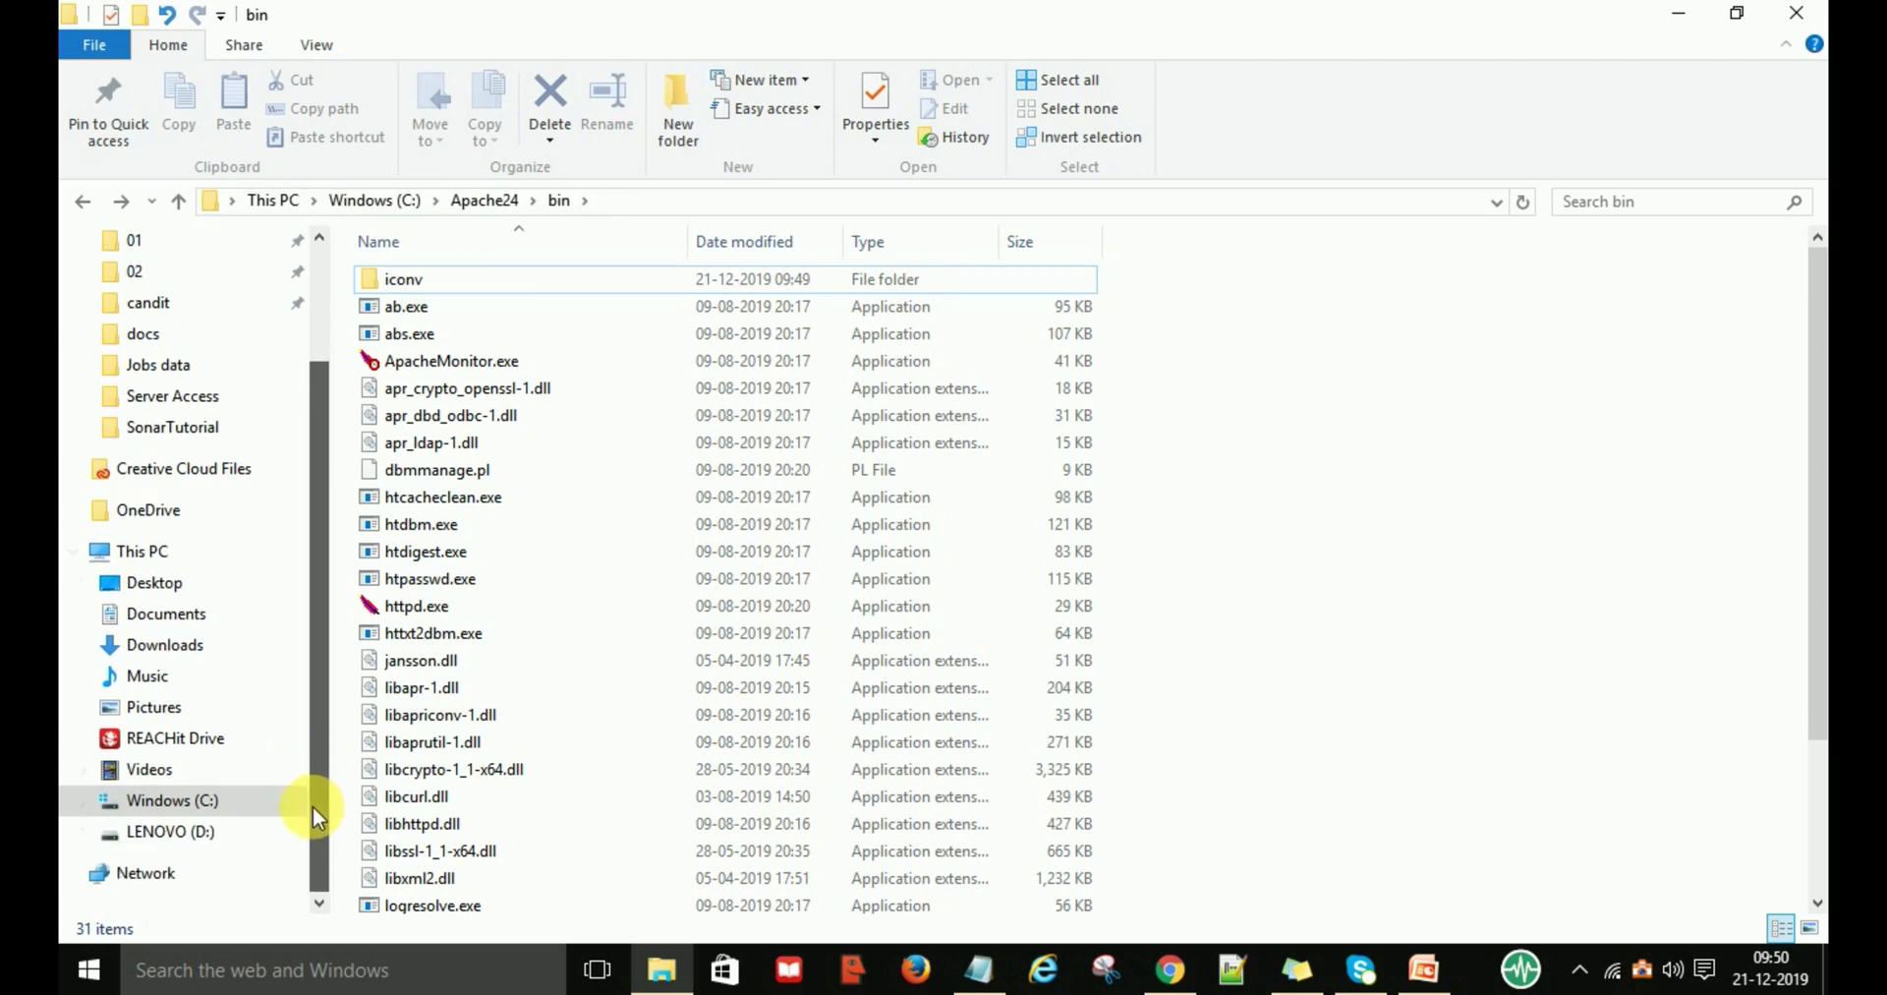
# Launch Command Prompt as administrator from Windows search.
pyautogui.click(337, 970)
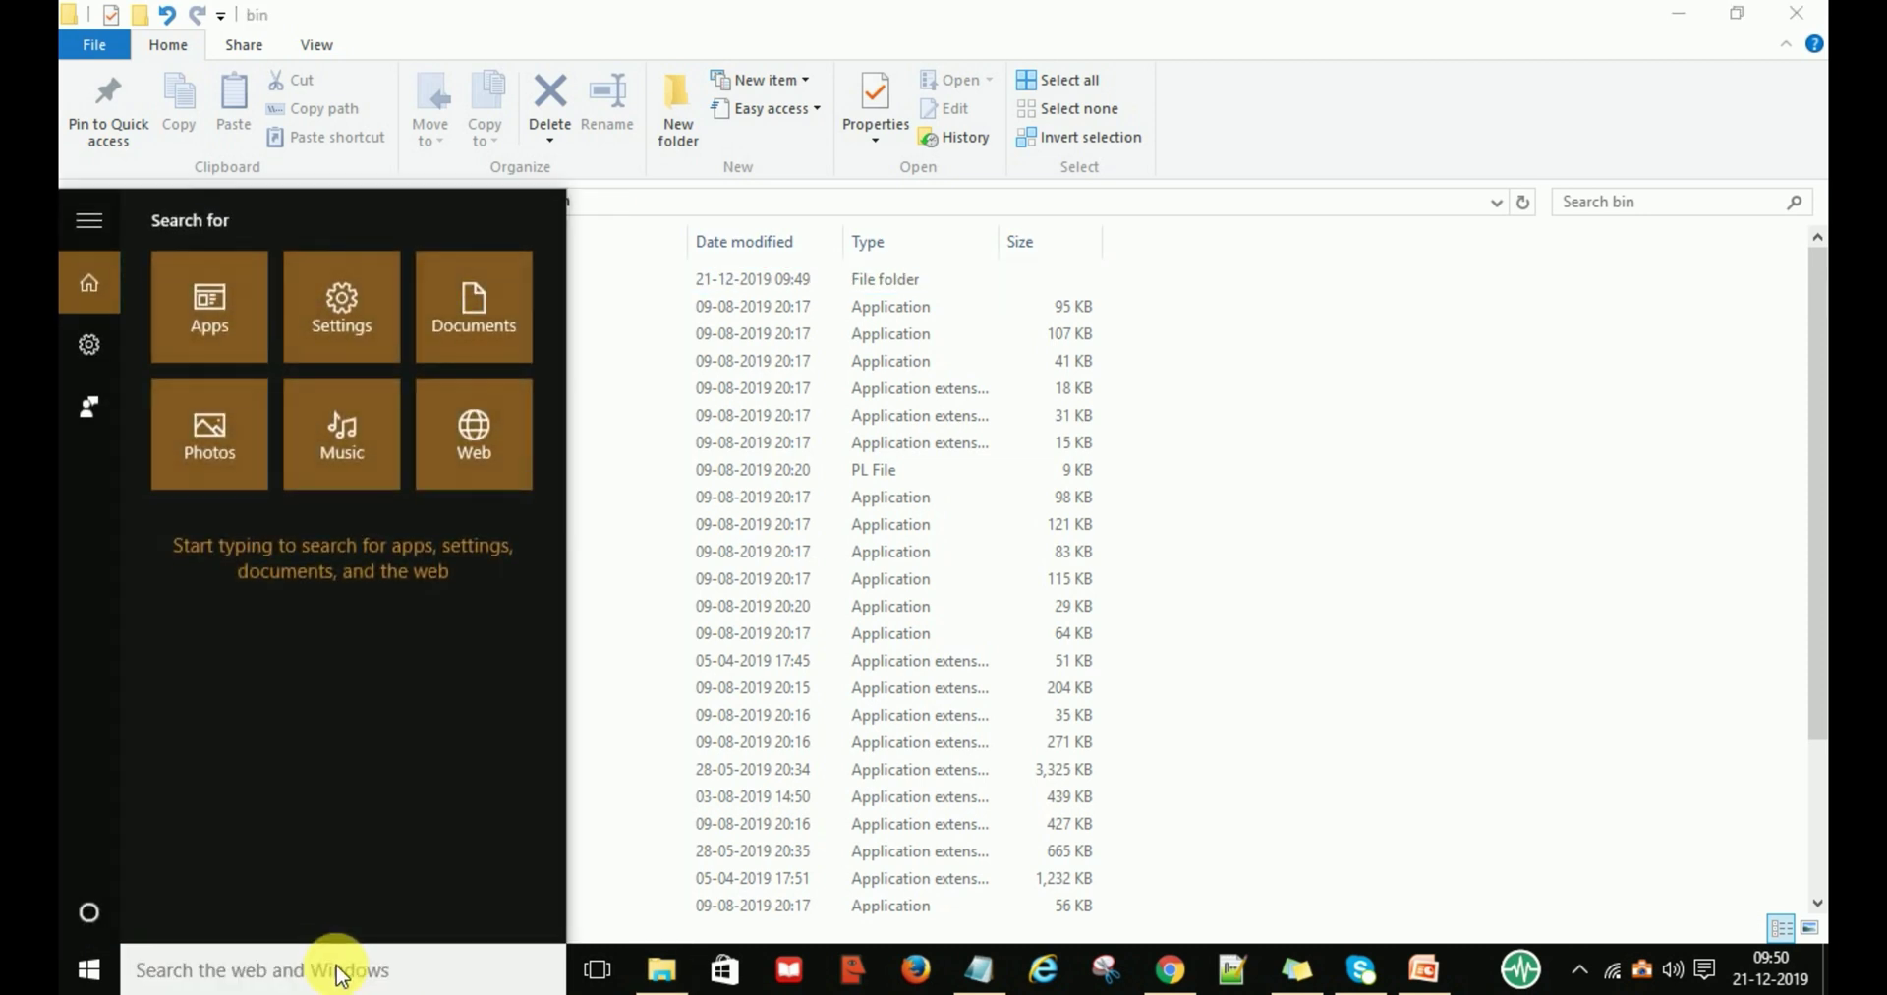
pyautogui.write('cmd')
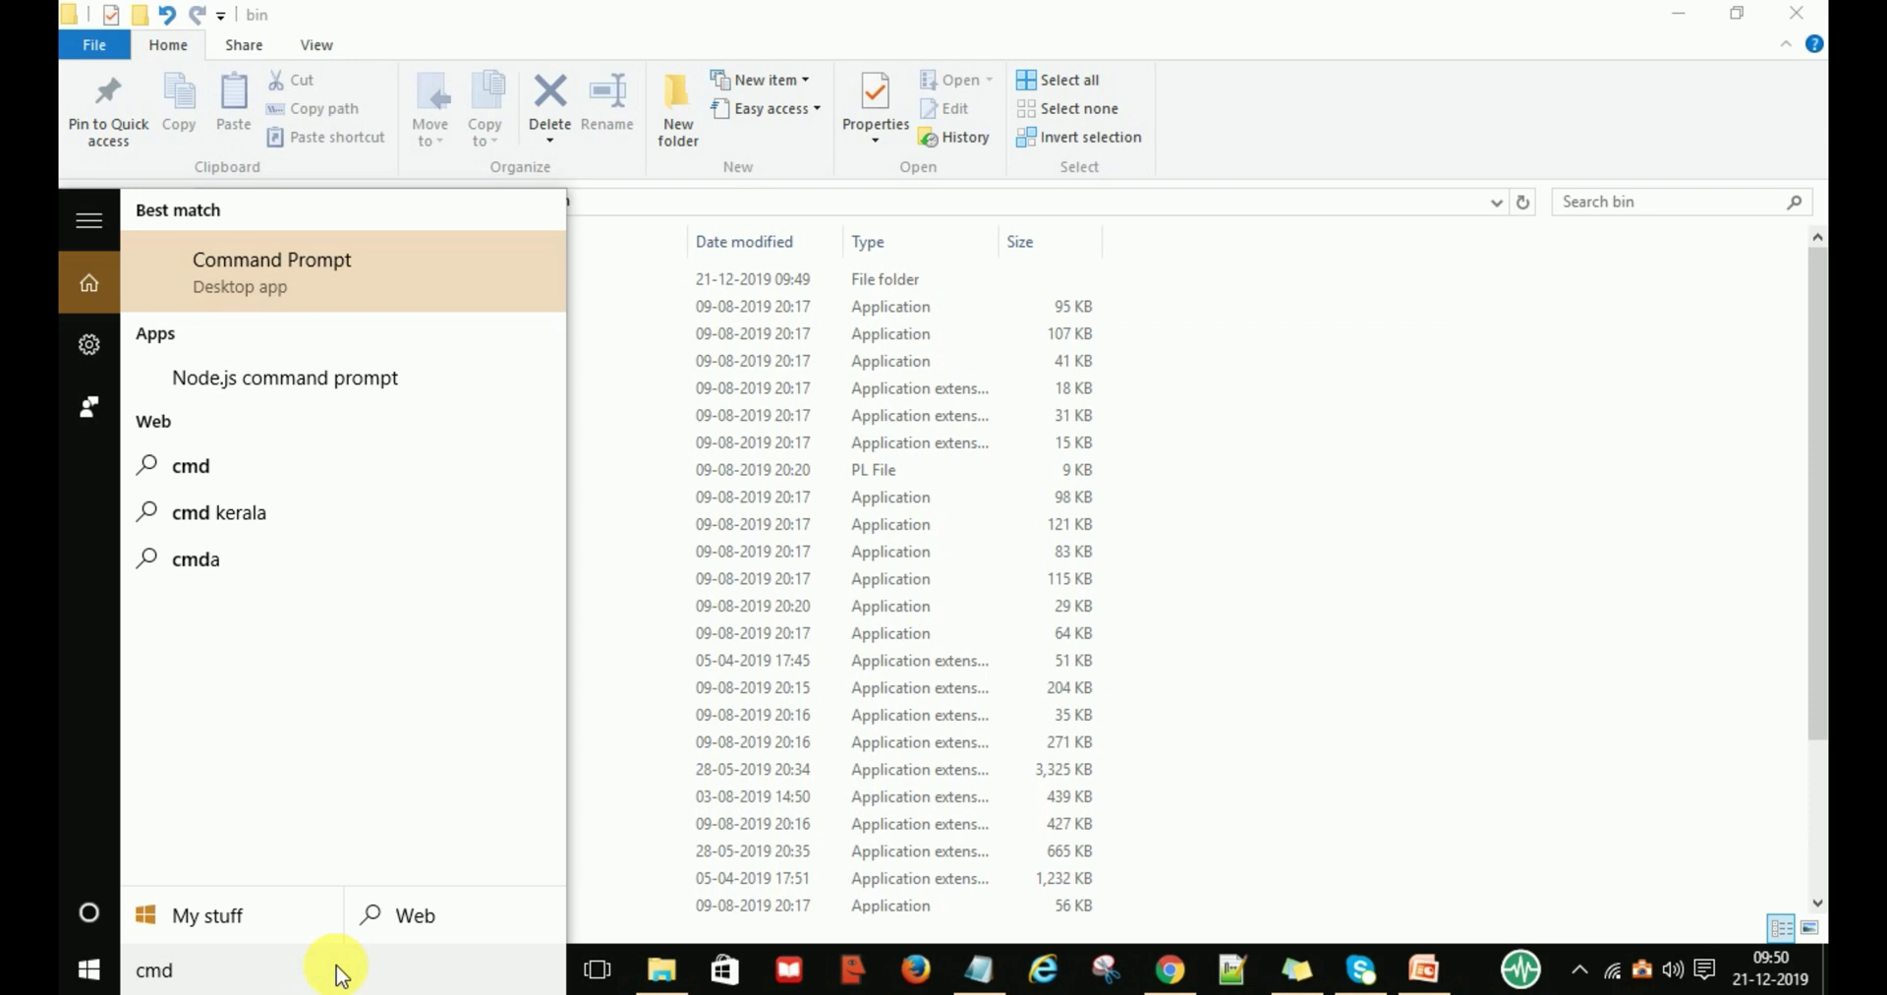
pyautogui.rightClick(350, 273)
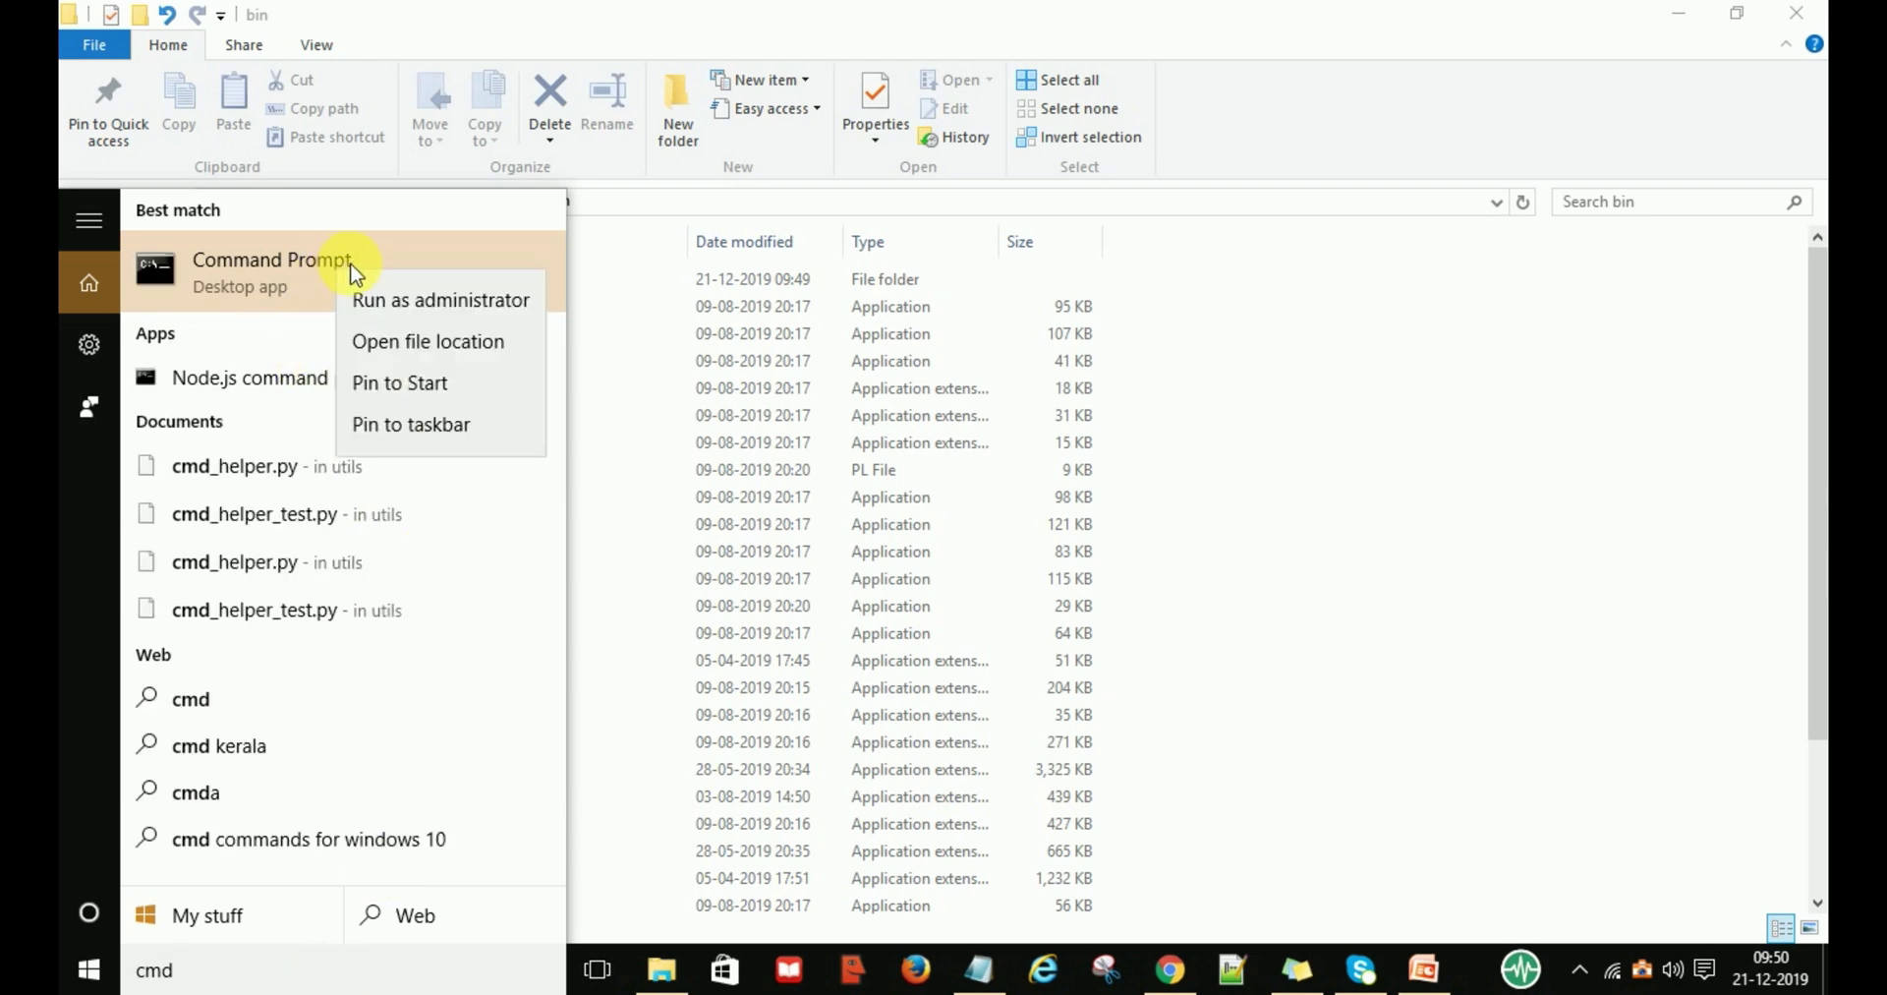
pyautogui.click(401, 306)
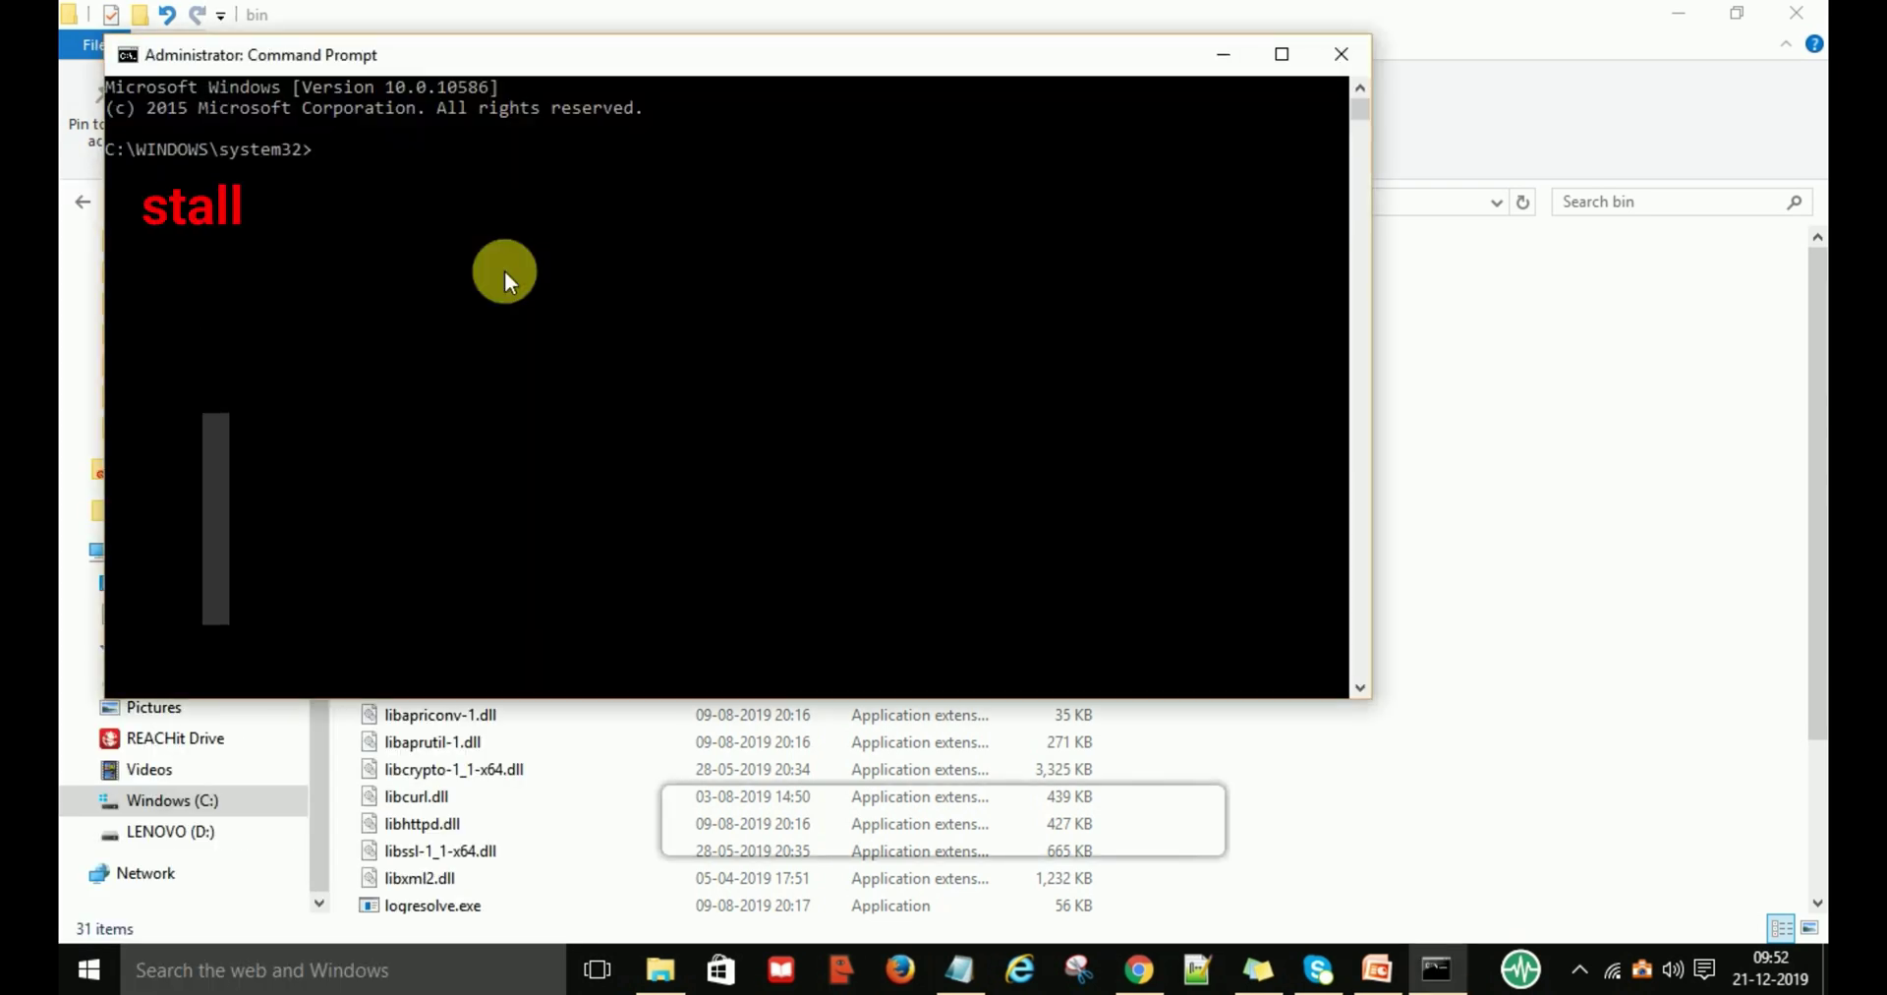
# Run httpd -k install to install the Apache2.4 service and note the httpd.conf port 80 error.
pyautogui.write('httpd')
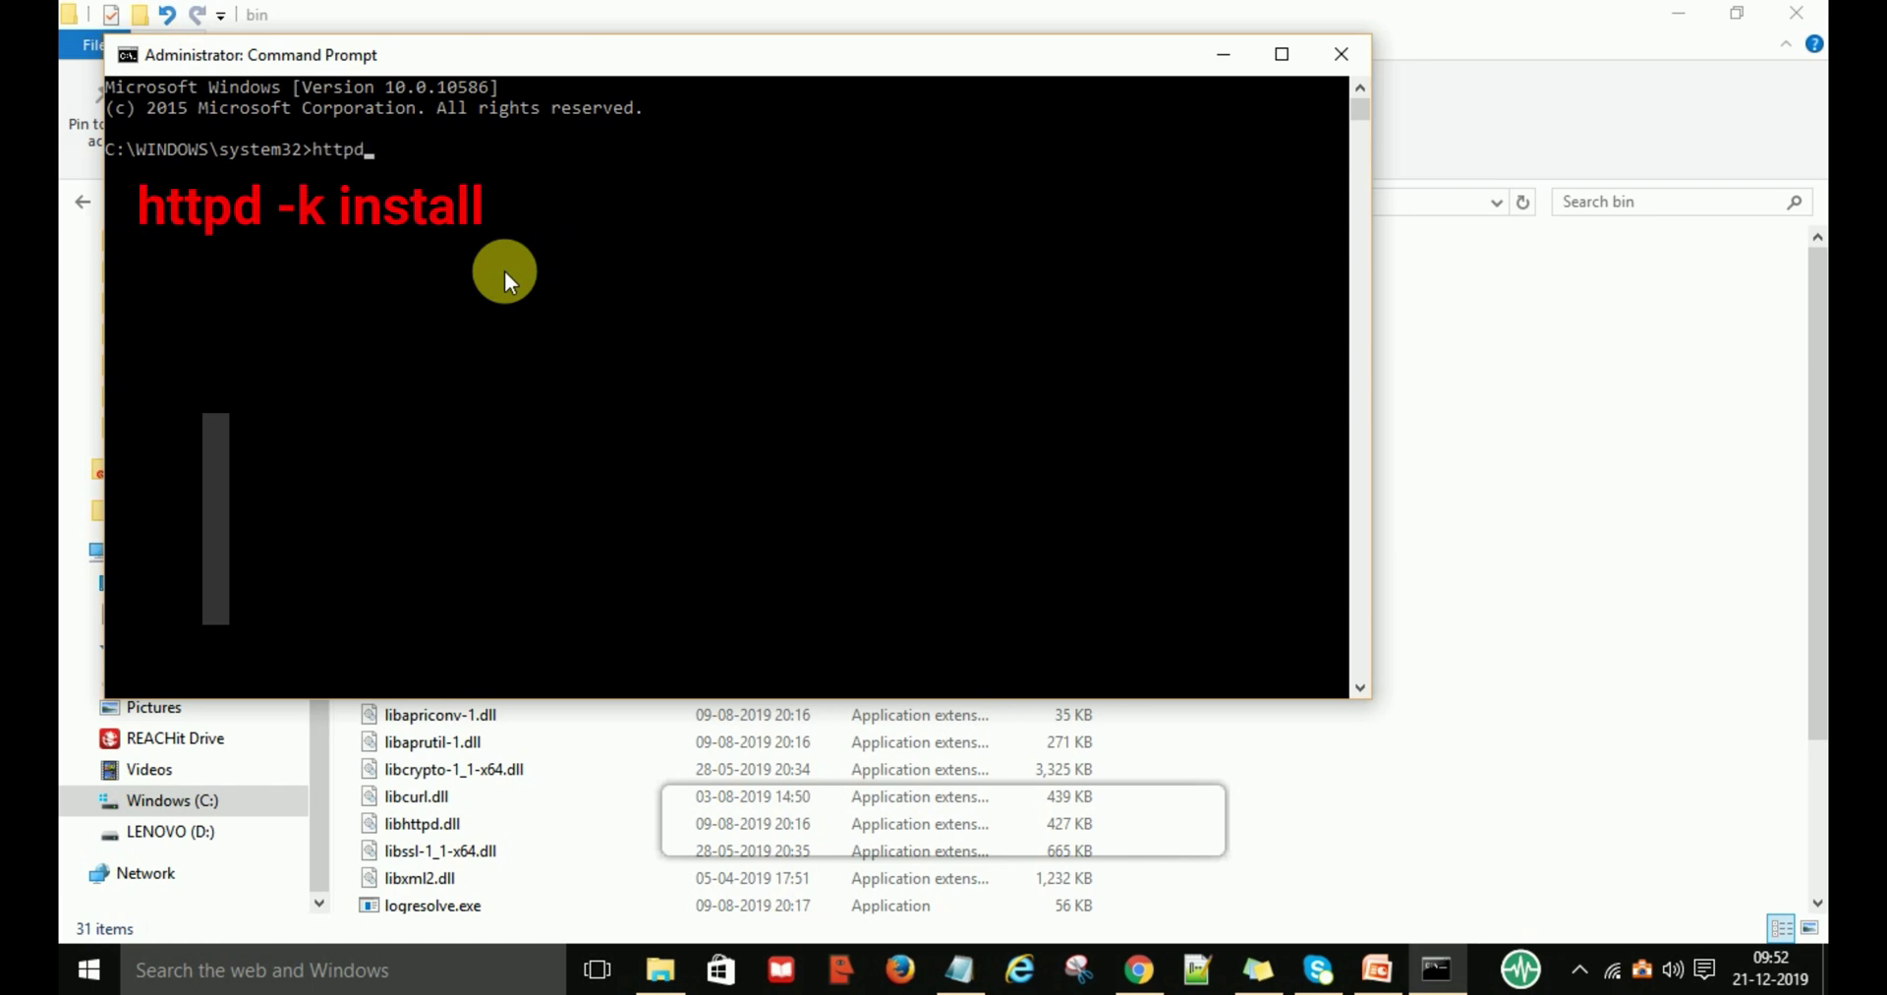
pyautogui.write(' -k install')
pyautogui.press('Return')
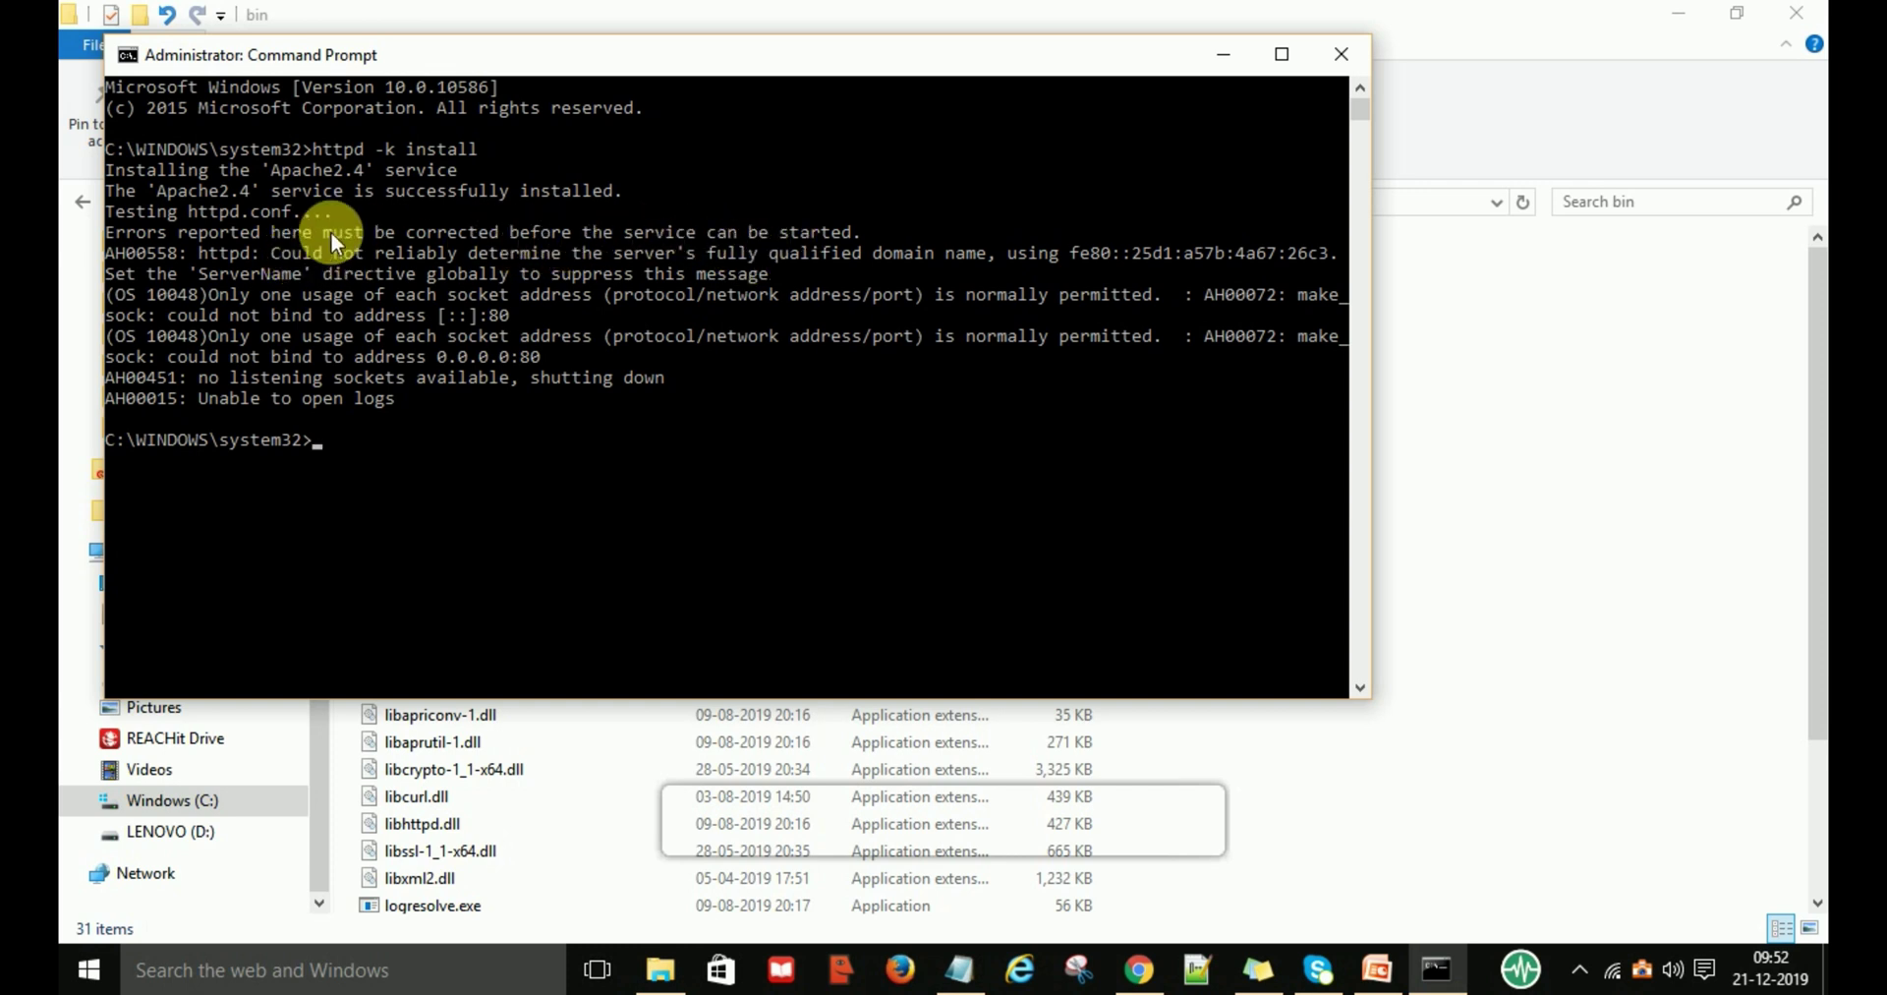
pyautogui.moveTo(187, 212); pyautogui.dragTo(292, 215)
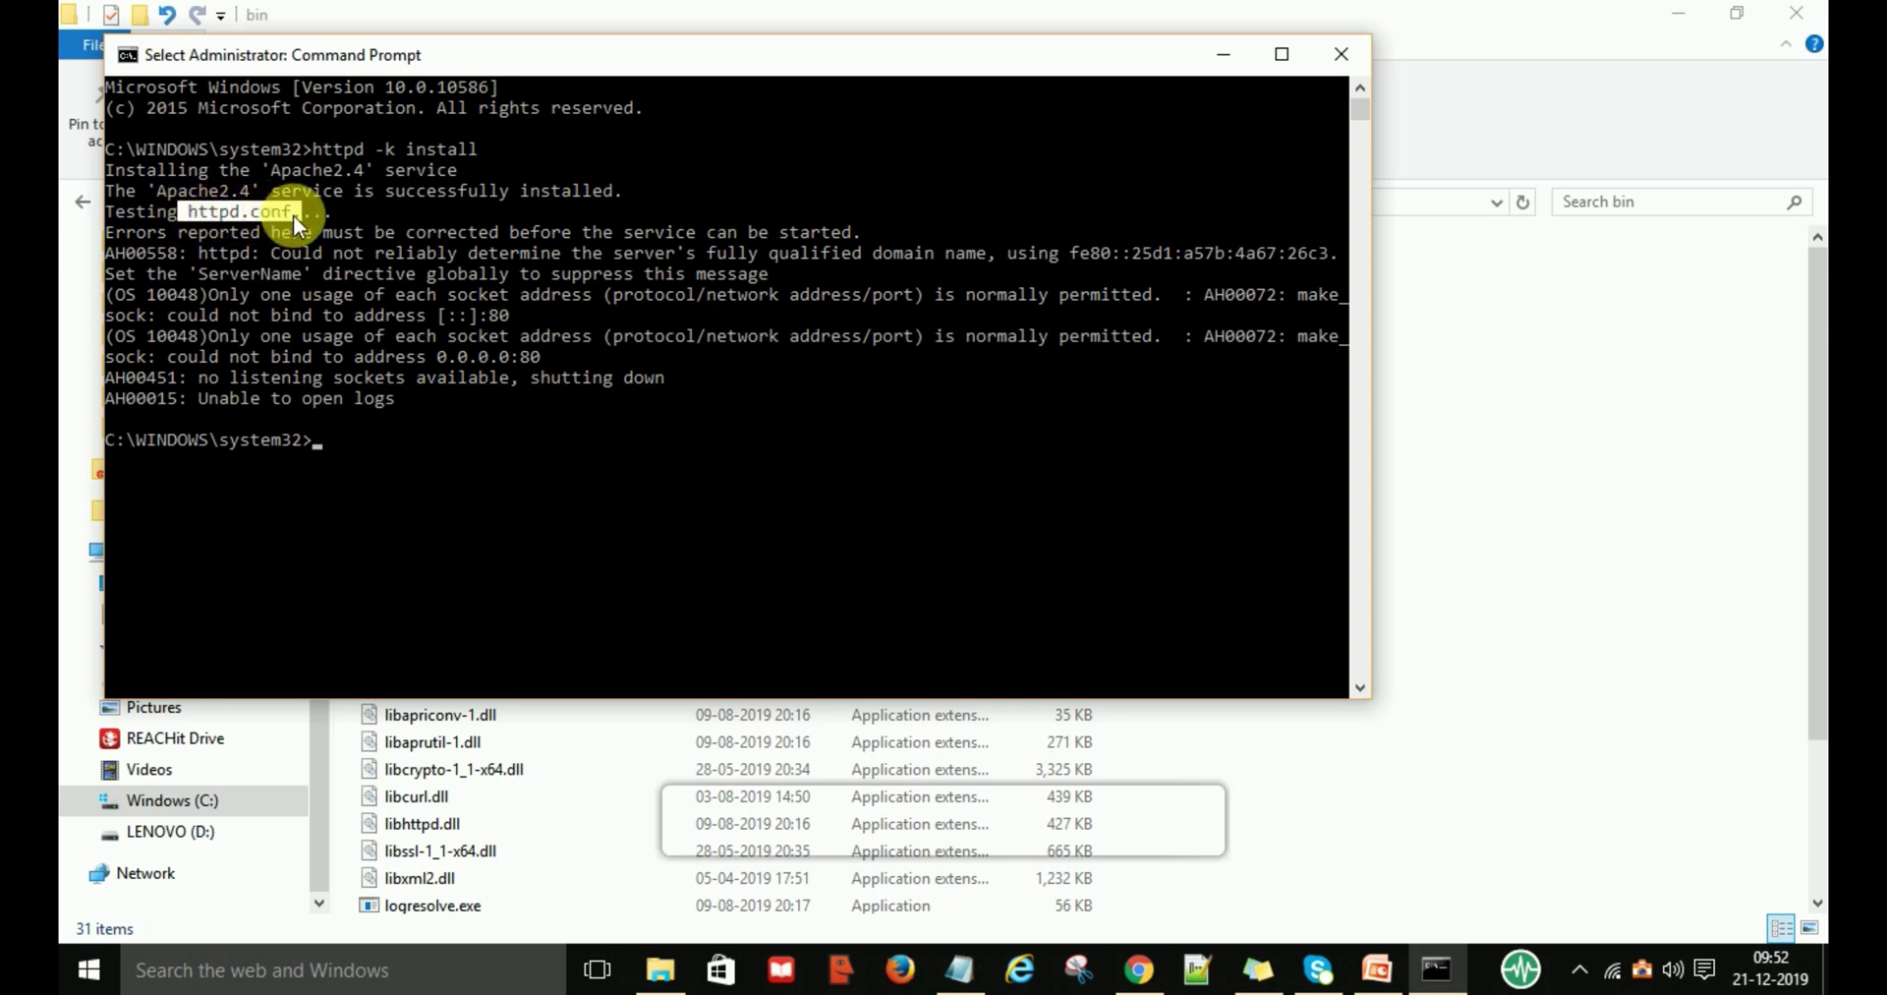
pyautogui.click(349, 970)
pyautogui.write('service')
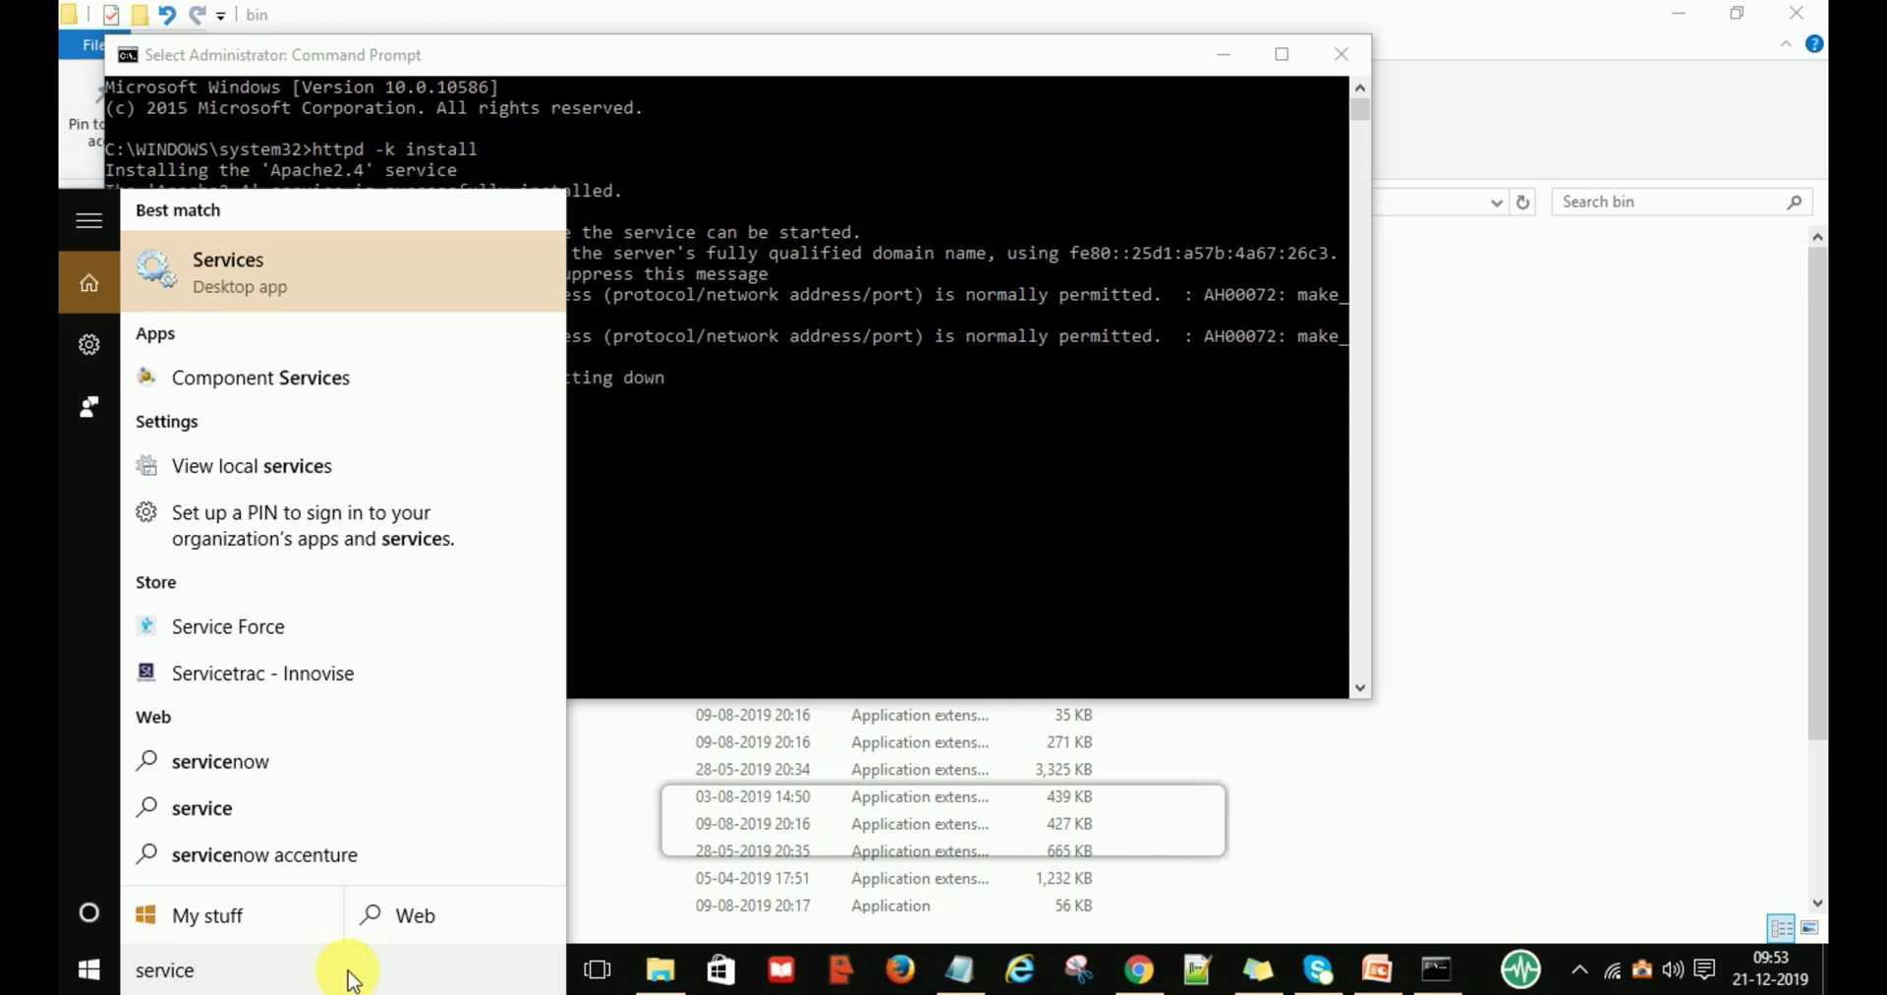
# Try starting Apache2.4 in a maximized Services window and dismiss the error code 1 message.
pyautogui.press('Return')
pyautogui.click(1126, 99)
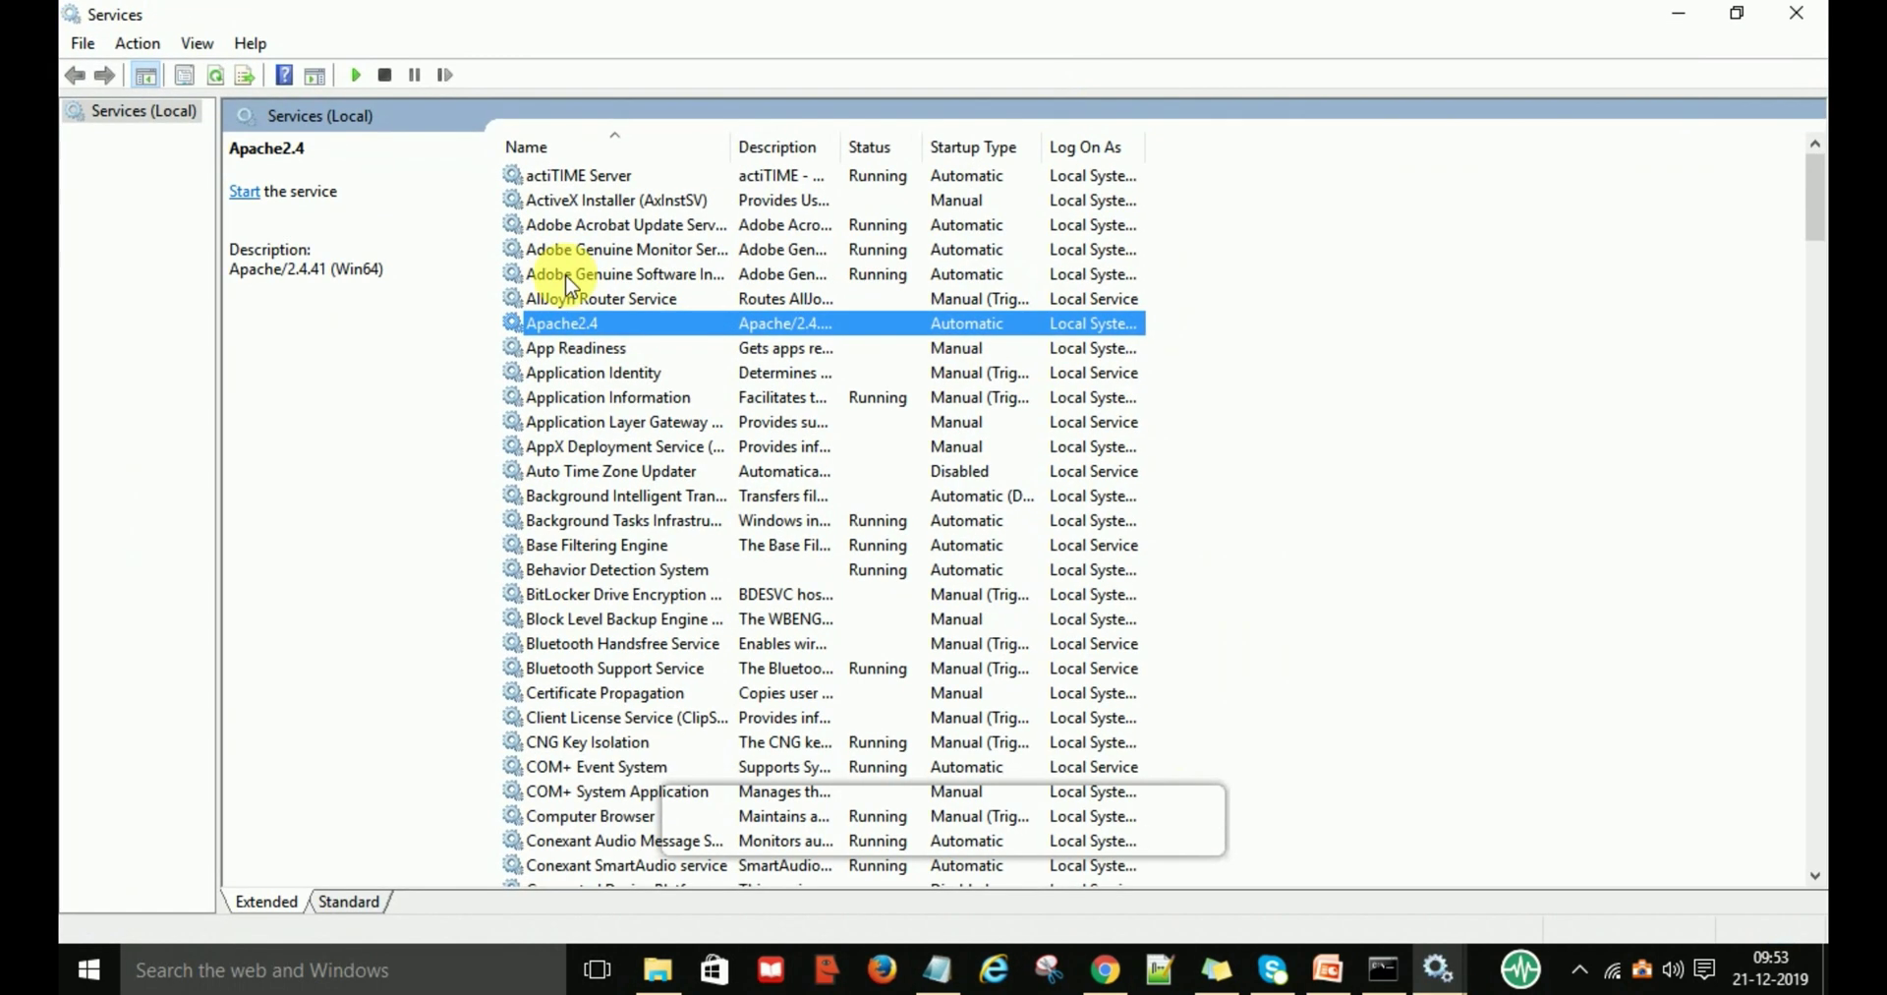
pyautogui.rightClick(594, 323)
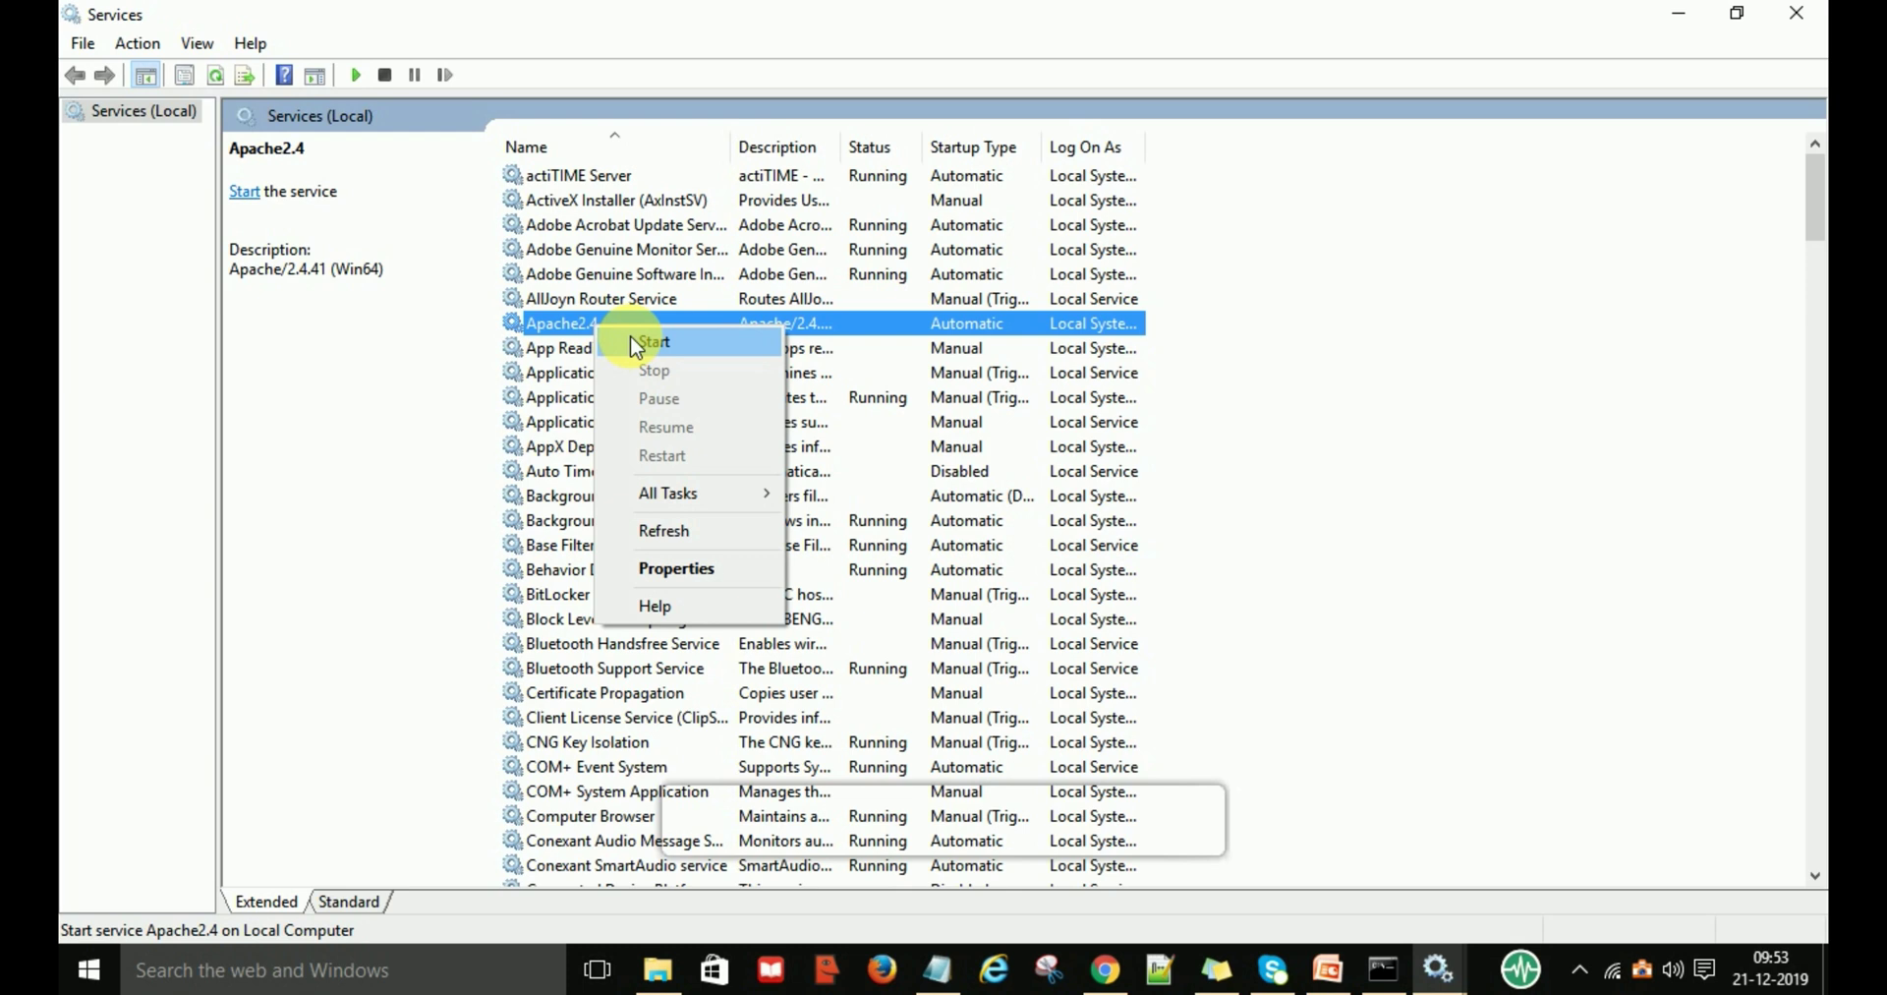
pyautogui.click(632, 341)
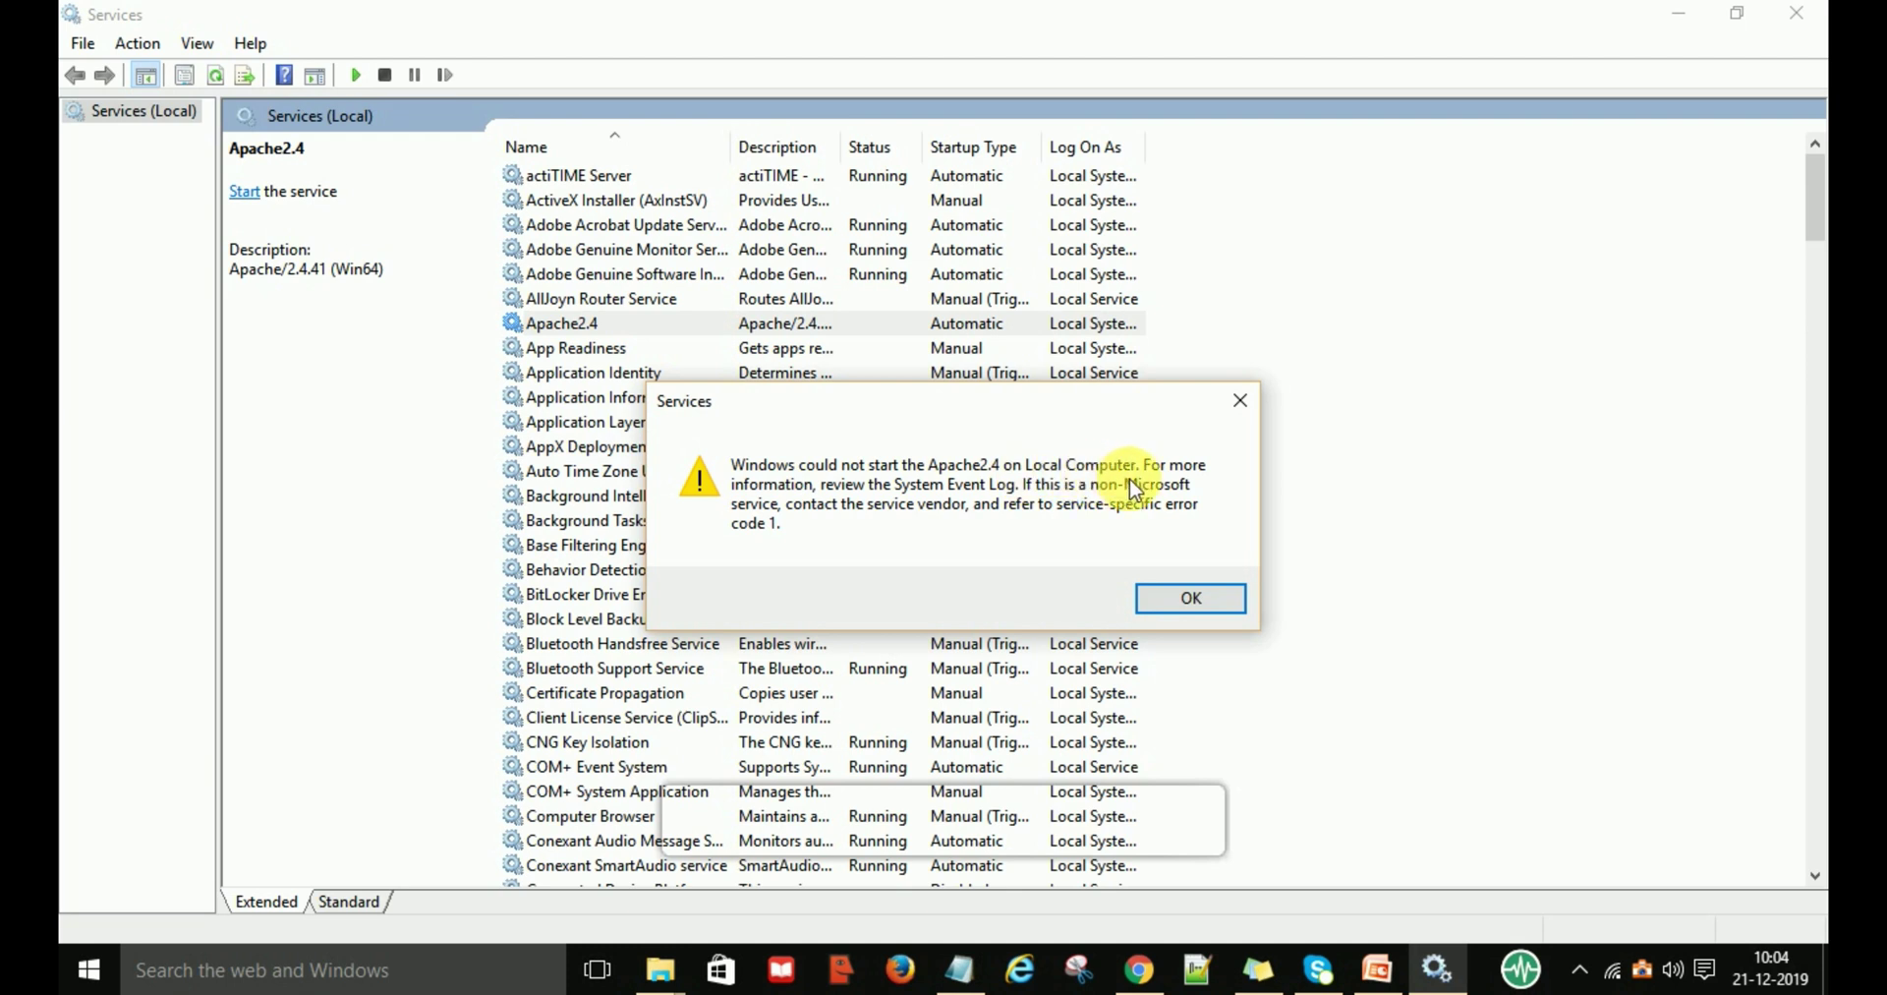
pyautogui.click(1227, 603)
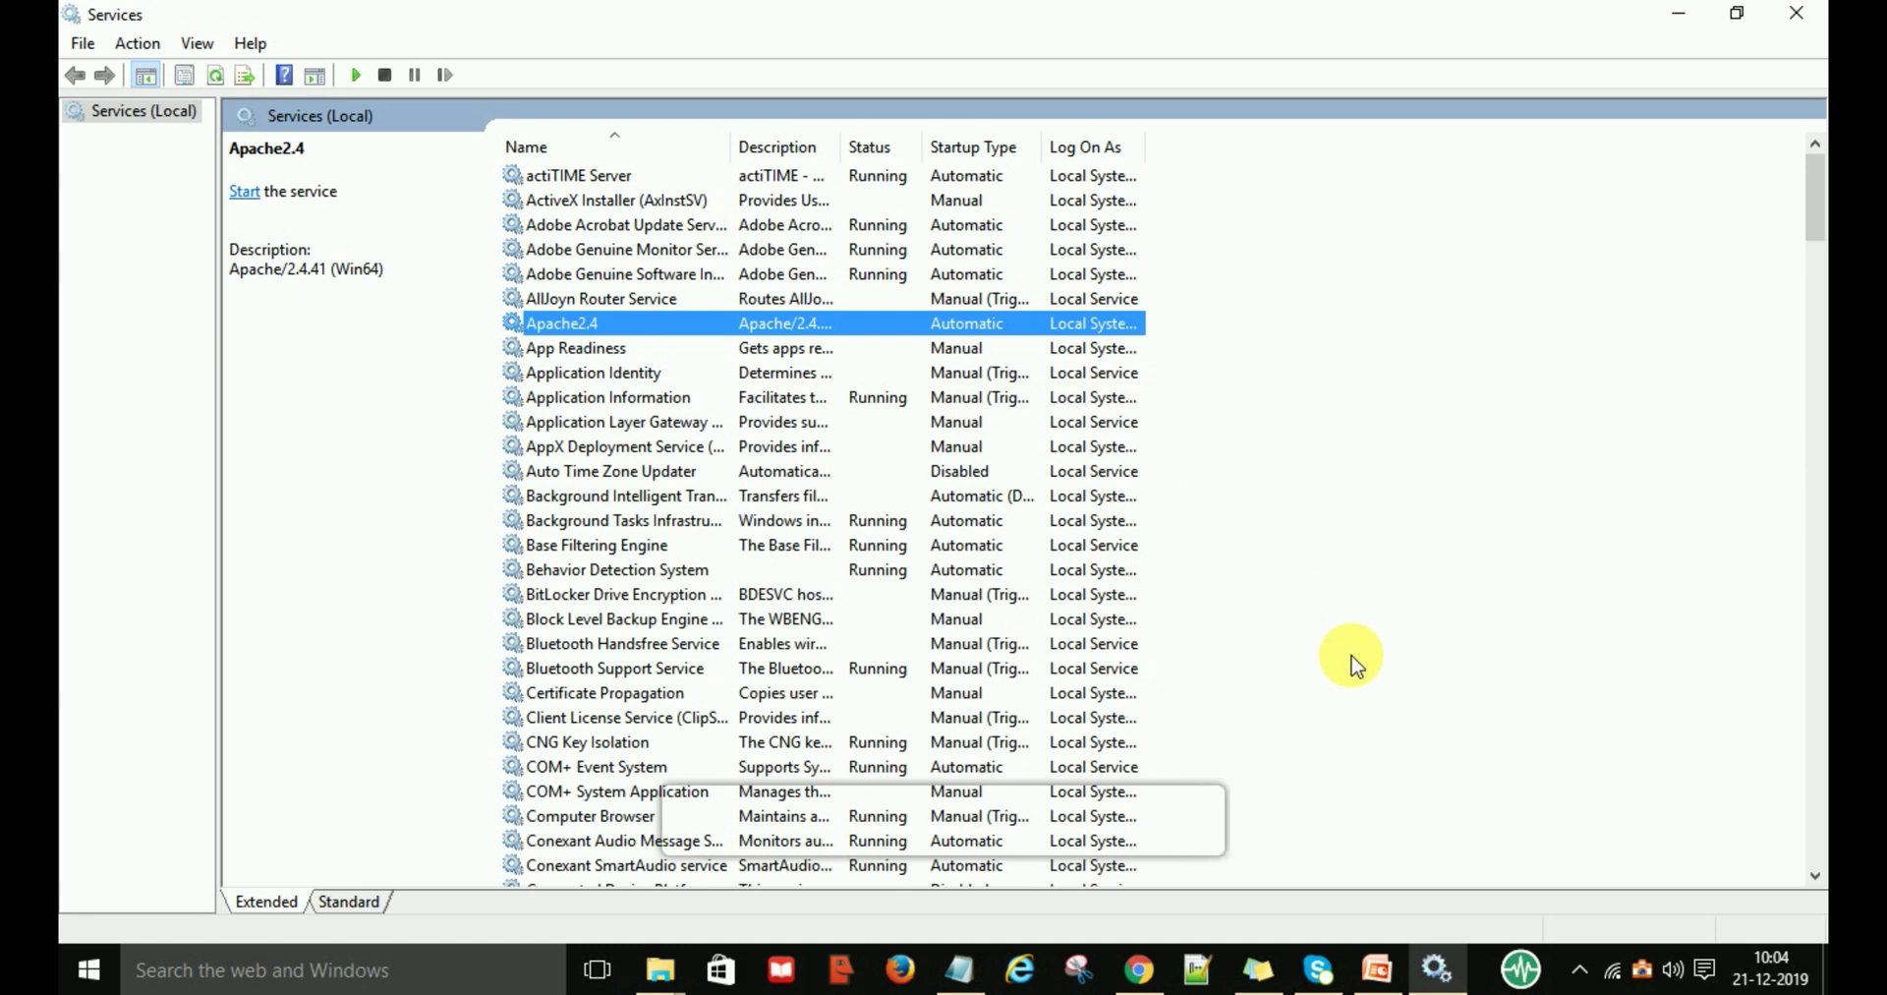
# Download the 64-bit Visual C++ redistributable from Apache Lounge.
pyautogui.click(1138, 968)
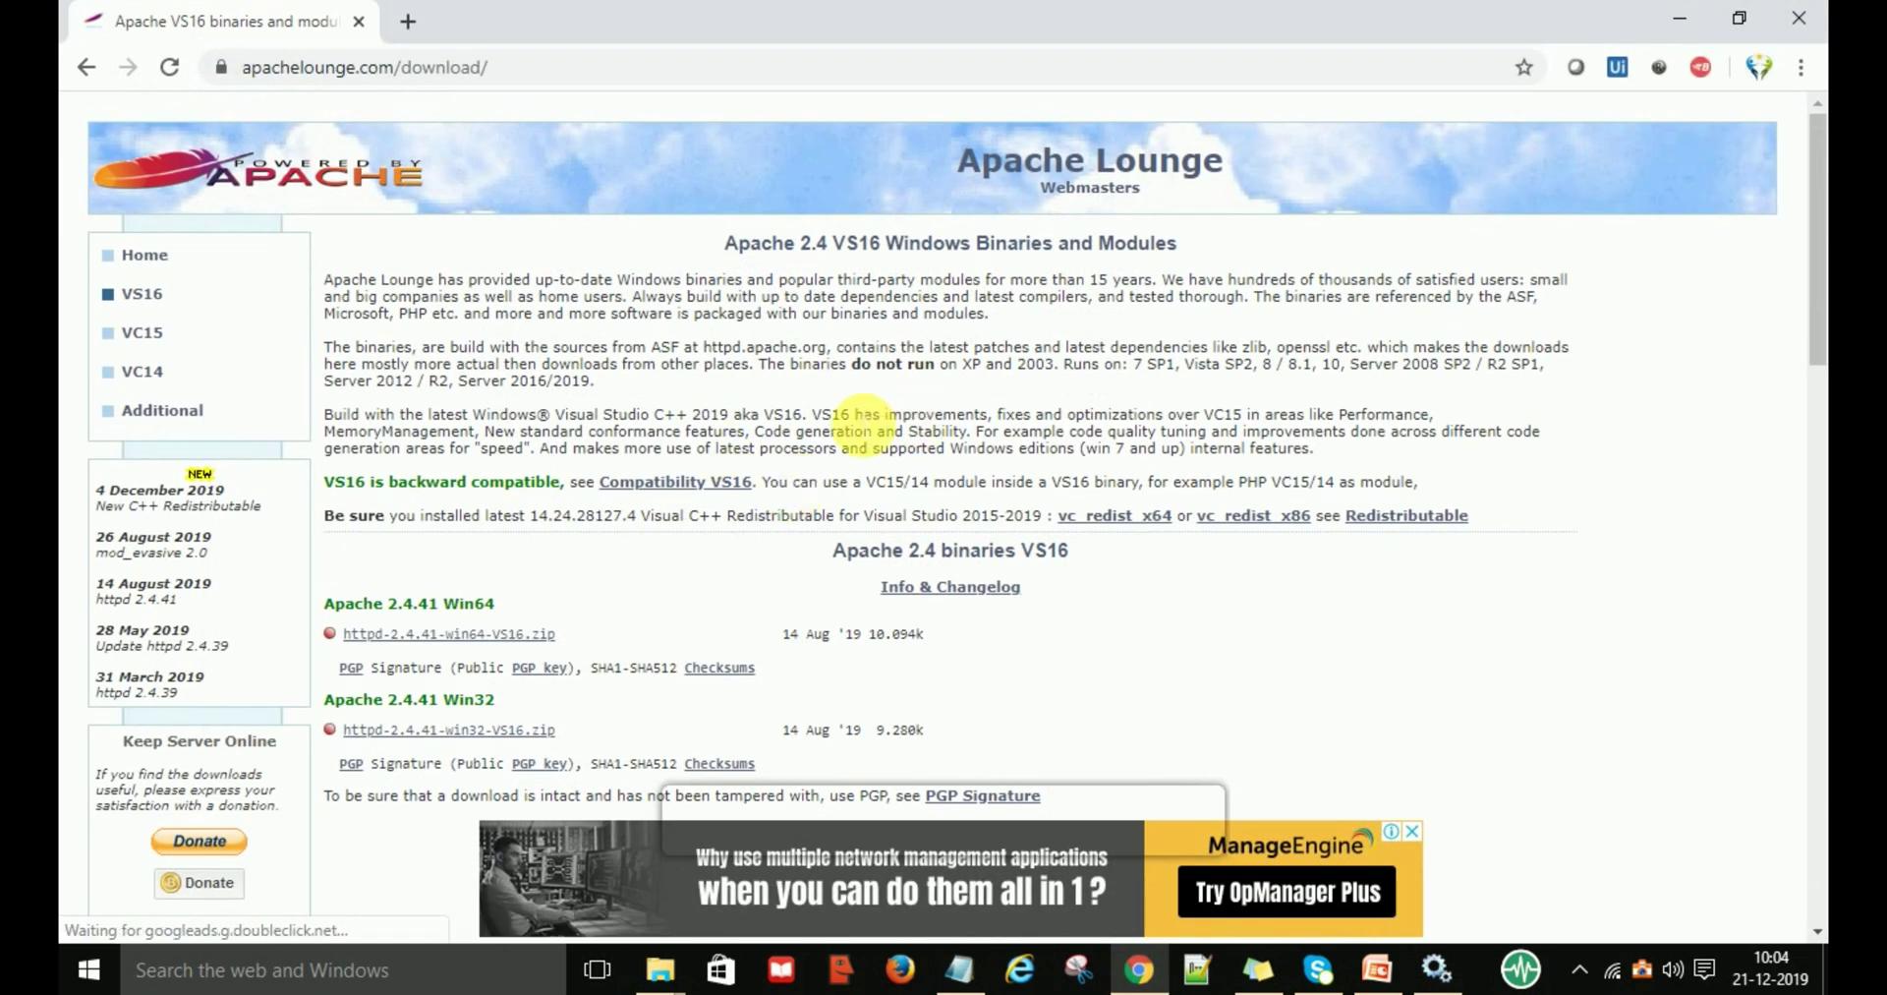
pyautogui.scroll(-1, 787, 479)
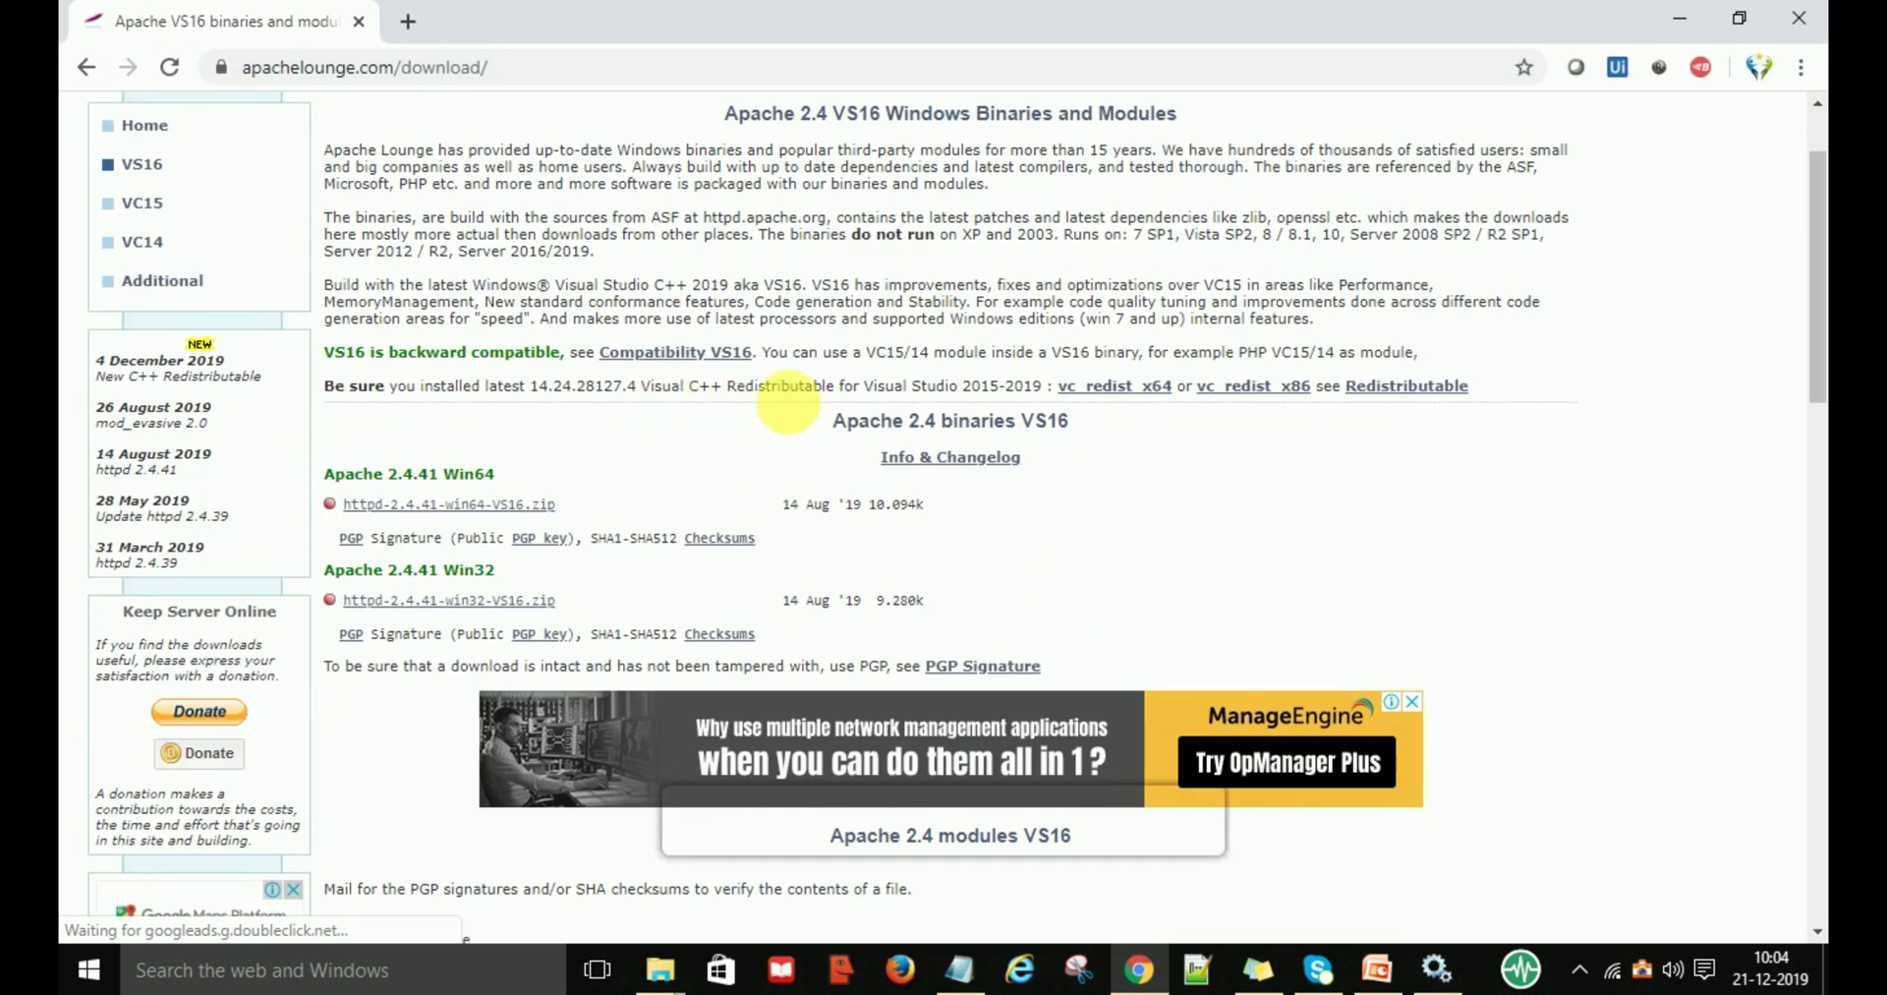
pyautogui.click(1111, 398)
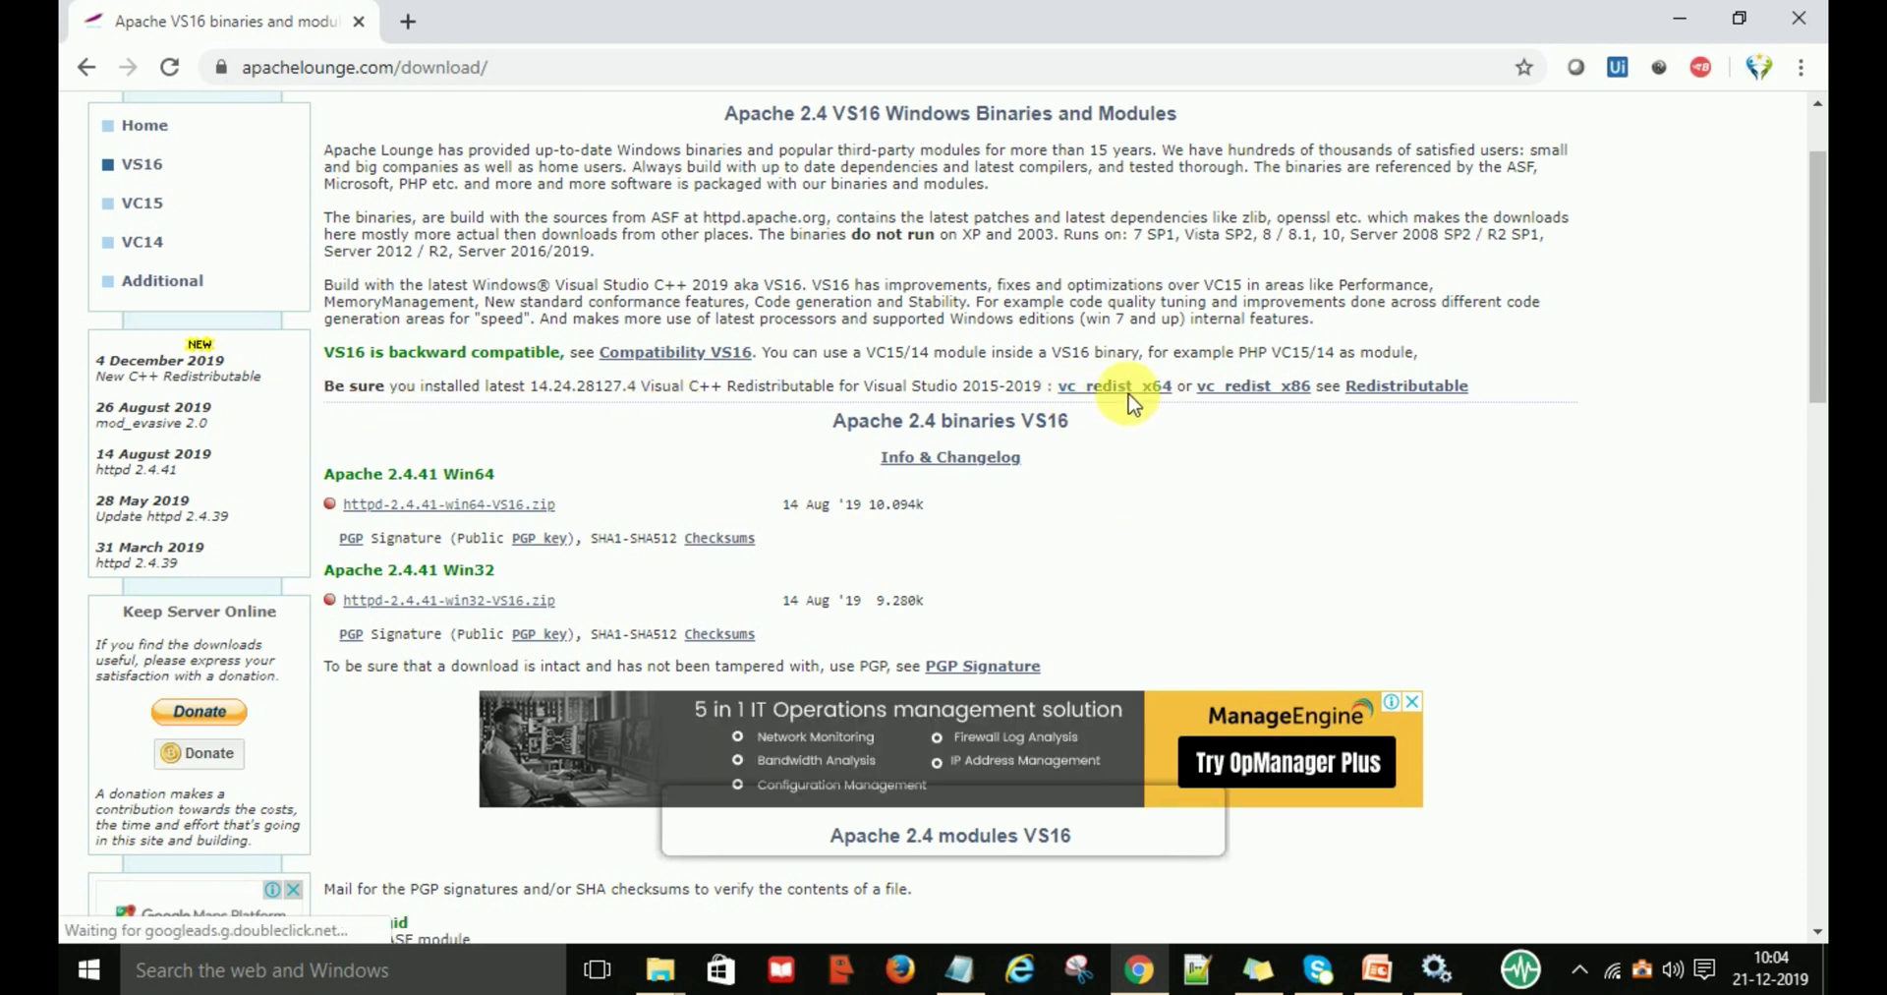
pyautogui.hotkey('ctrl', 'j')
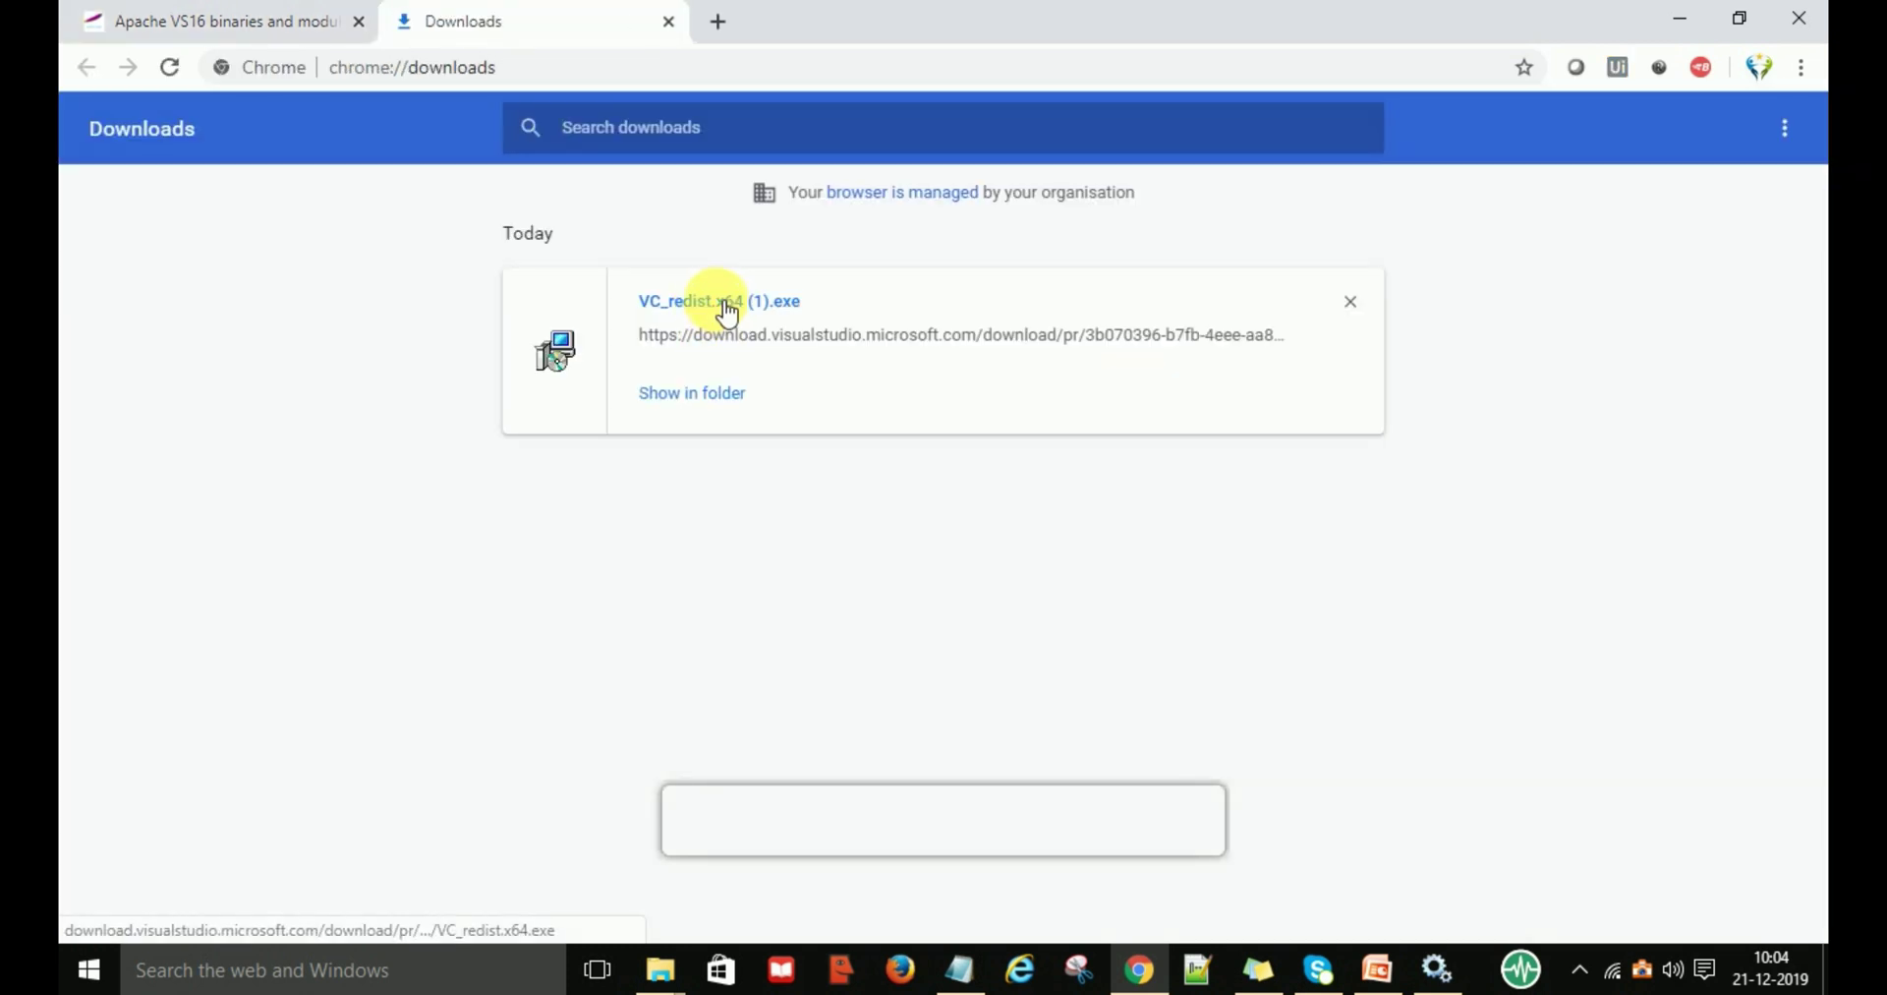
# Install VC_redist.x64 after accepting the license and UAC prompt, then close setup.
pyautogui.click(708, 303)
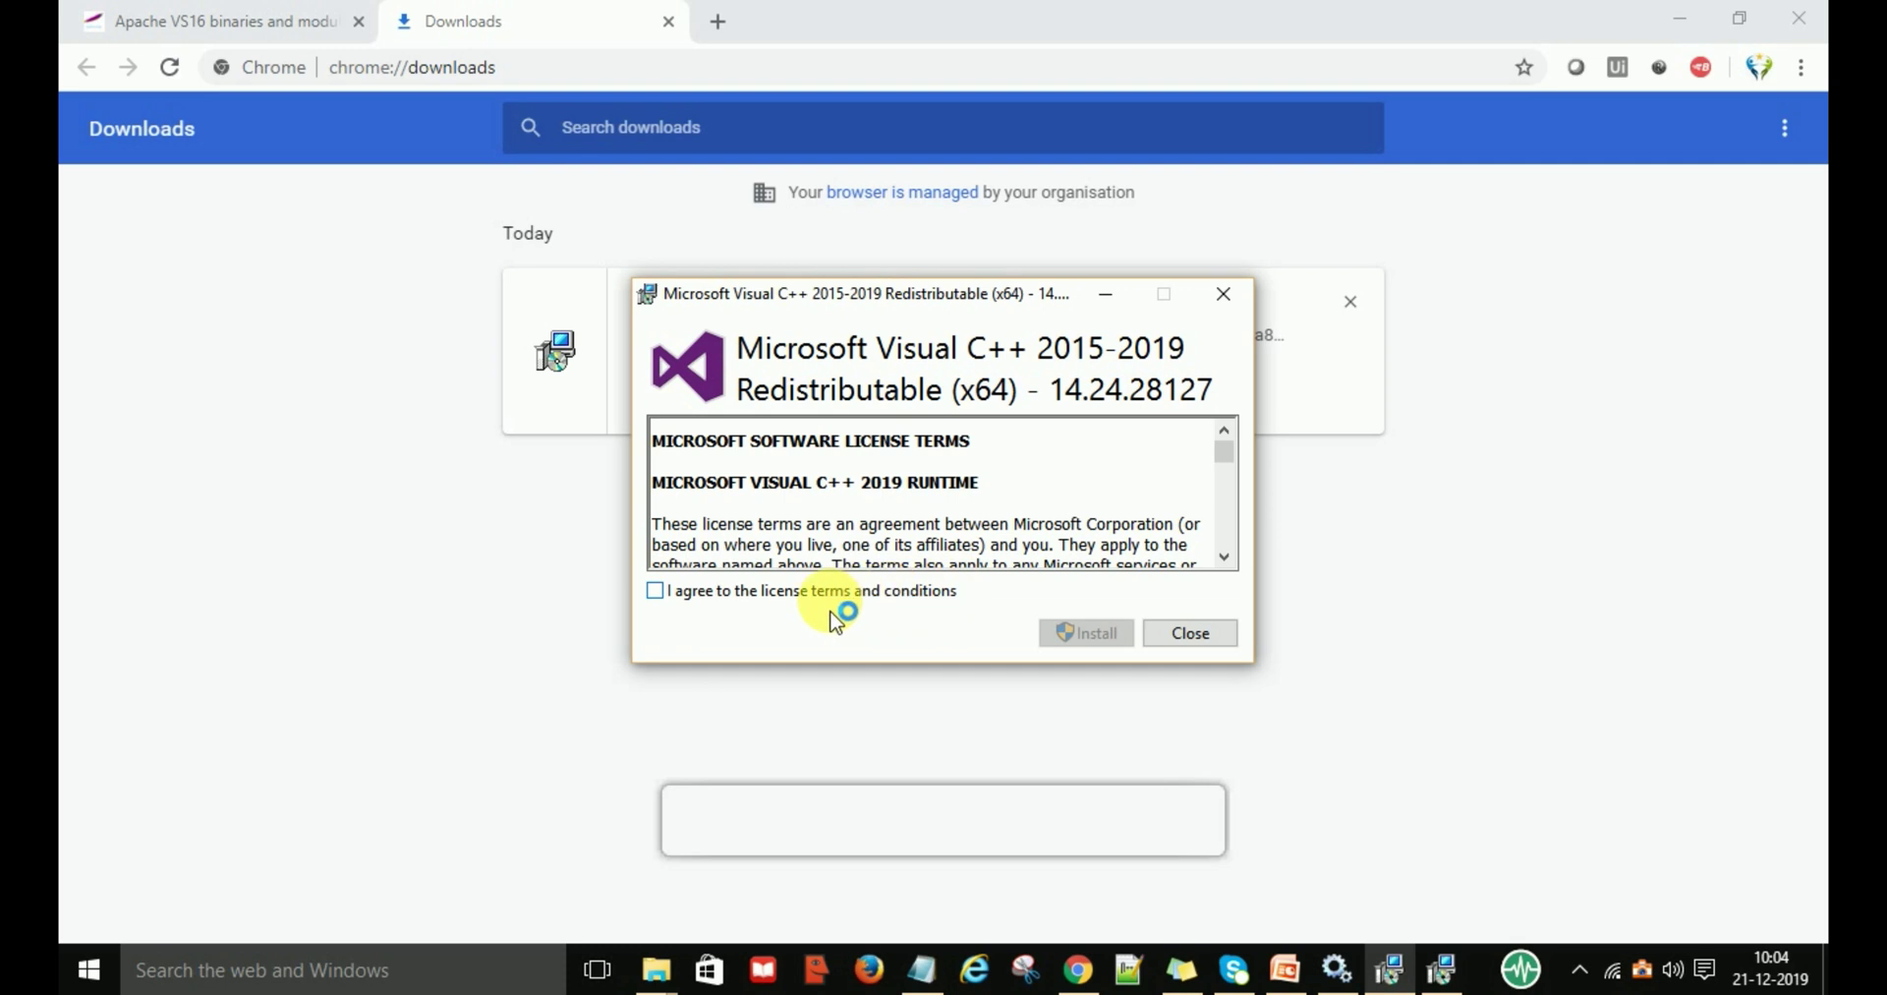
pyautogui.click(655, 589)
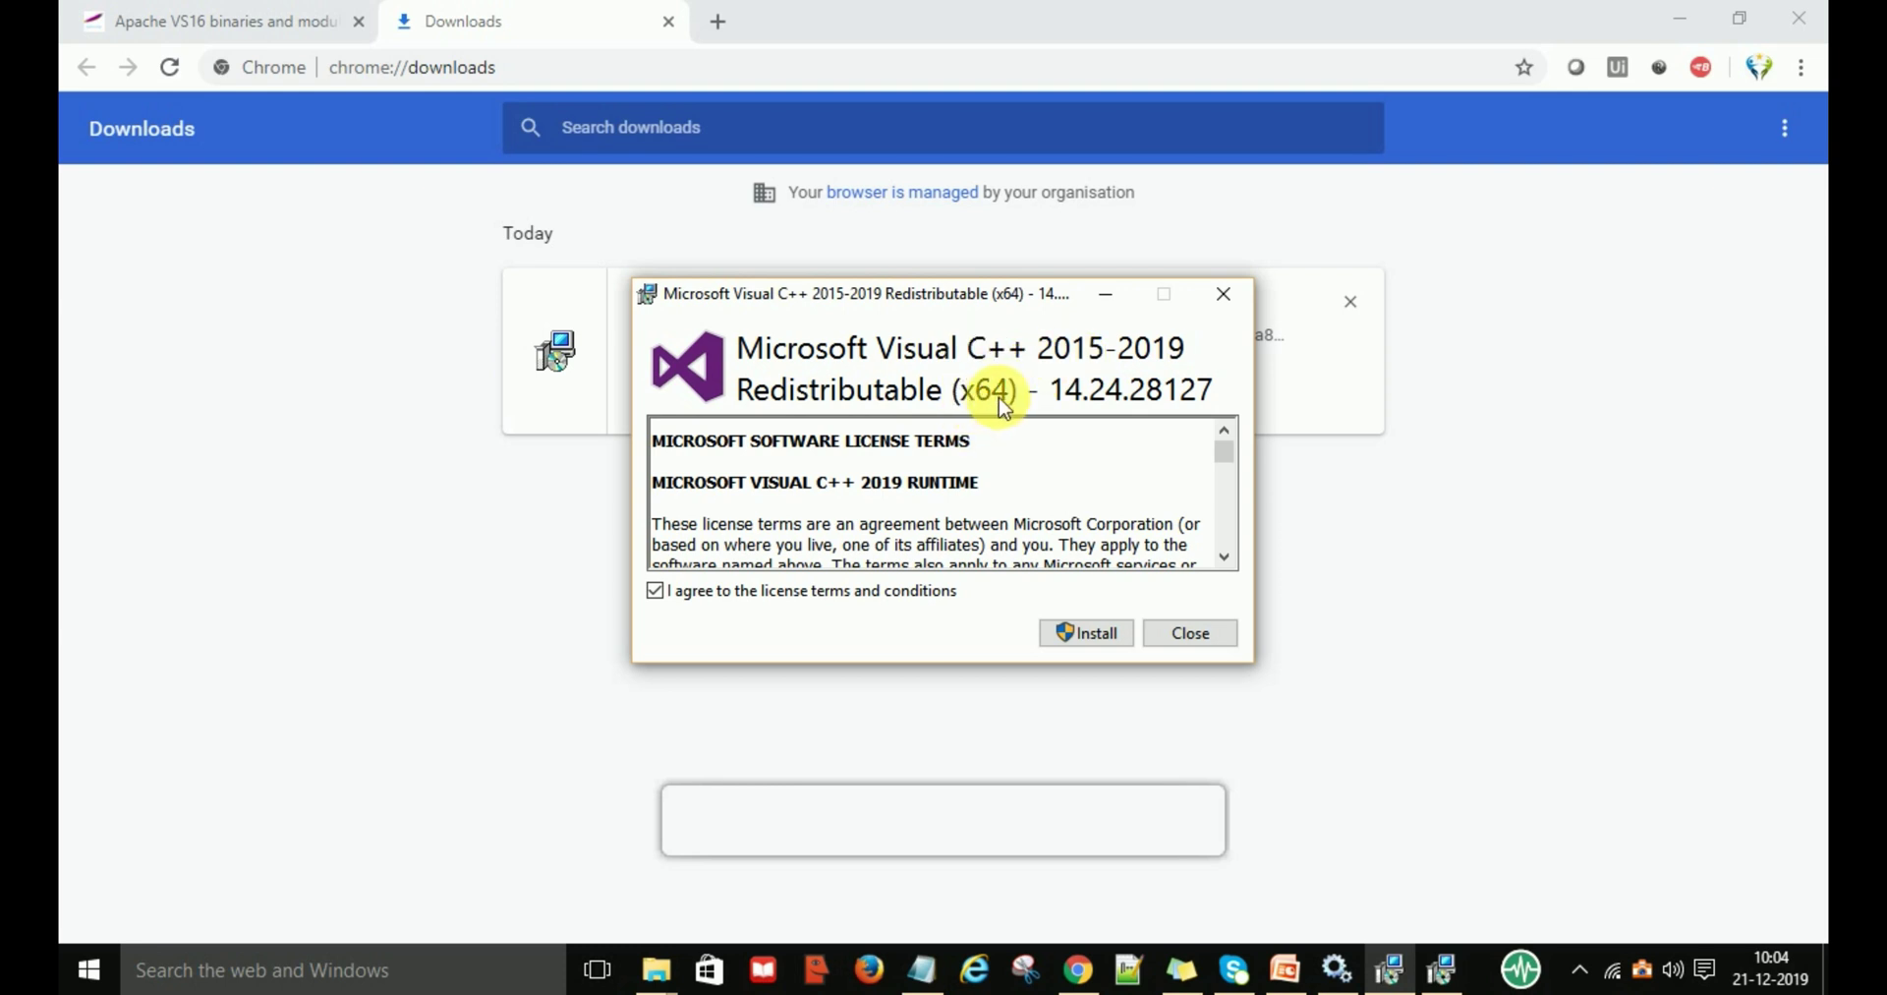
pyautogui.click(1084, 634)
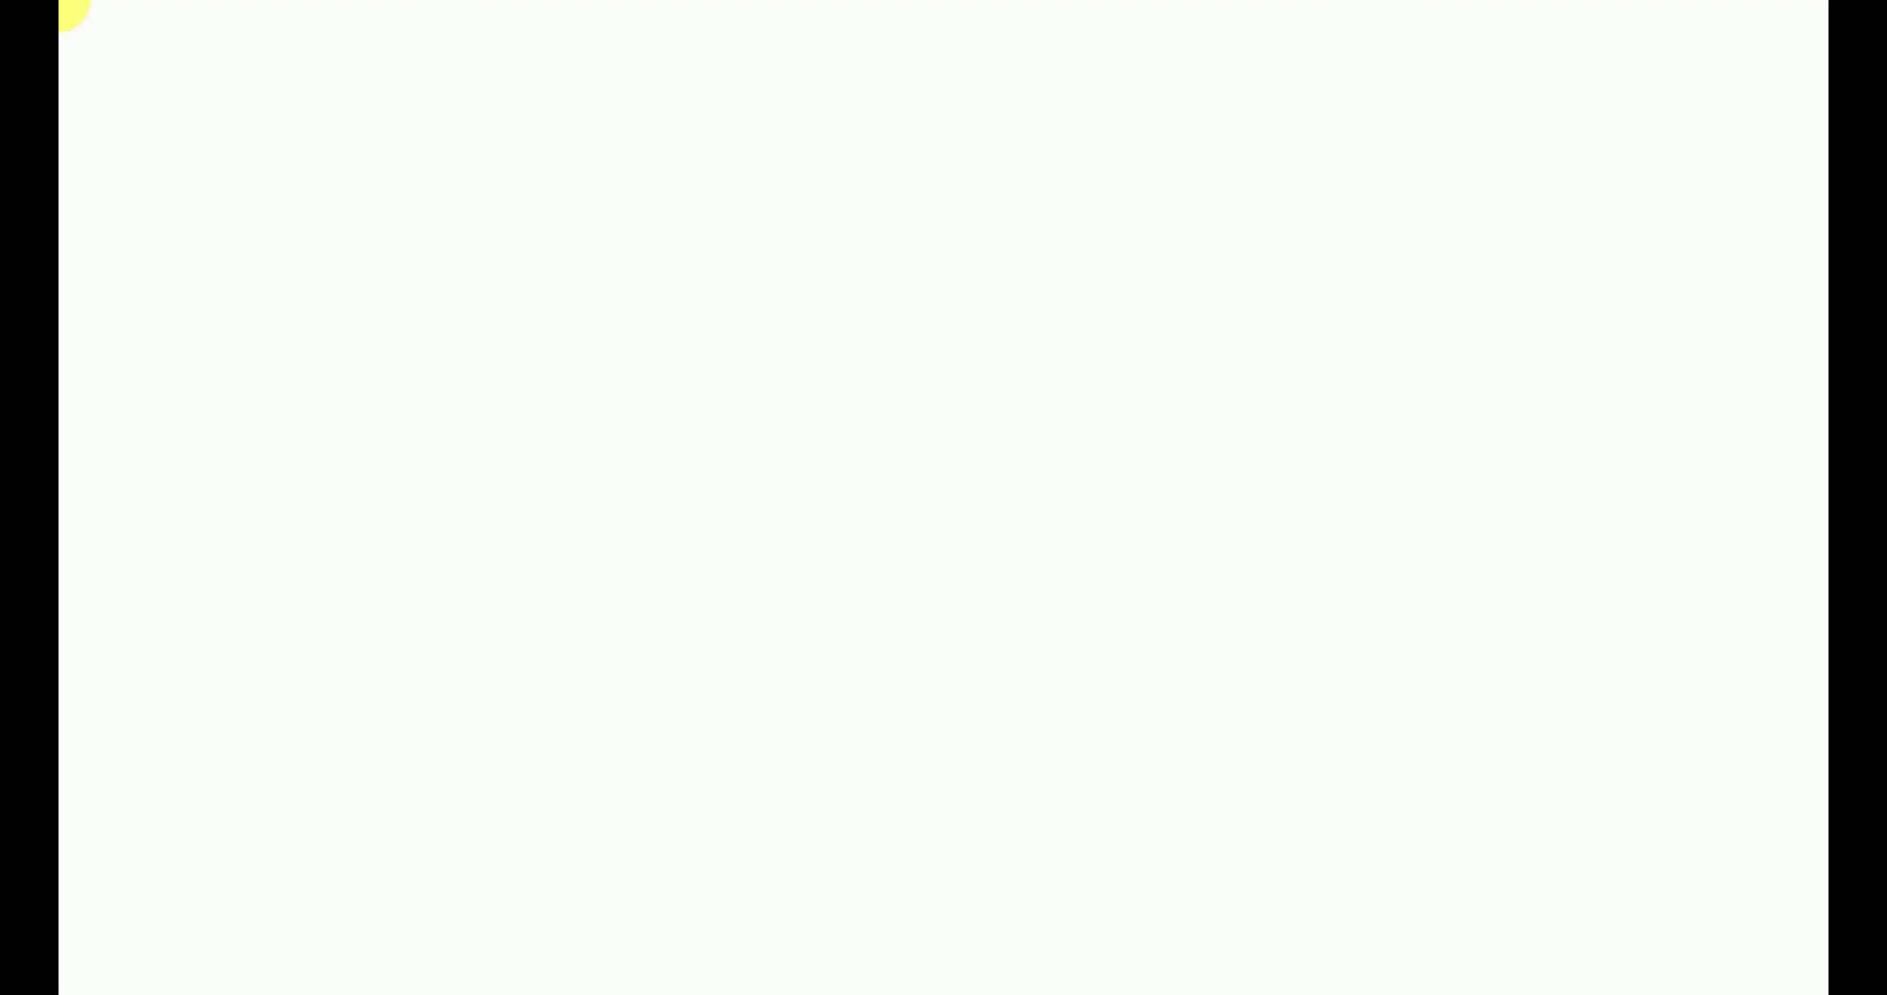
pyautogui.click(1049, 552)
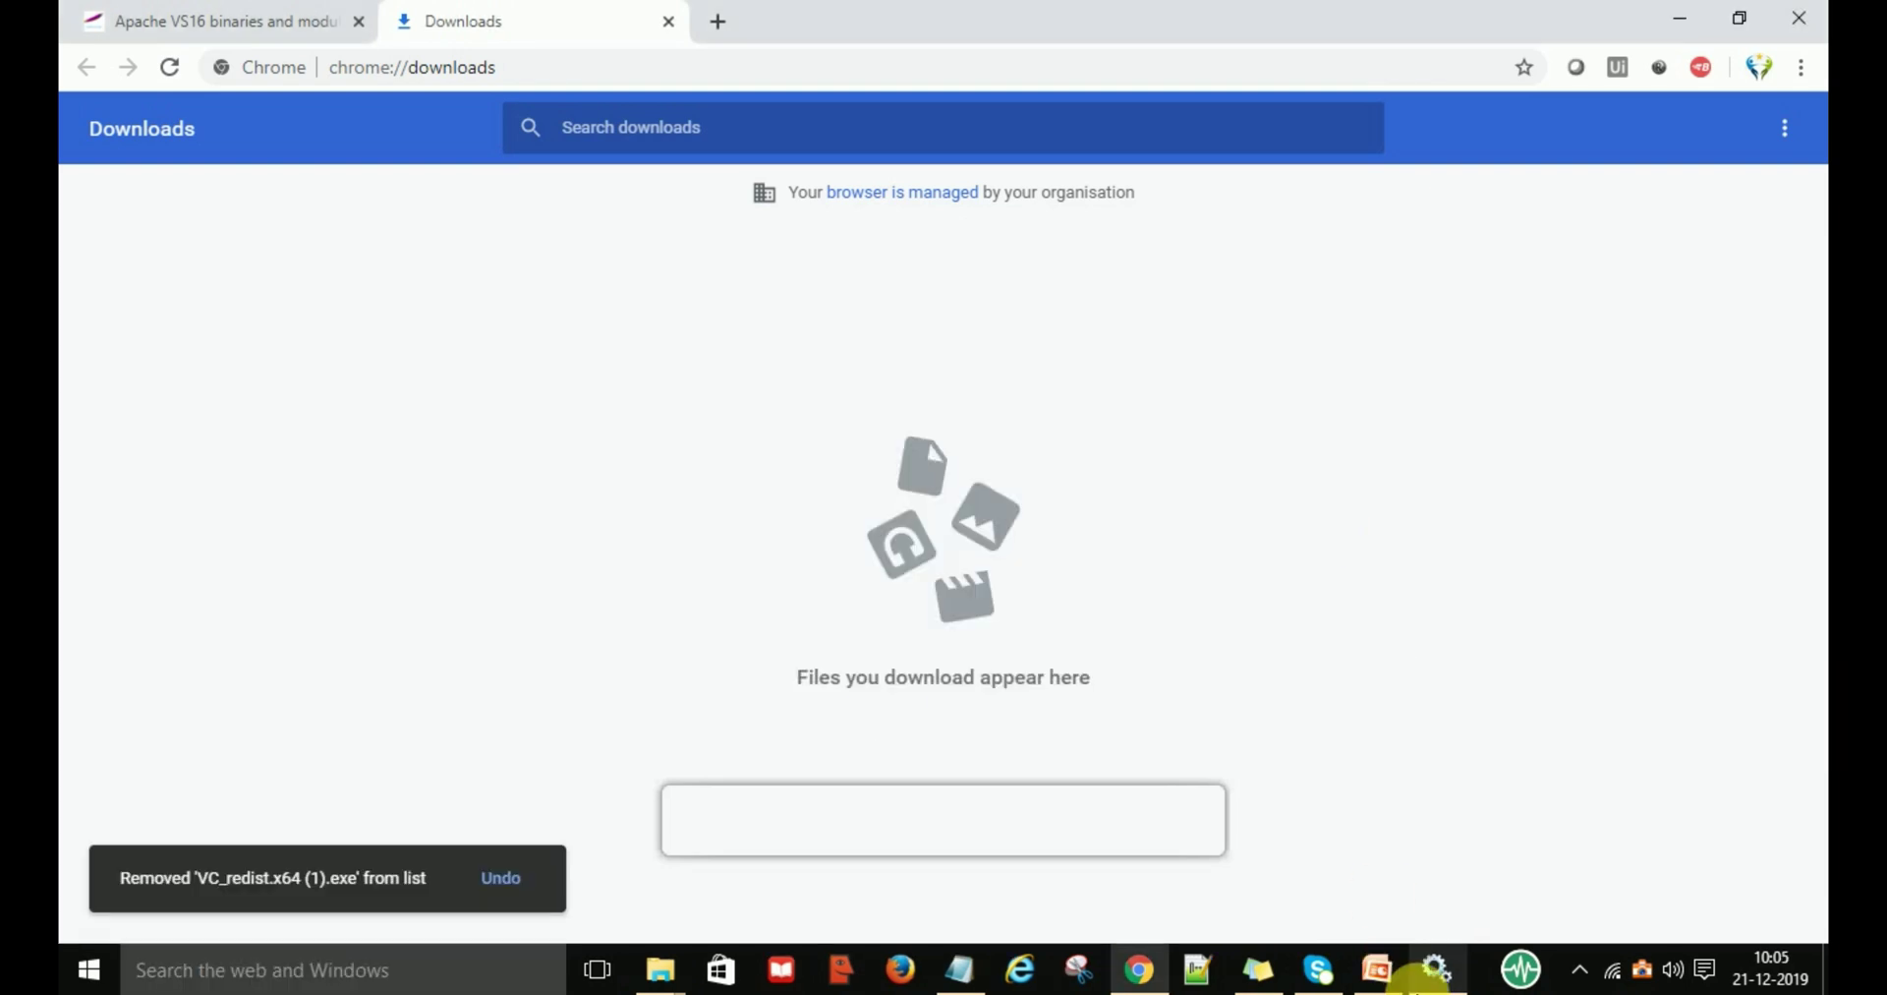
pyautogui.click(1427, 968)
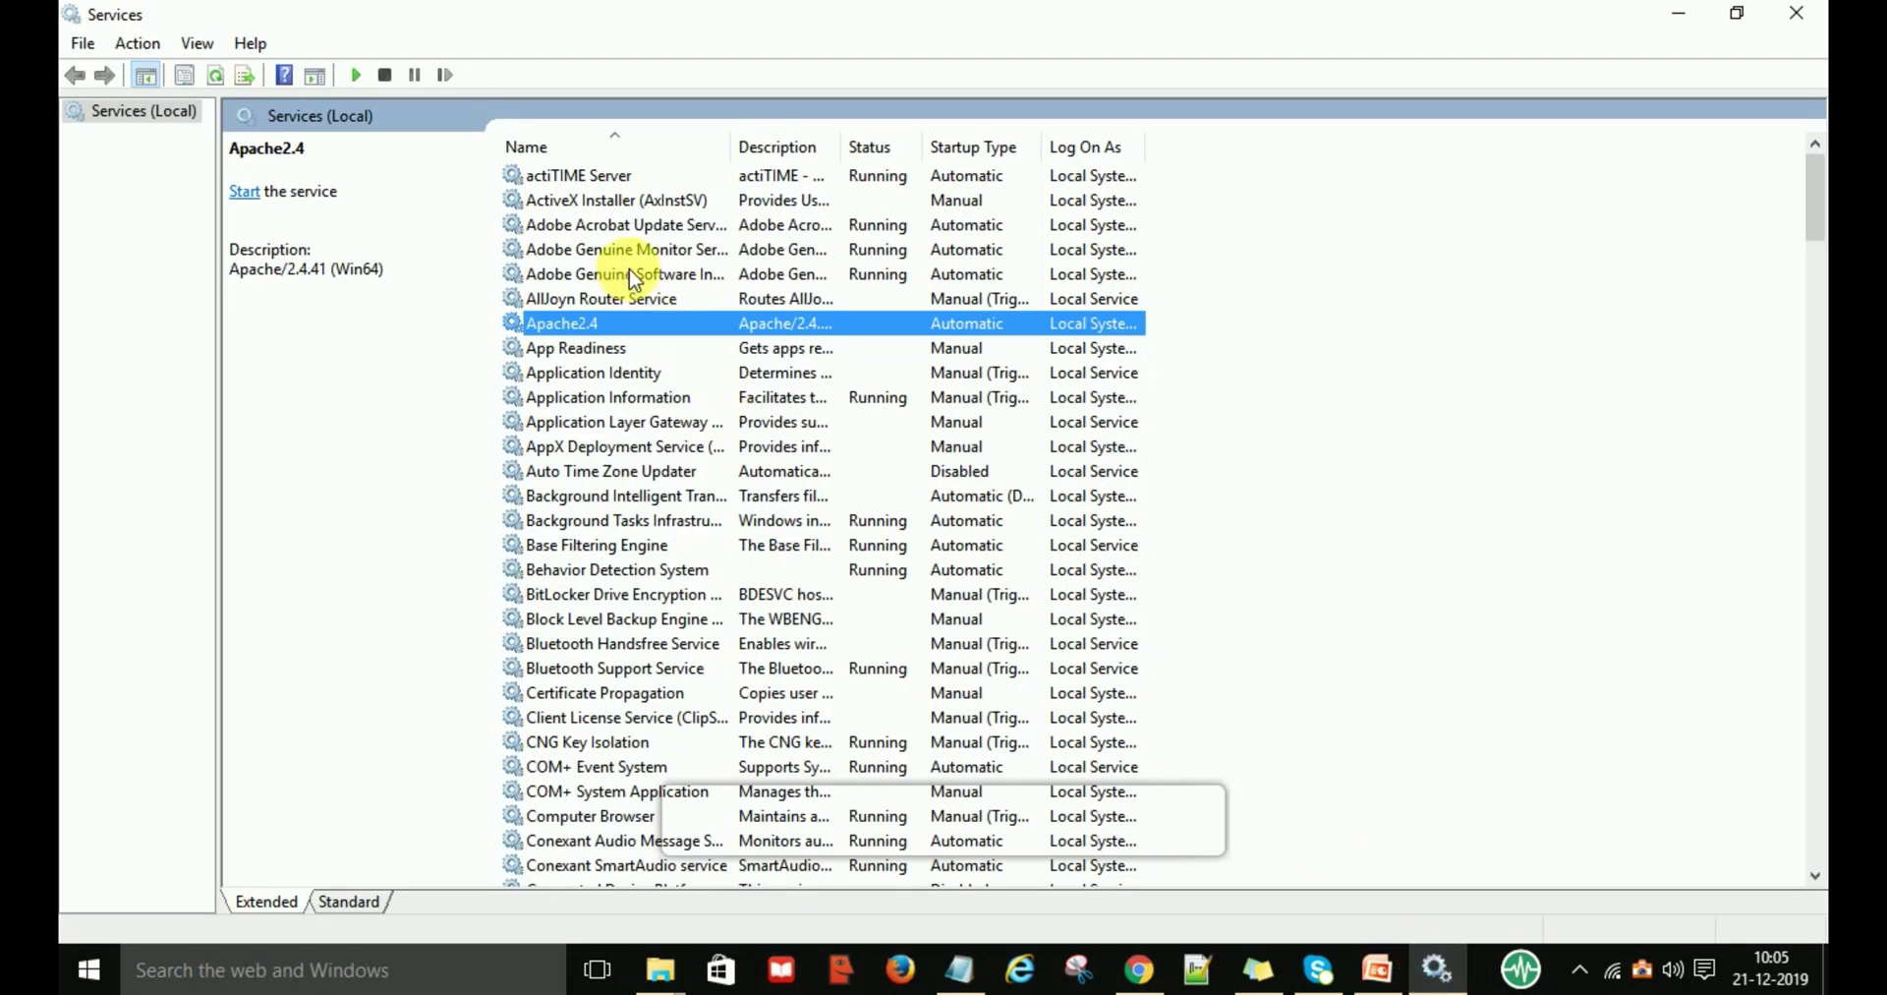
# Refresh the Apache2.4 service status, then start Apache2.4 from its context menu in Services.
pyautogui.rightClick(573, 328)
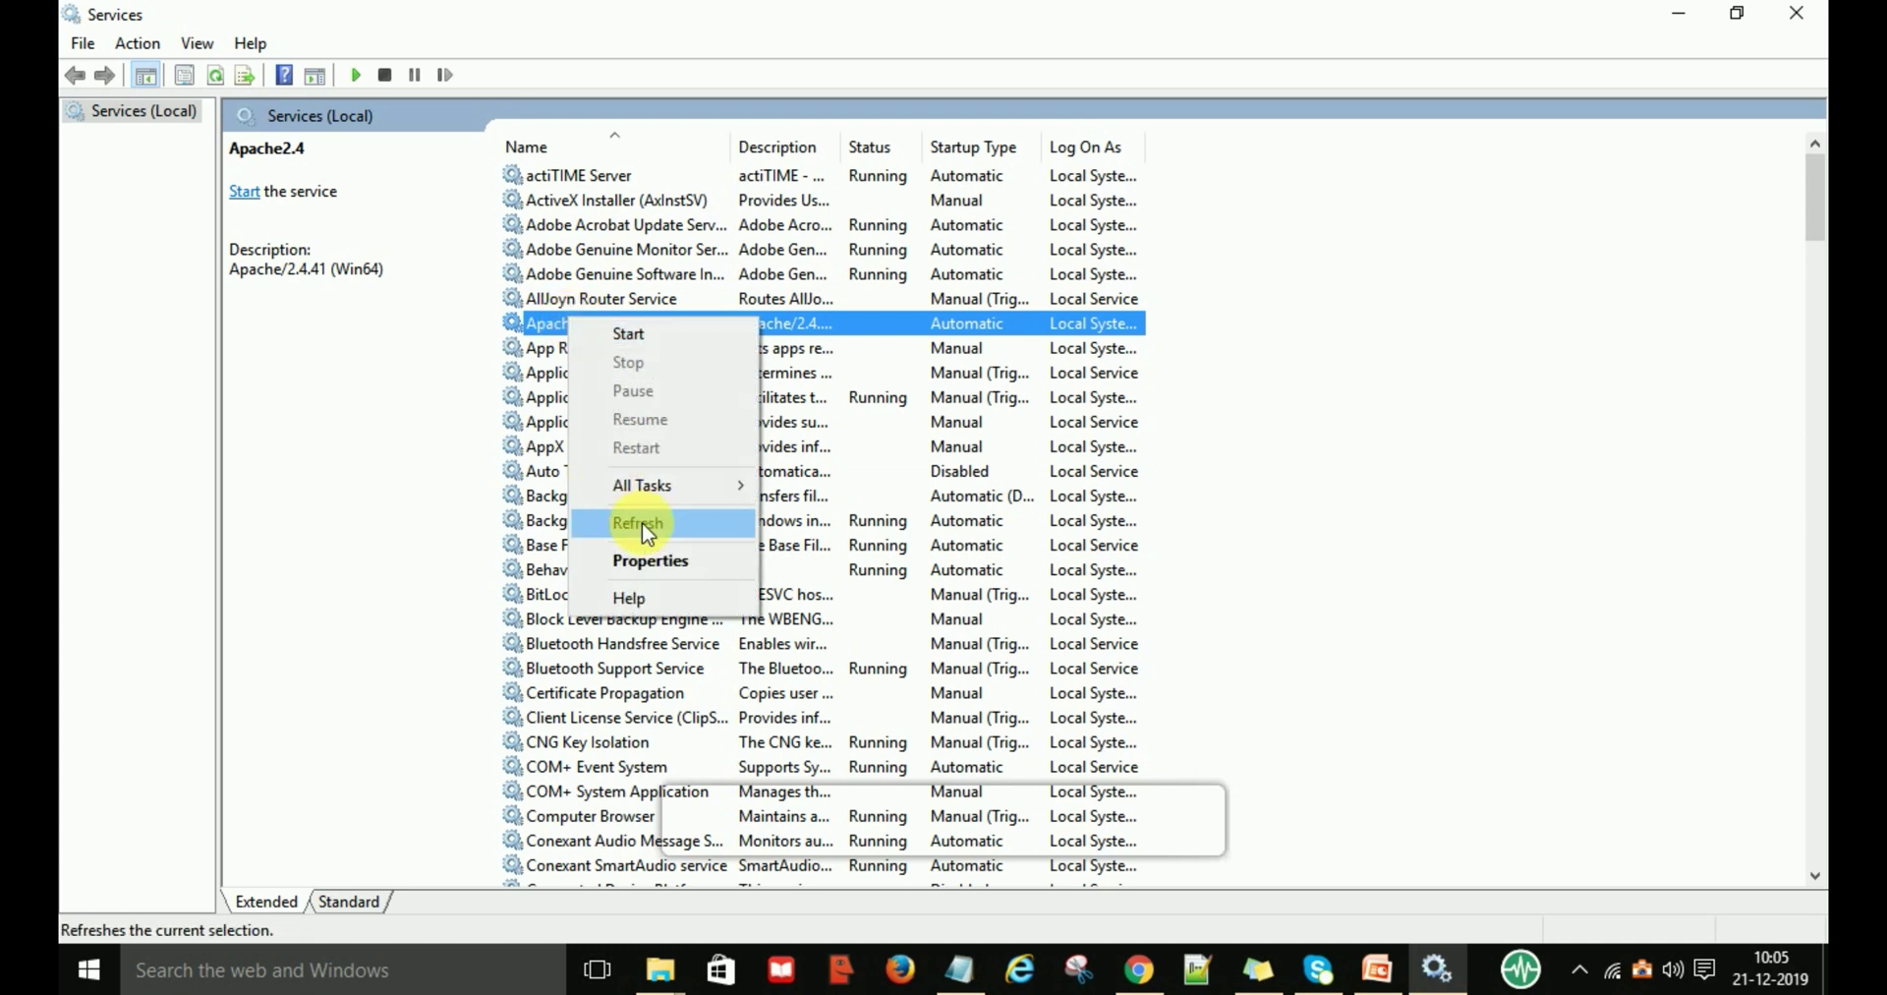
pyautogui.click(641, 522)
pyautogui.rightClick(579, 326)
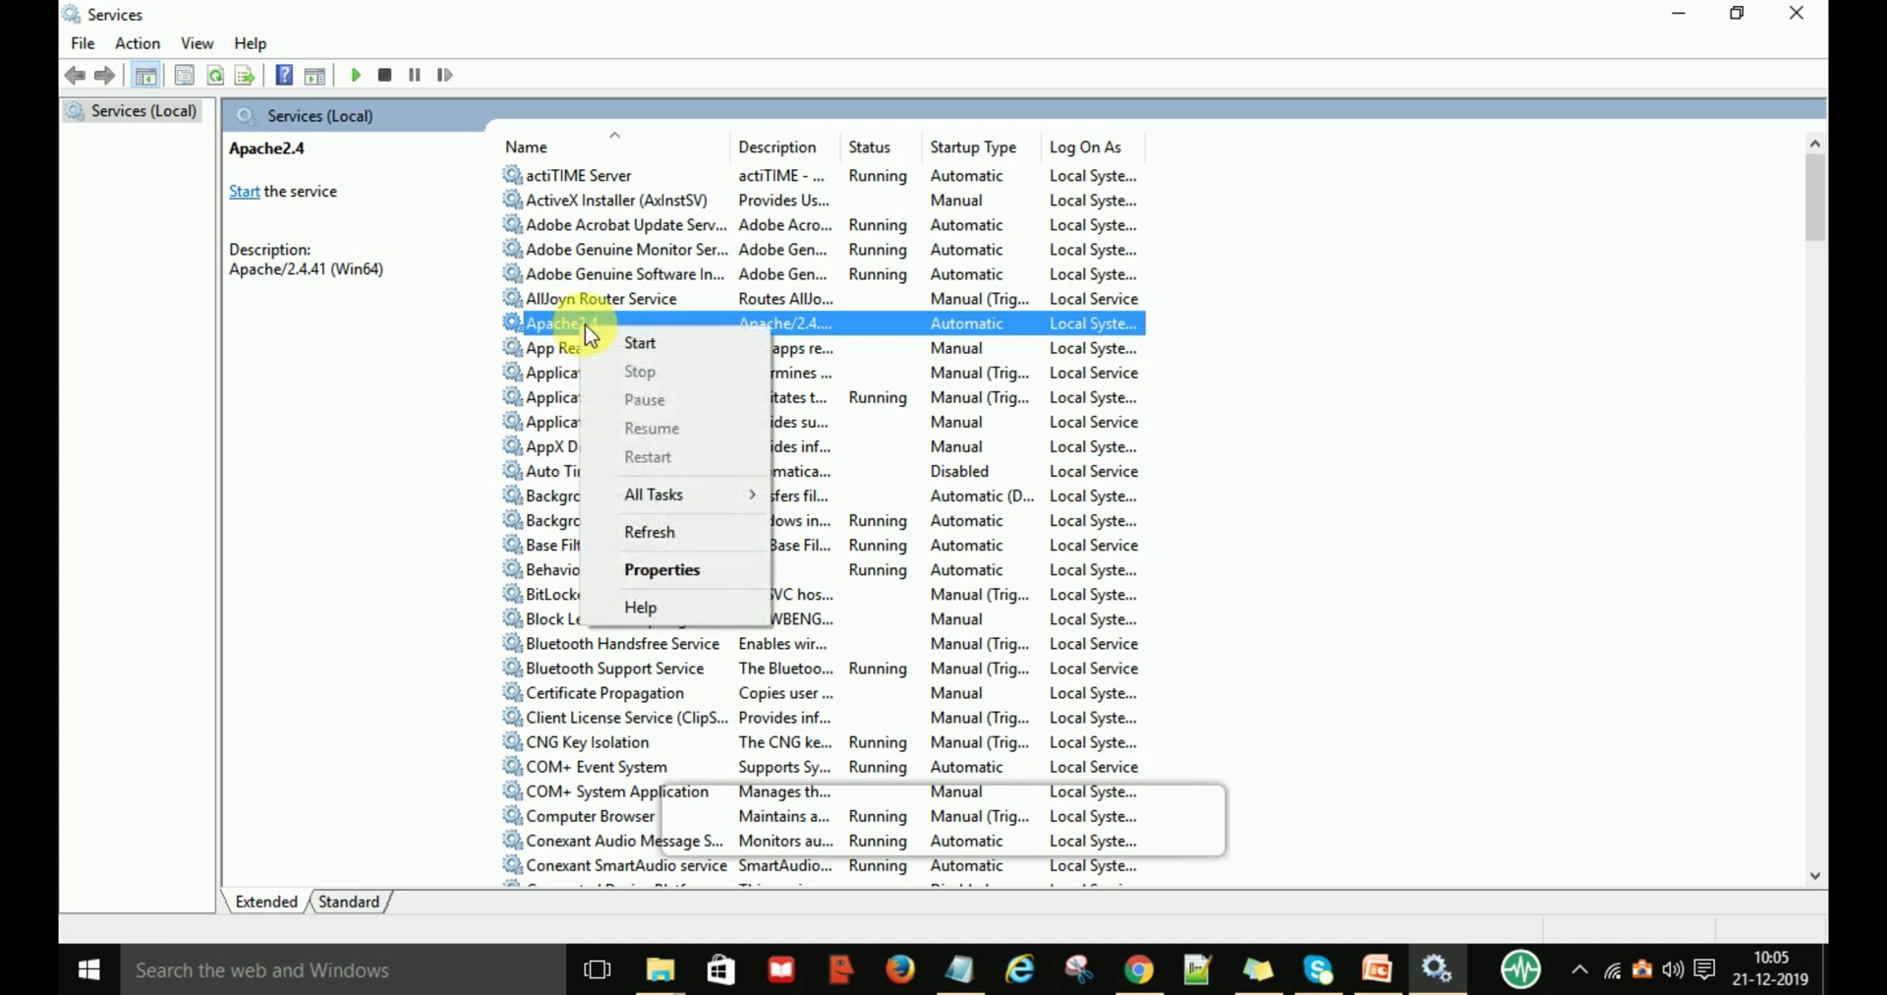
pyautogui.click(634, 340)
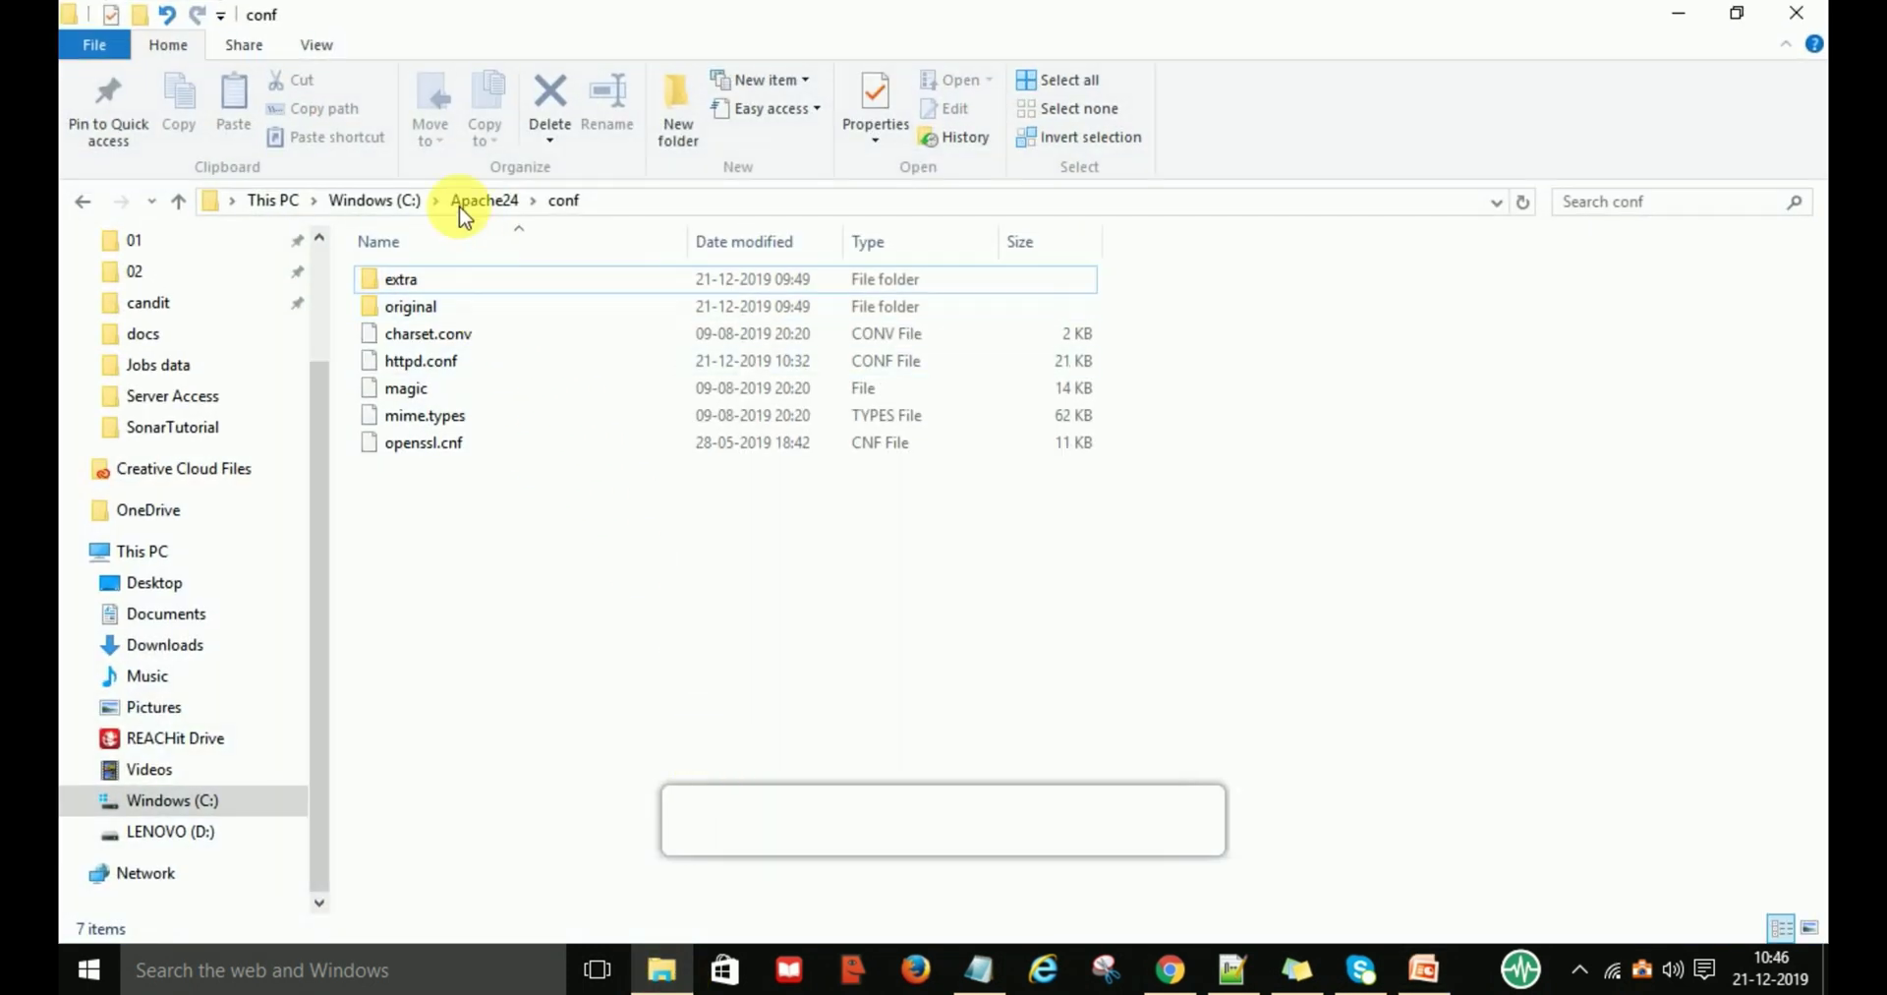
# Open C:\Apache24\conf\httpd.conf in Notepad++ from File Explorer.
pyautogui.click(479, 201)
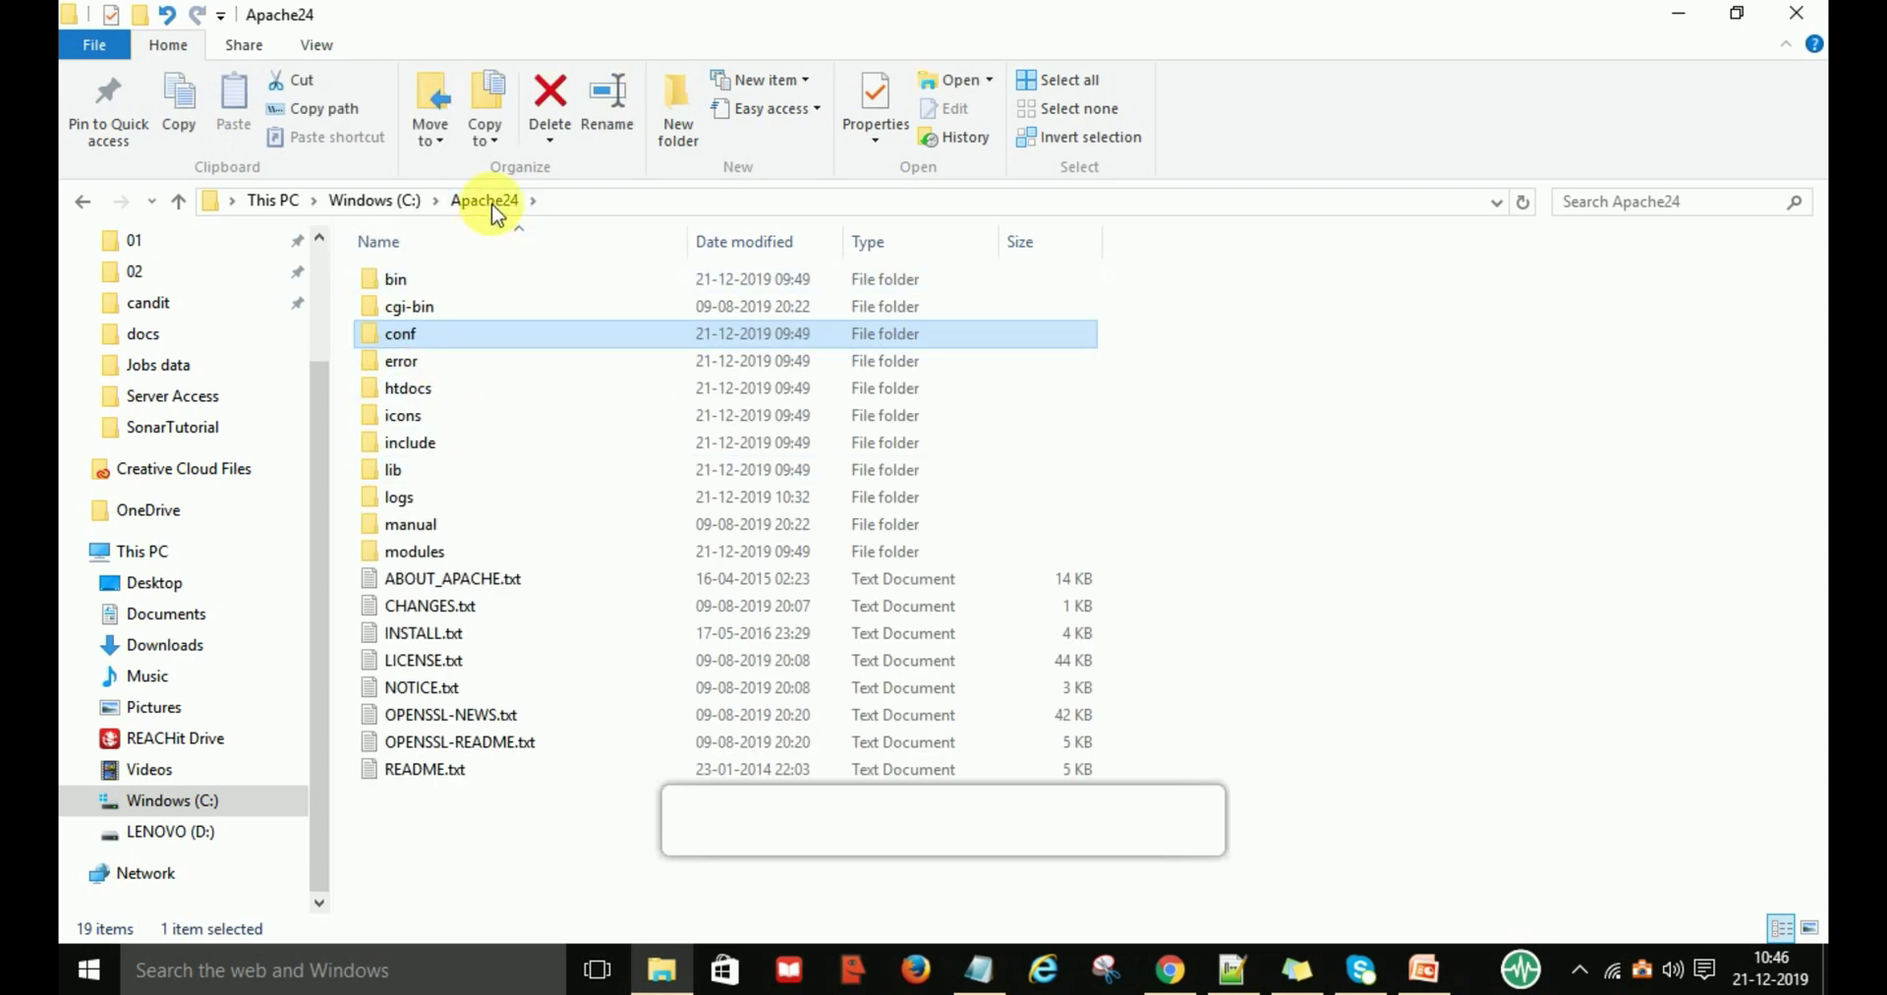
pyautogui.doubleClick(414, 340)
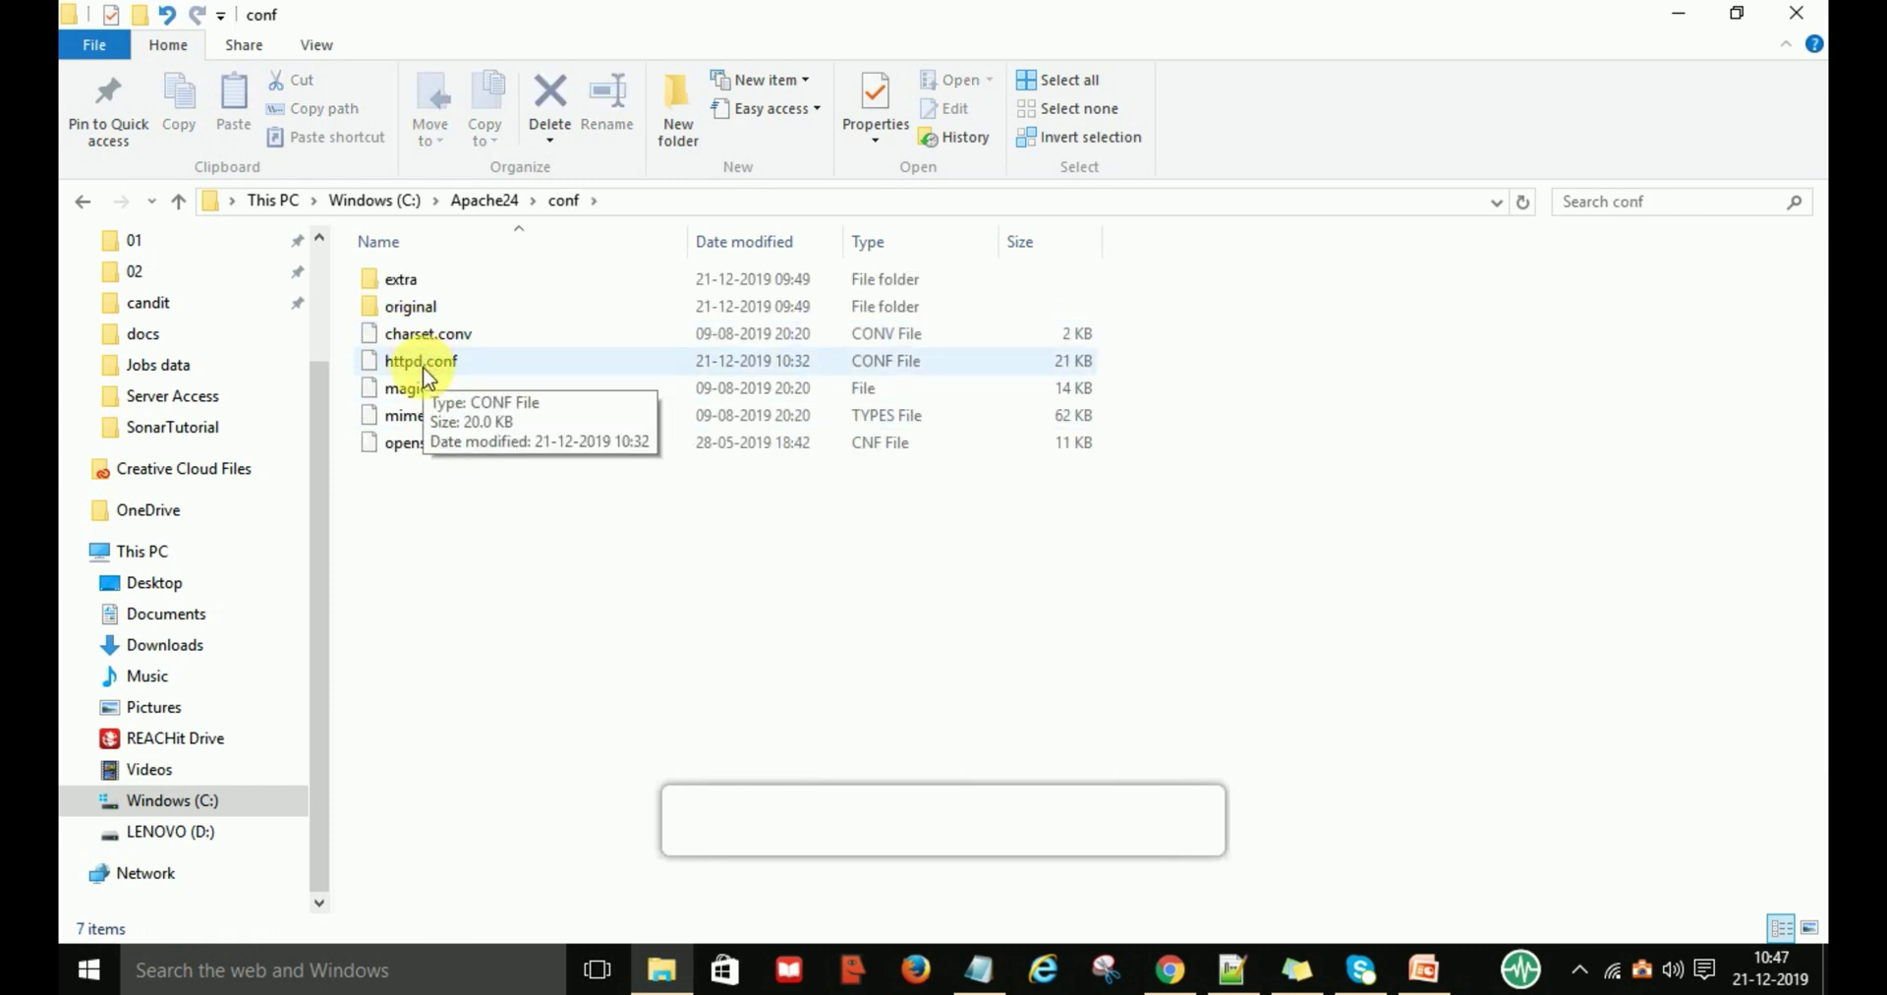
pyautogui.rightClick(428, 371)
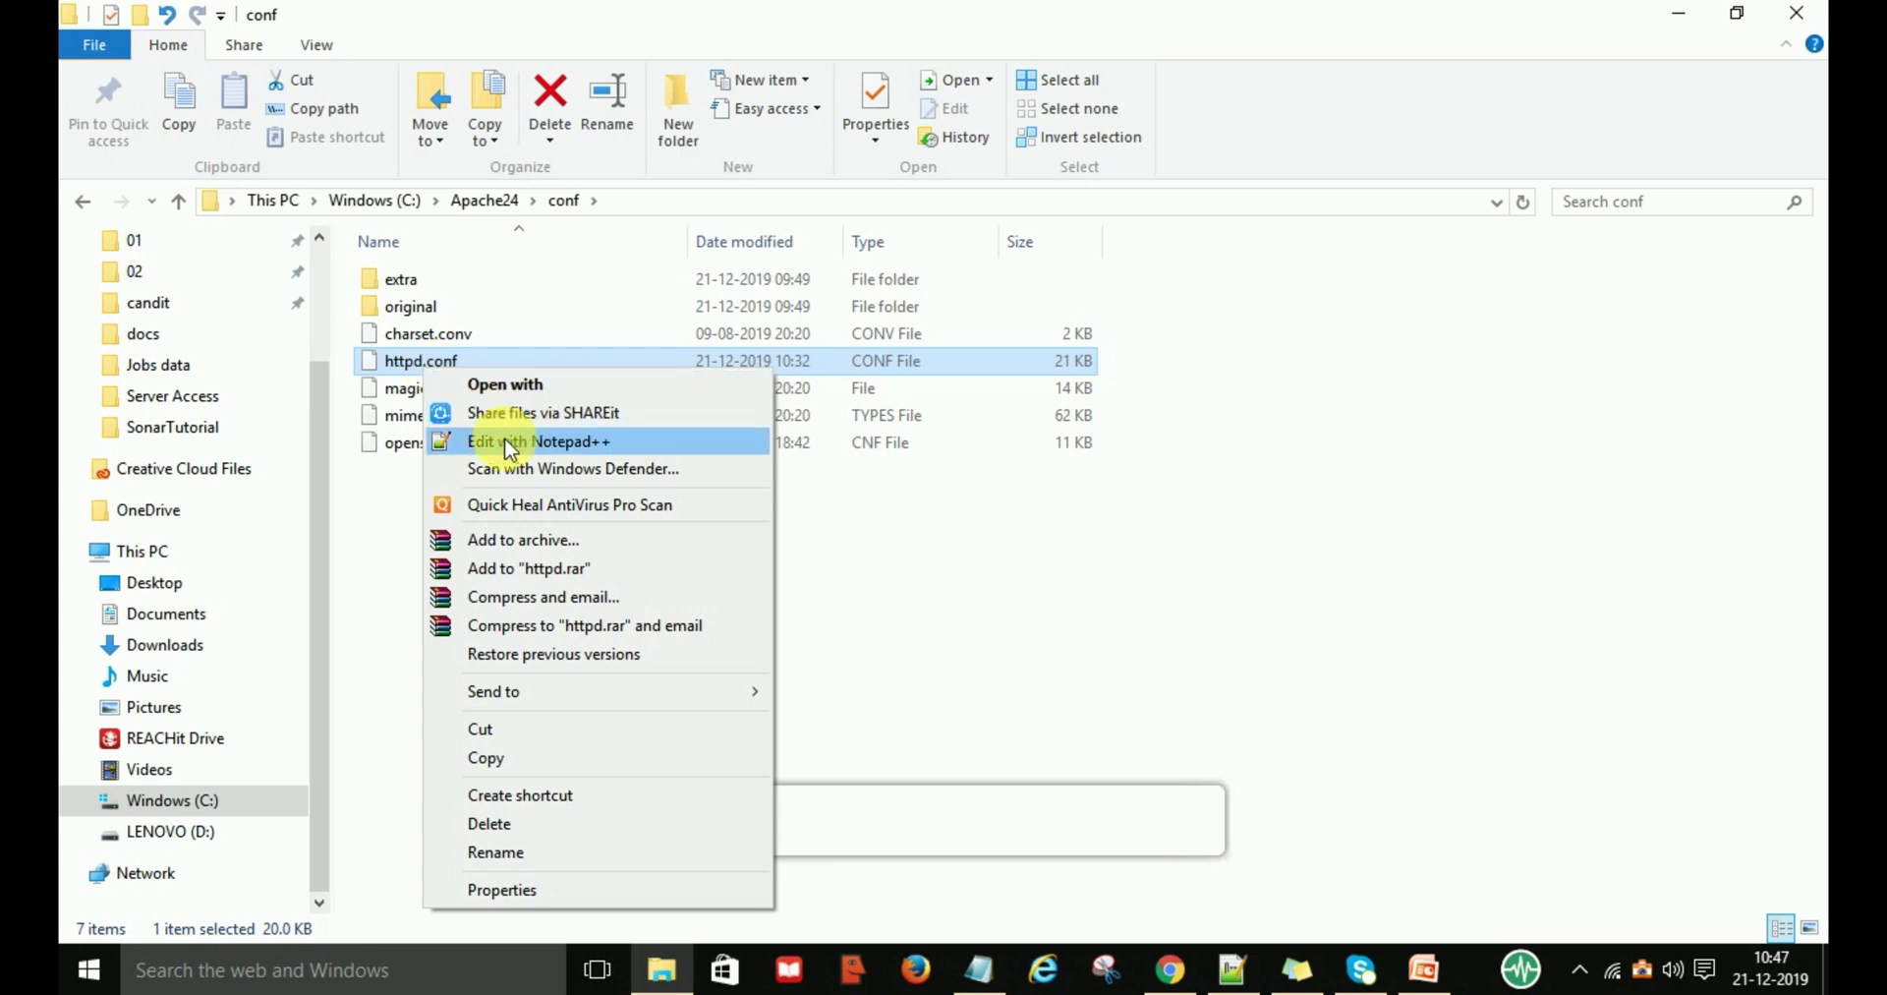
pyautogui.click(505, 439)
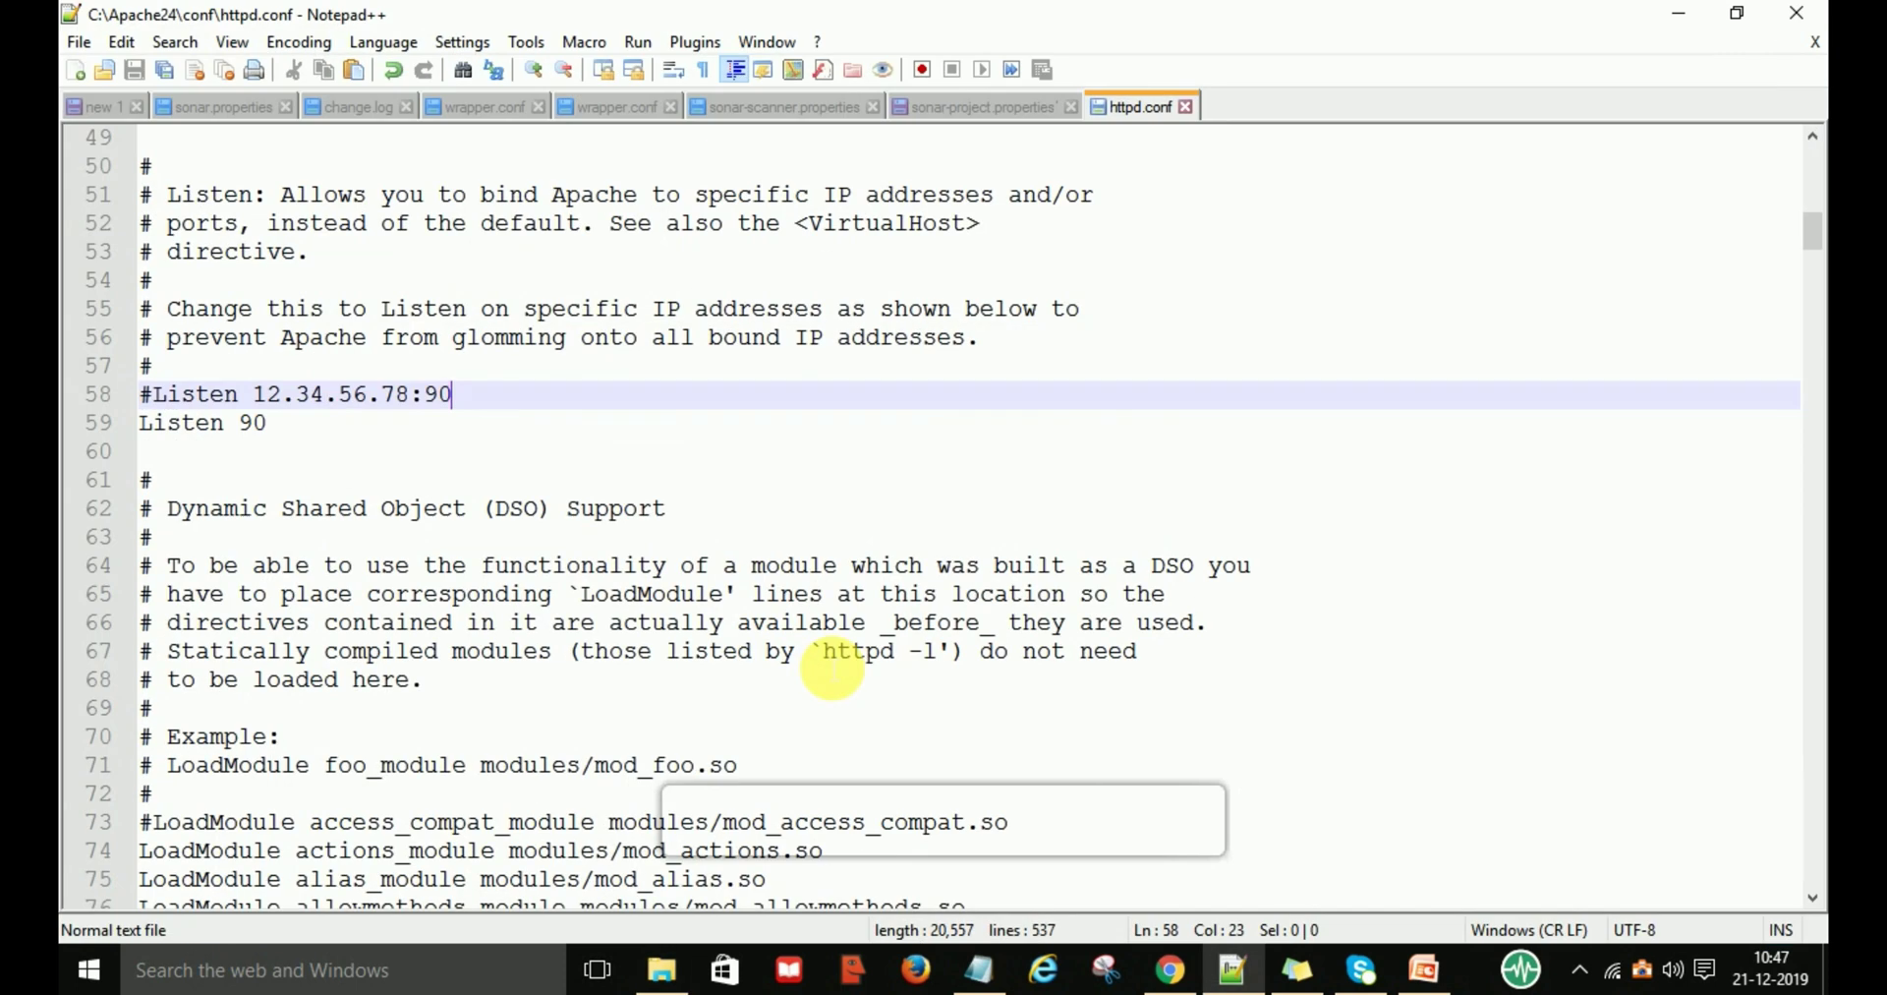
# Change the port from 90 to 80 on both Listen lines (58 and 59) of httpd.conf.
pyautogui.click(547, 451)
pyautogui.scroll(12, 549, 457)
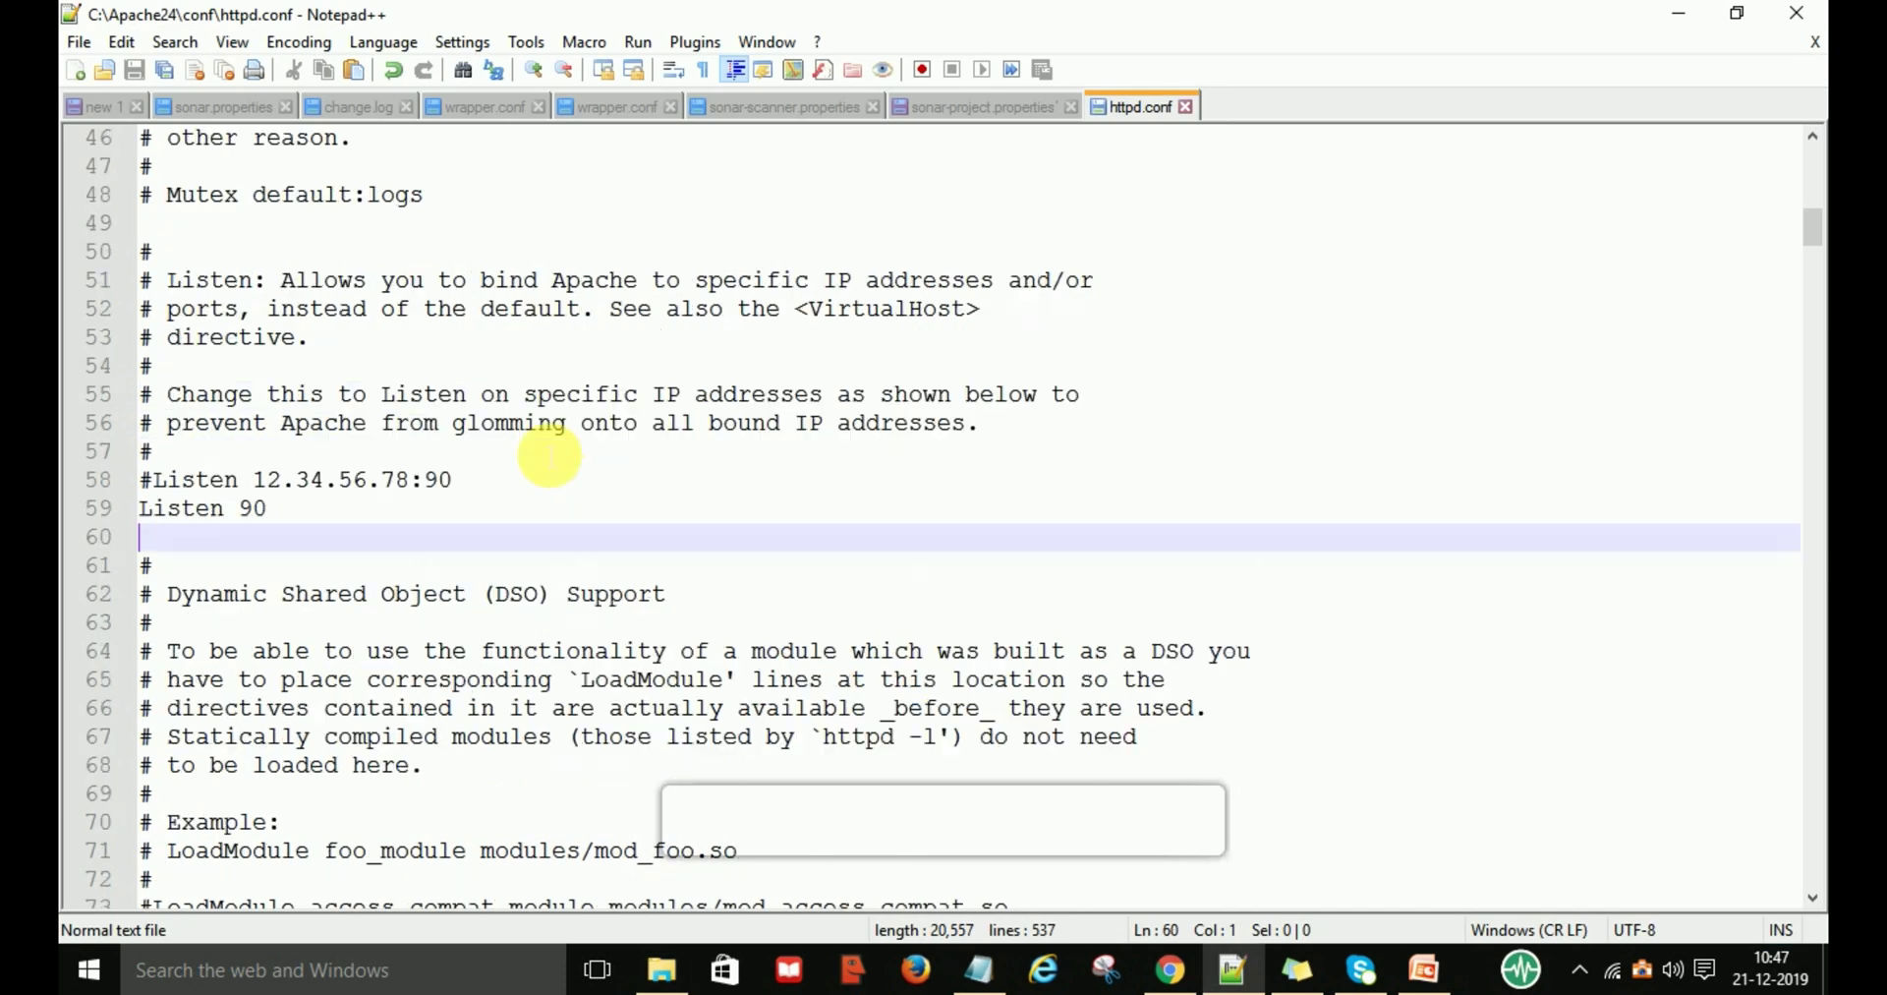
pyautogui.scroll(4, 549, 454)
pyautogui.scroll(-13, 545, 452)
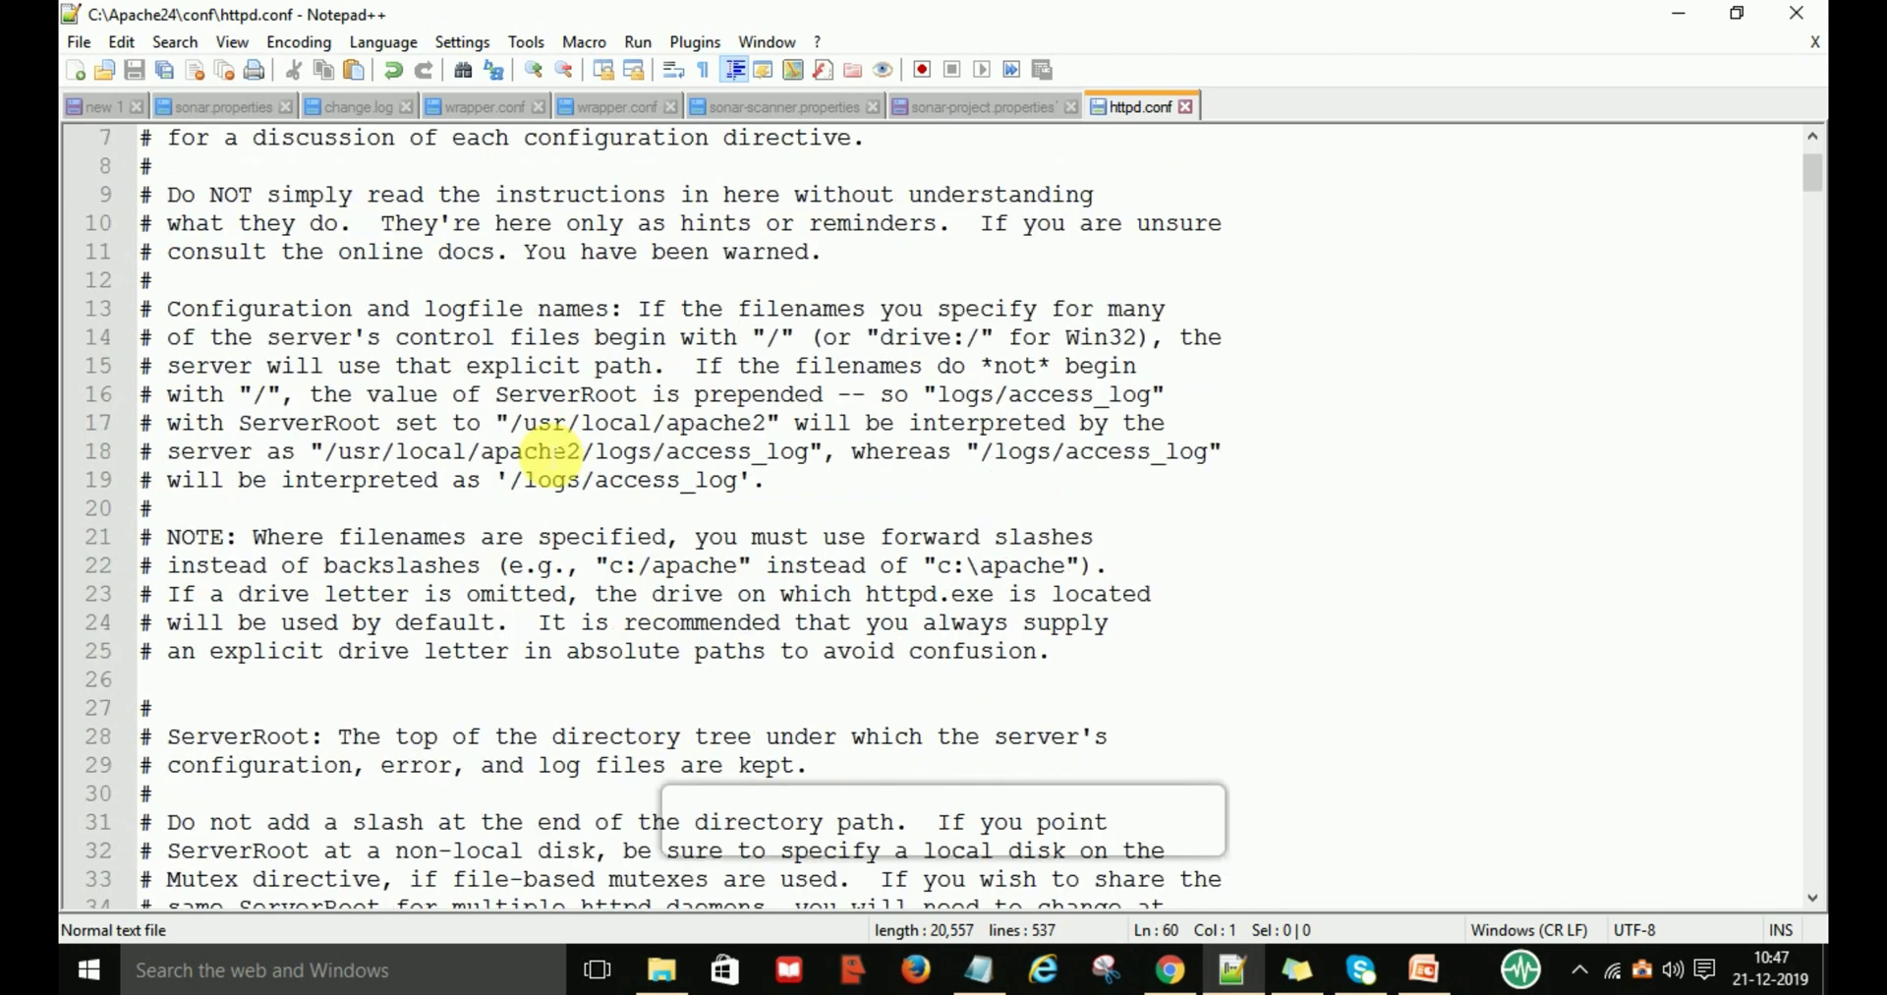
pyautogui.scroll(-3, 550, 440)
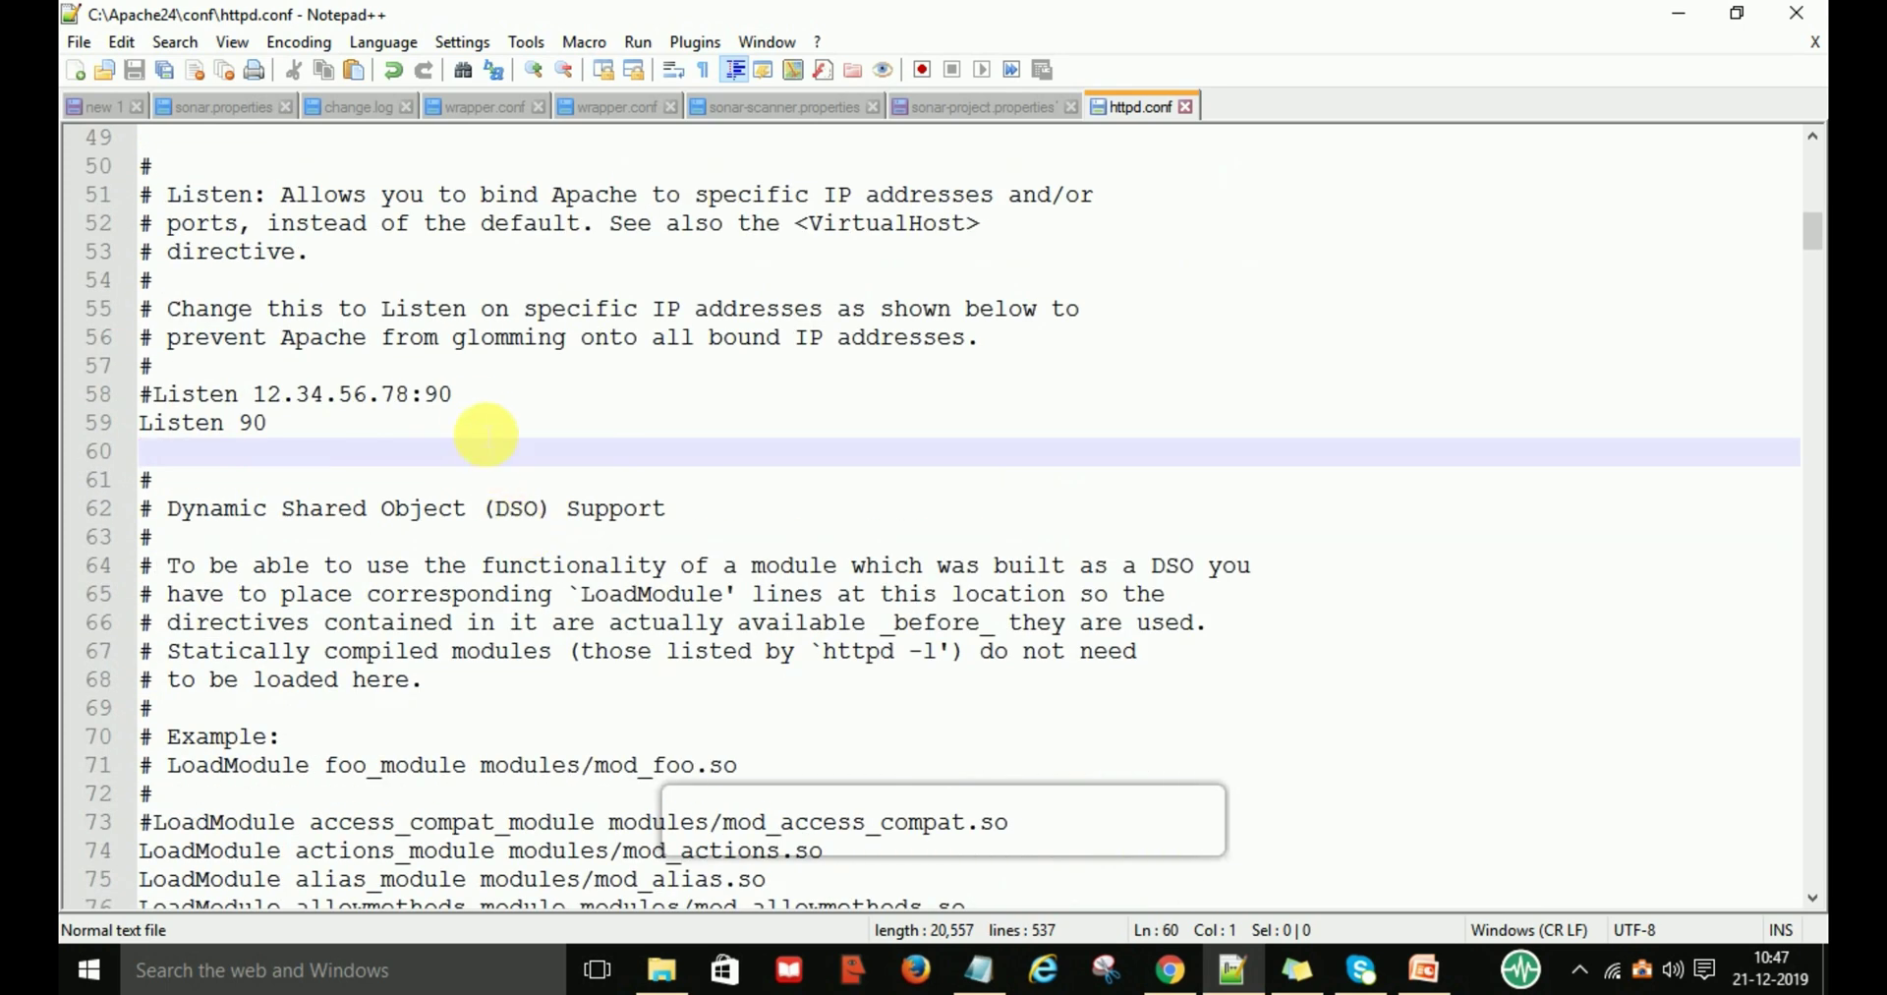
pyautogui.click(475, 396)
pyautogui.press('BackSpace')
pyautogui.press('BackSpace')
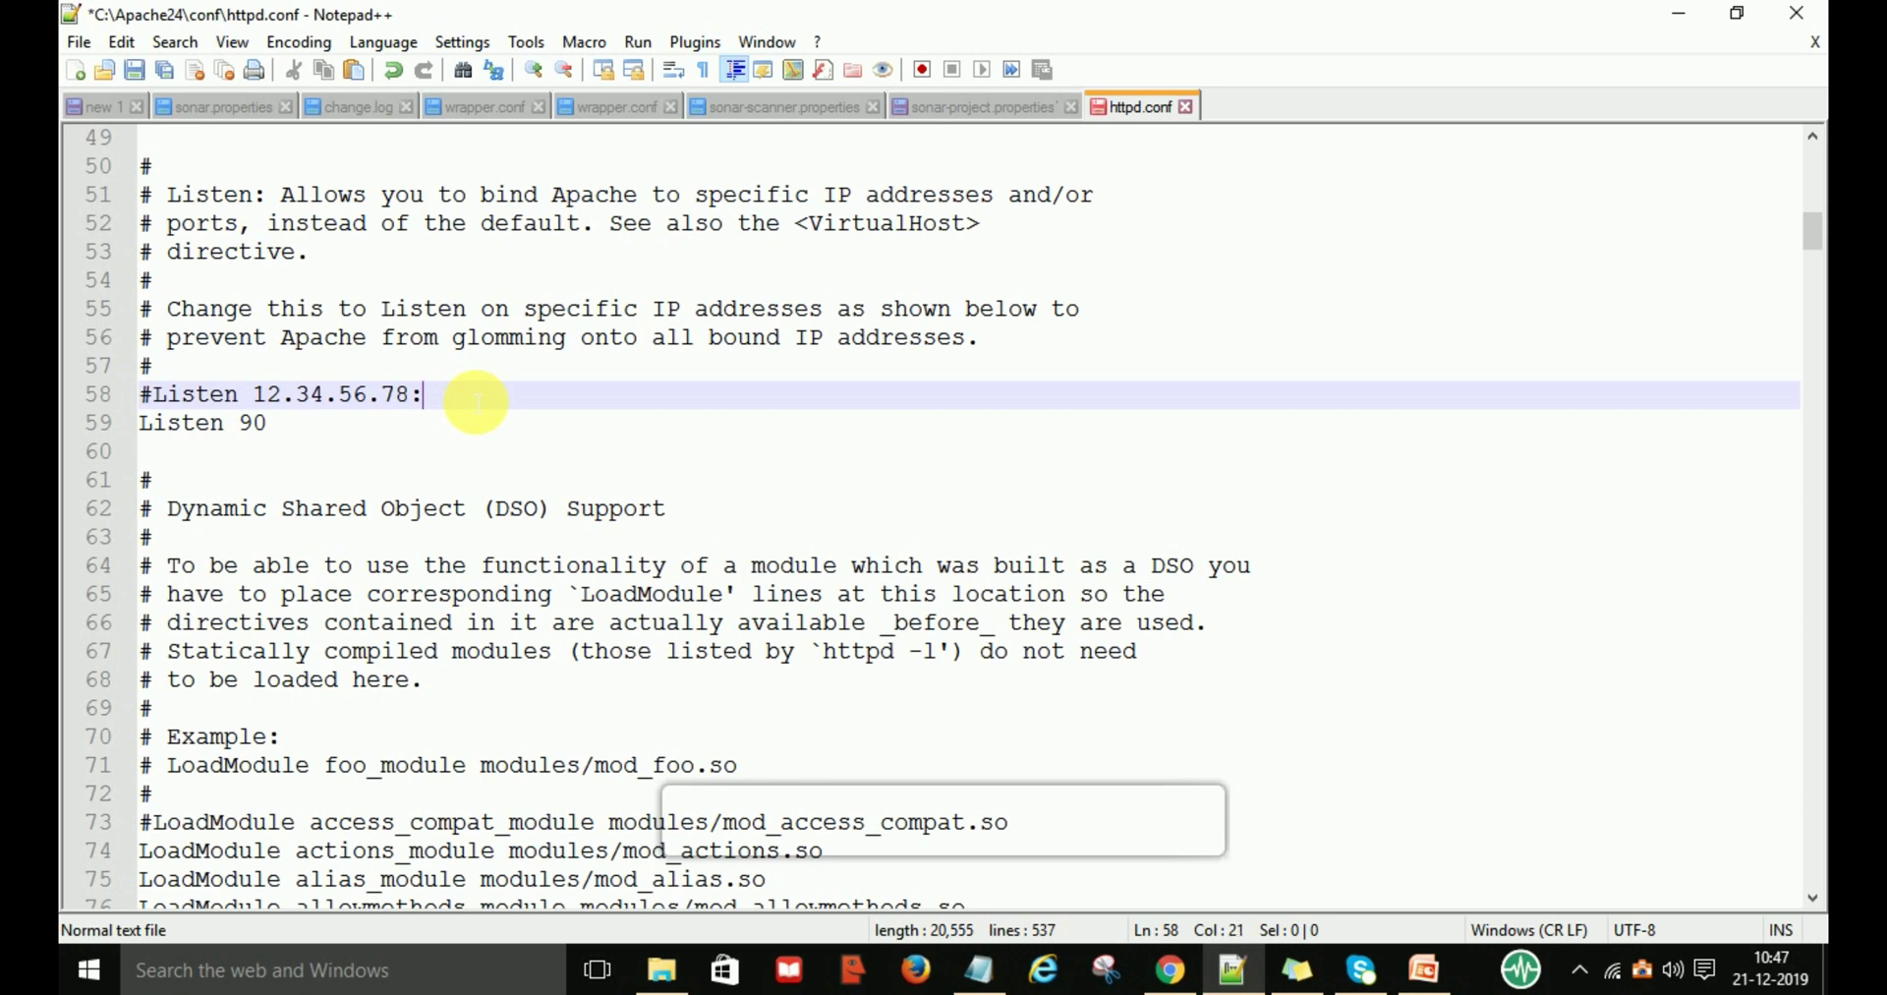
pyautogui.write('80')
pyautogui.click(293, 432)
pyautogui.press('BackSpace')
pyautogui.press('BackSpace')
pyautogui.write('80')
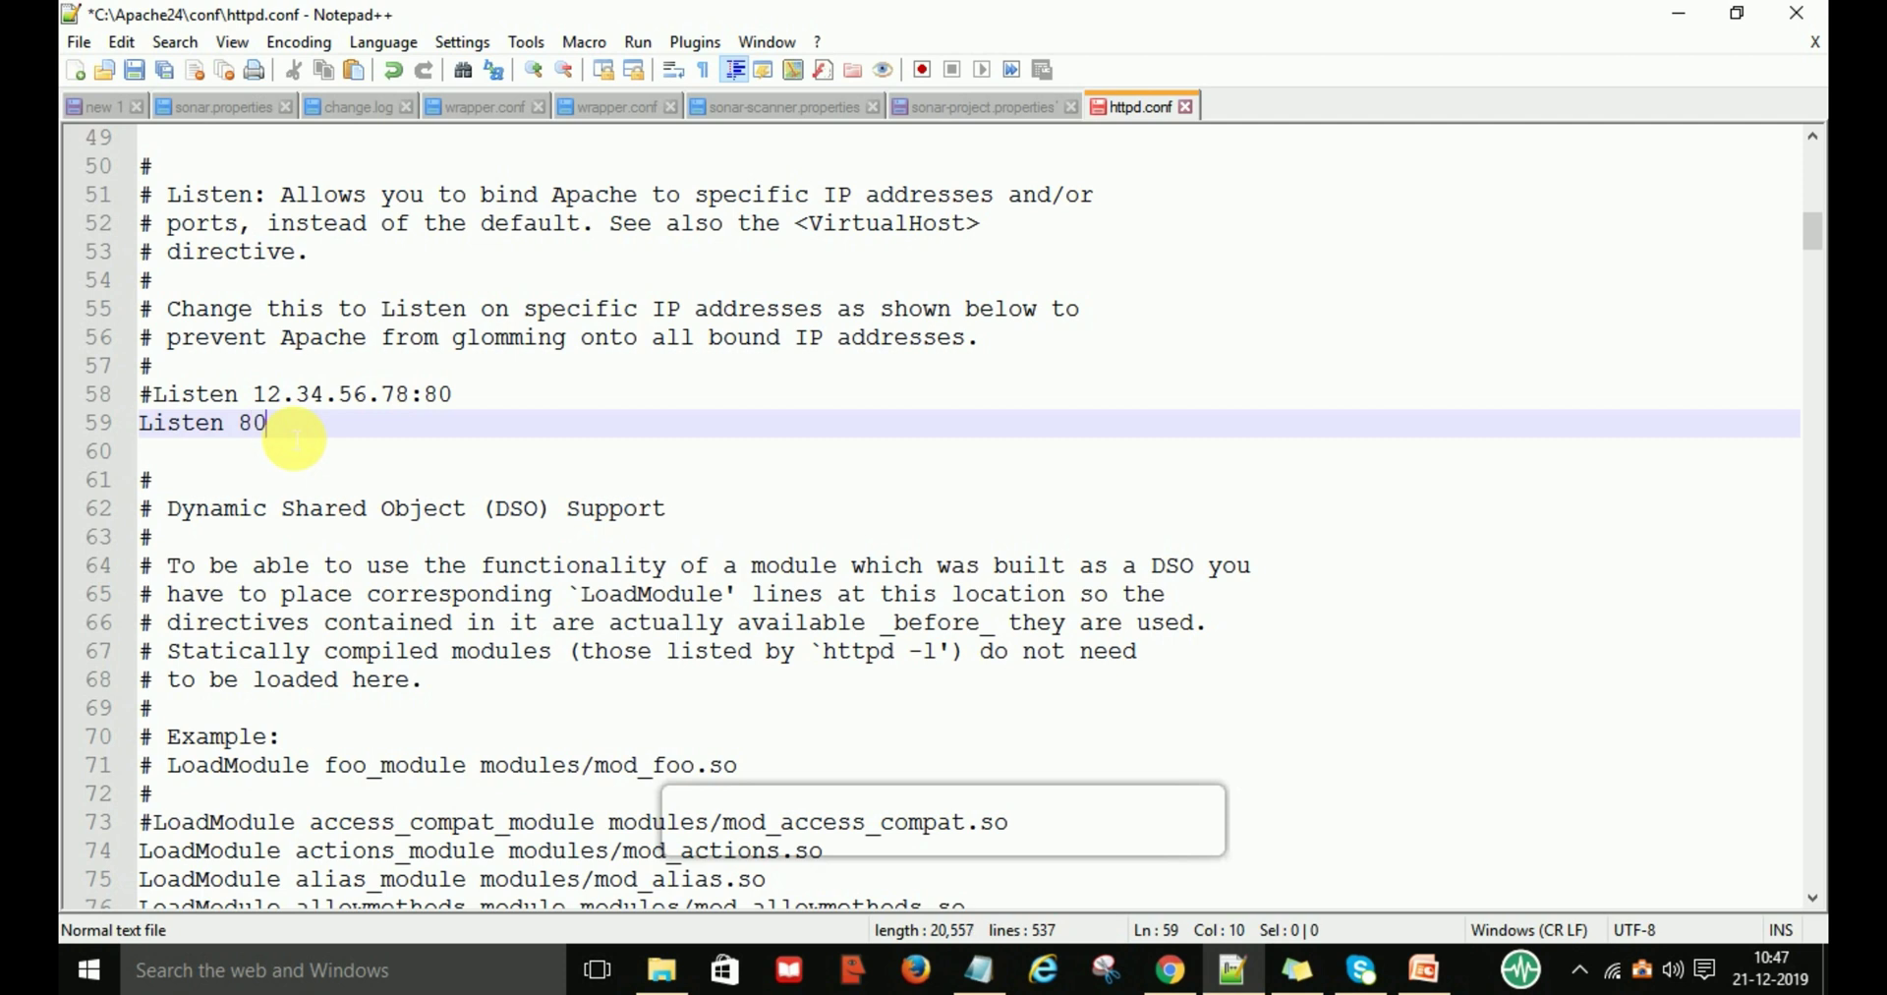
# Review the edited Listen 80 lines around line 58 in httpd.conf.
pyautogui.click(351, 458)
pyautogui.scroll(-2, 589, 510)
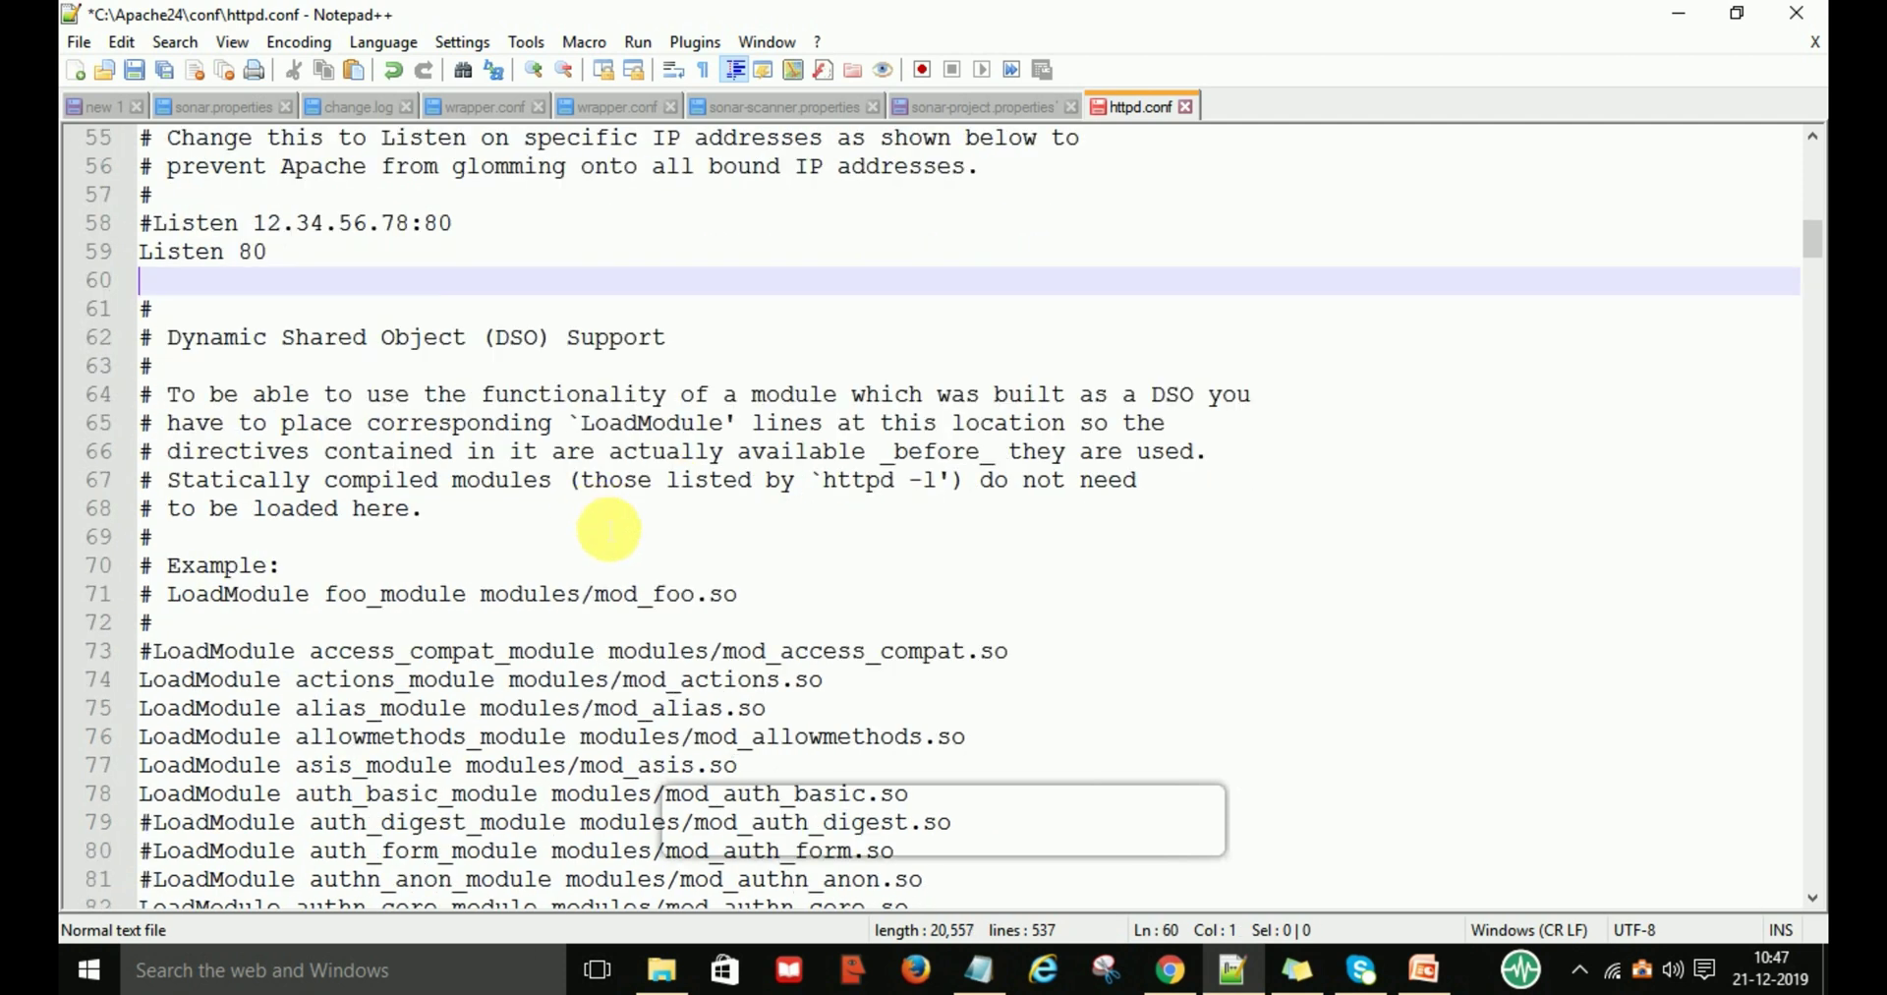
pyautogui.scroll(1, 619, 540)
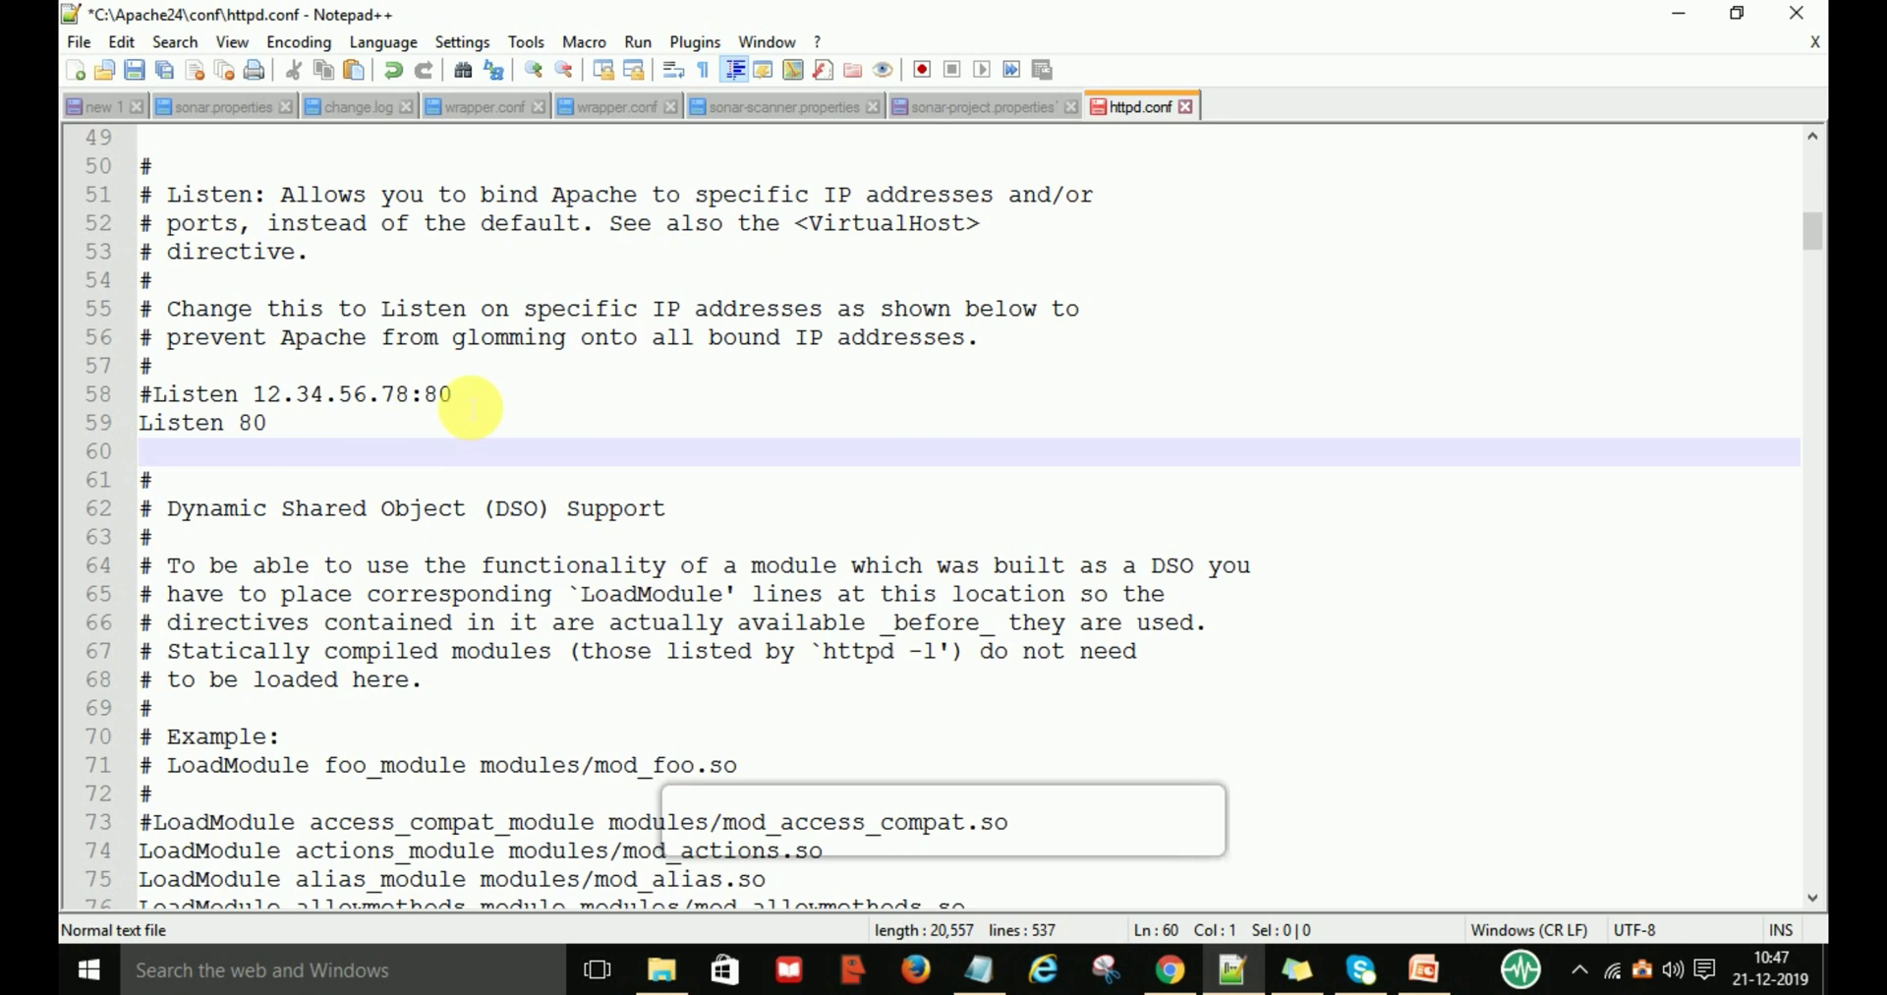
pyautogui.doubleClick(438, 394)
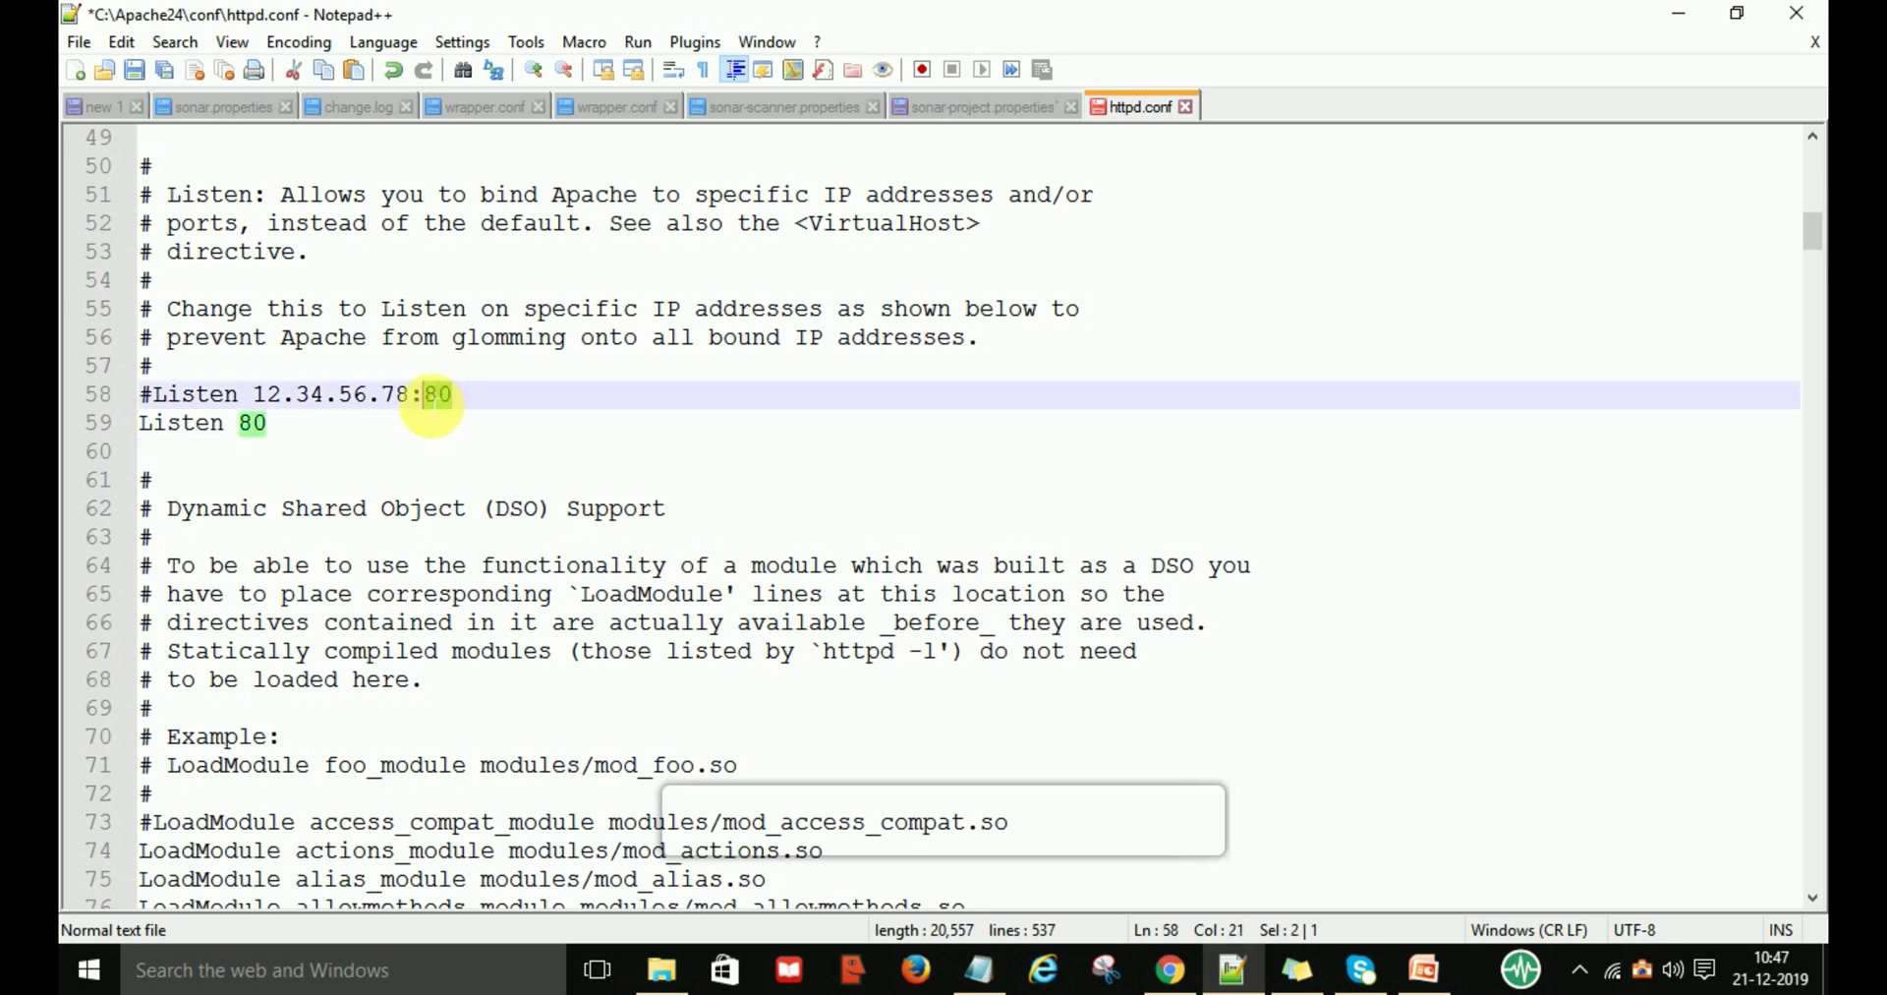
pyautogui.click(280, 429)
pyautogui.click(246, 480)
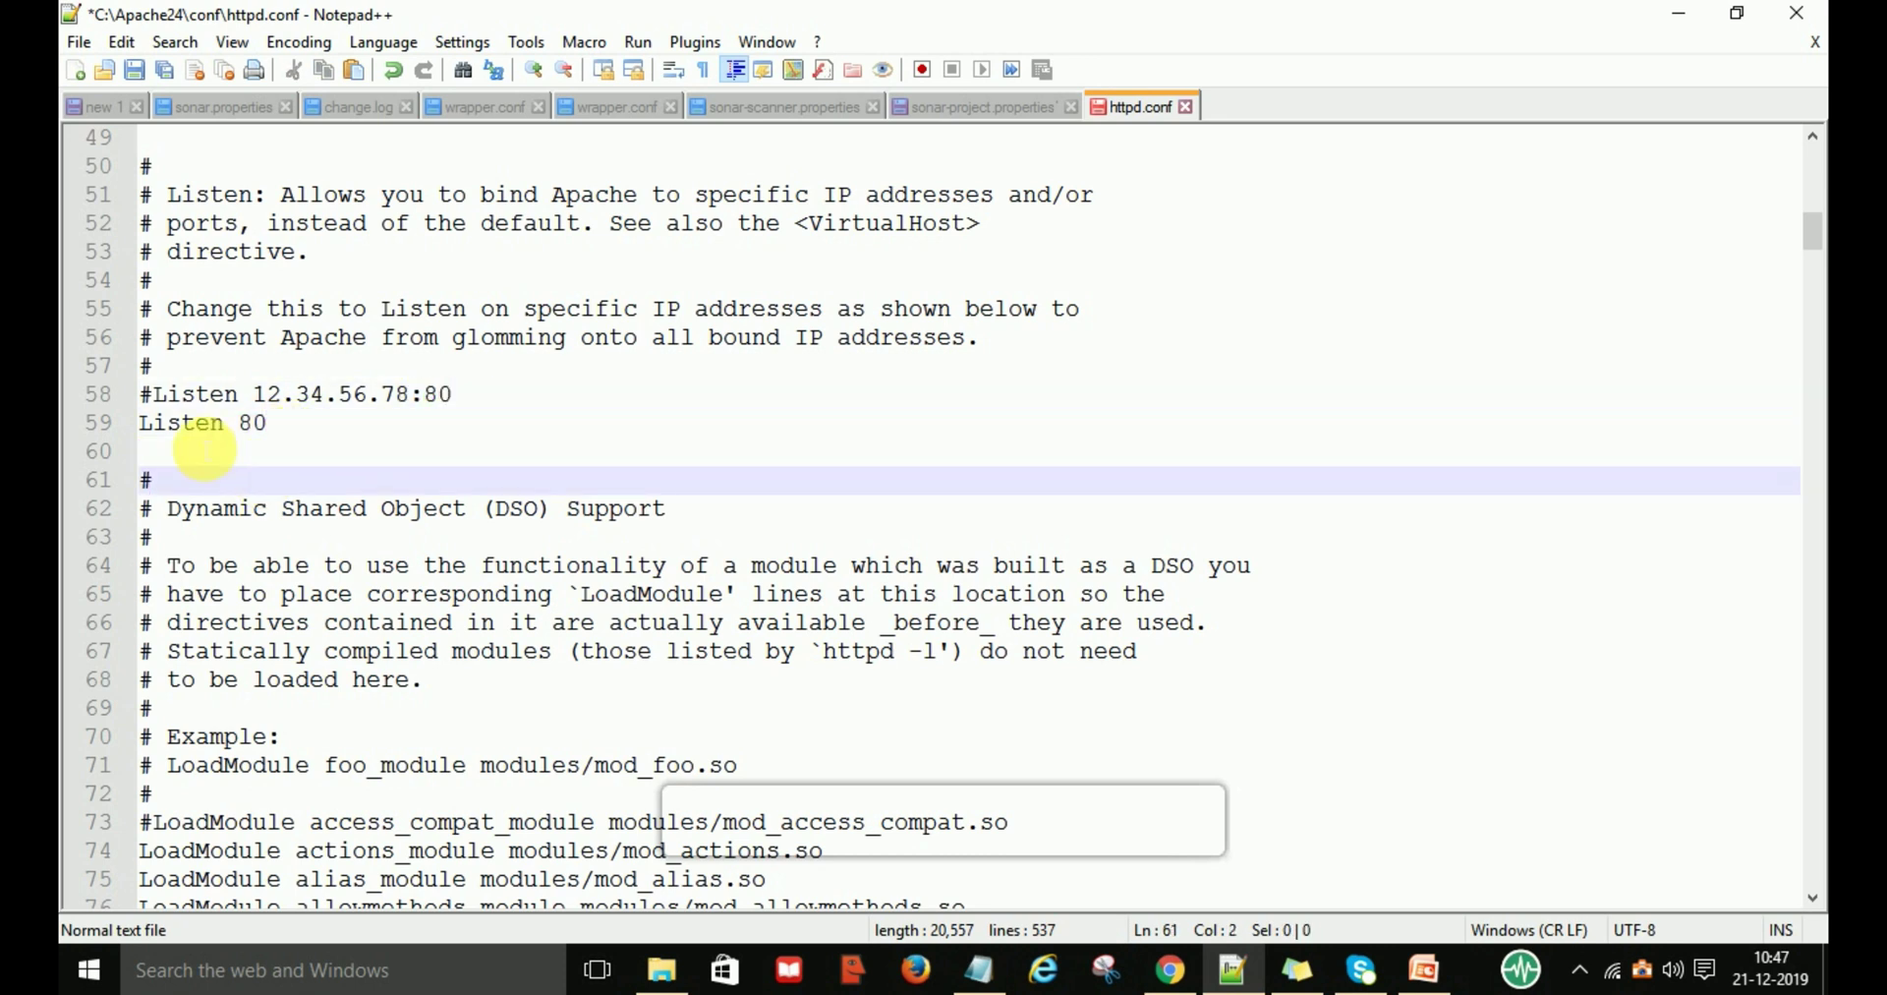
pyautogui.click(227, 452)
pyautogui.click(285, 425)
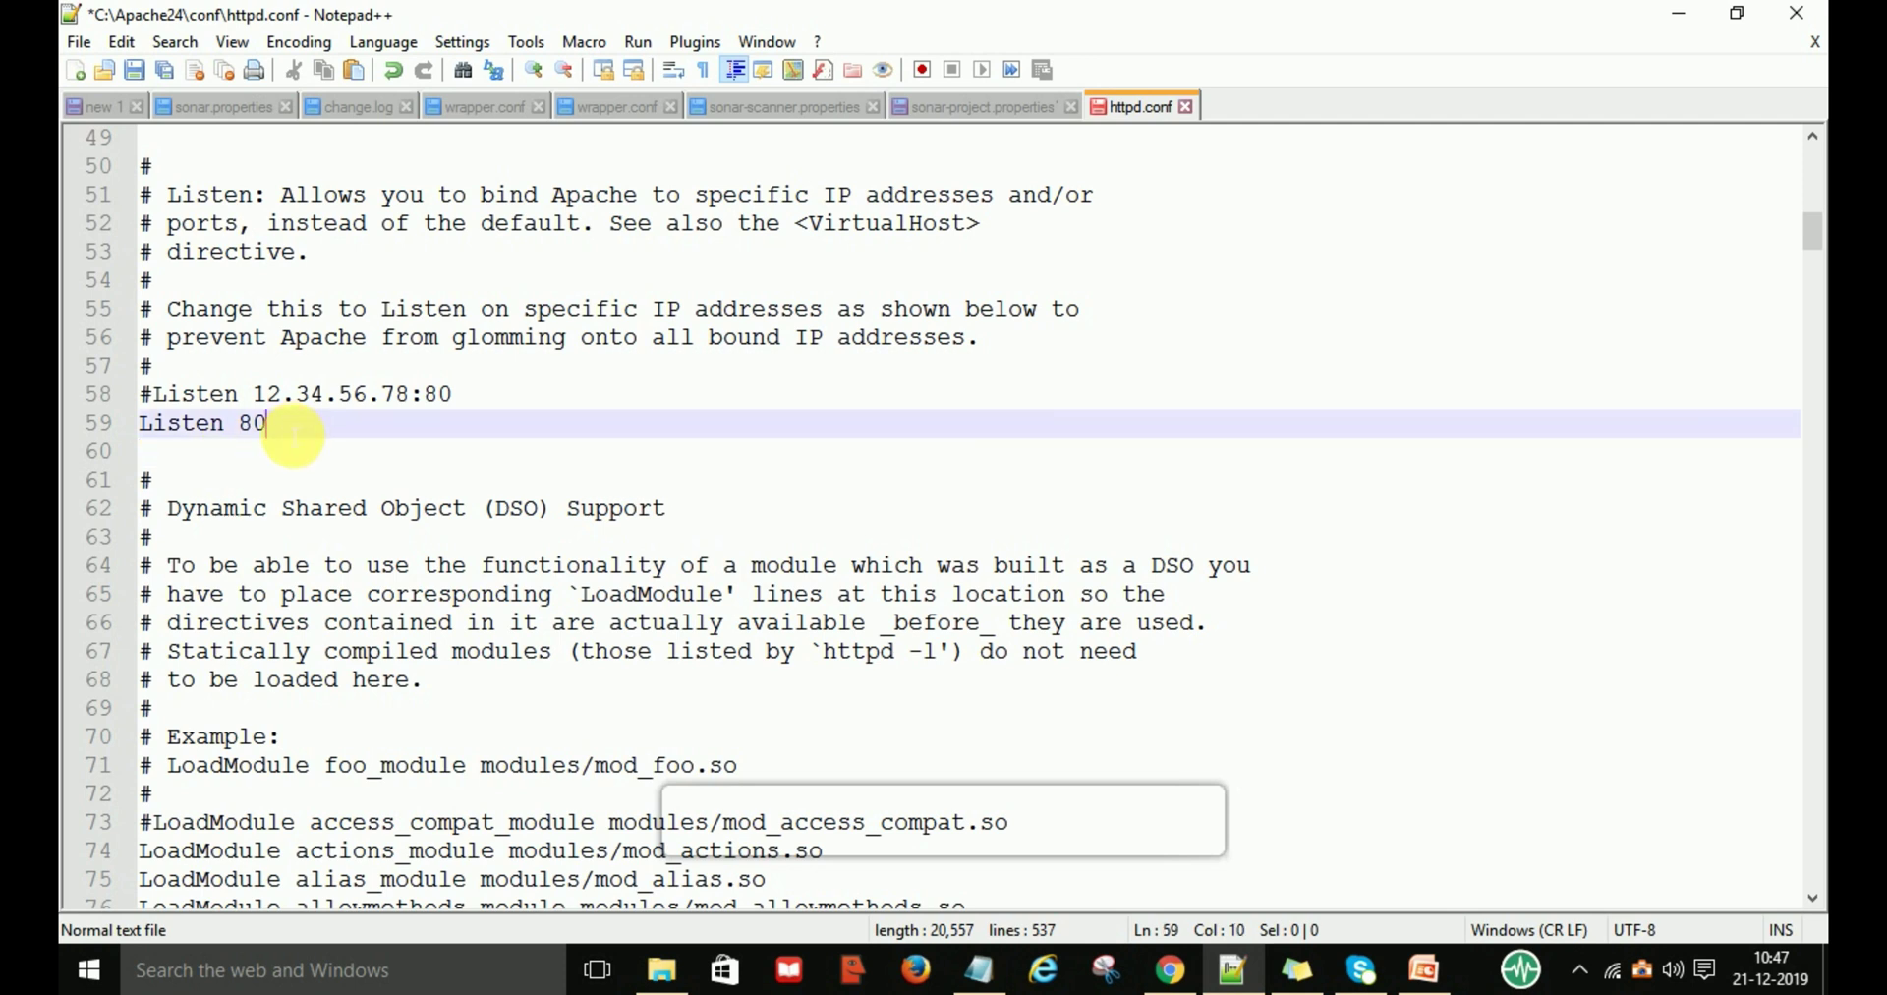
pyautogui.click(227, 454)
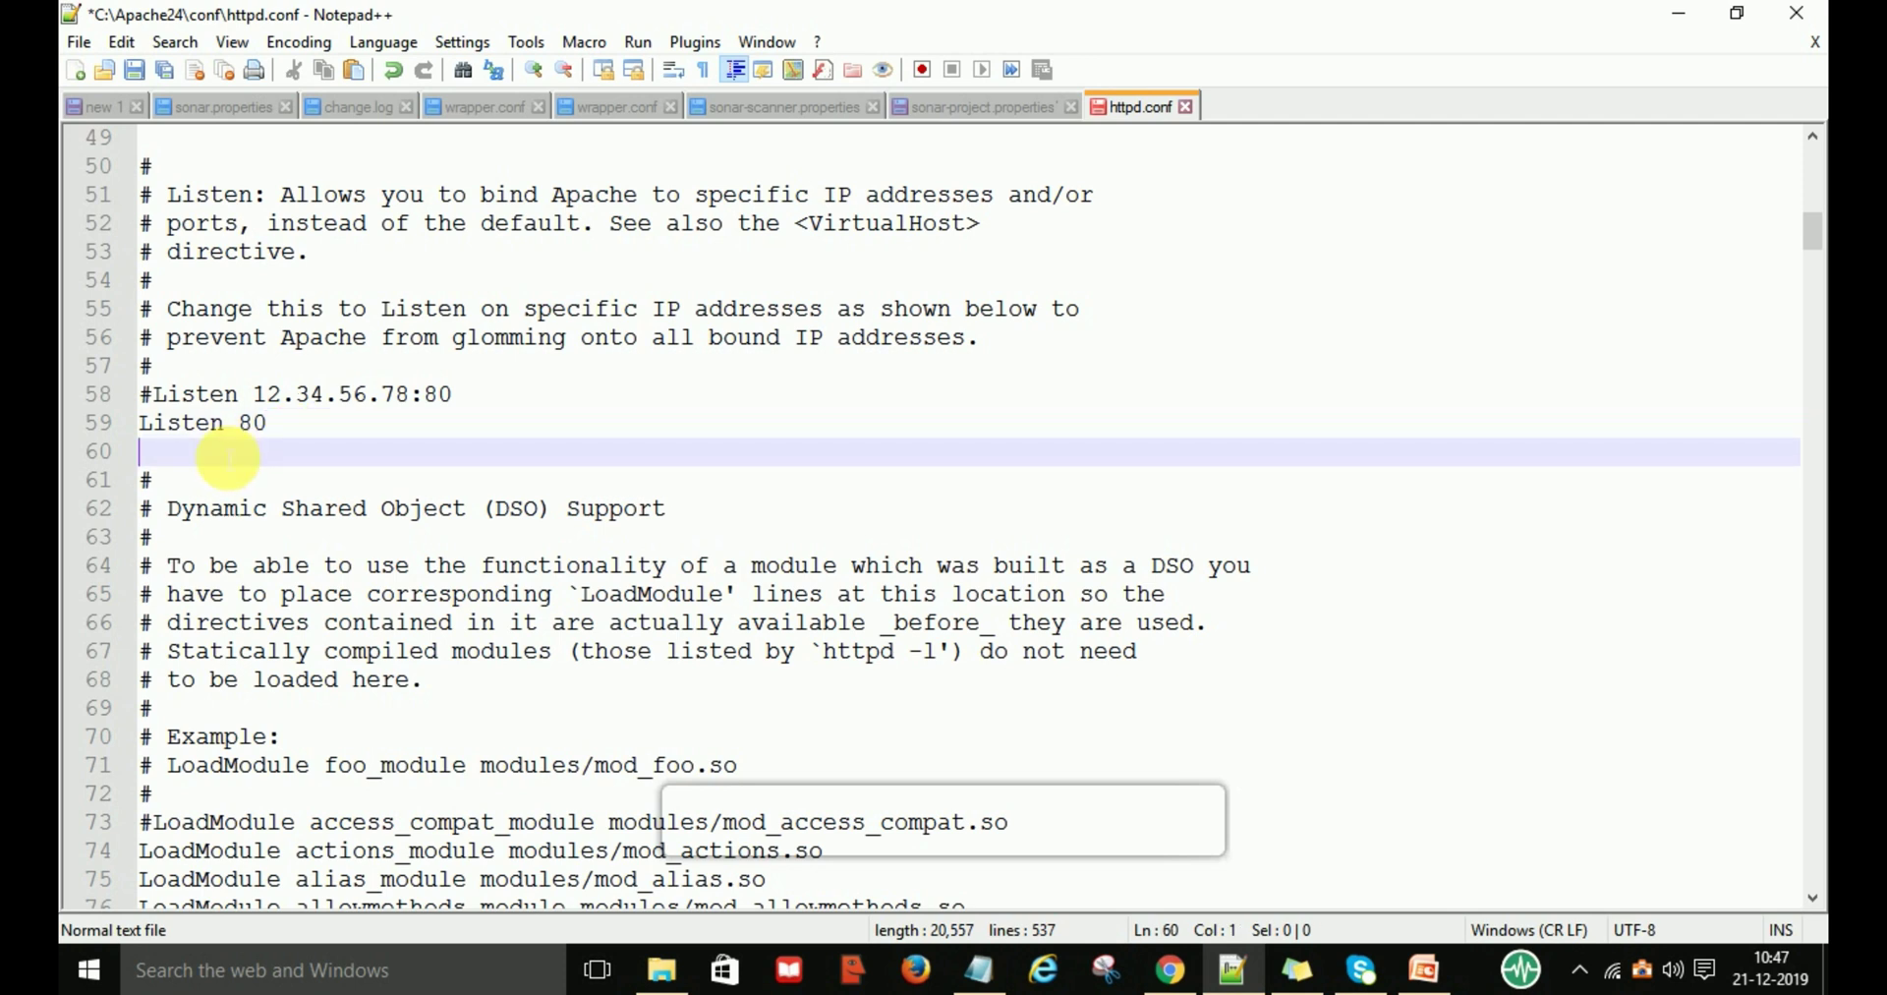
pyautogui.click(461, 398)
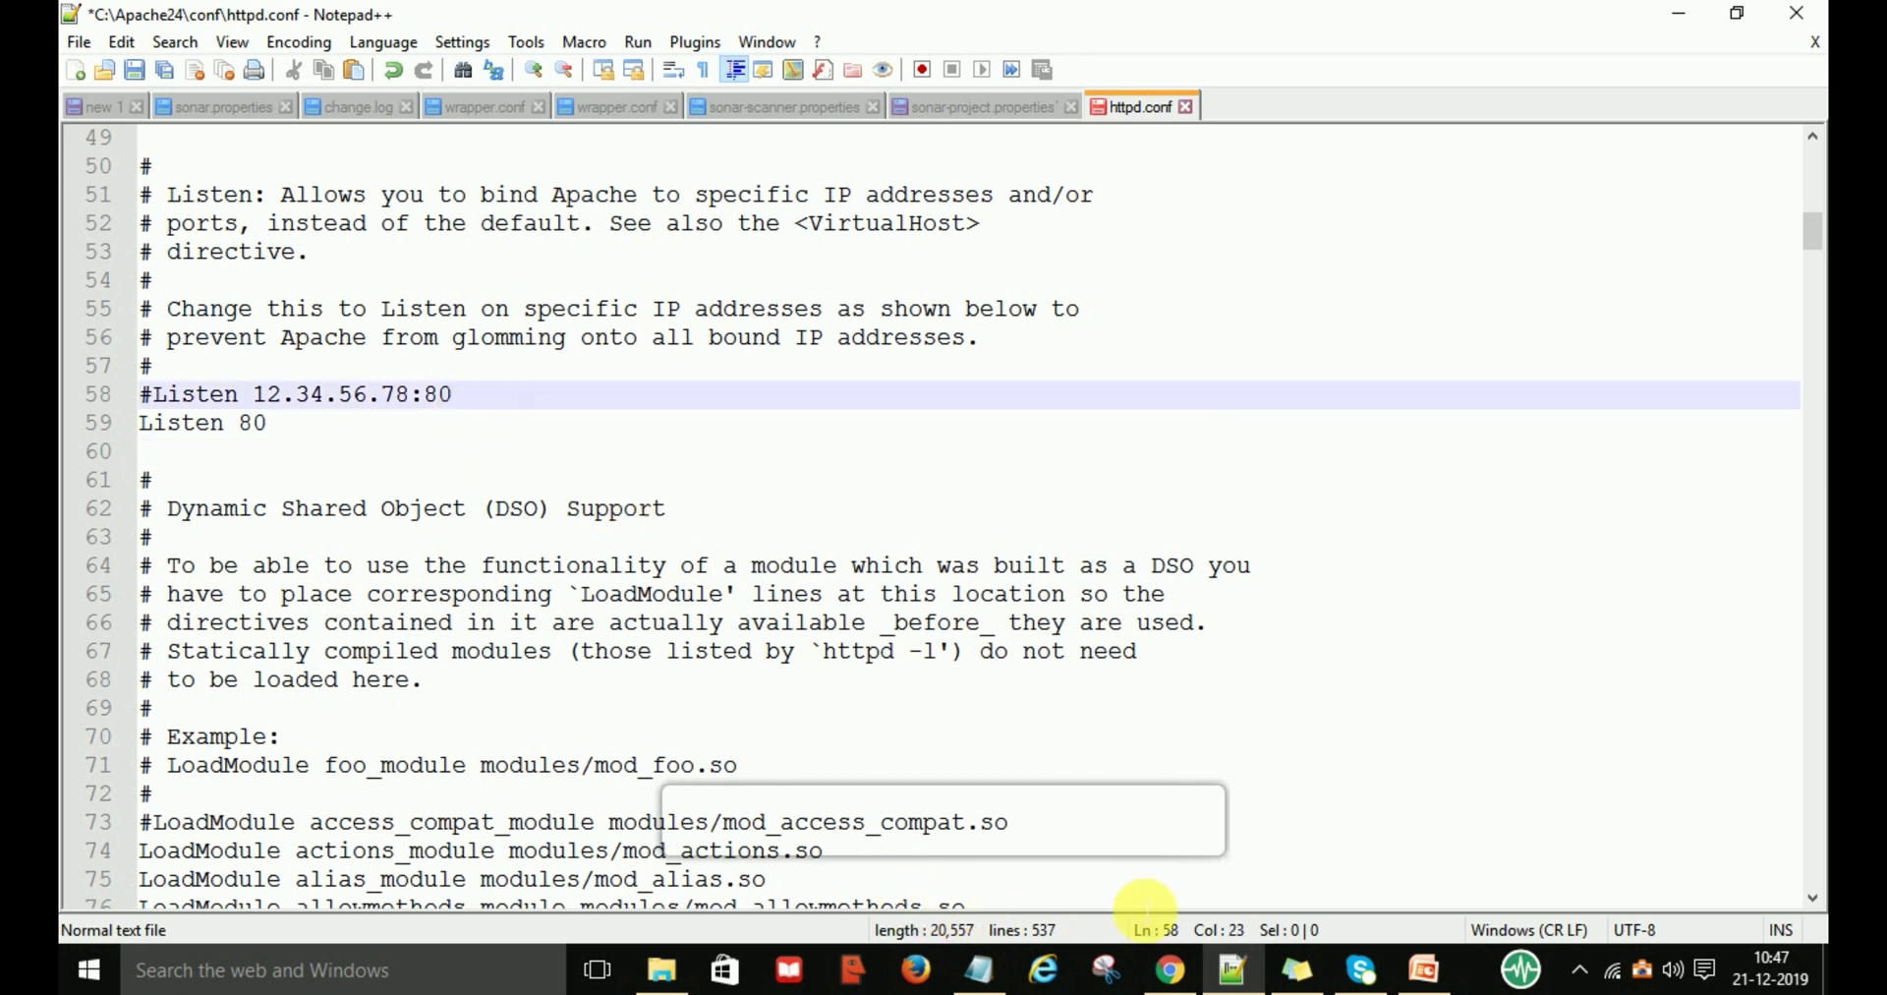
pyautogui.click(1170, 969)
# Load localhost:80 in a new Chrome tab, find an actiTIME login, close it and return to httpd.conf.
pyautogui.click(408, 22)
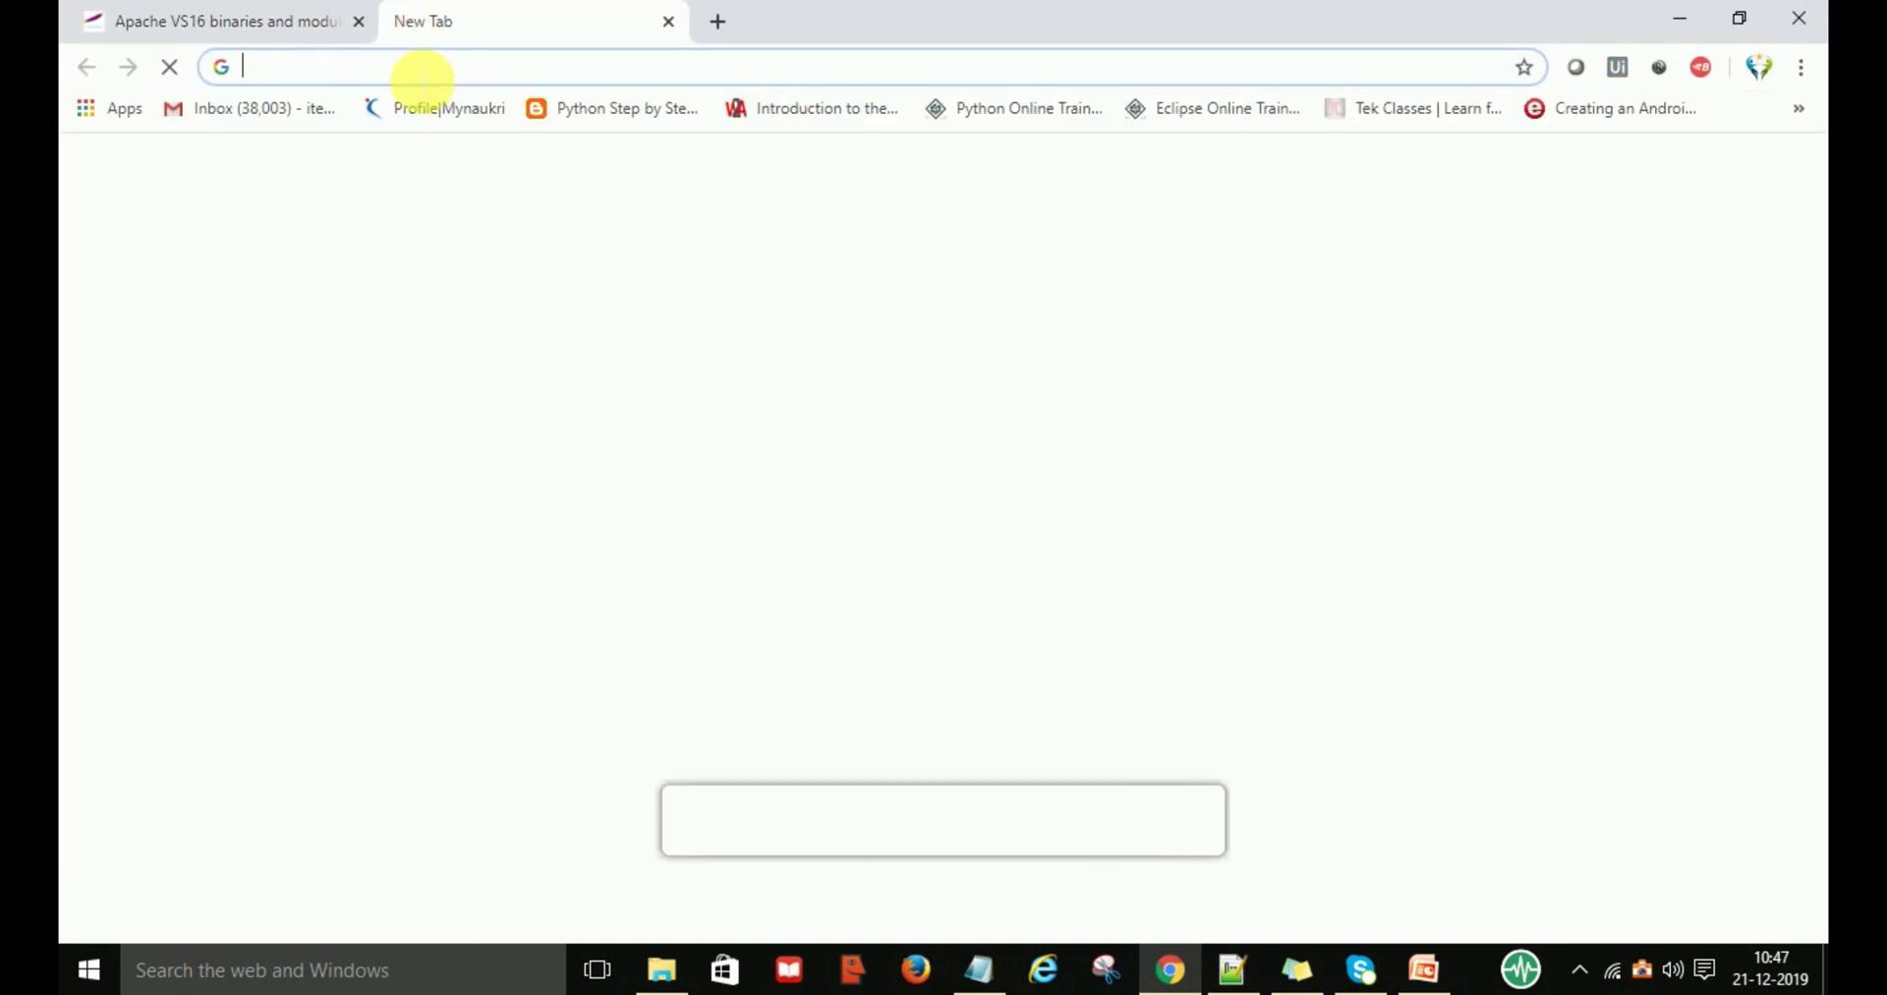
pyautogui.write('lo')
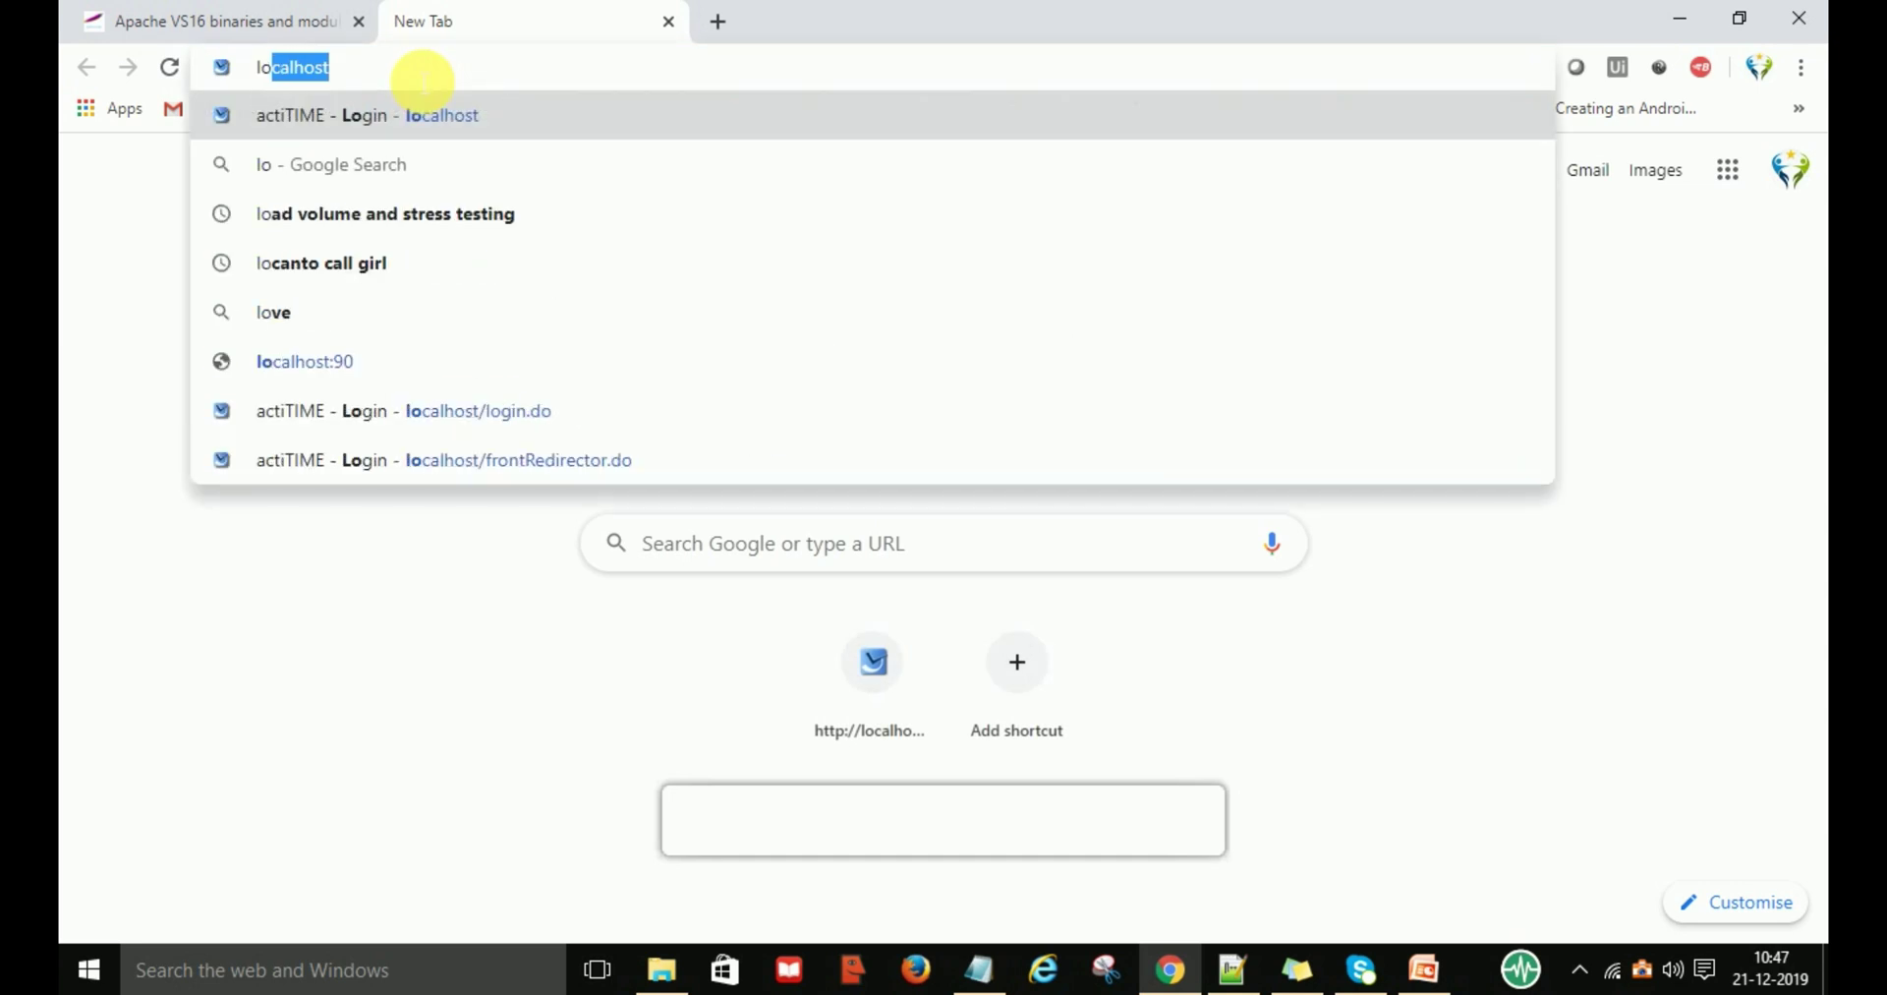
pyautogui.write('calhost:')
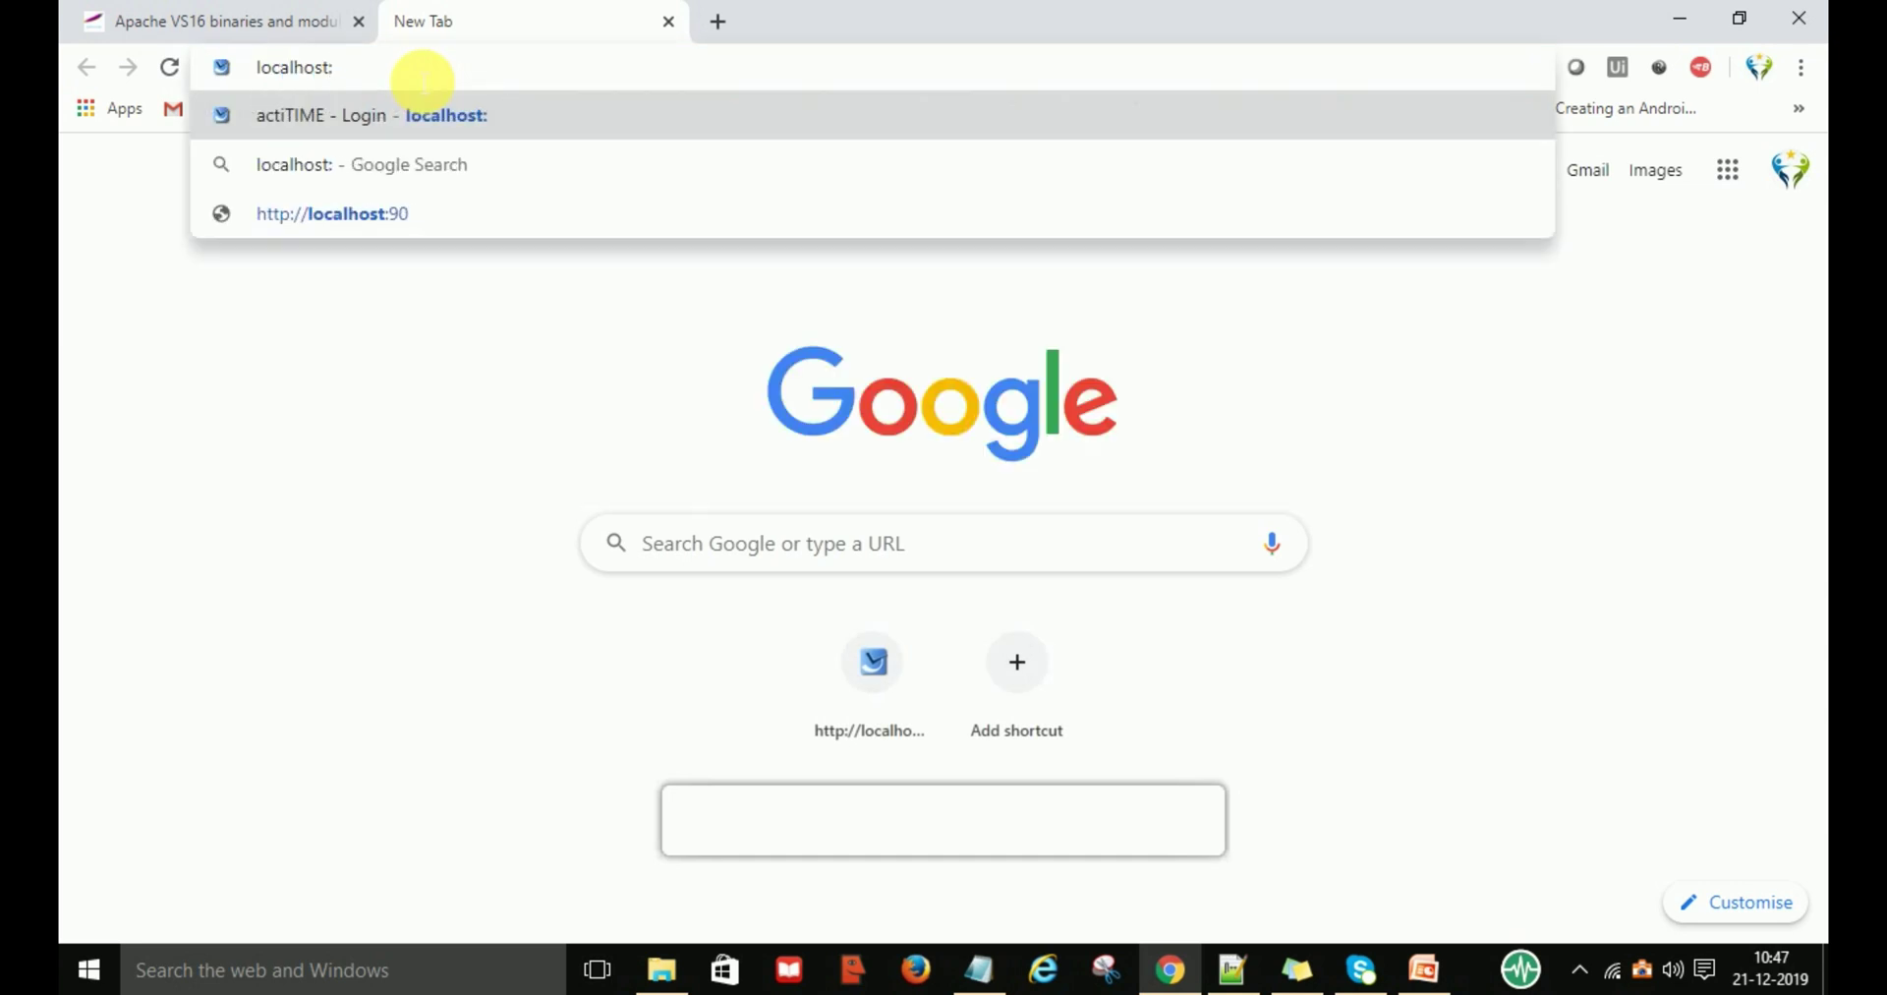
pyautogui.write('80')
pyautogui.press('Return')
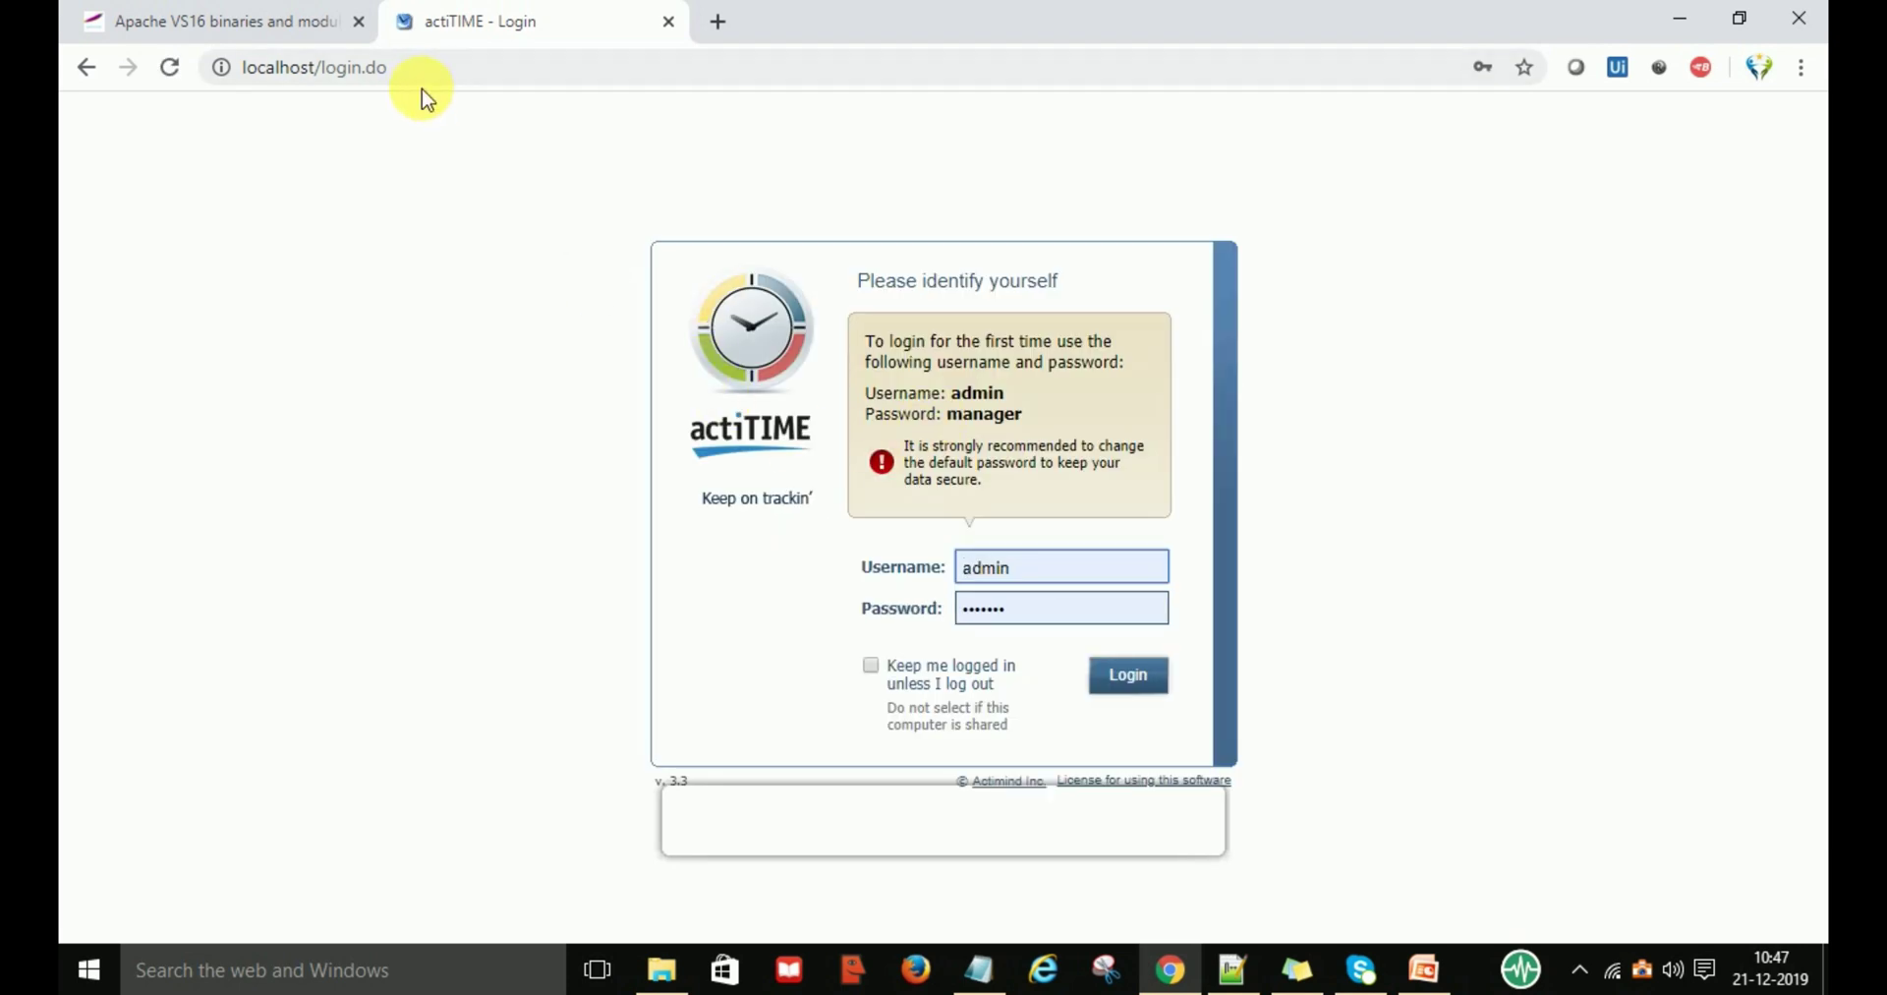
pyautogui.click(668, 21)
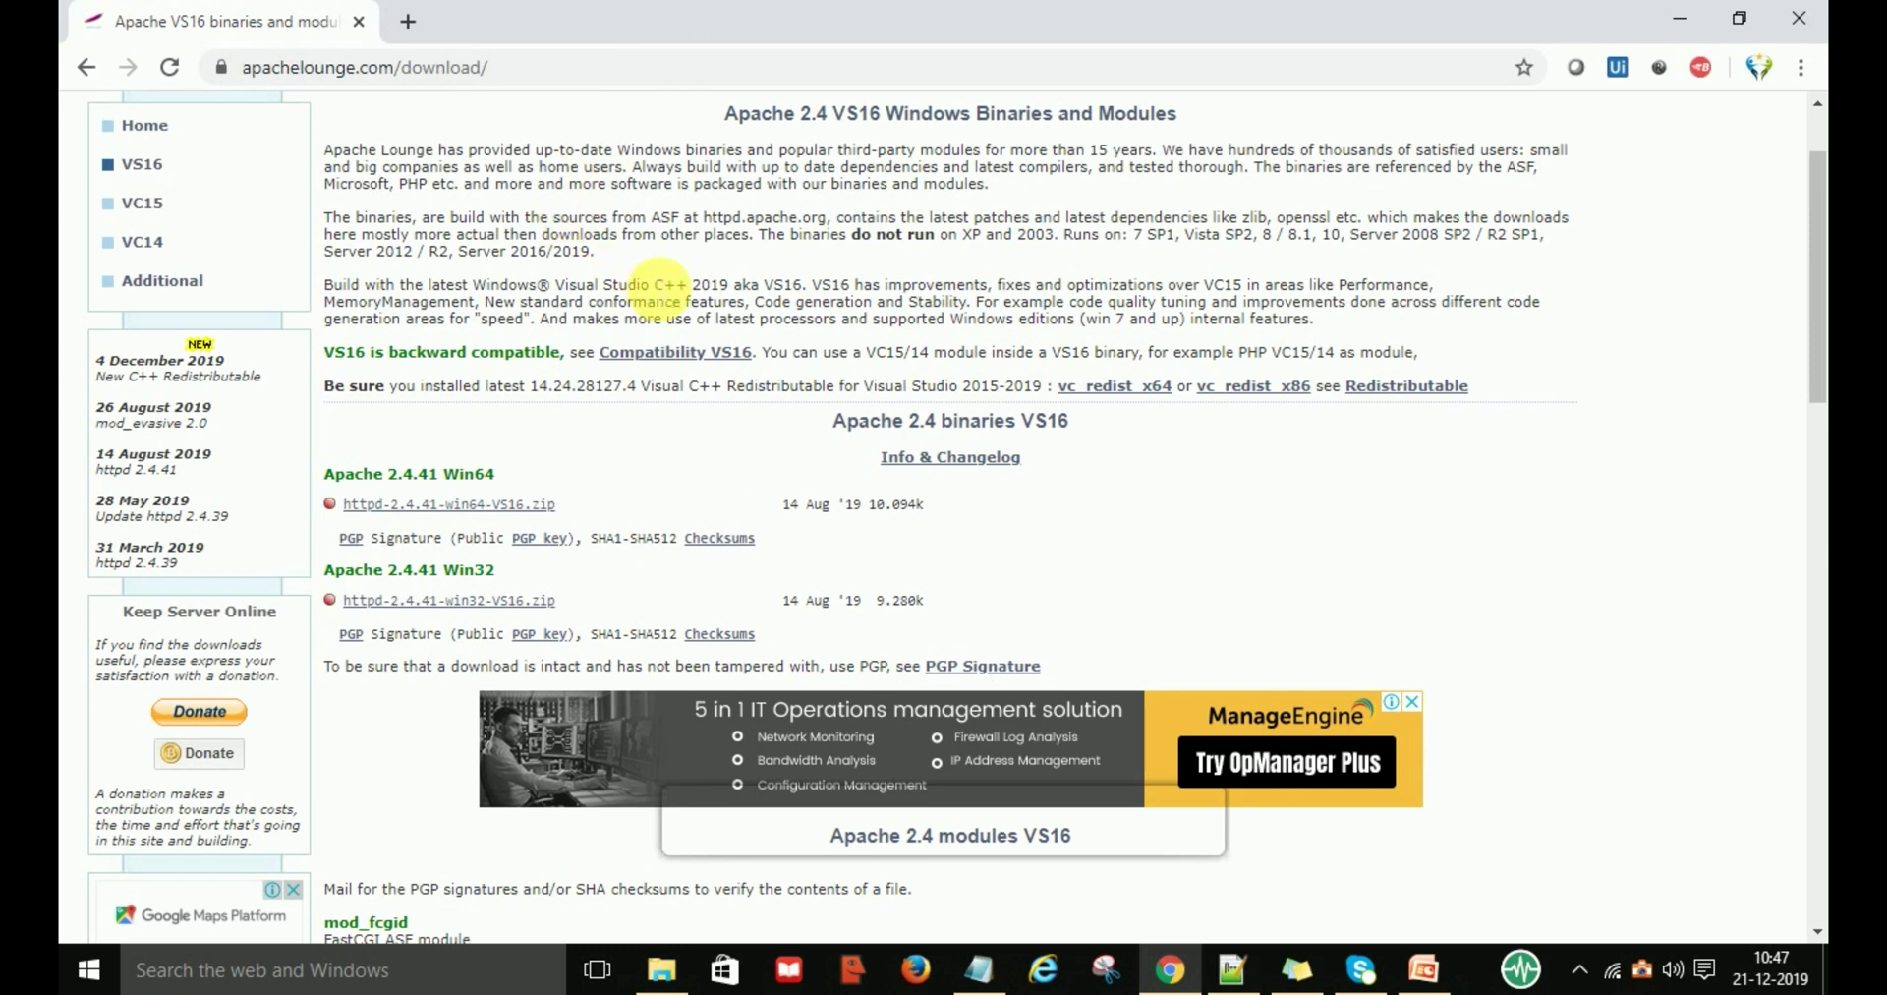
pyautogui.click(1231, 970)
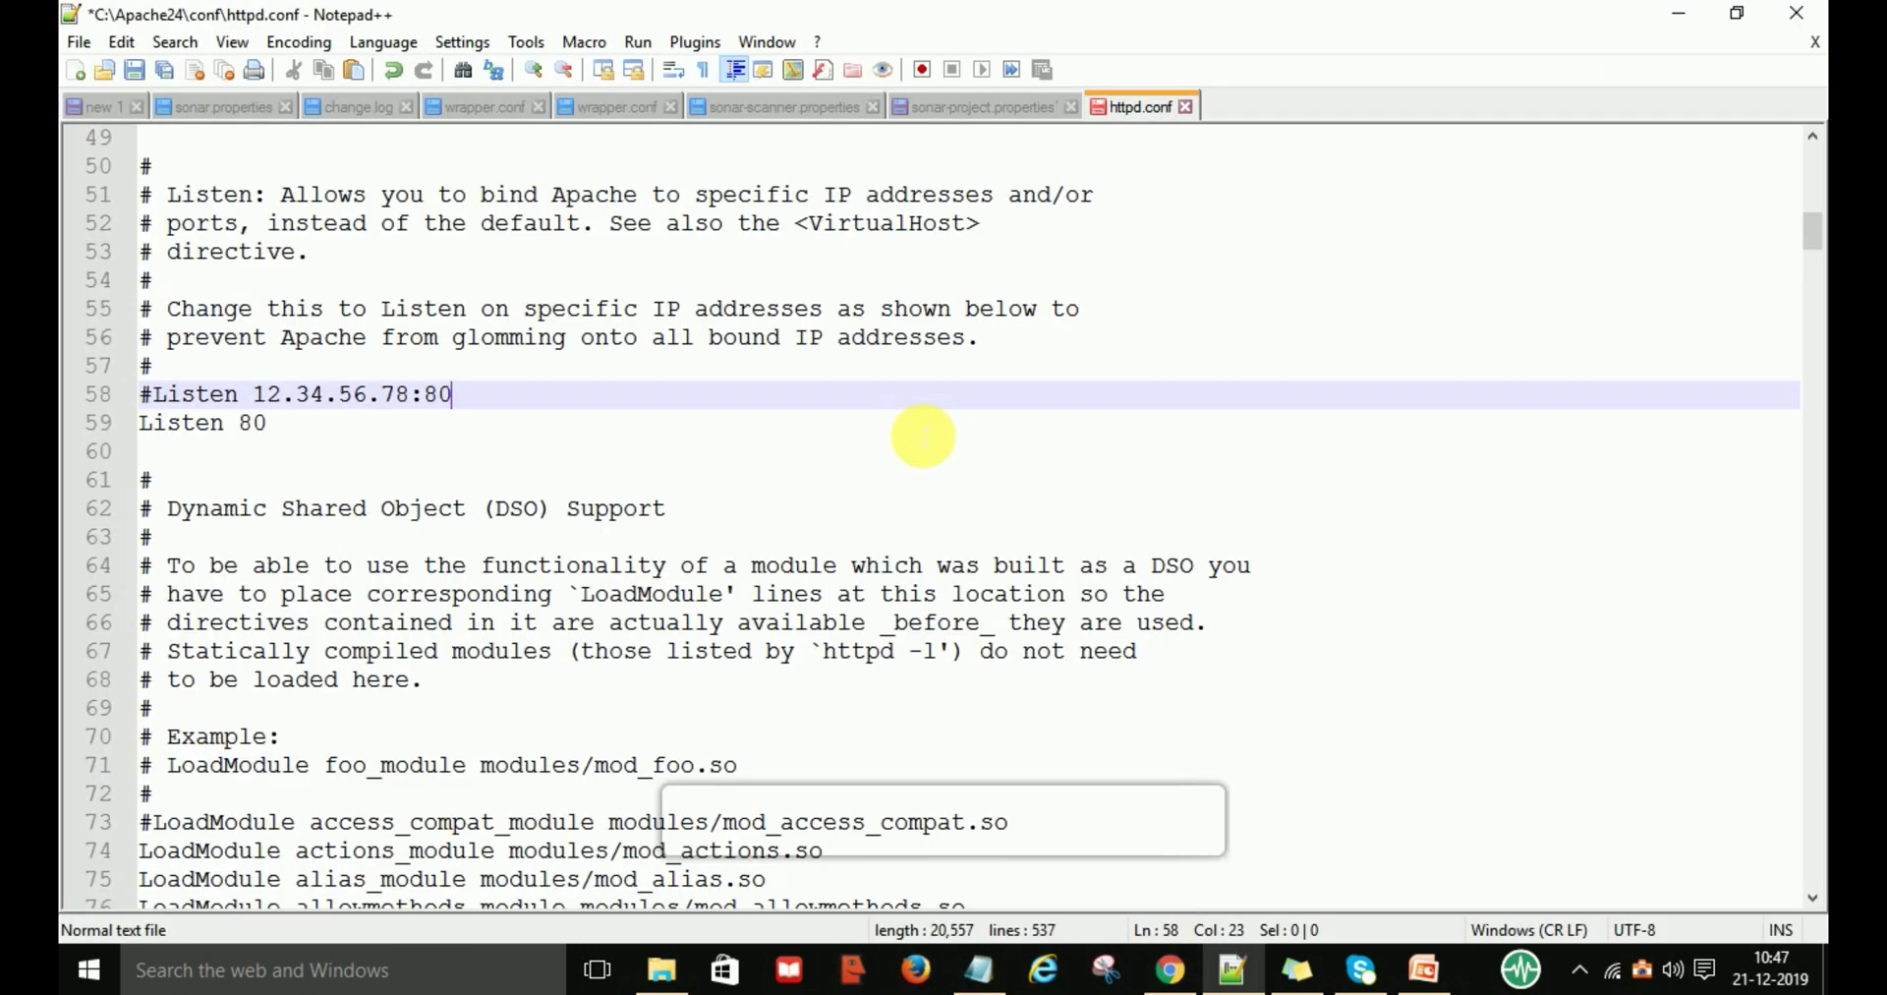
# Launch Command Prompt by searching for cmd.
pyautogui.click(437, 968)
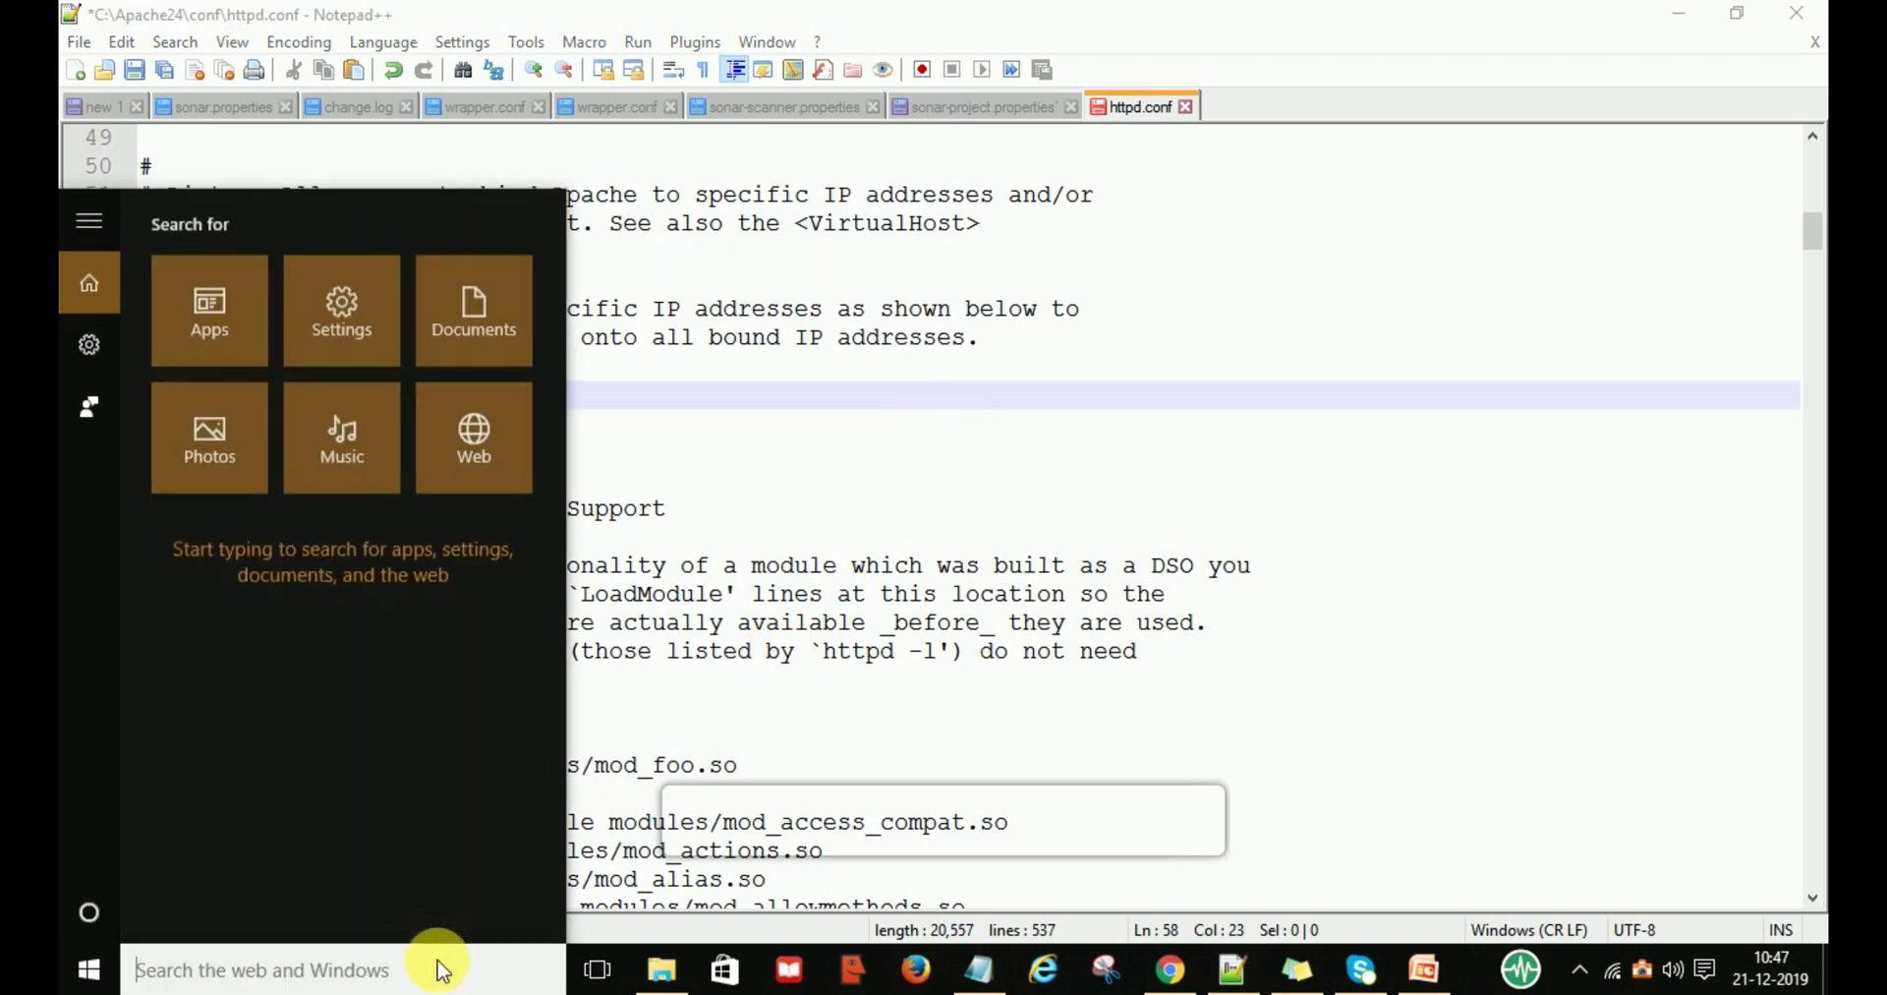
pyautogui.write('cmd')
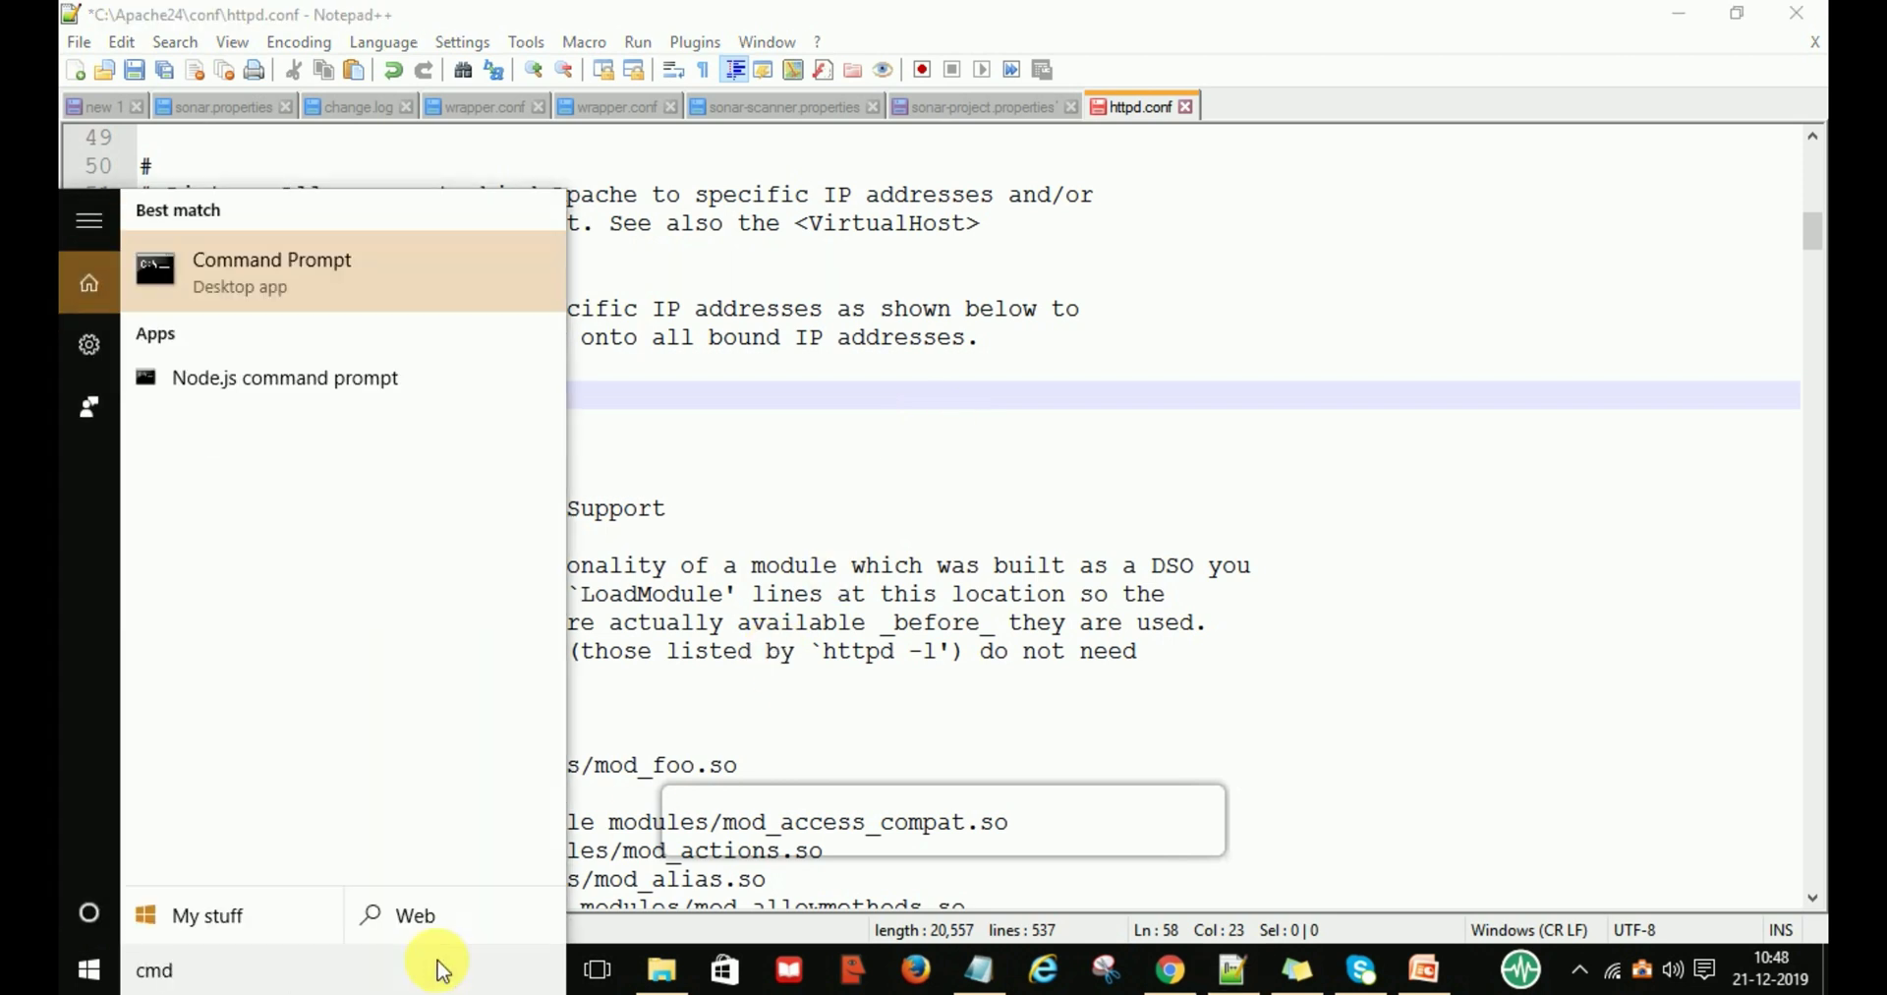
pyautogui.press('Return')
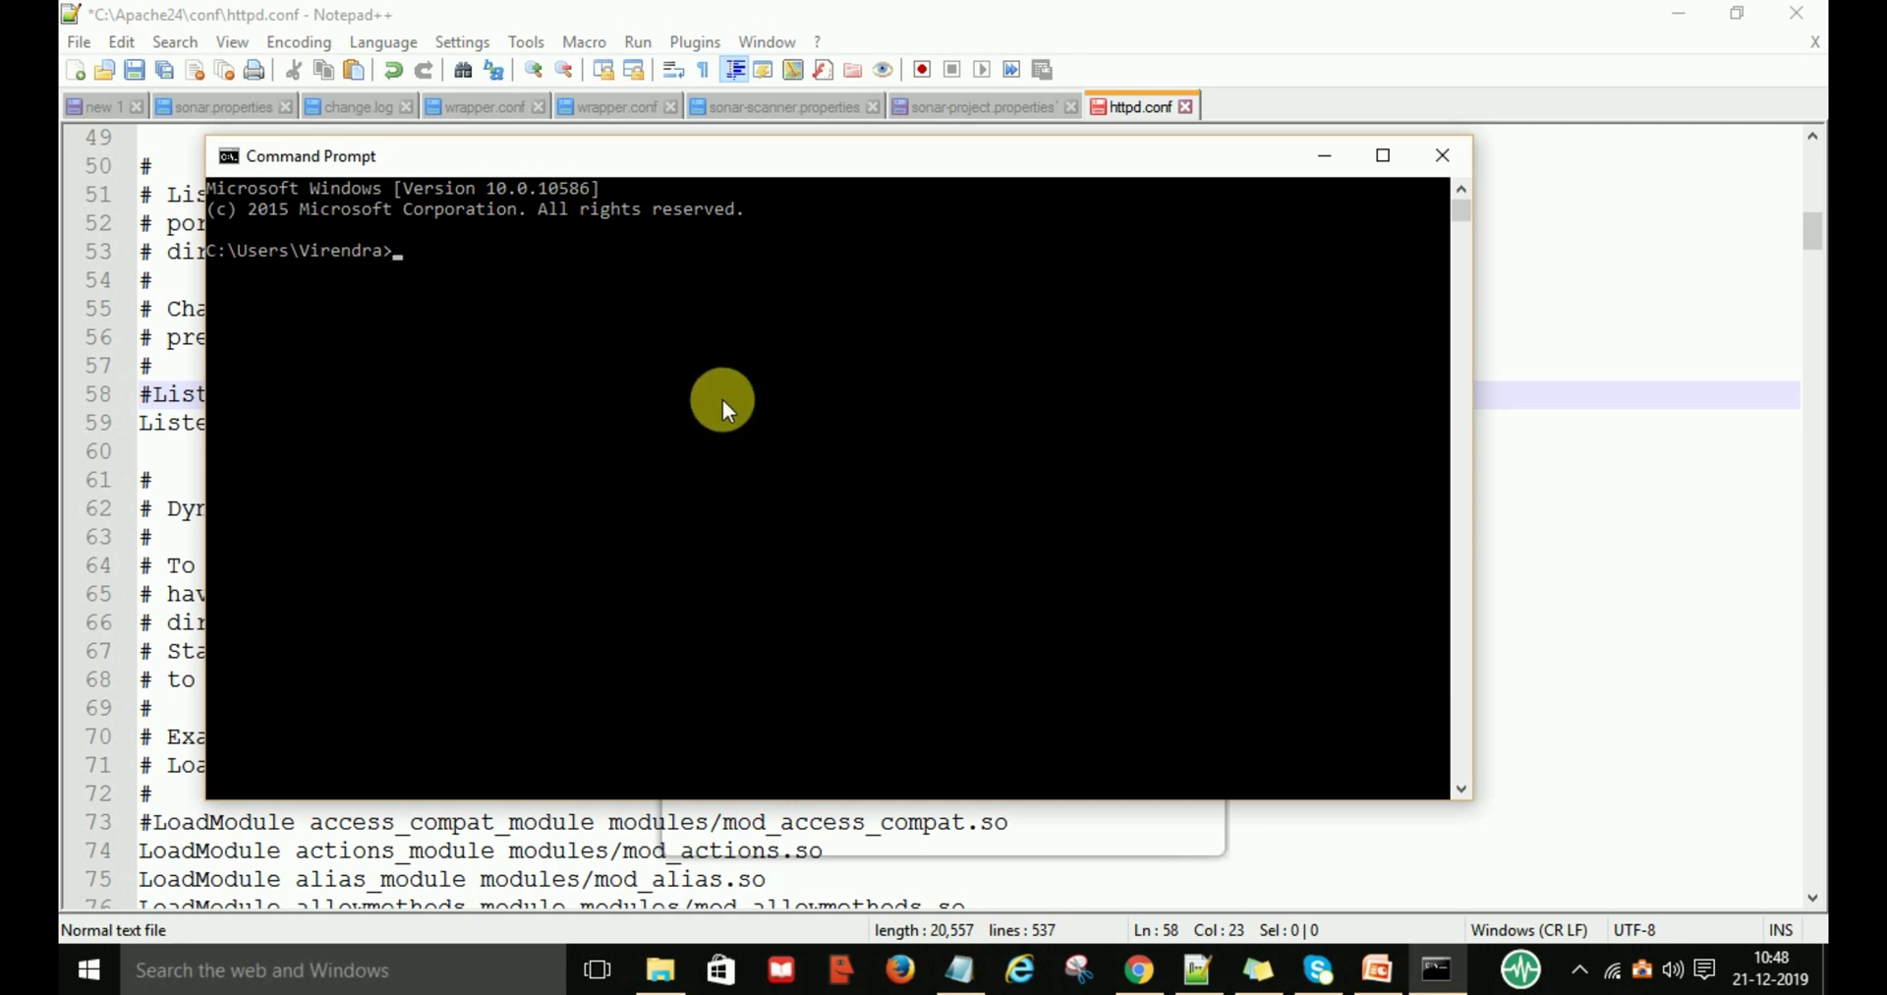
# Copy netstat -ao -p tcp from the notes, run it to find port 80 used by PID 2484, and close the prompt.
pyautogui.click(951, 965)
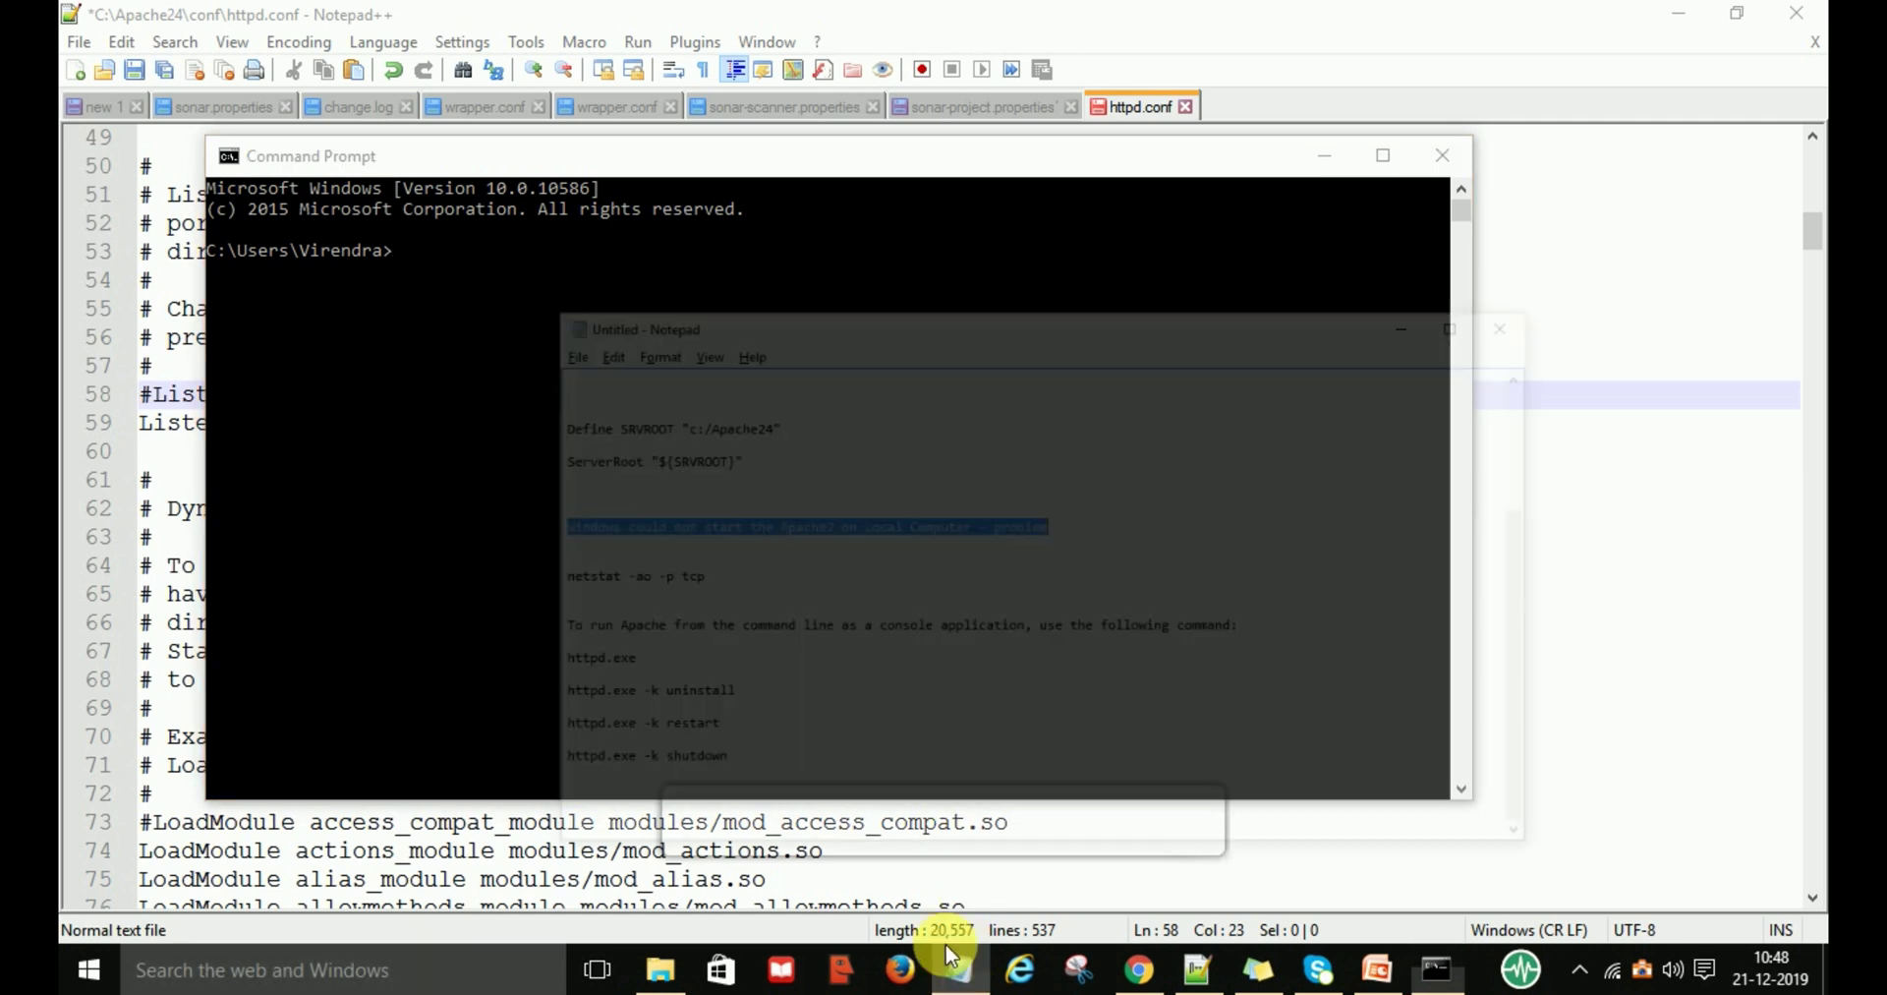
pyautogui.click(688, 501)
pyautogui.moveTo(641, 476); pyautogui.dragTo(484, 481)
pyautogui.hotkey('ctrl', 'c')
pyautogui.click(958, 970)
pyautogui.rightClick(688, 360)
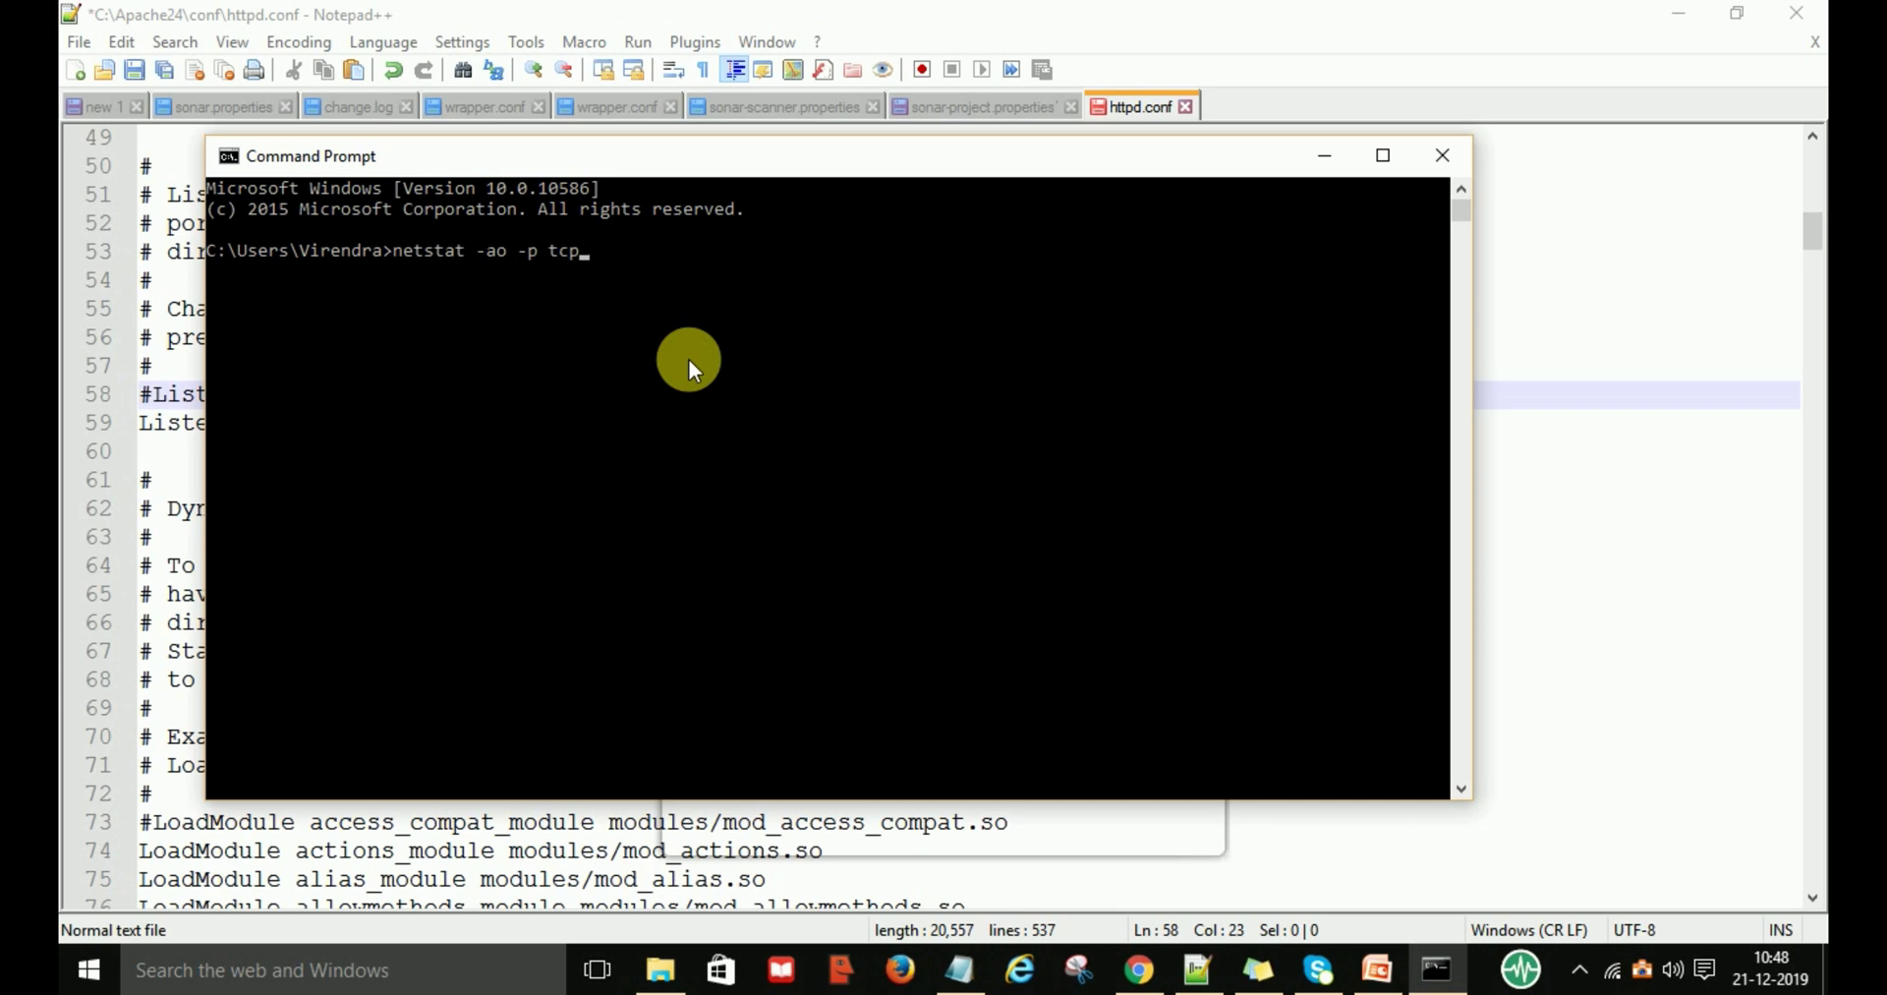
pyautogui.press('Return')
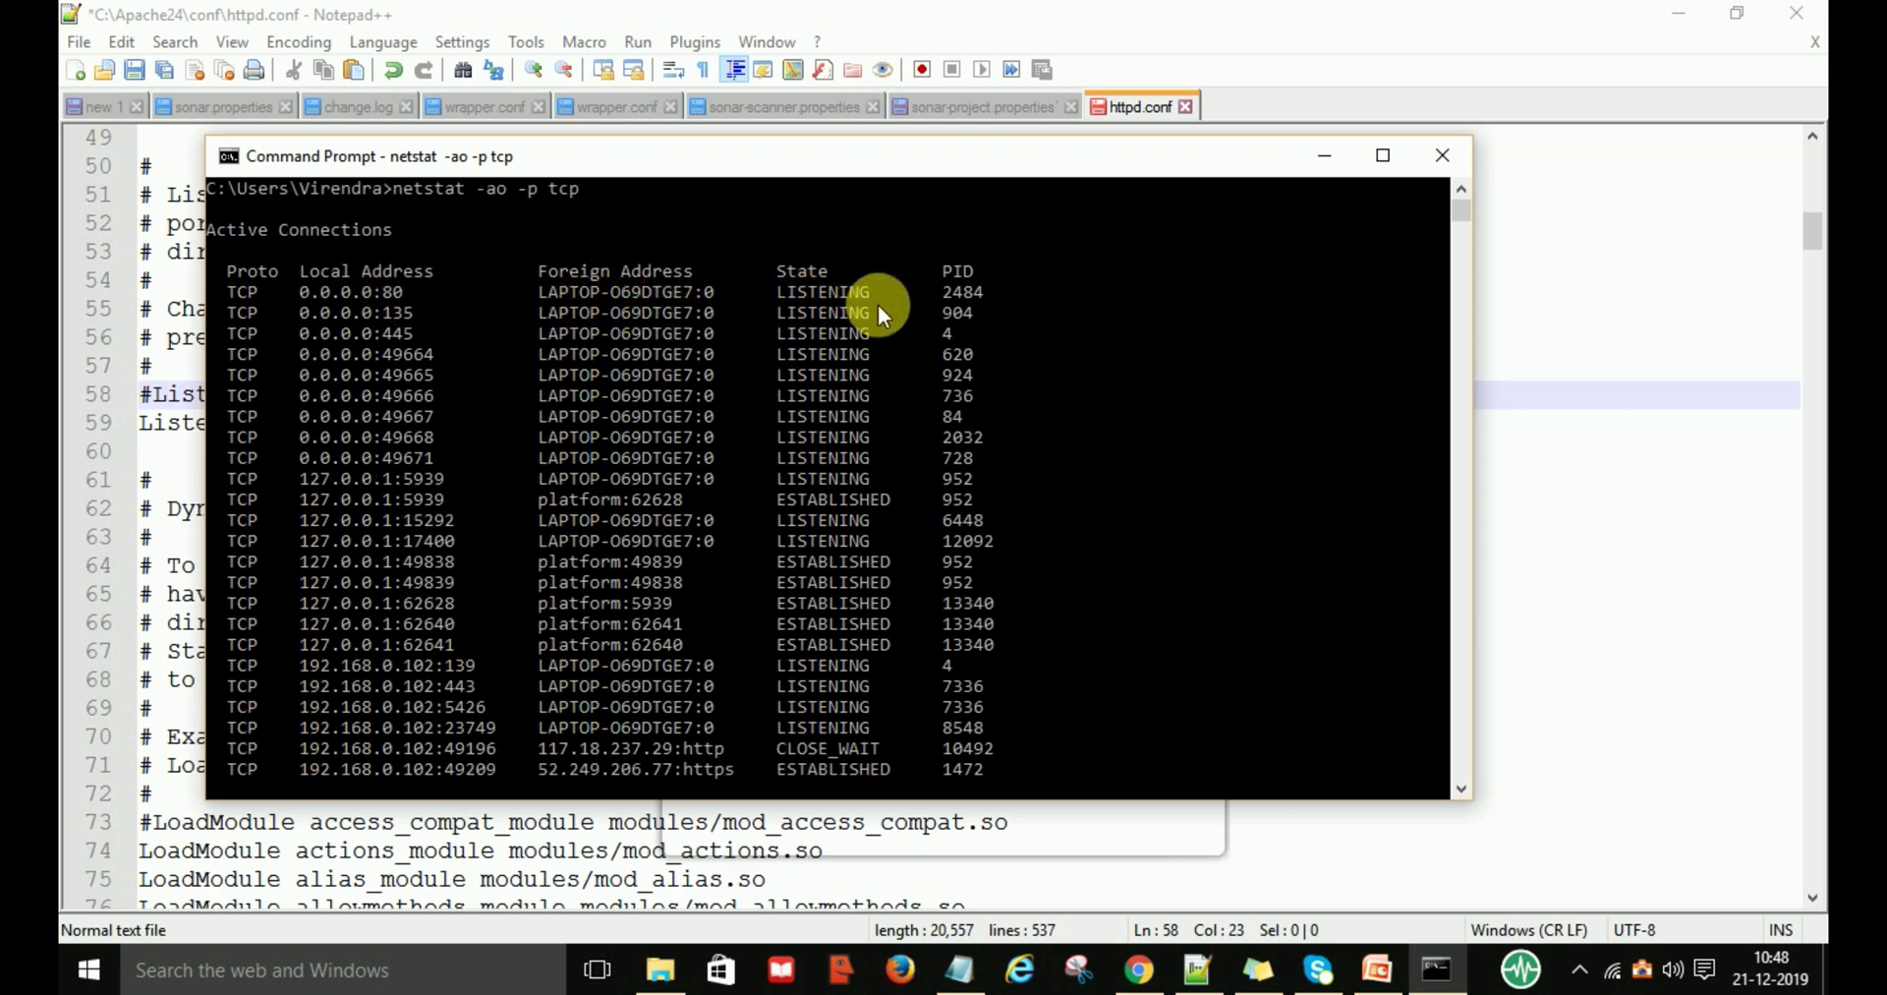
pyautogui.hotkey('alt', 'F4')
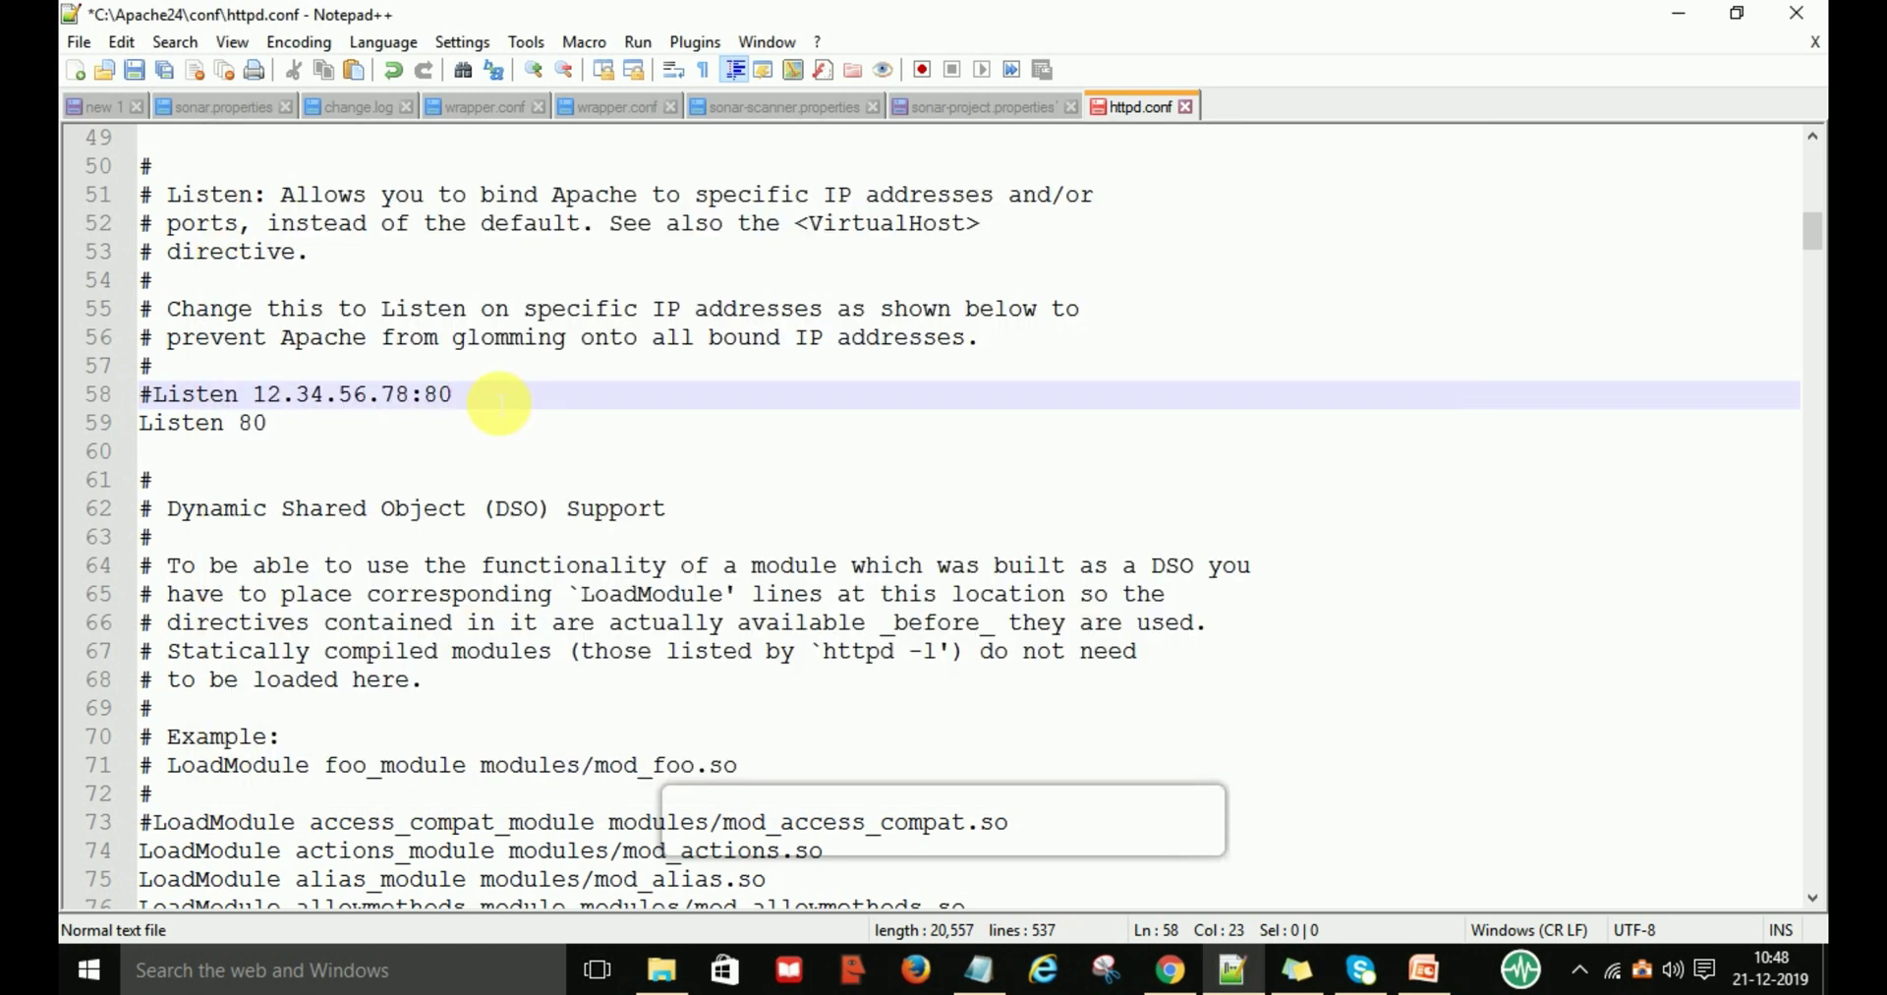
# Set the commented Listen example and the Listen directive in httpd.conf to port 90.
pyautogui.press('BackSpace')
pyautogui.press('BackSpace')
pyautogui.write('90')
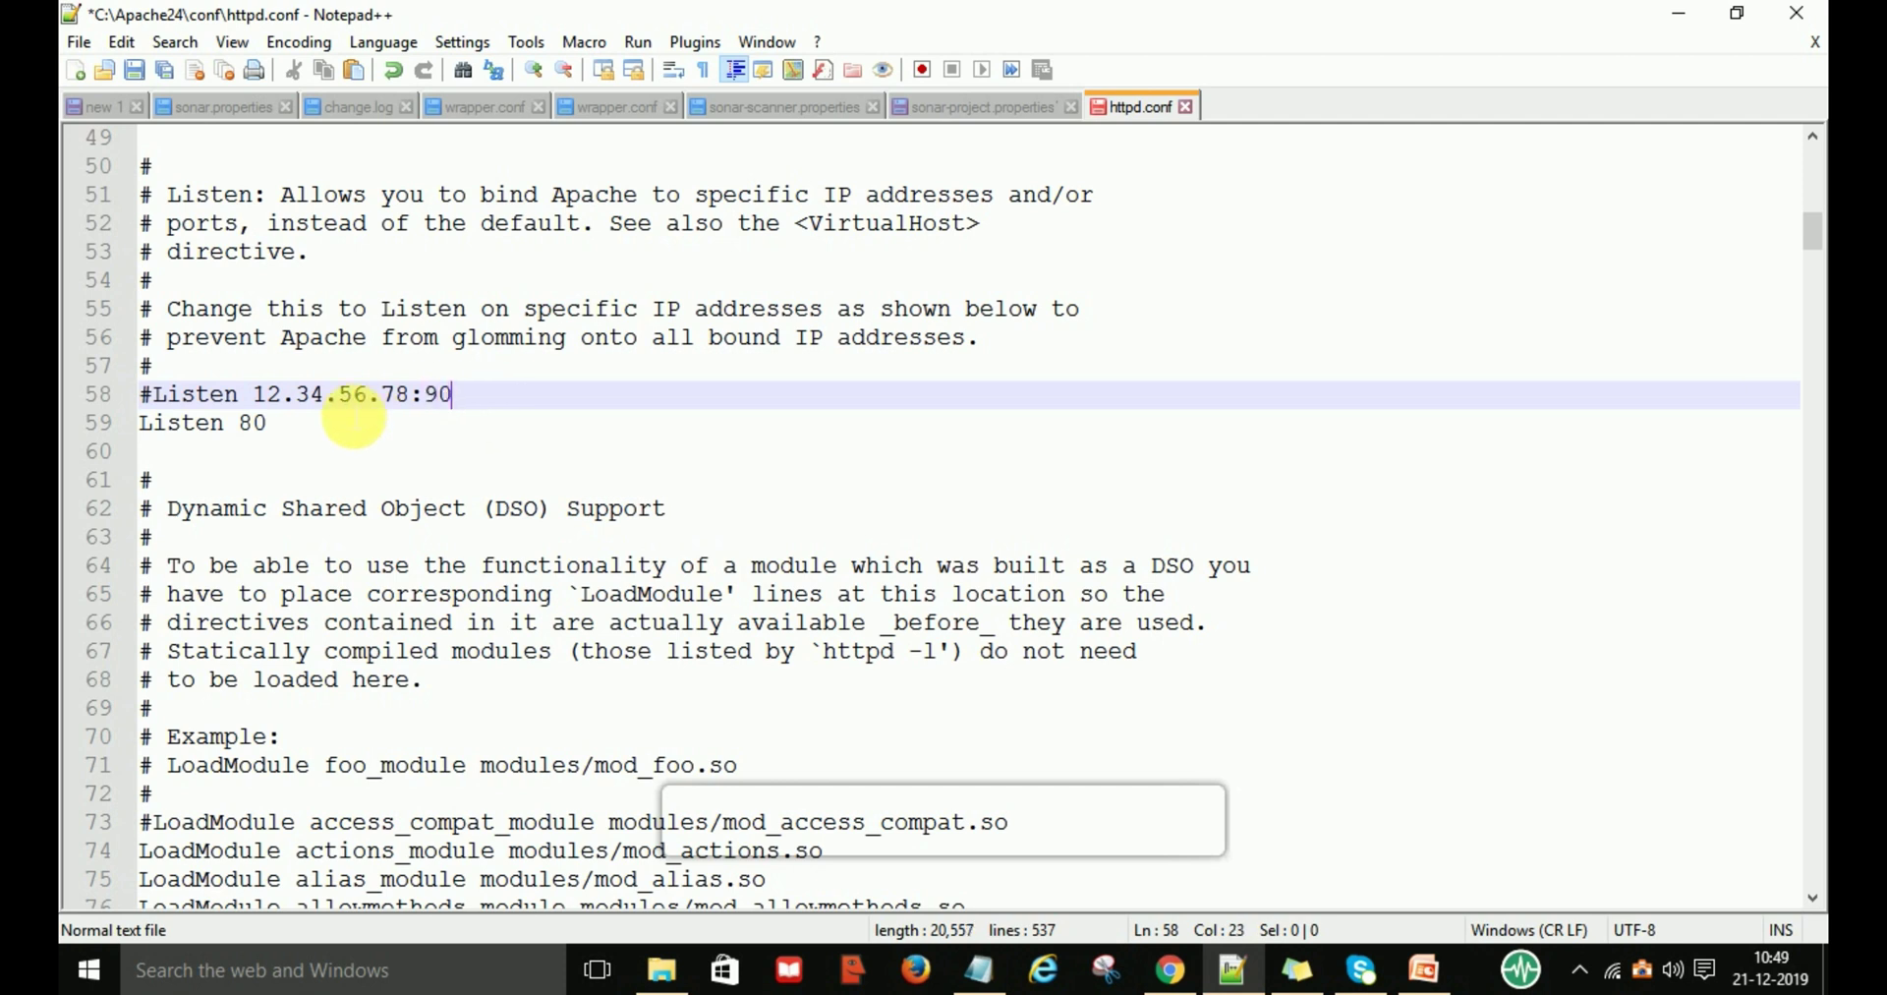
pyautogui.click(317, 438)
pyautogui.press('BackSpace')
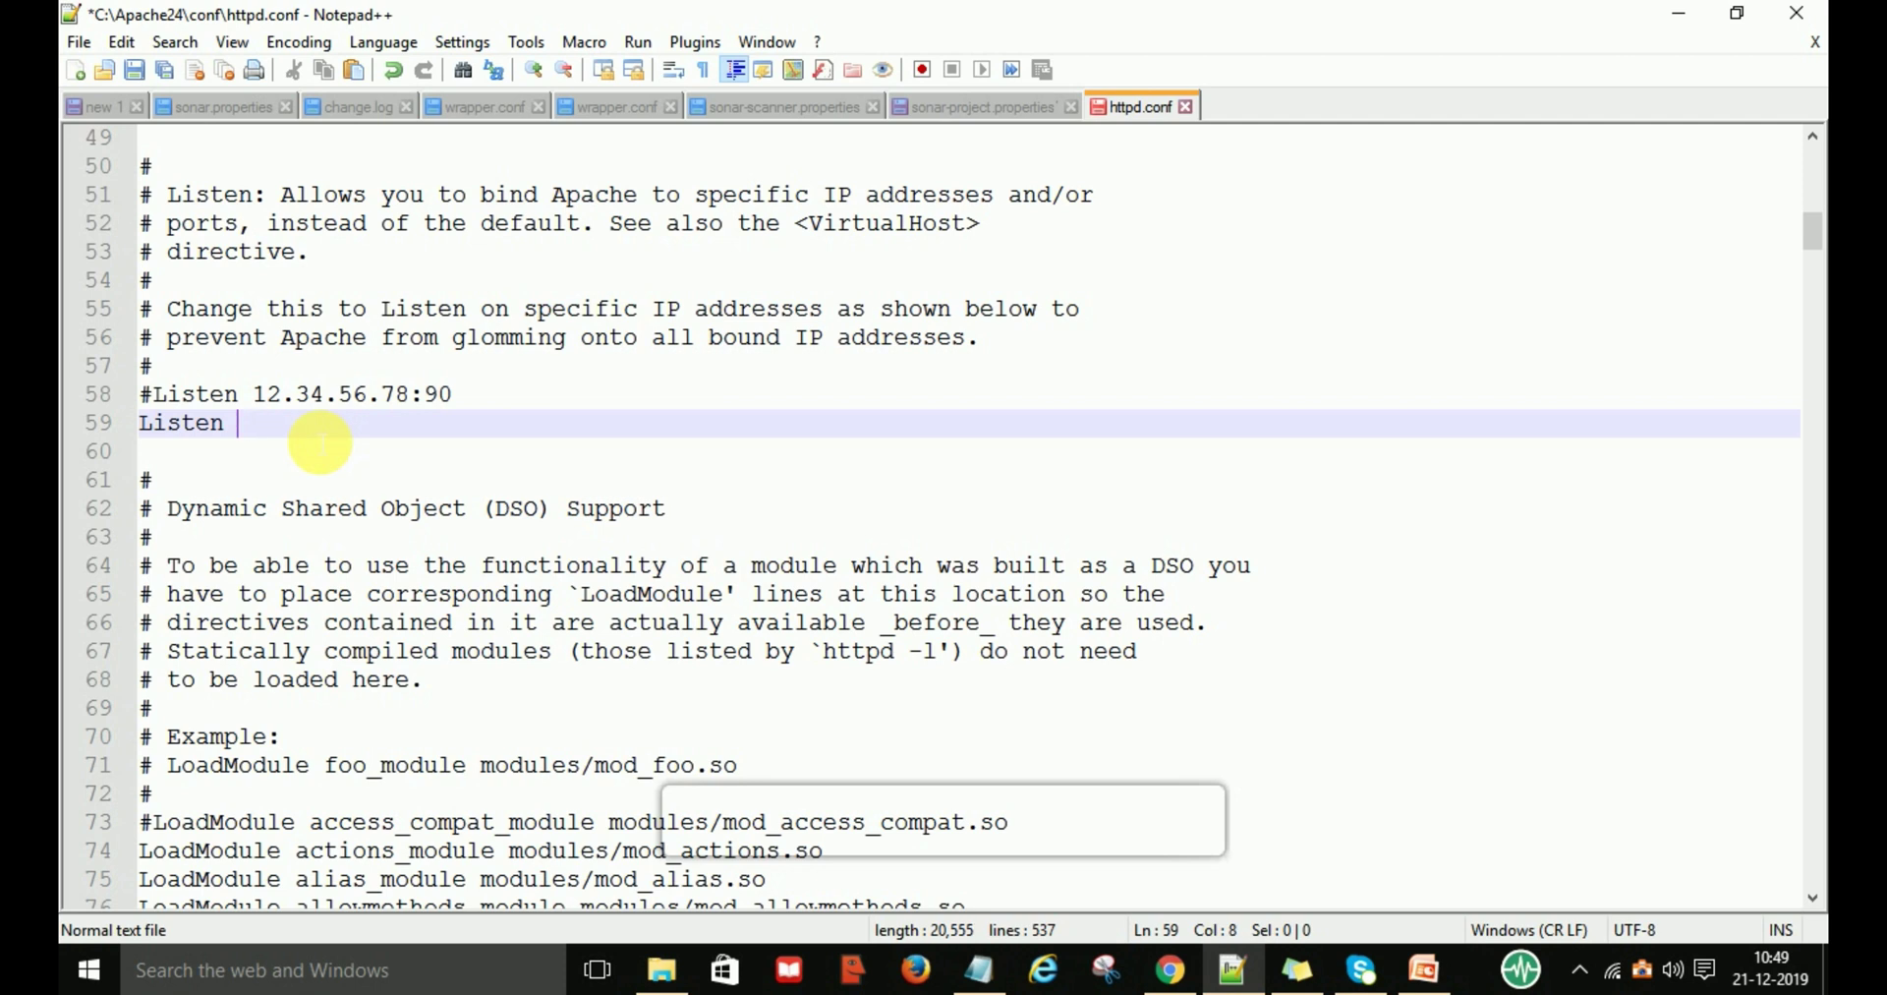
pyautogui.write('0')
# Check the DocumentRoot path pointing to the Apache24 folder in httpd.conf.
pyautogui.scroll(-20, 675, 603)
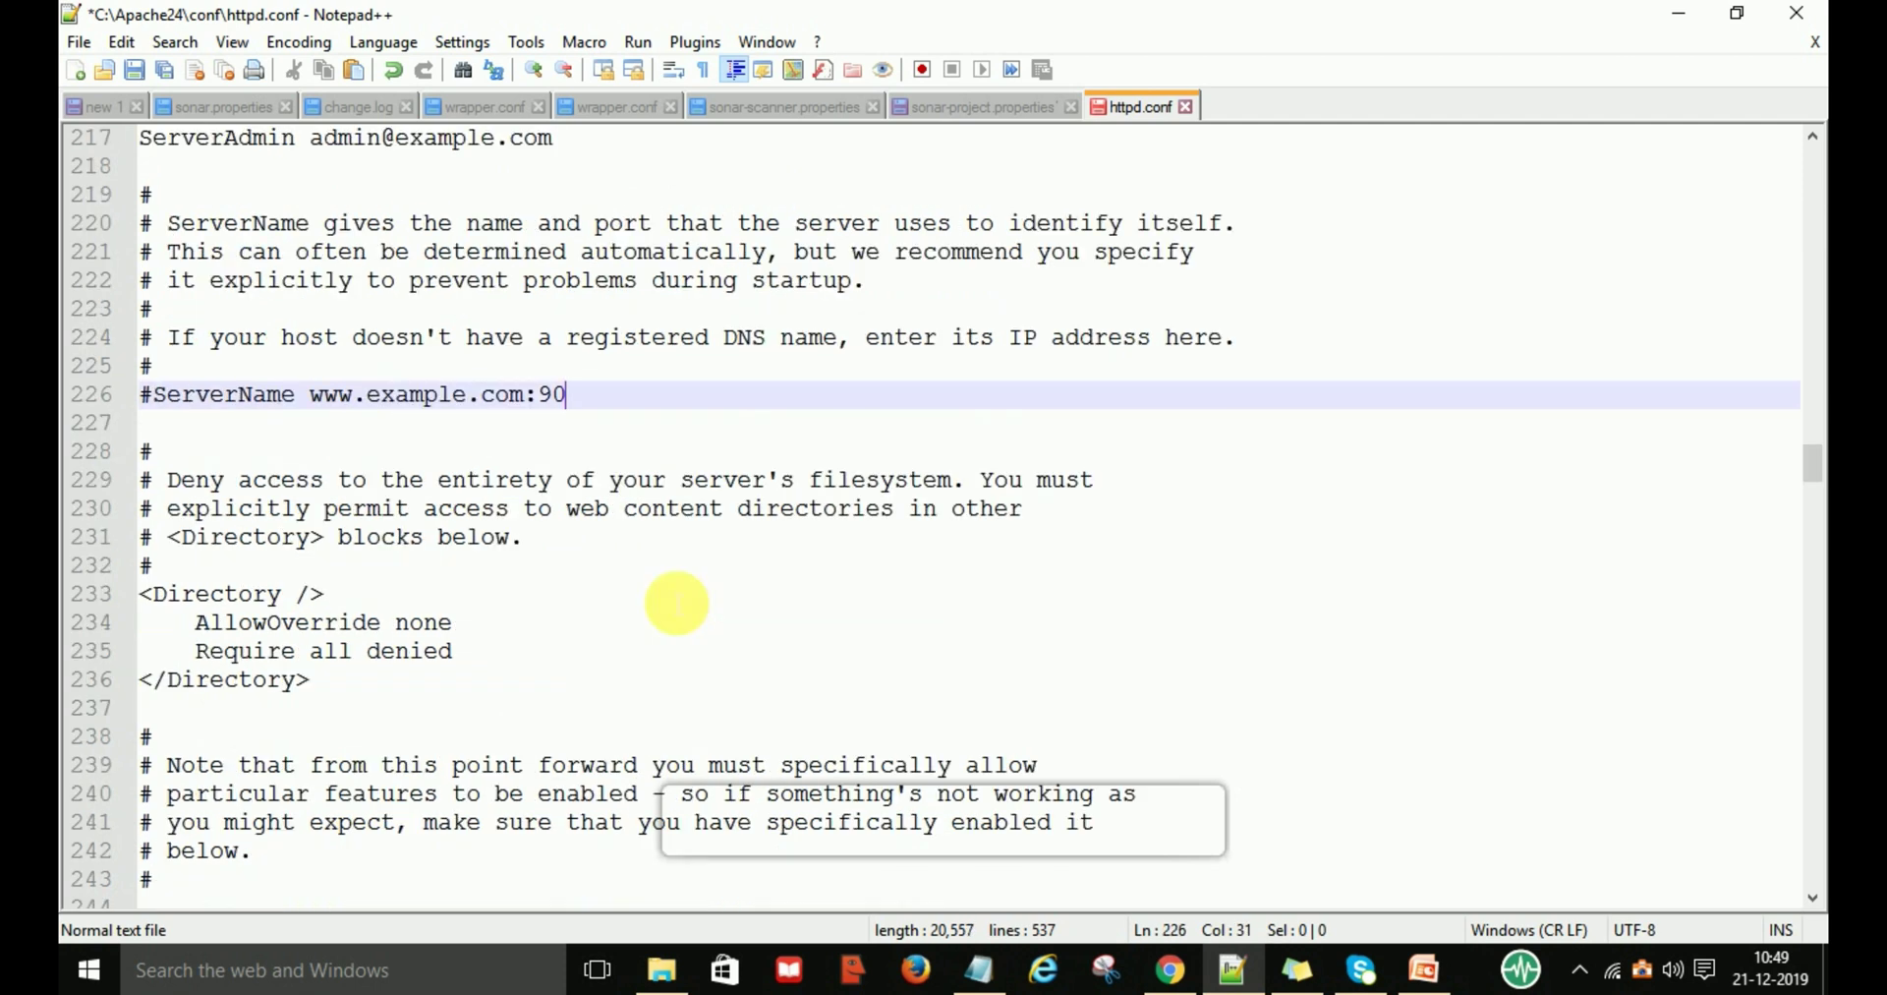
pyautogui.scroll(-5, 674, 594)
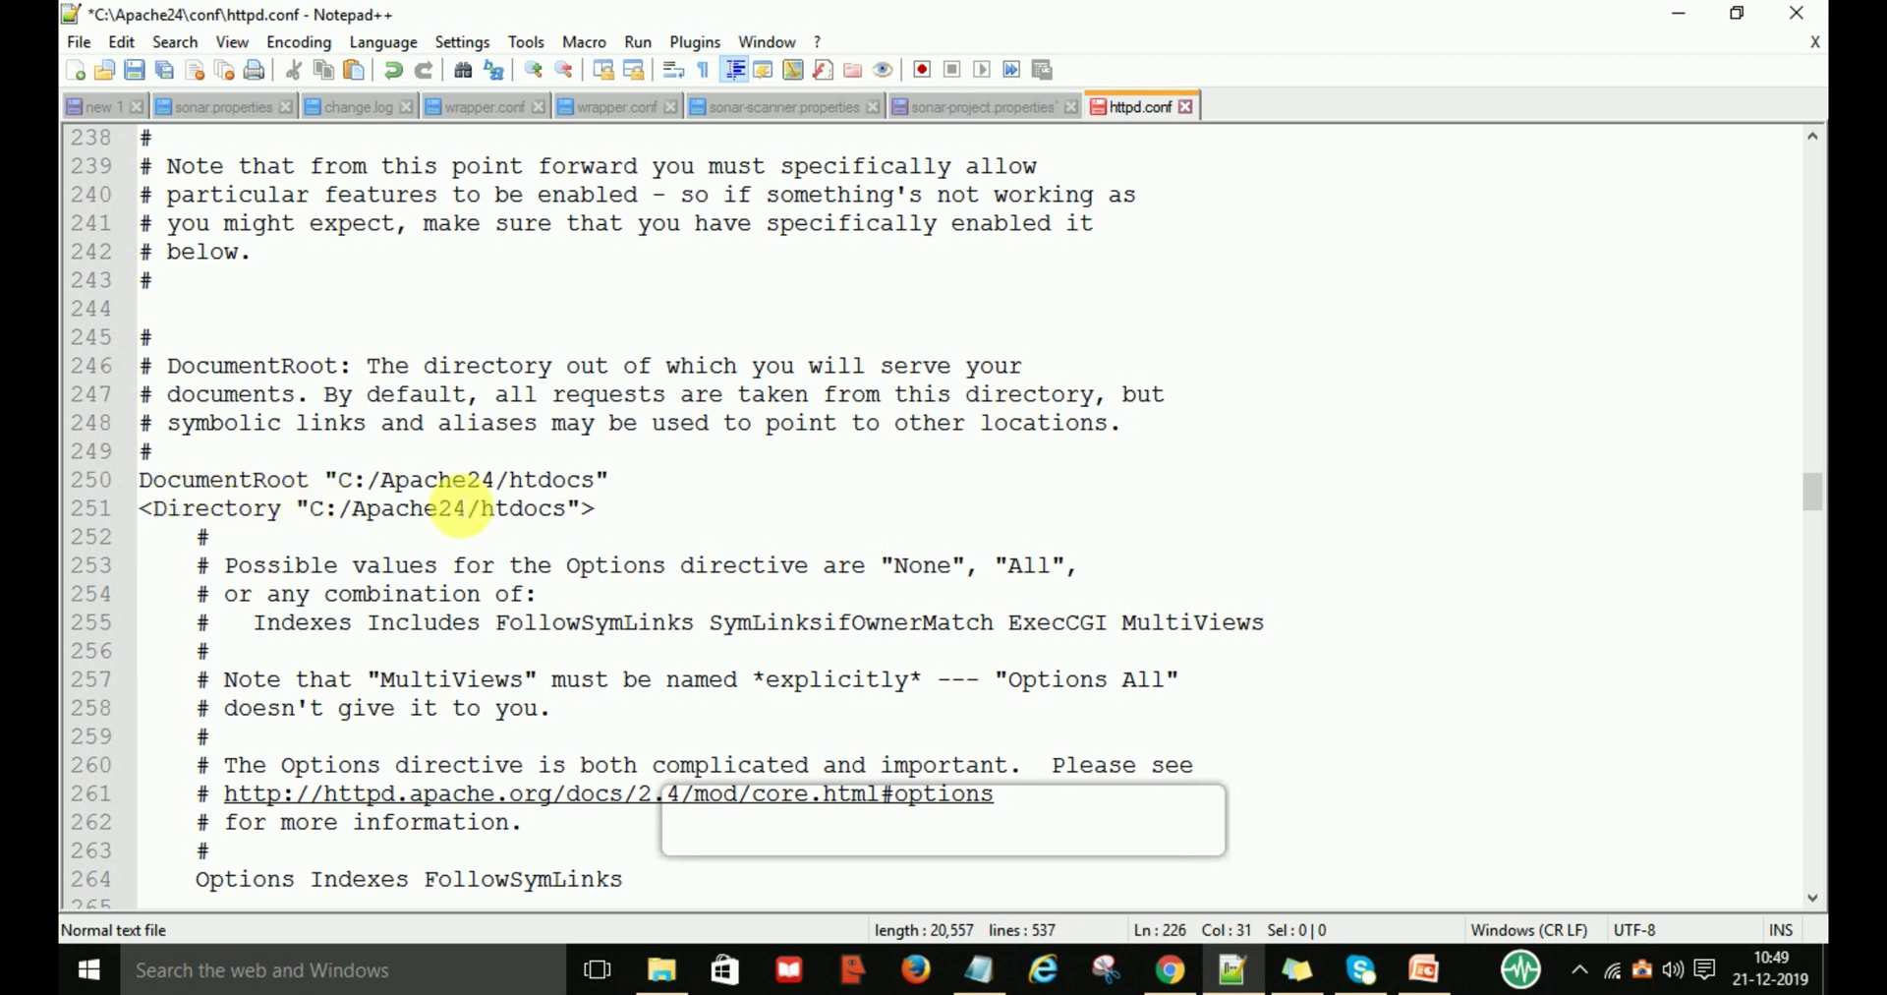
pyautogui.click(641, 491)
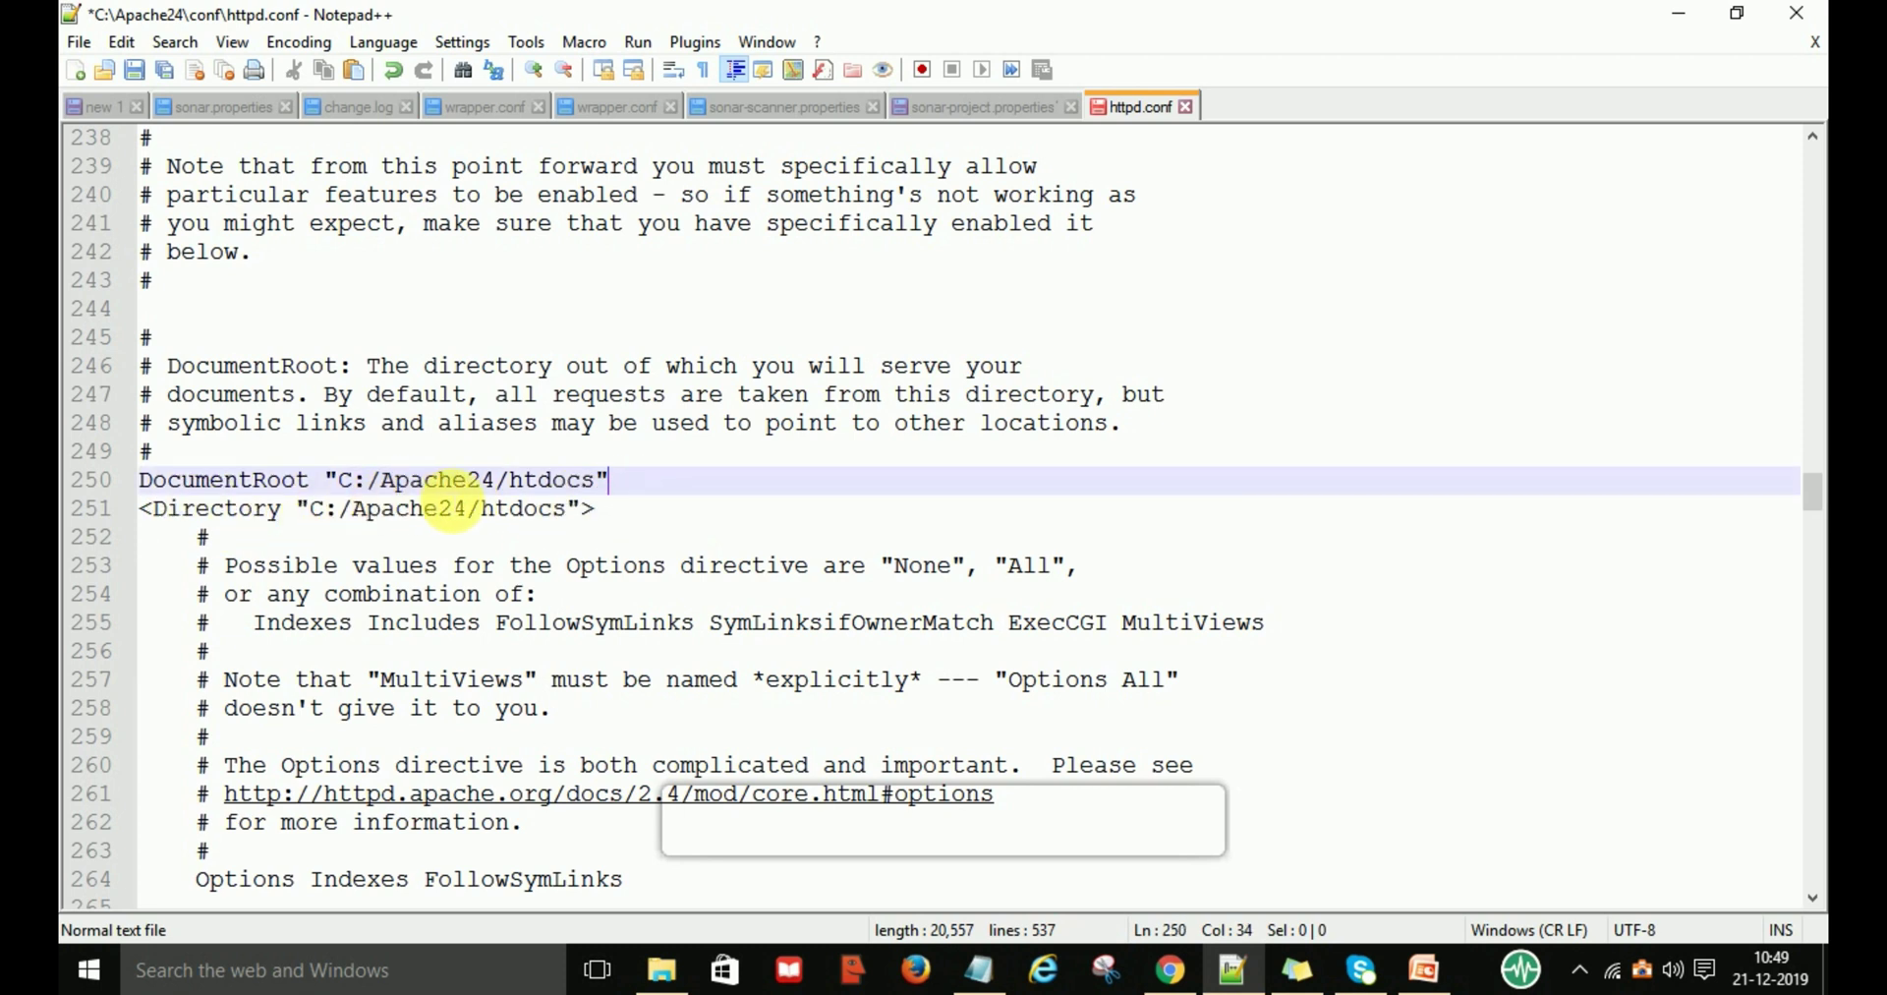
pyautogui.doubleClick(442, 486)
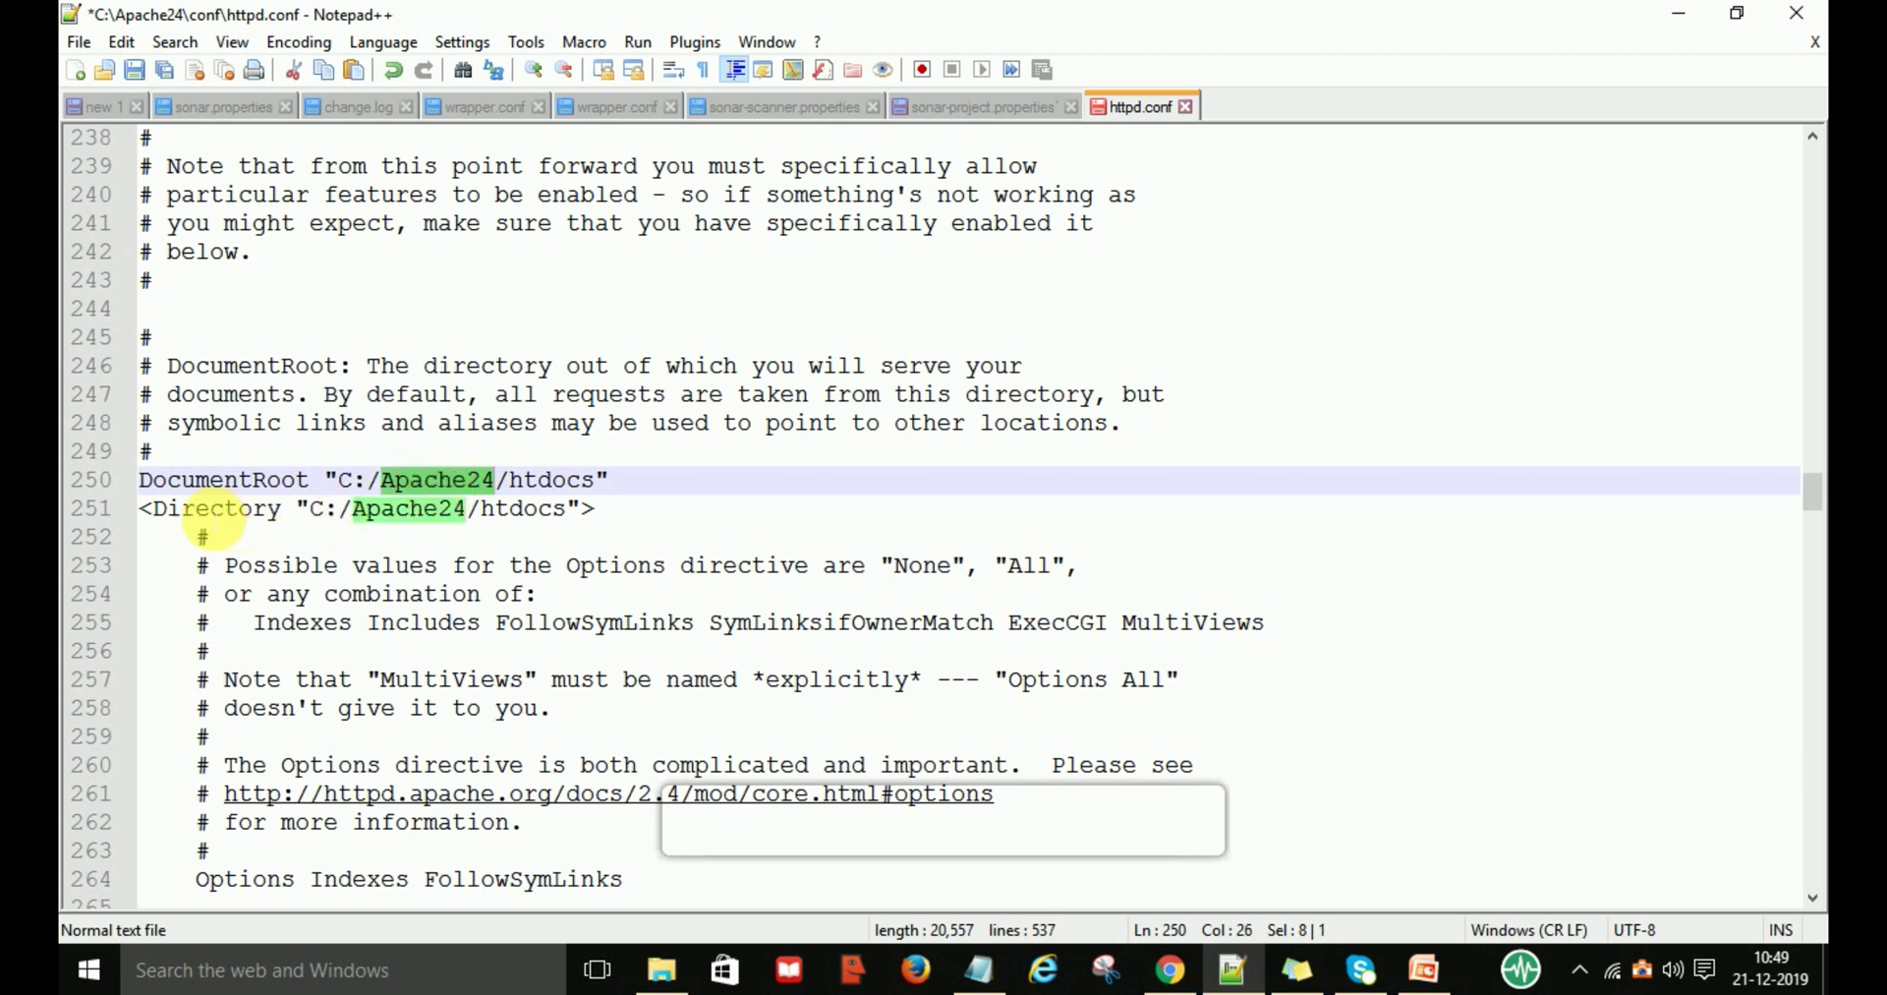
pyautogui.click(353, 513)
pyautogui.scroll(-6, 546, 570)
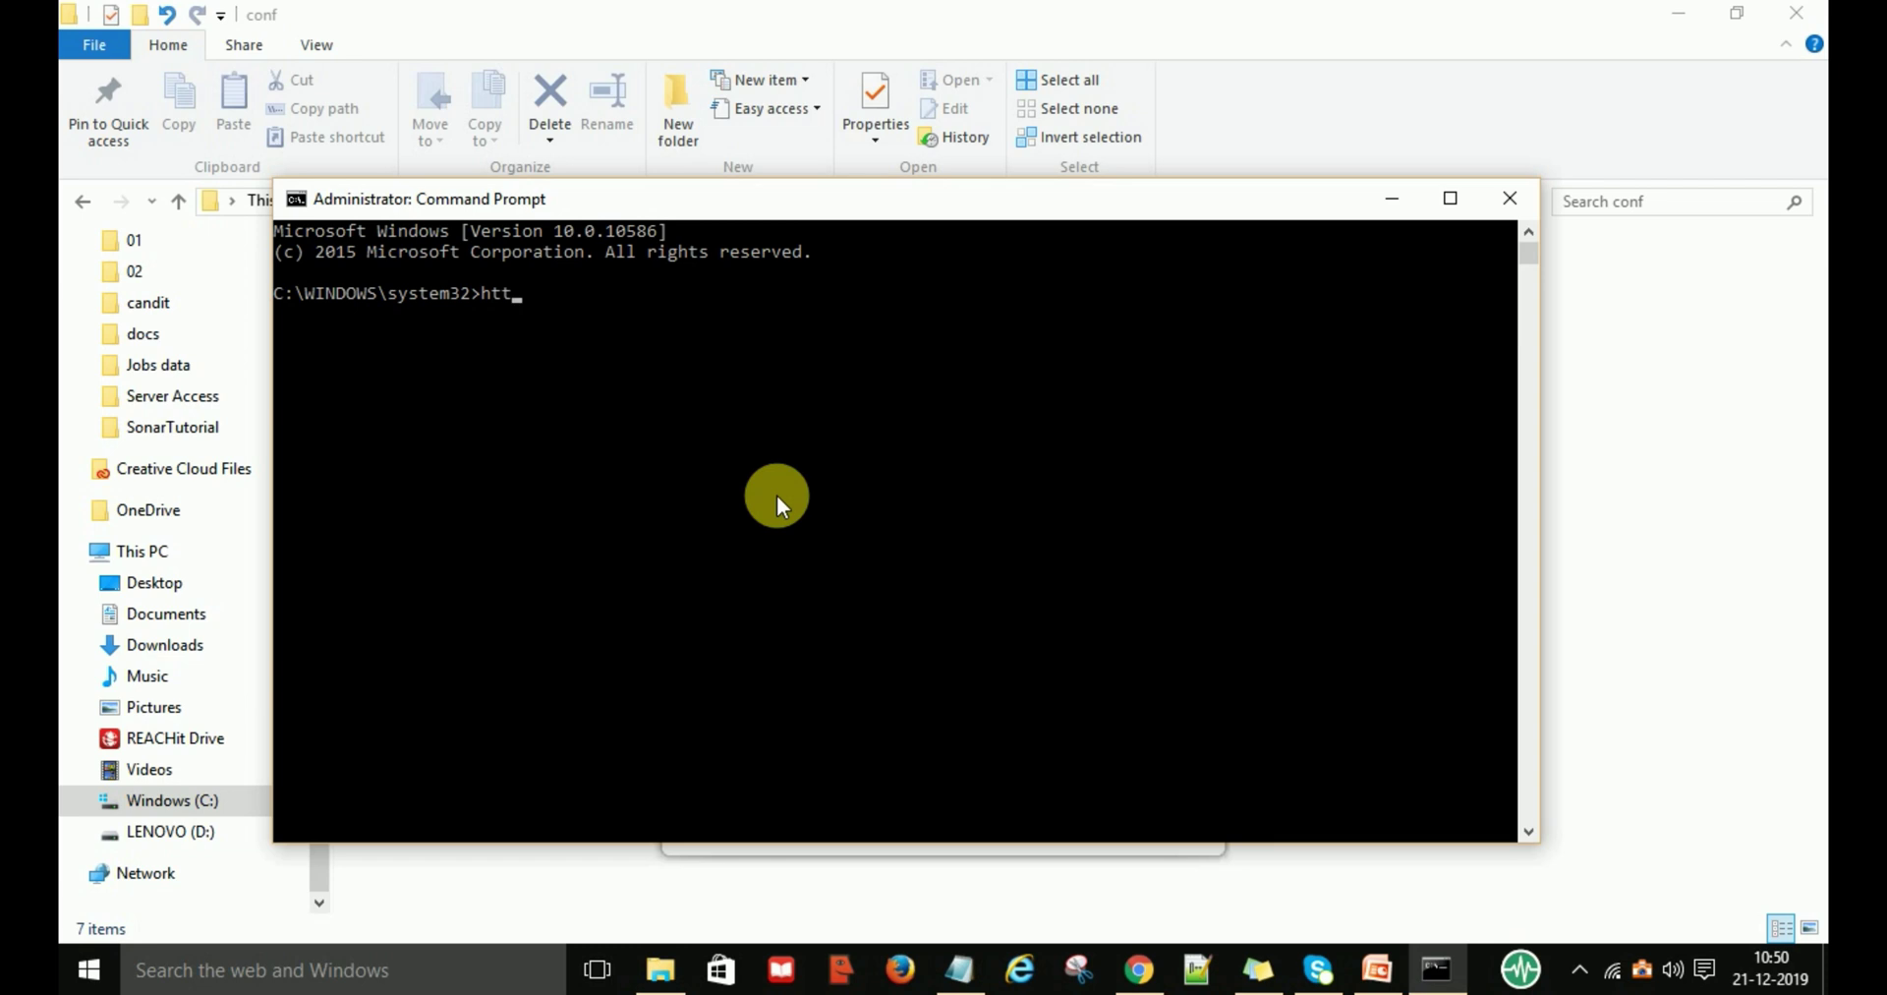
# Install the Apache2.4 service with httpd -k install, getting only the AH00558 ServerName warning.
pyautogui.write('-k install')
pyautogui.press('Return')
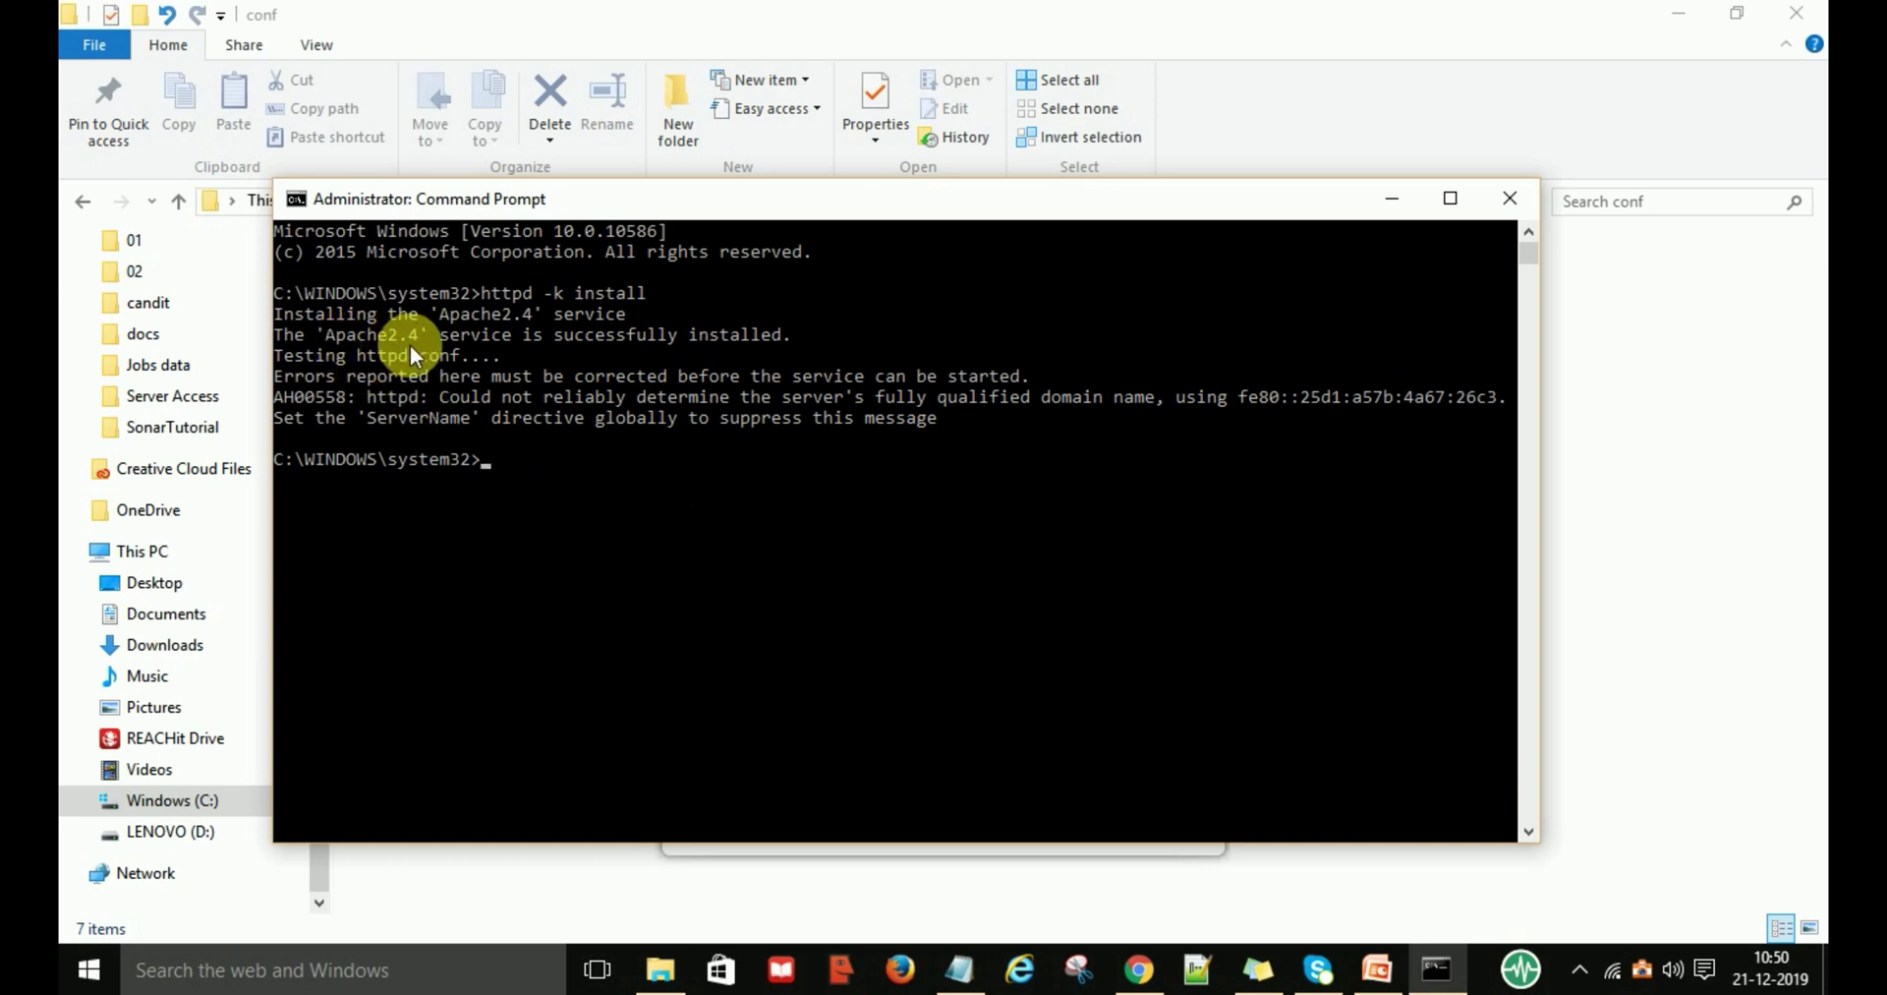
pyautogui.click(808, 418)
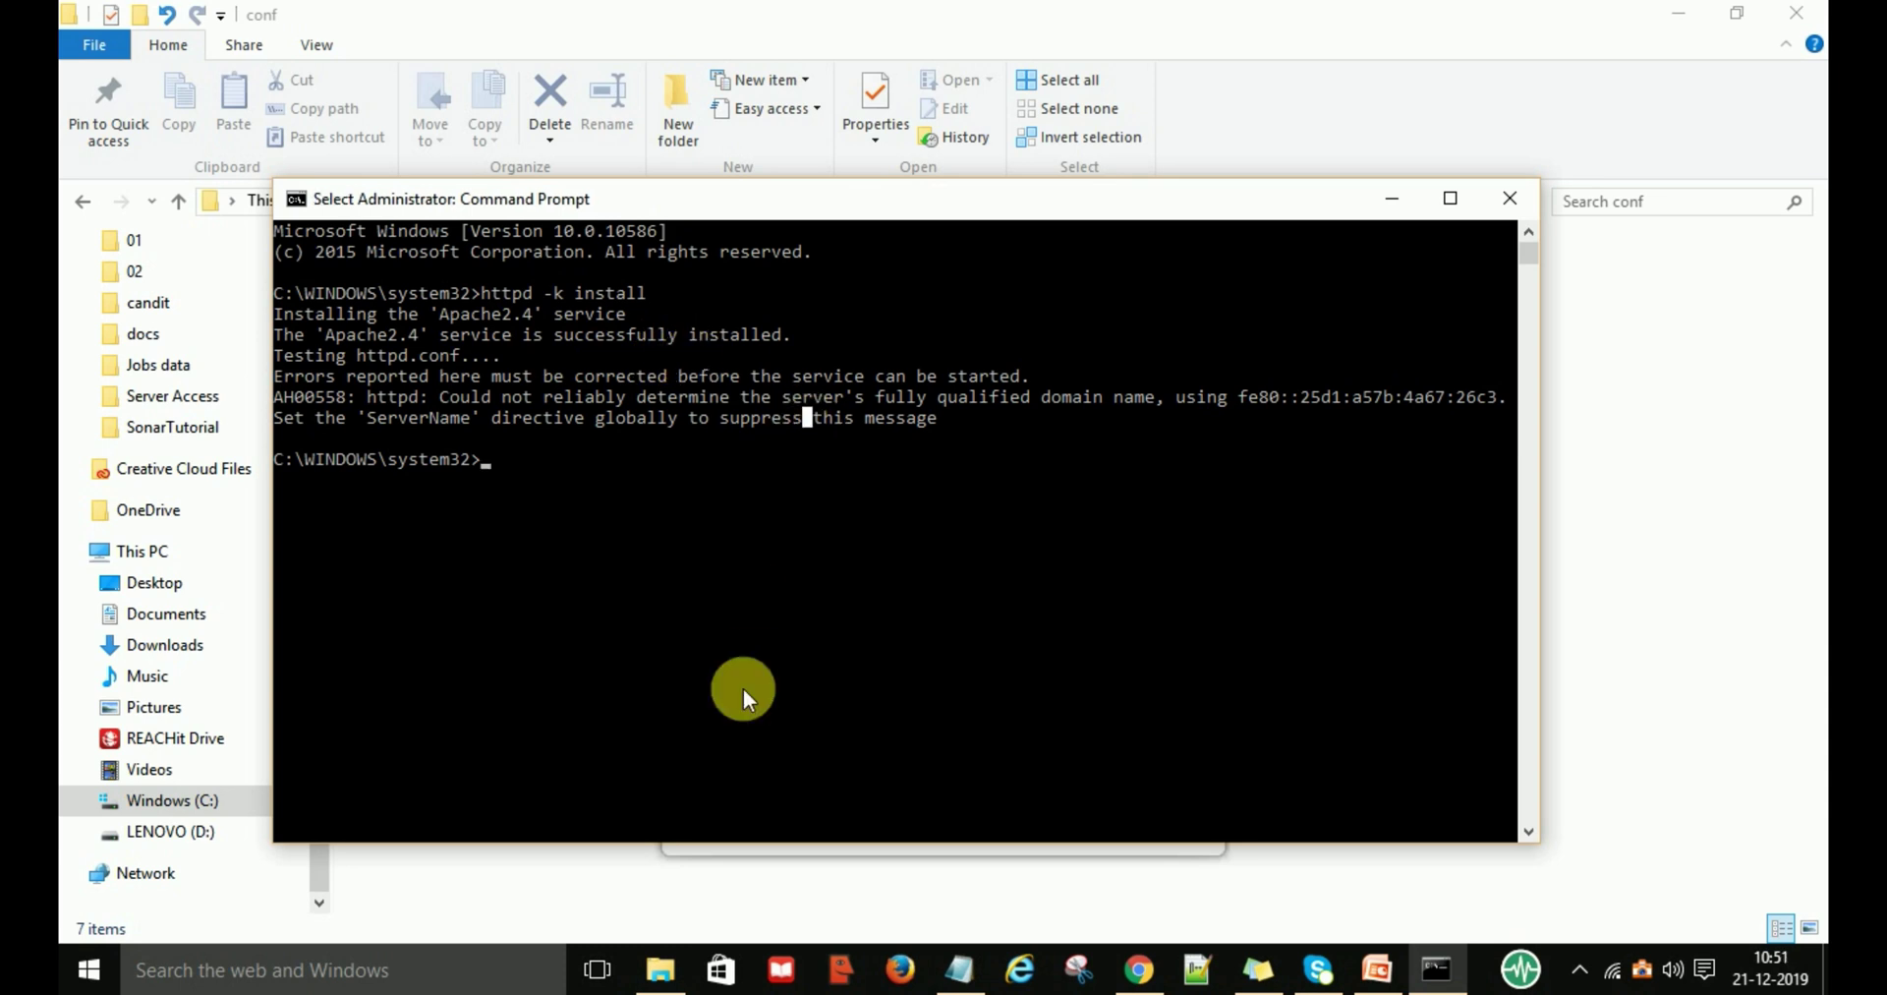
pyautogui.click(374, 971)
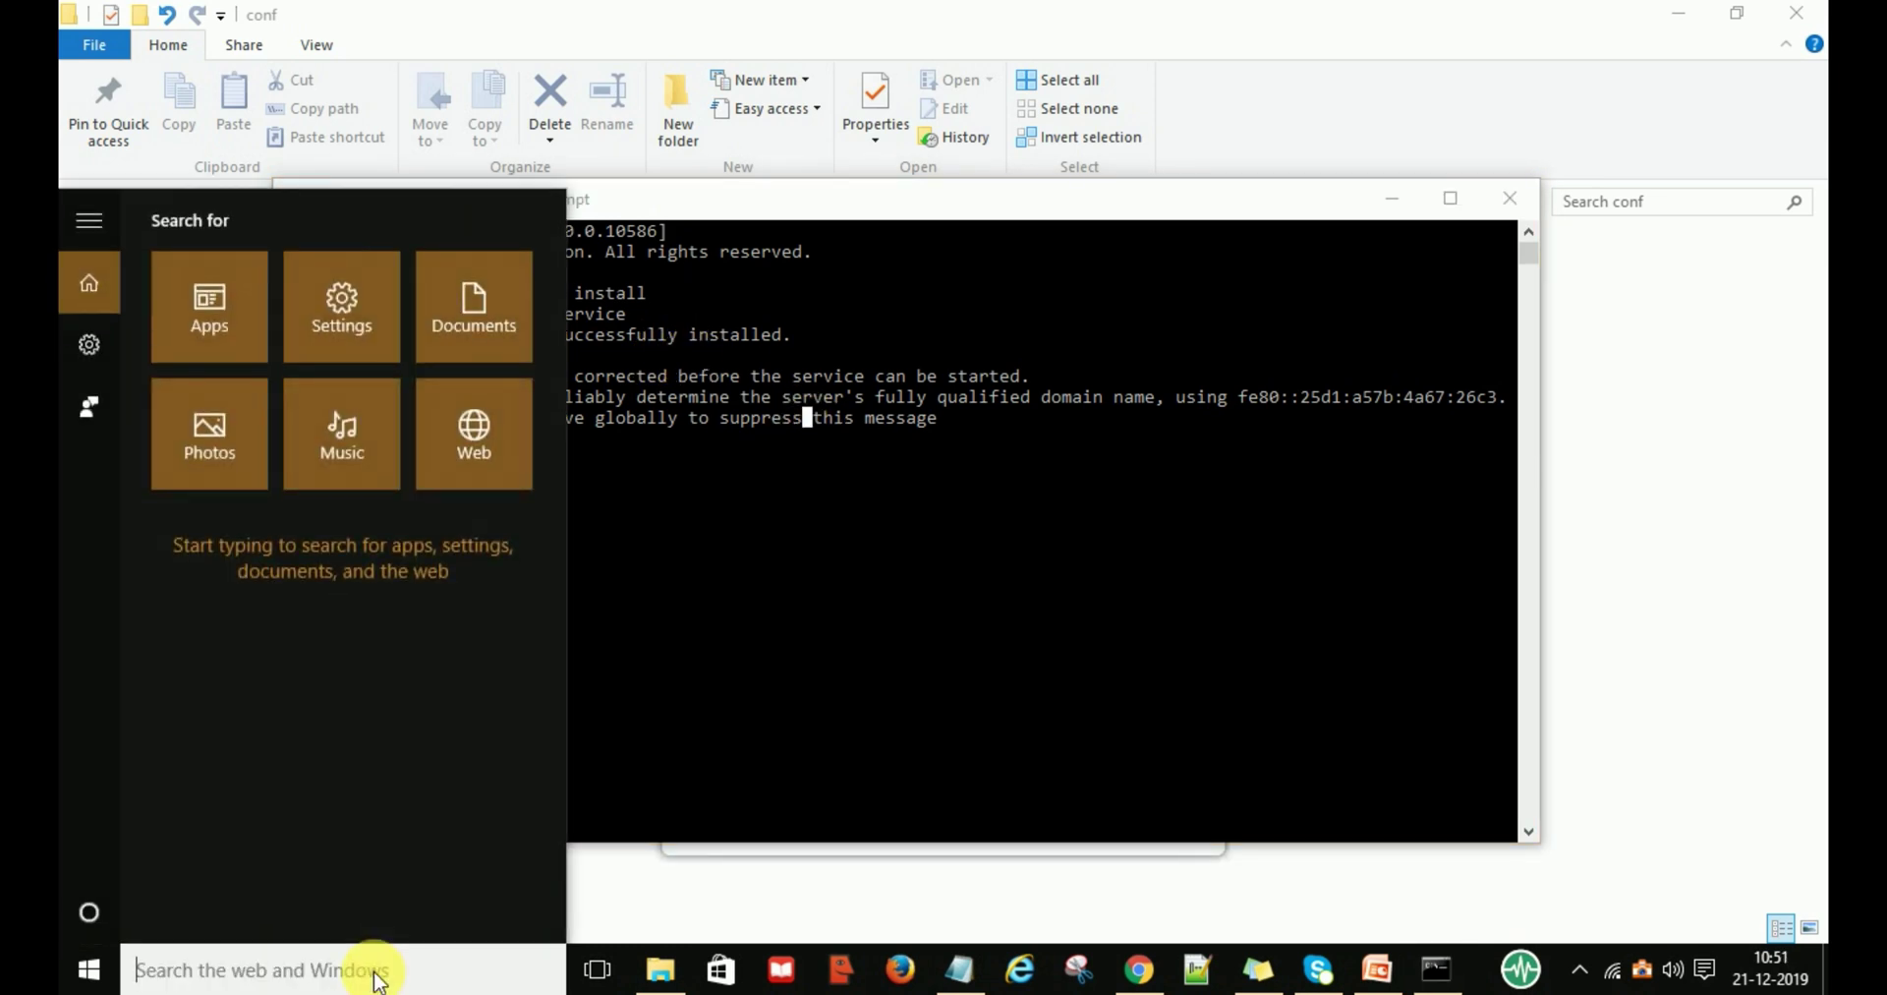
# Start Apache2.4 from the Services app until it shows Running, then open a new Chrome tab.
pyautogui.write('sr')
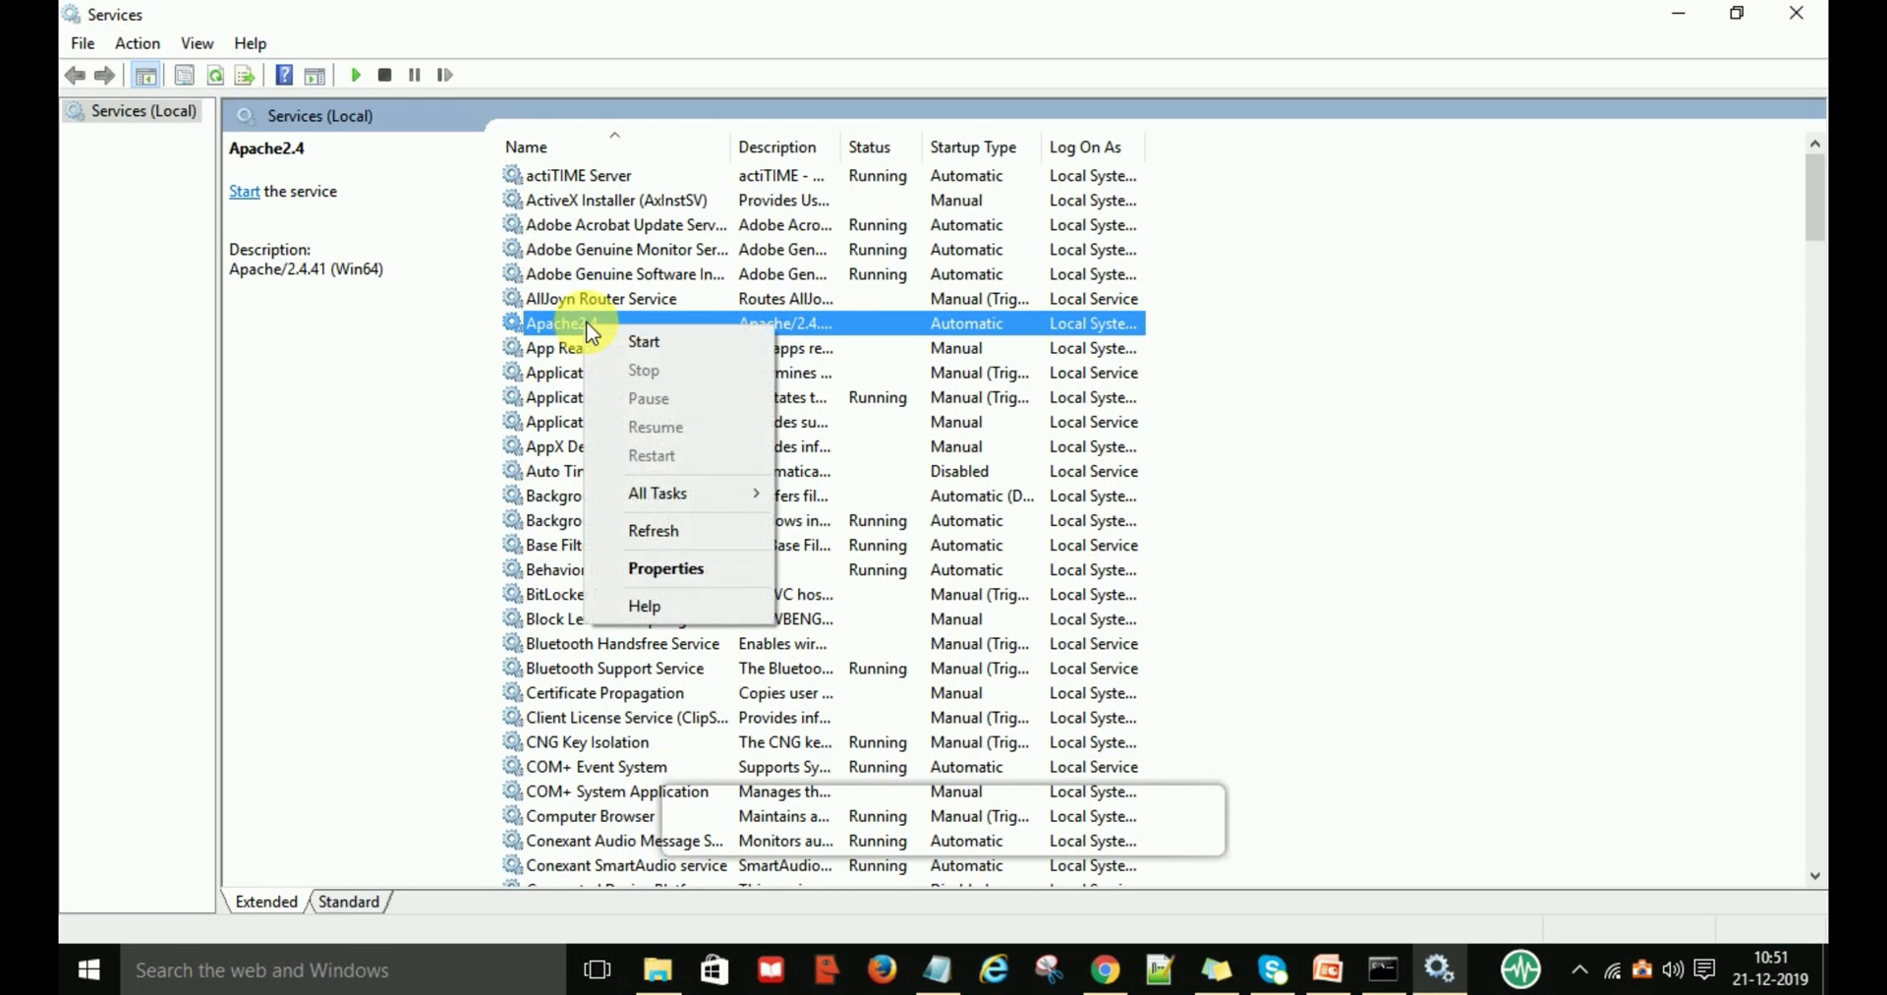
pyautogui.click(664, 531)
pyautogui.rightClick(570, 325)
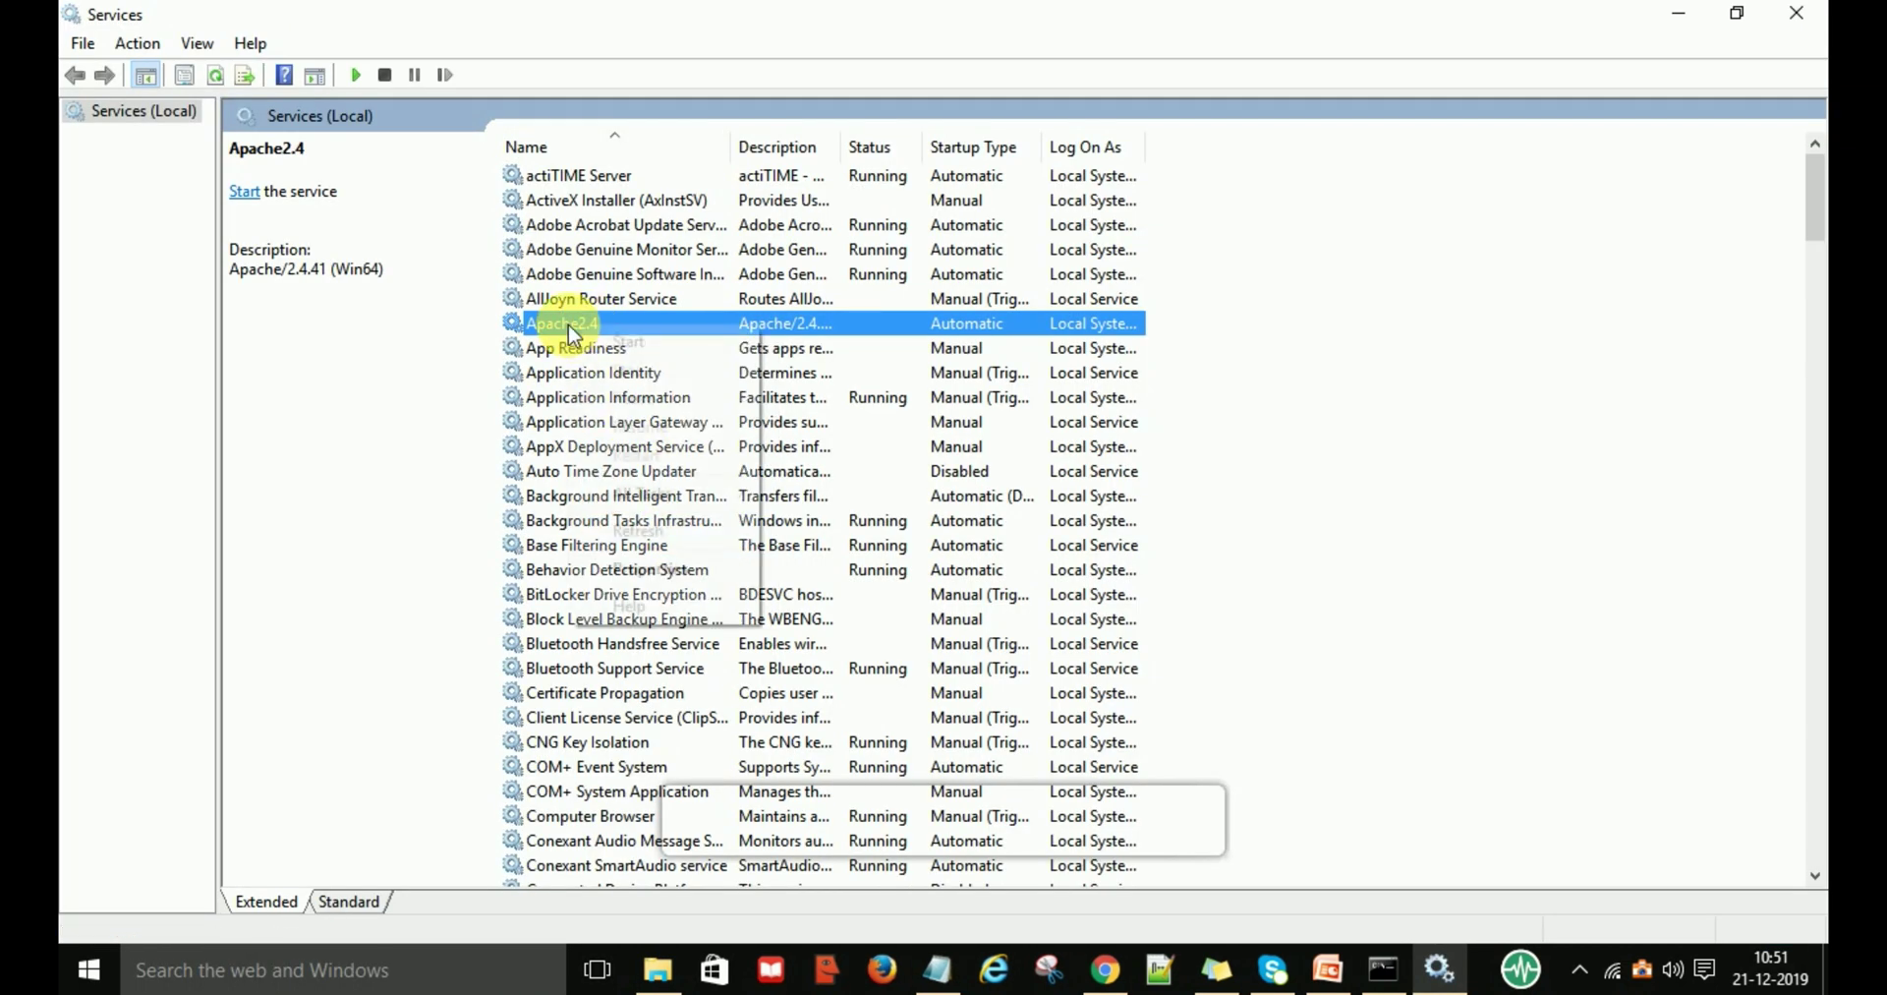
pyautogui.click(599, 344)
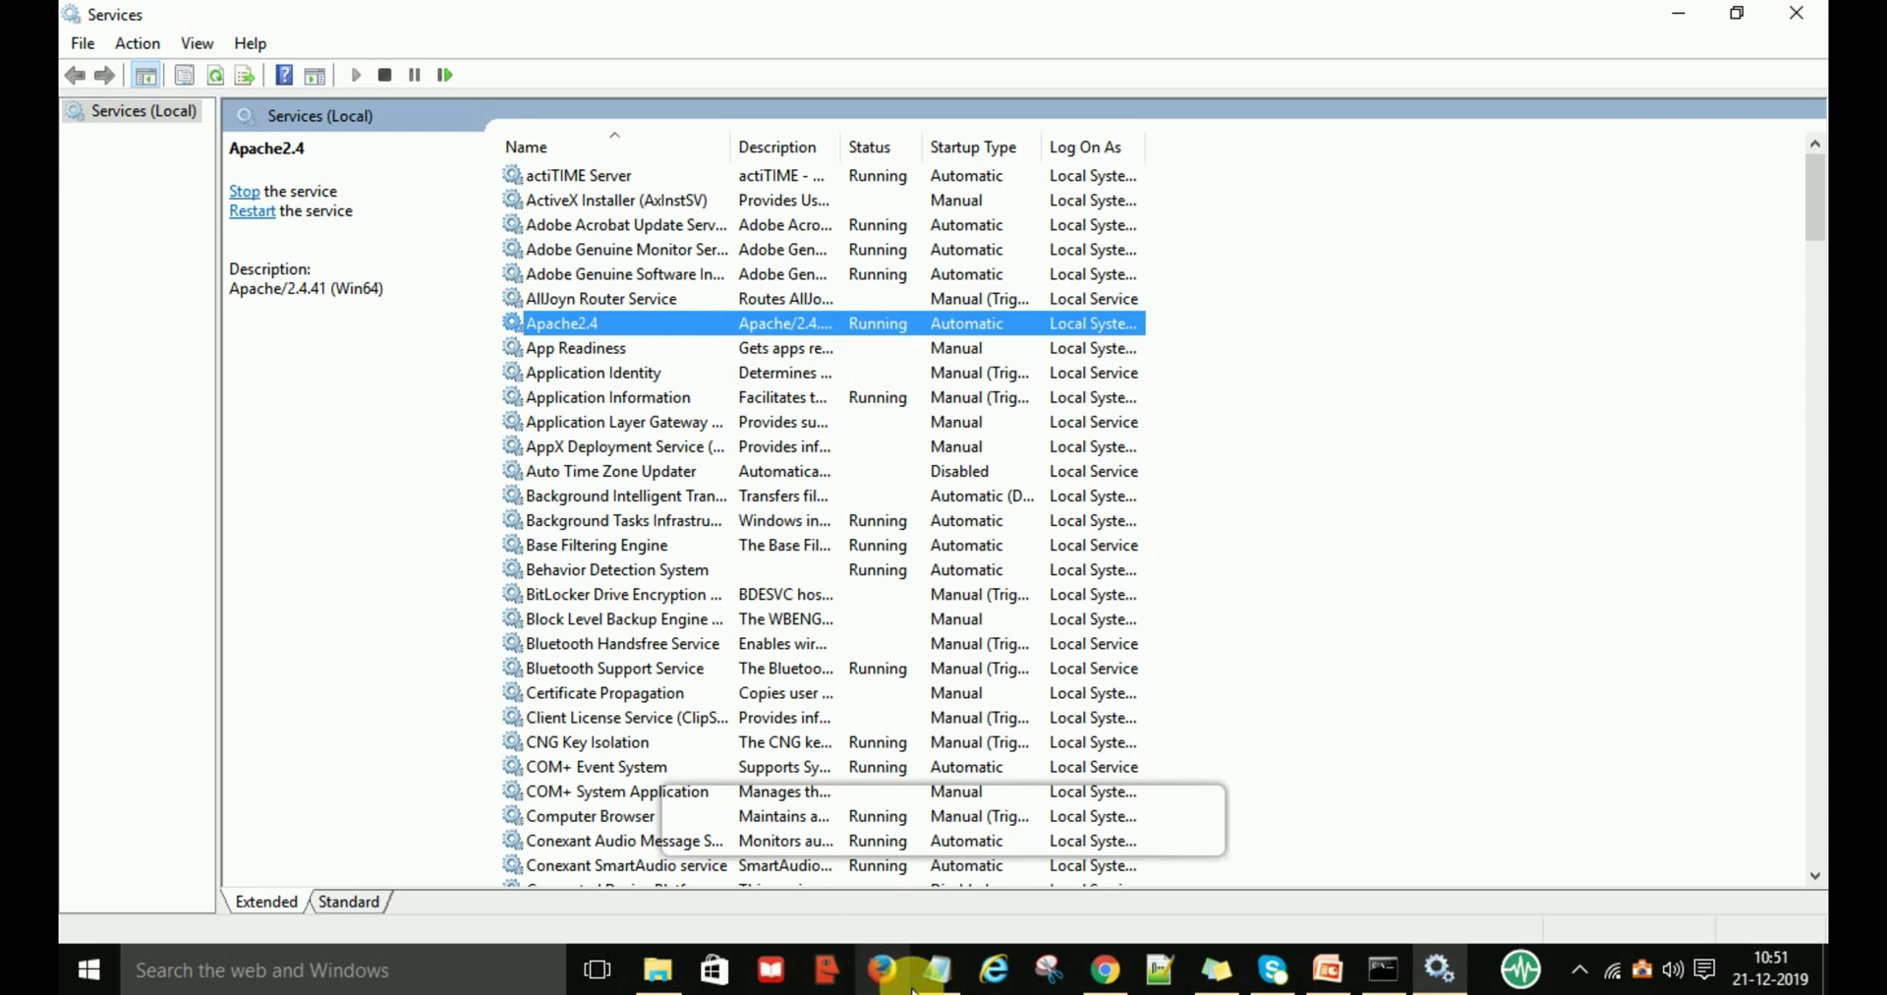
pyautogui.click(1105, 970)
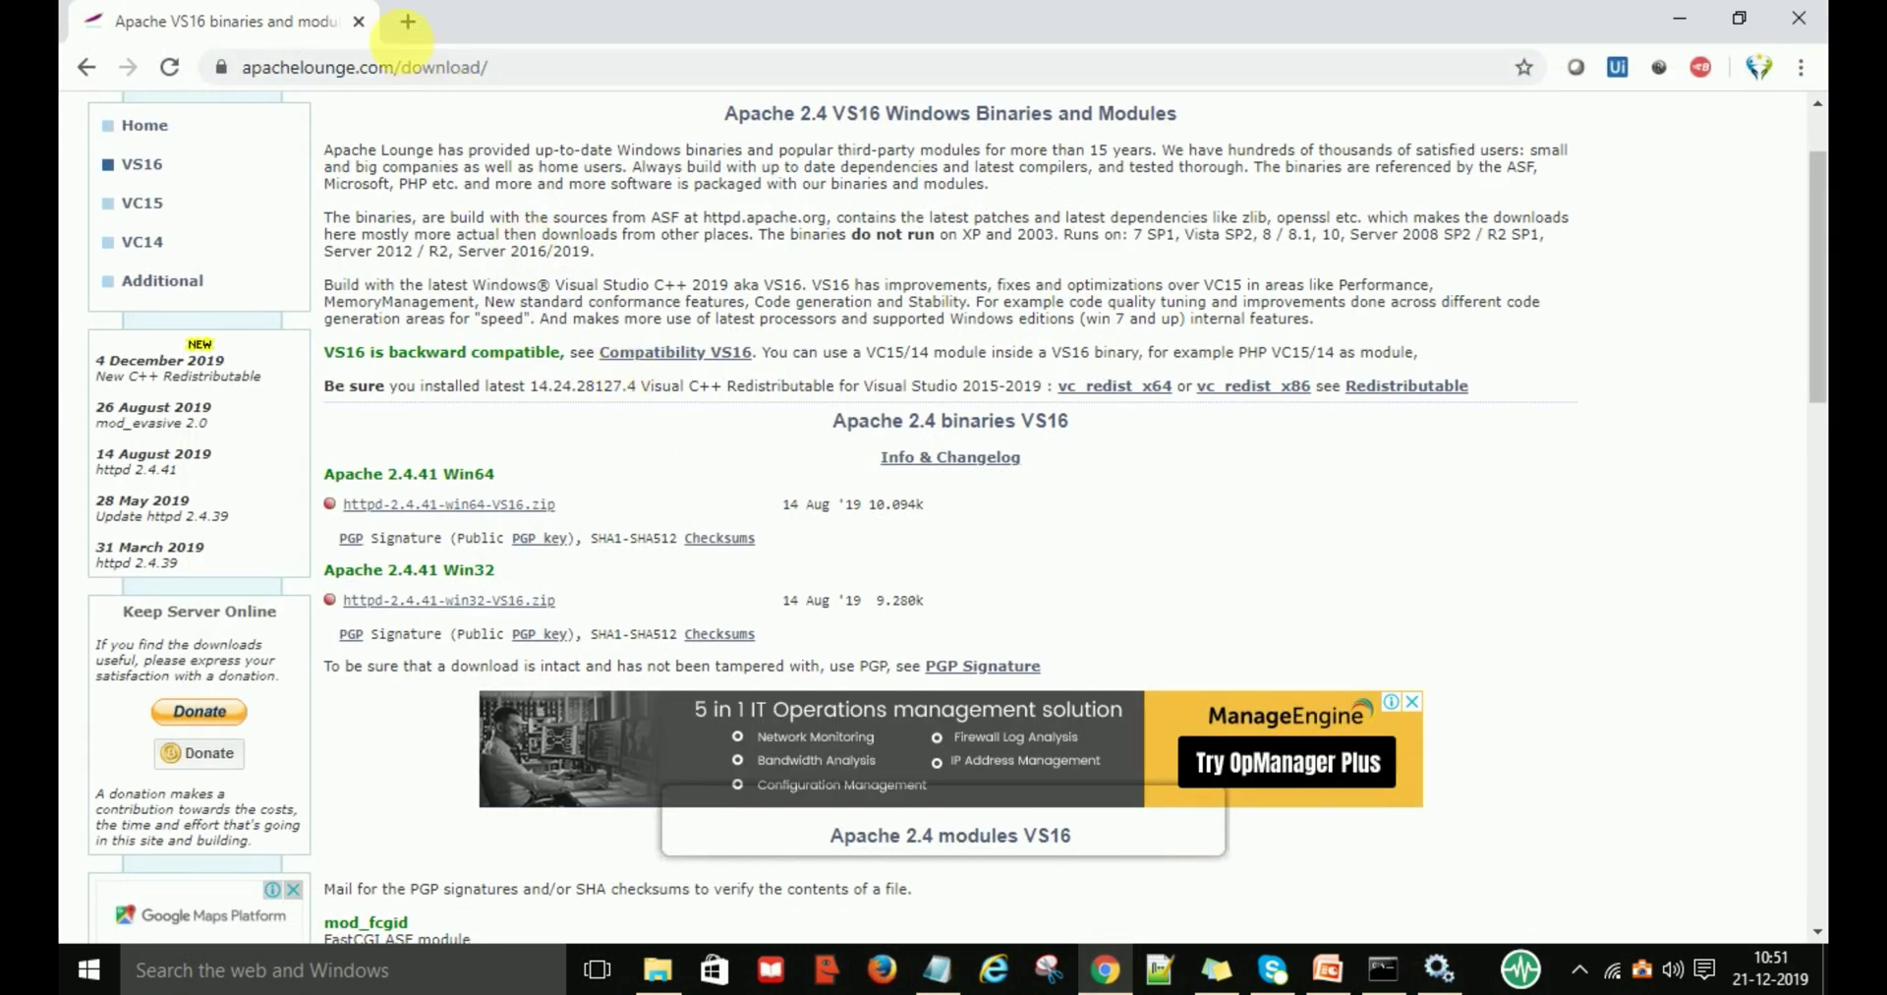
pyautogui.click(408, 21)
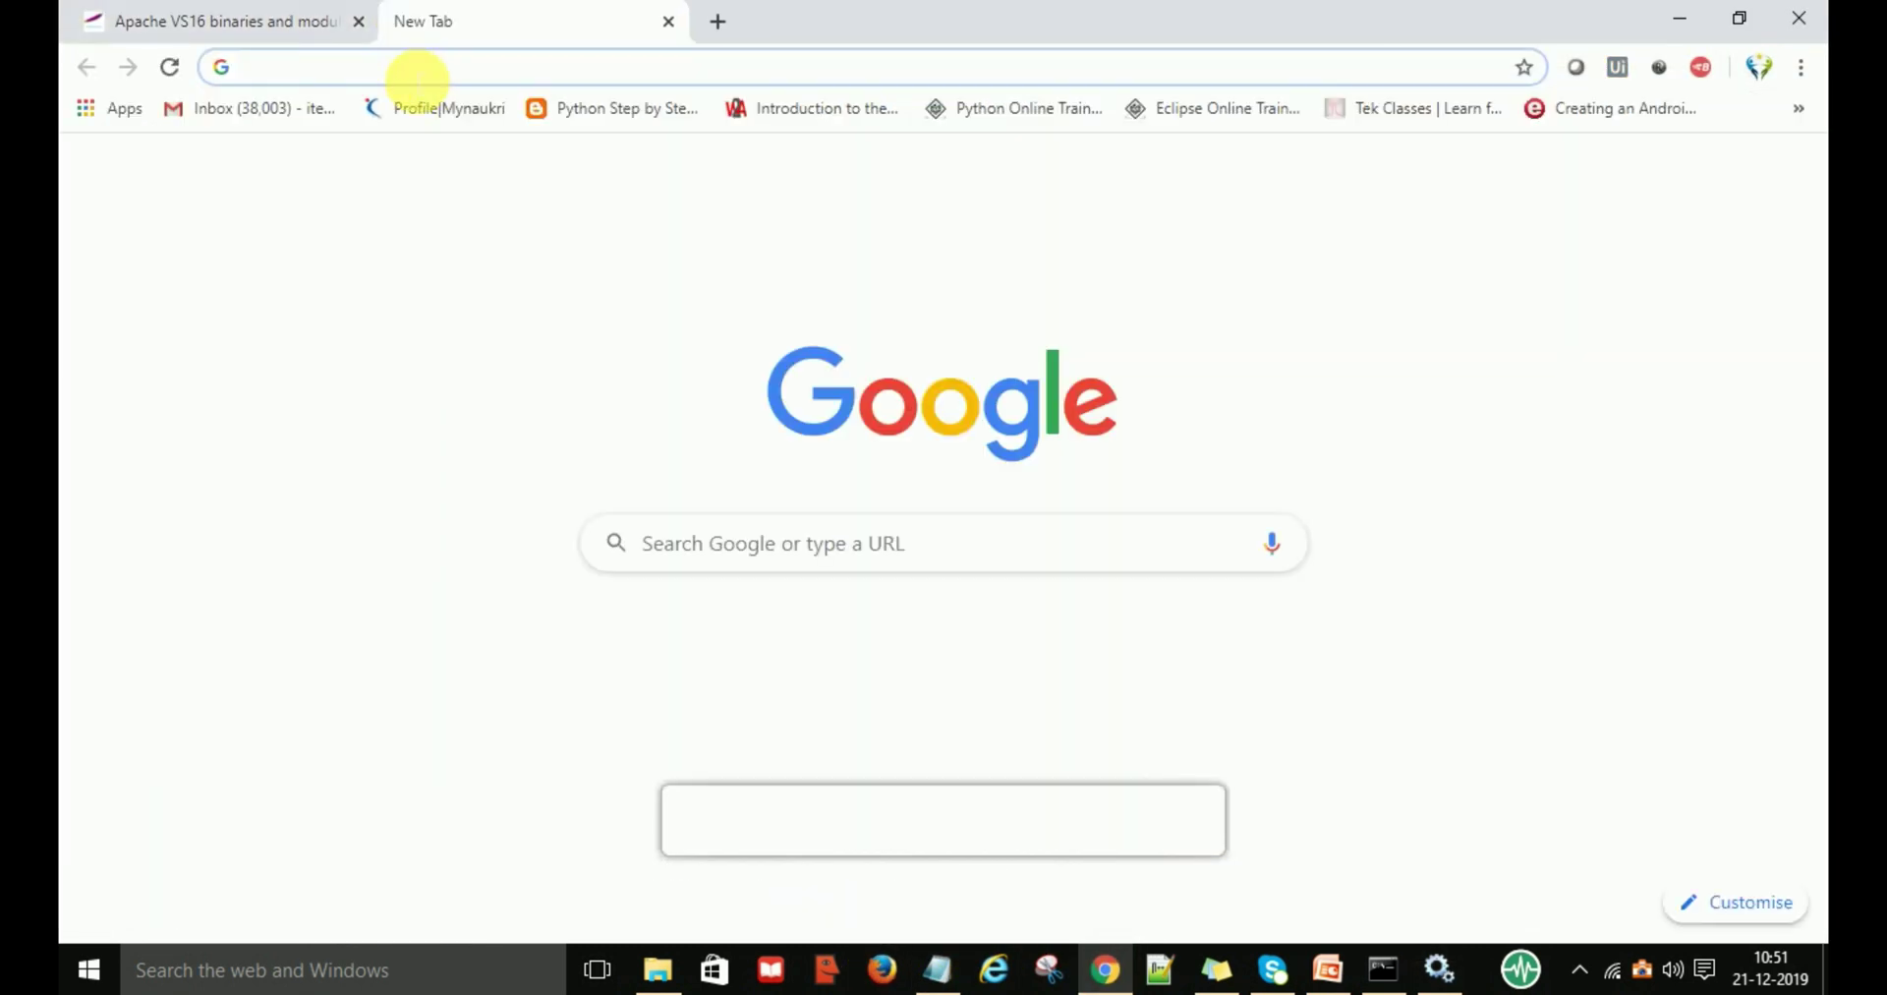
# Load localhost:90 in Chrome and confirm Apache's 'It works!' page appears.
pyautogui.write('loca')
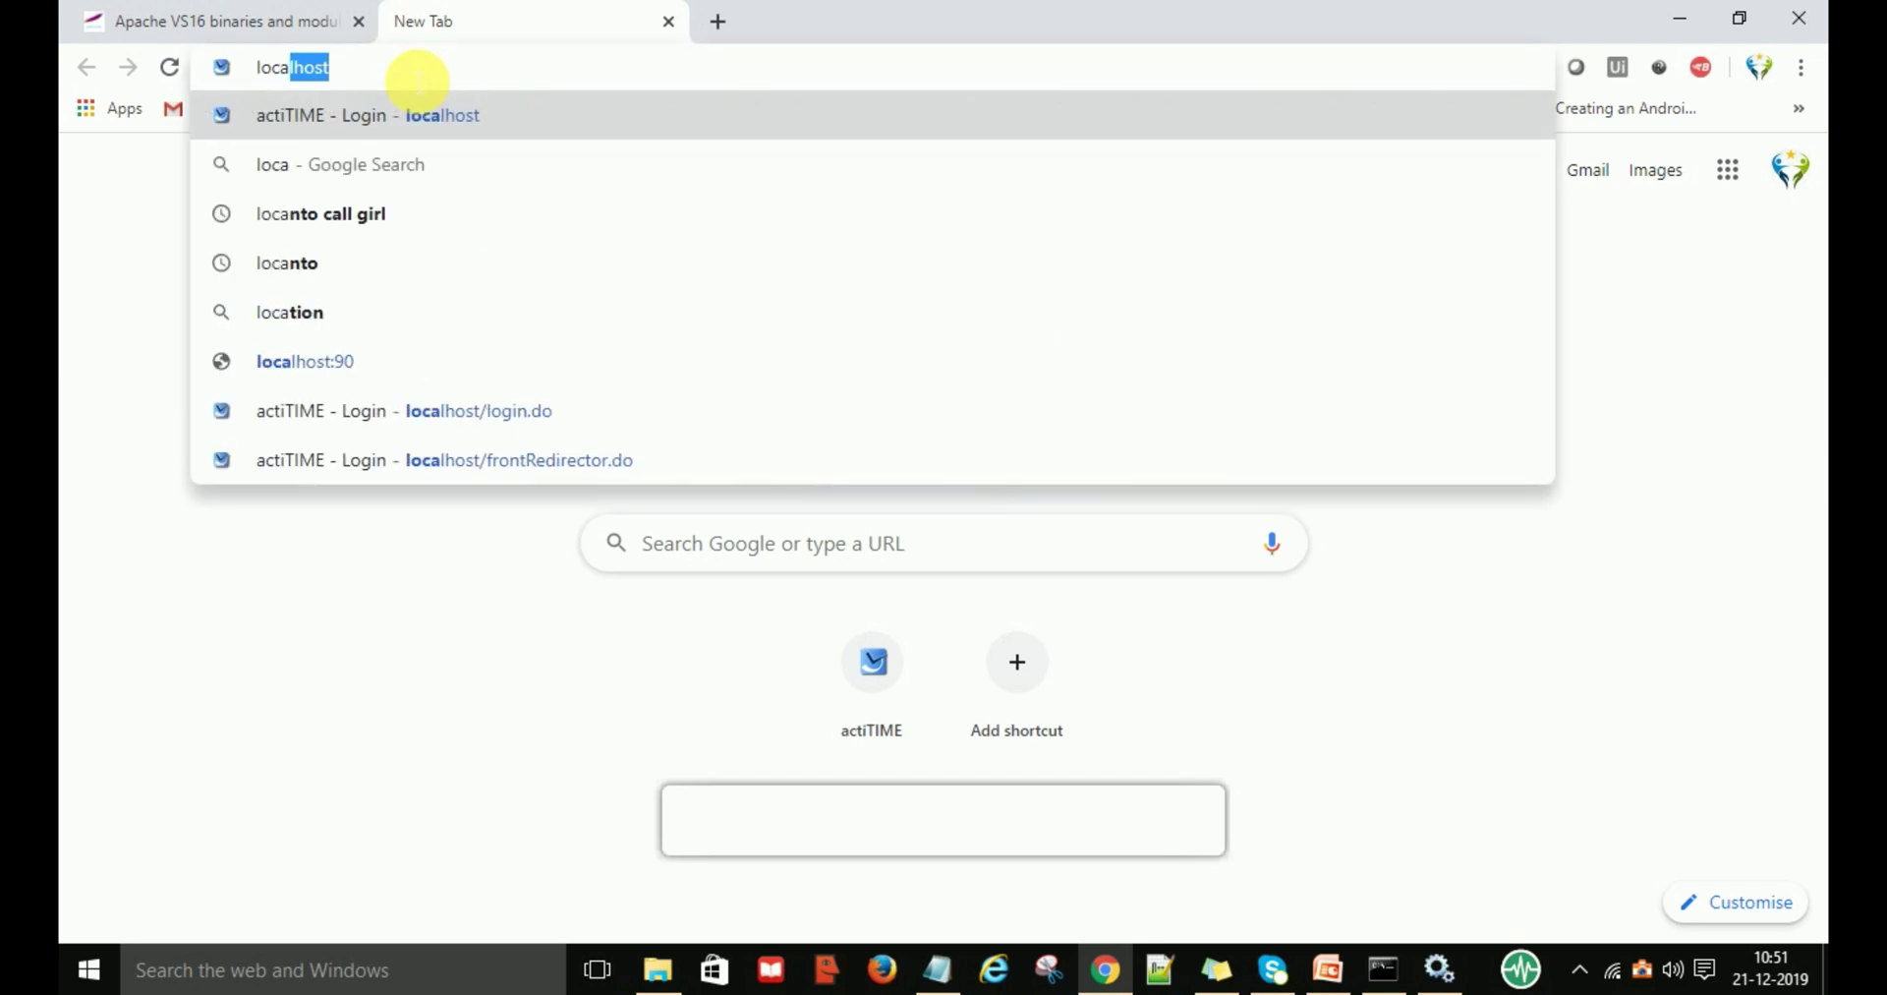
pyautogui.write('lhost:')
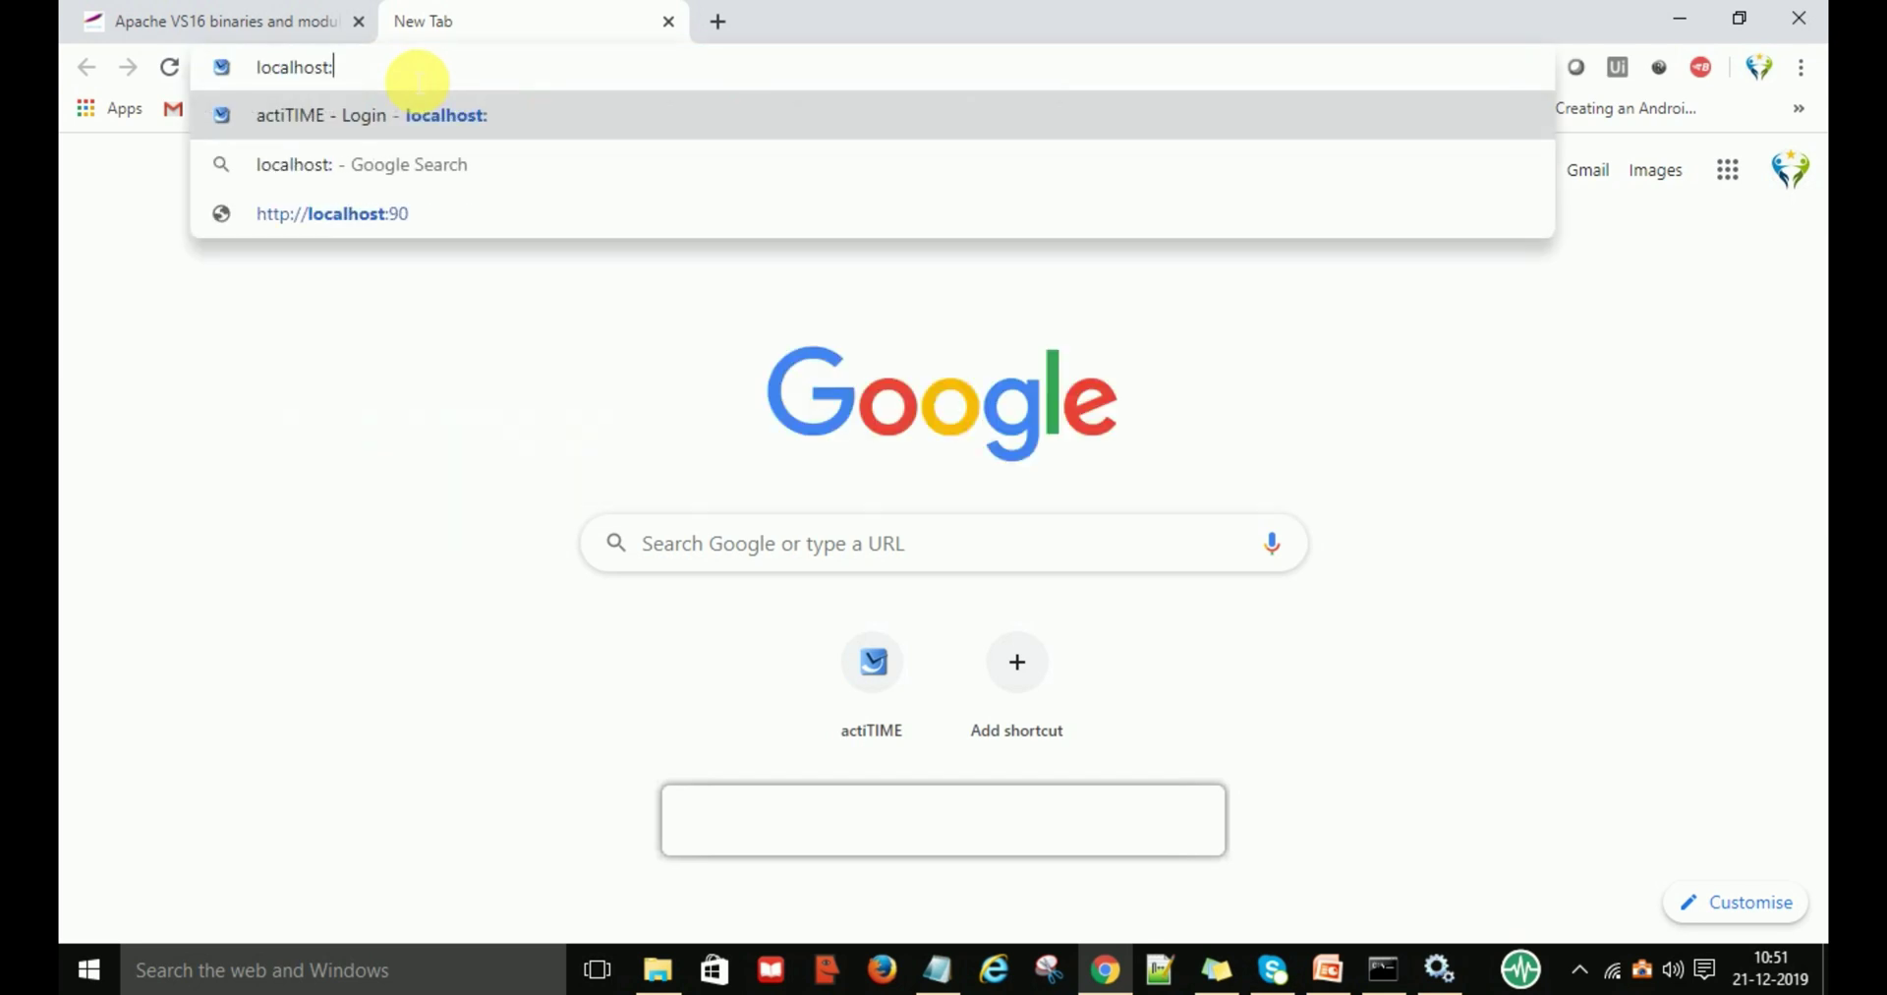
pyautogui.write('90')
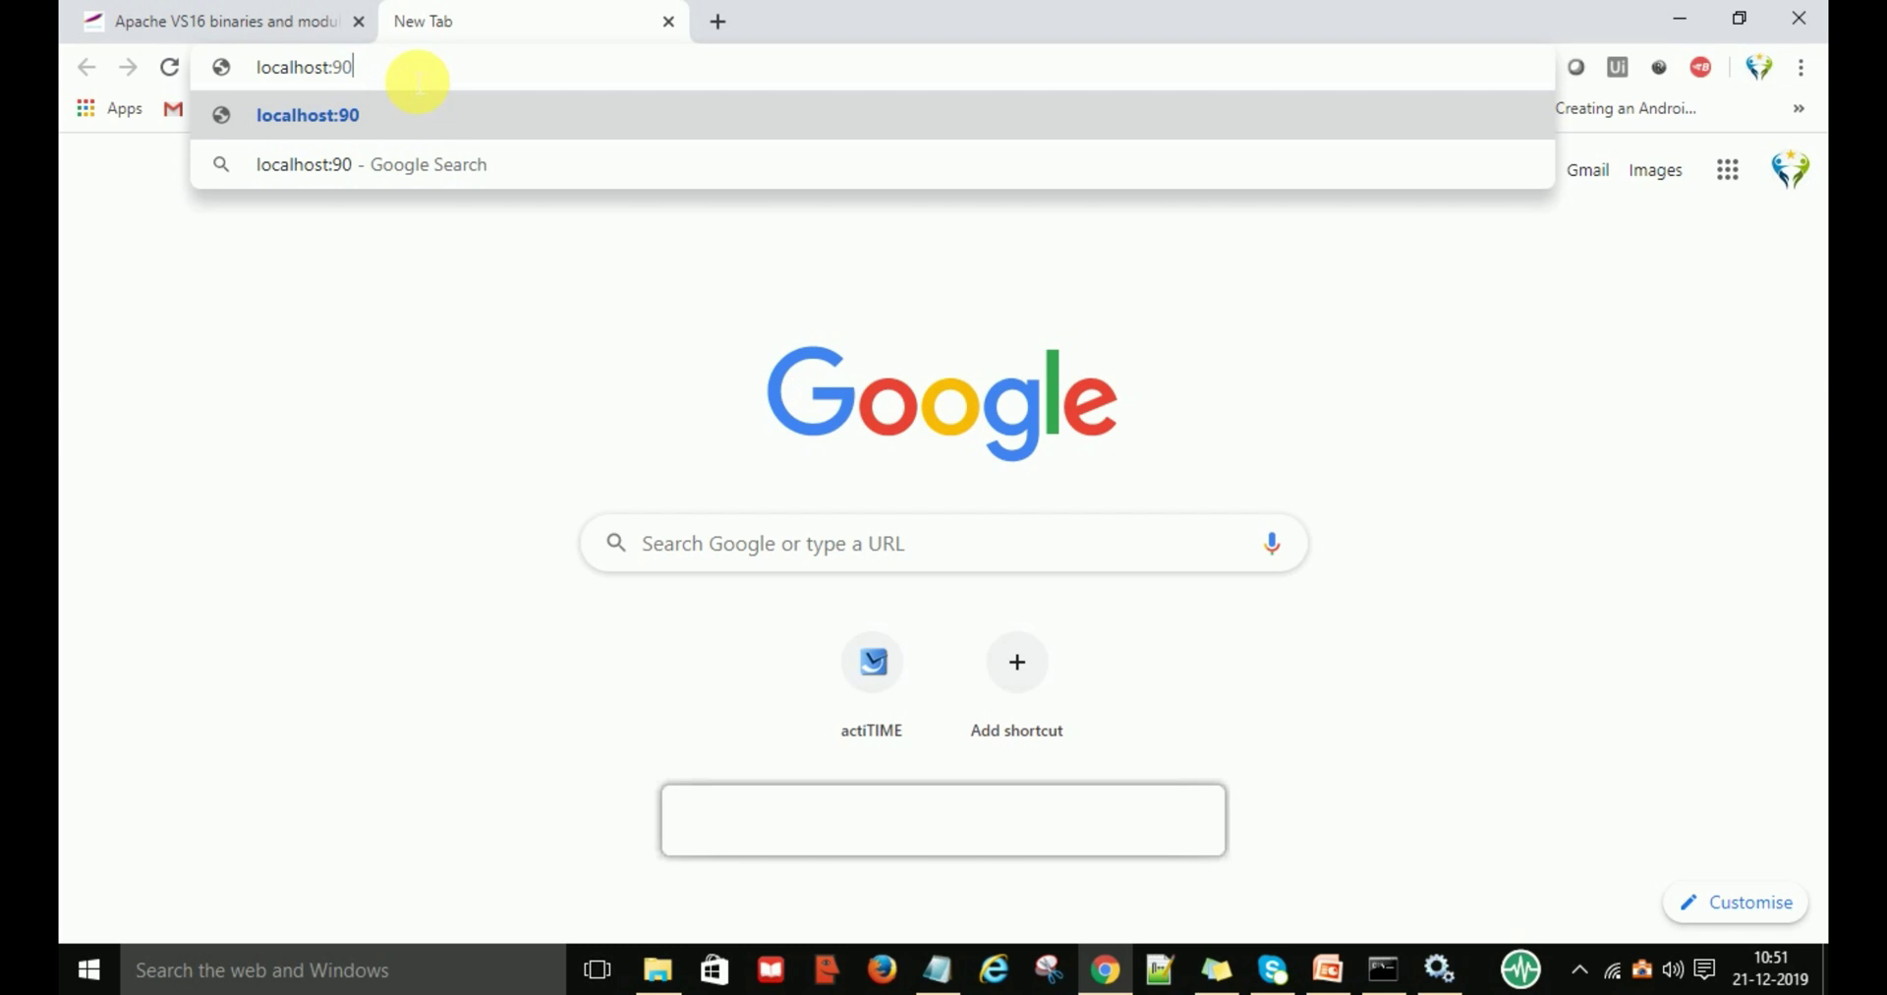
pyautogui.press('Return')
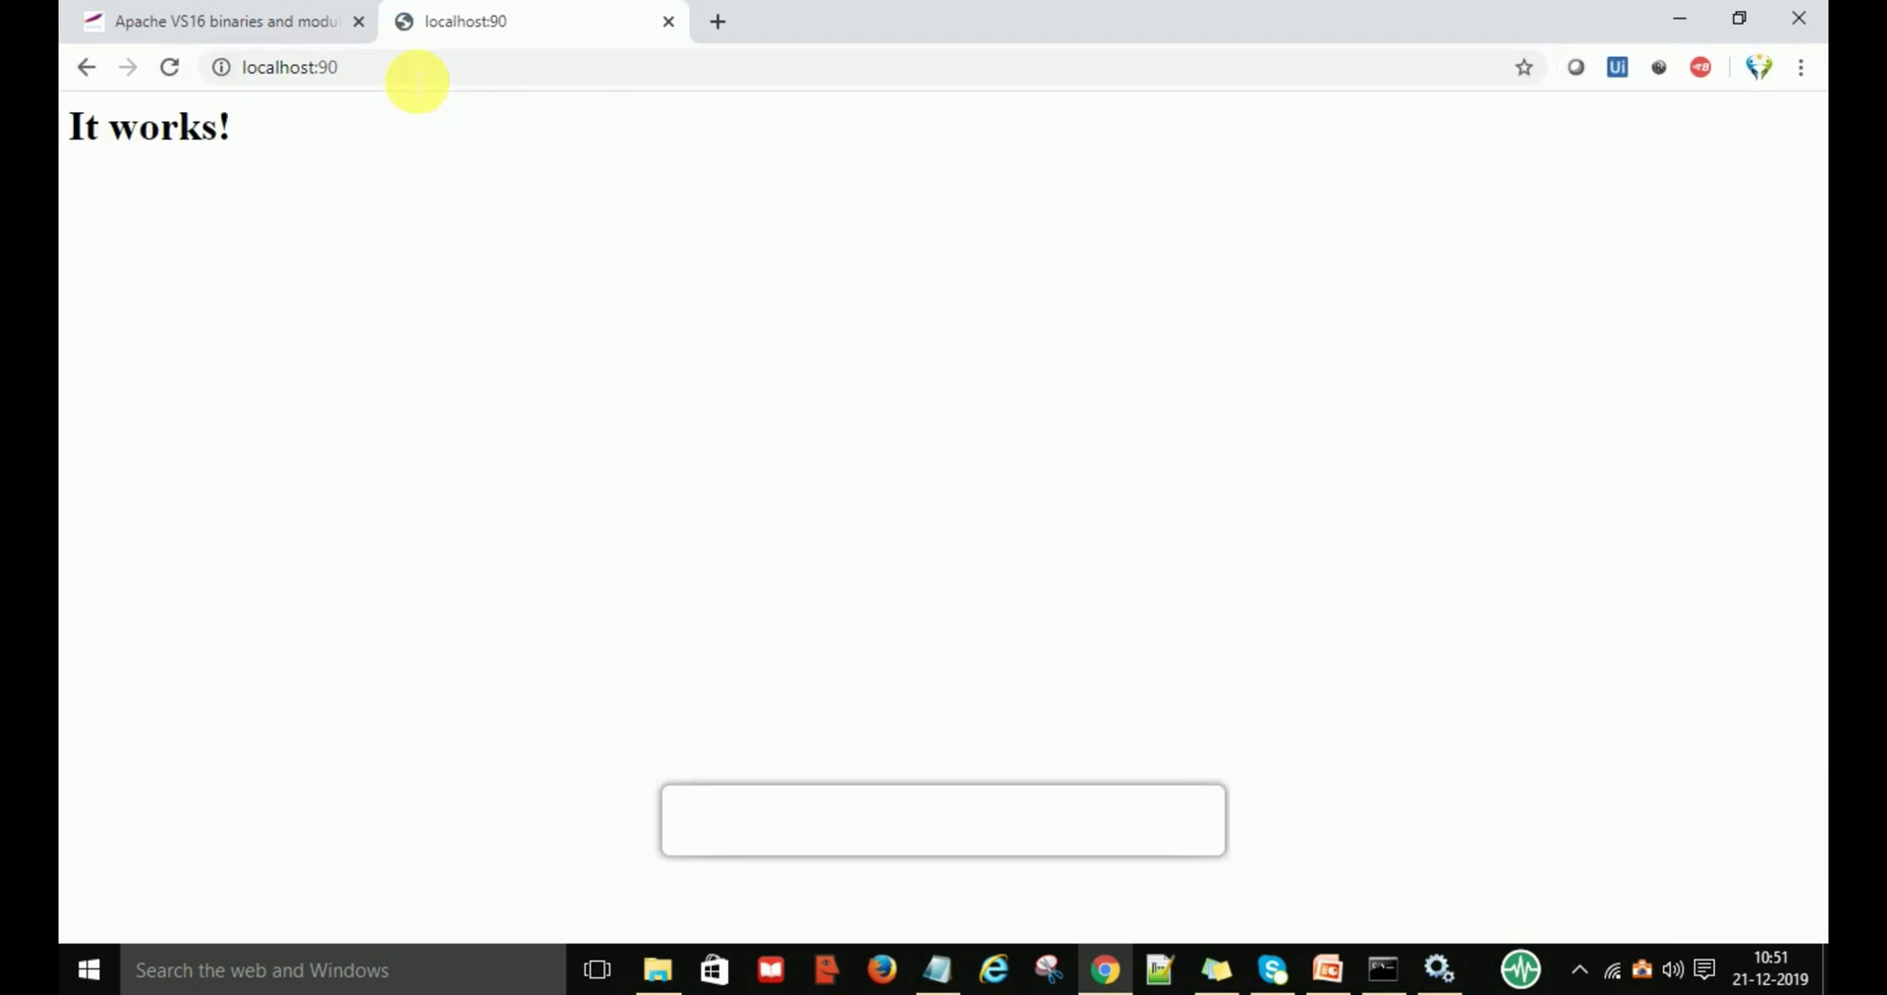
pyautogui.moveTo(246, 124); pyautogui.dragTo(67, 126)
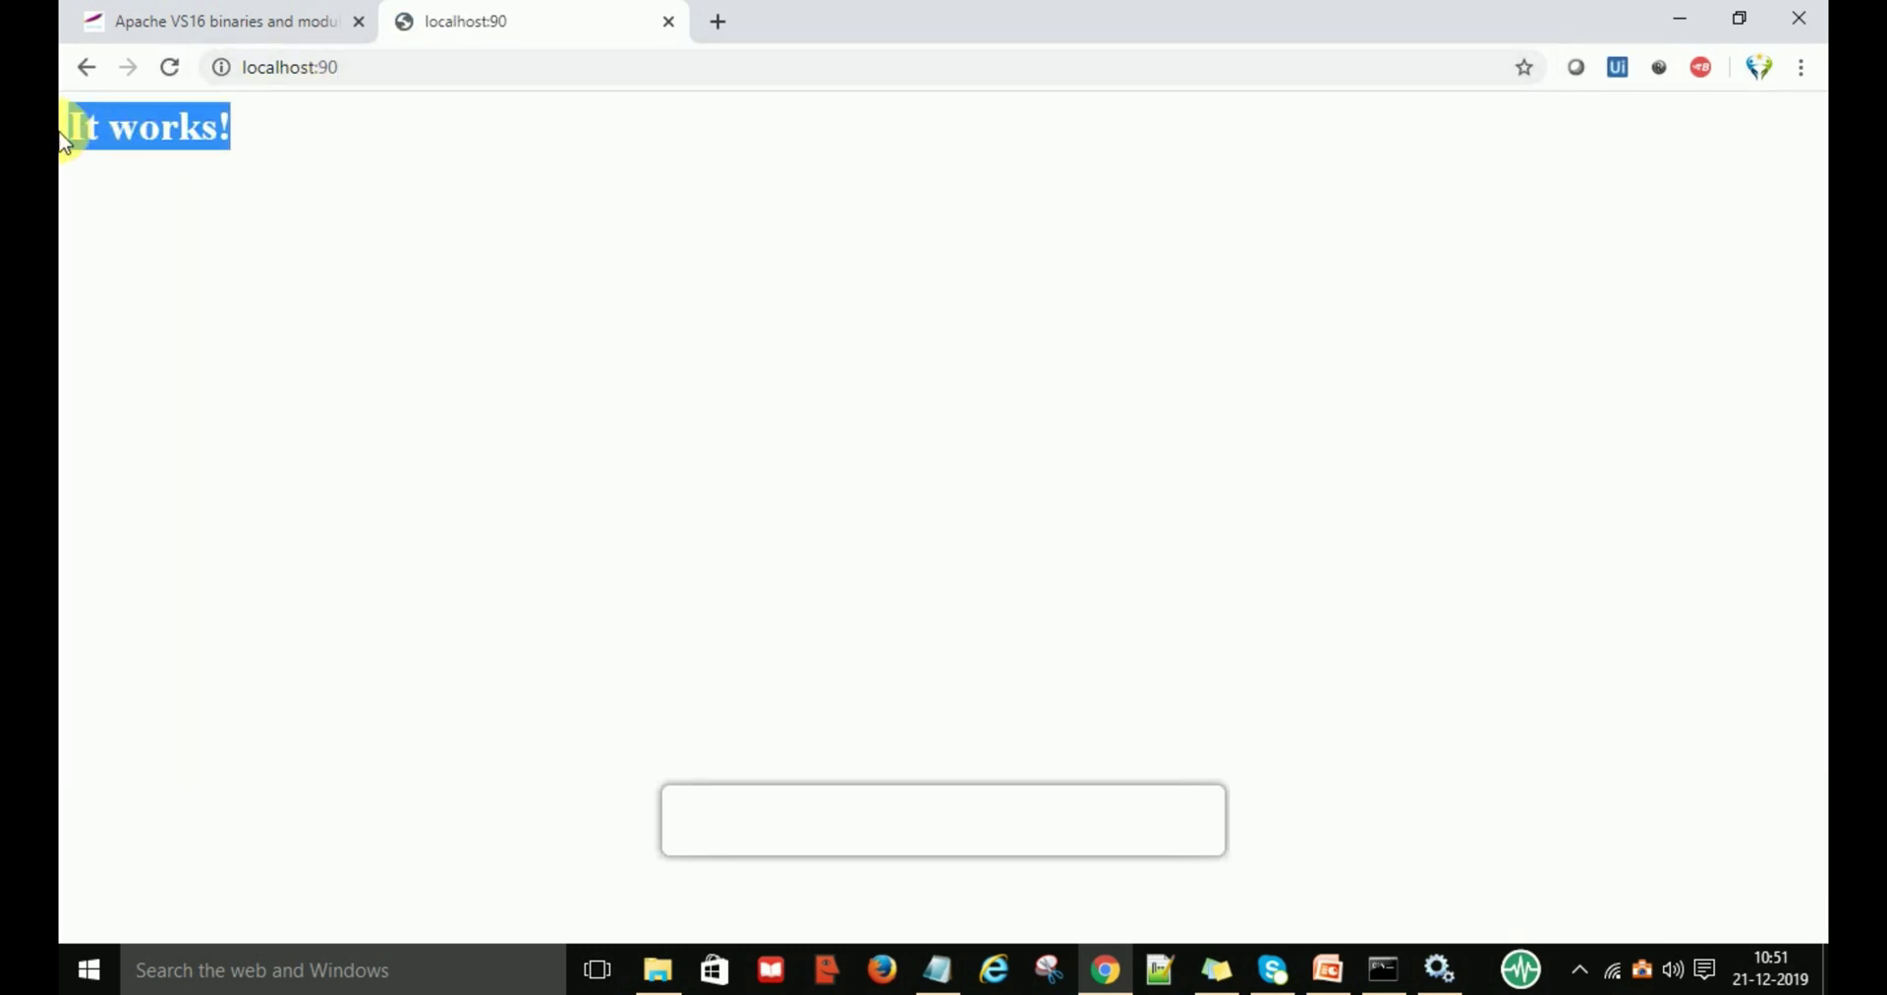
pyautogui.click(346, 201)
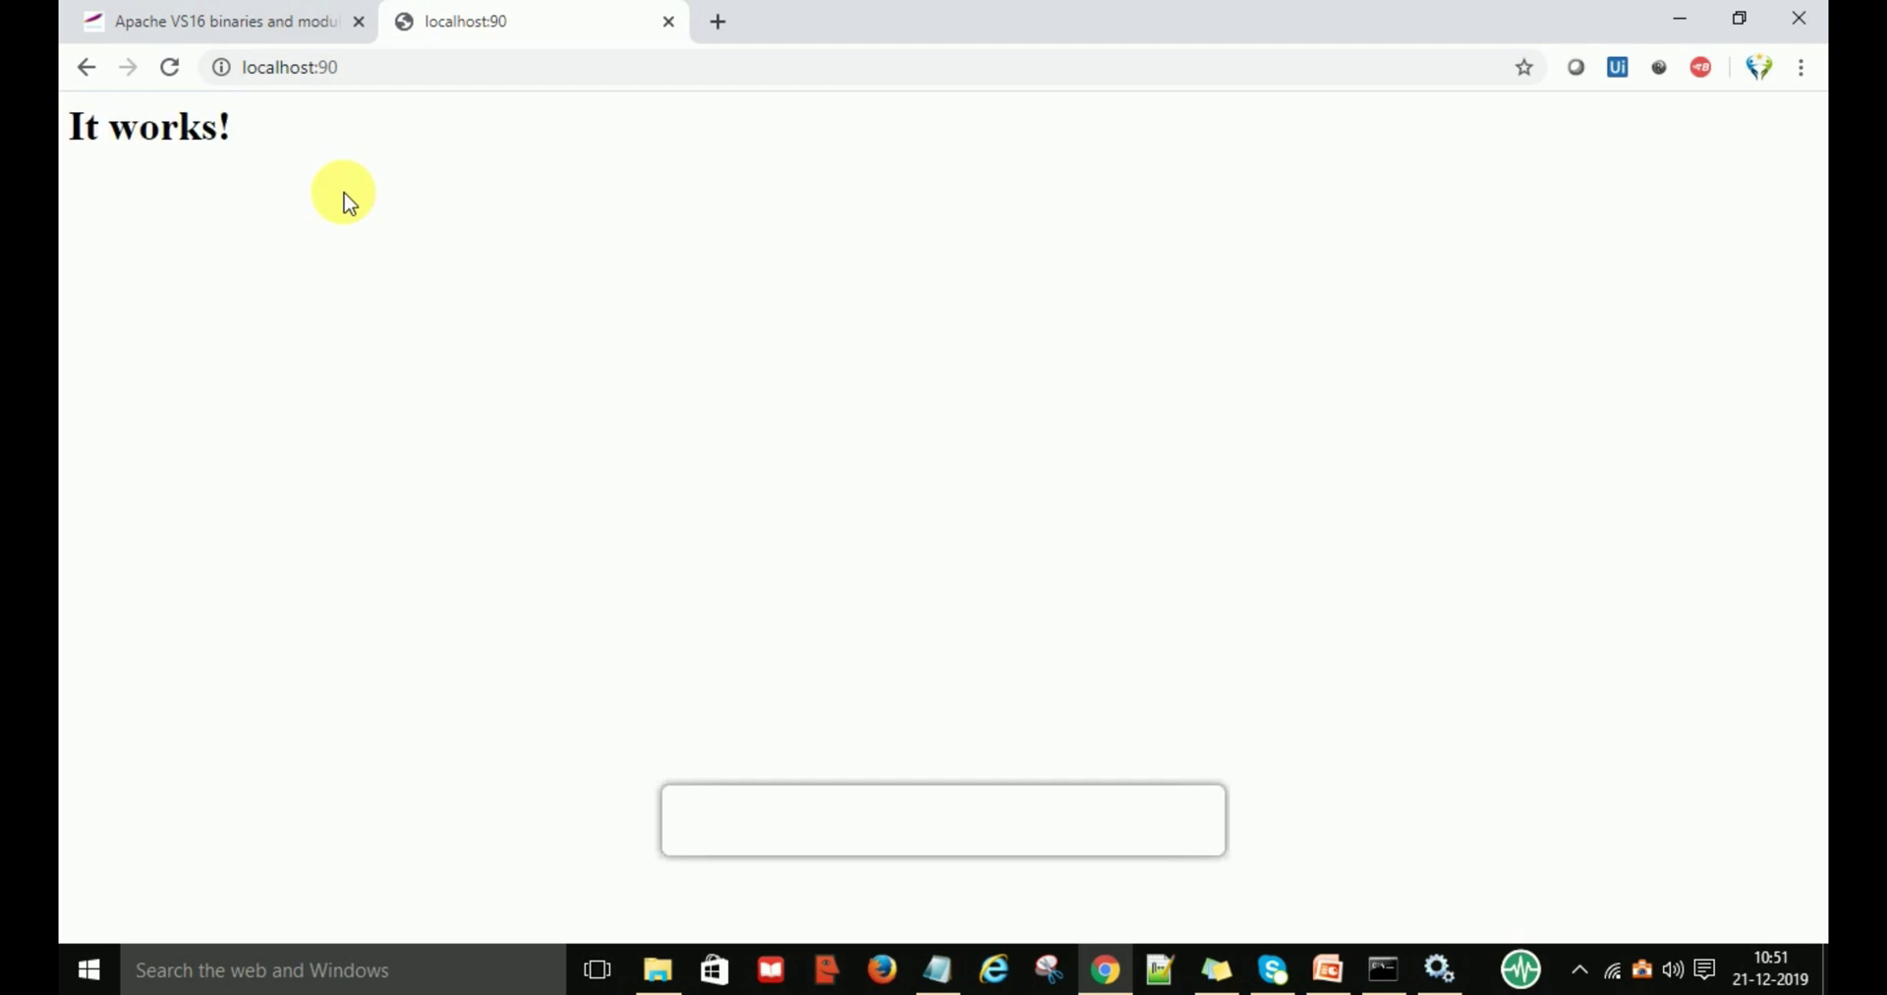
pyautogui.click(660, 968)
# Open C:\Apache24\bin, try launching ApacheMonitor.exe (already running), and close the Services window.
pyautogui.press('BackSpace')
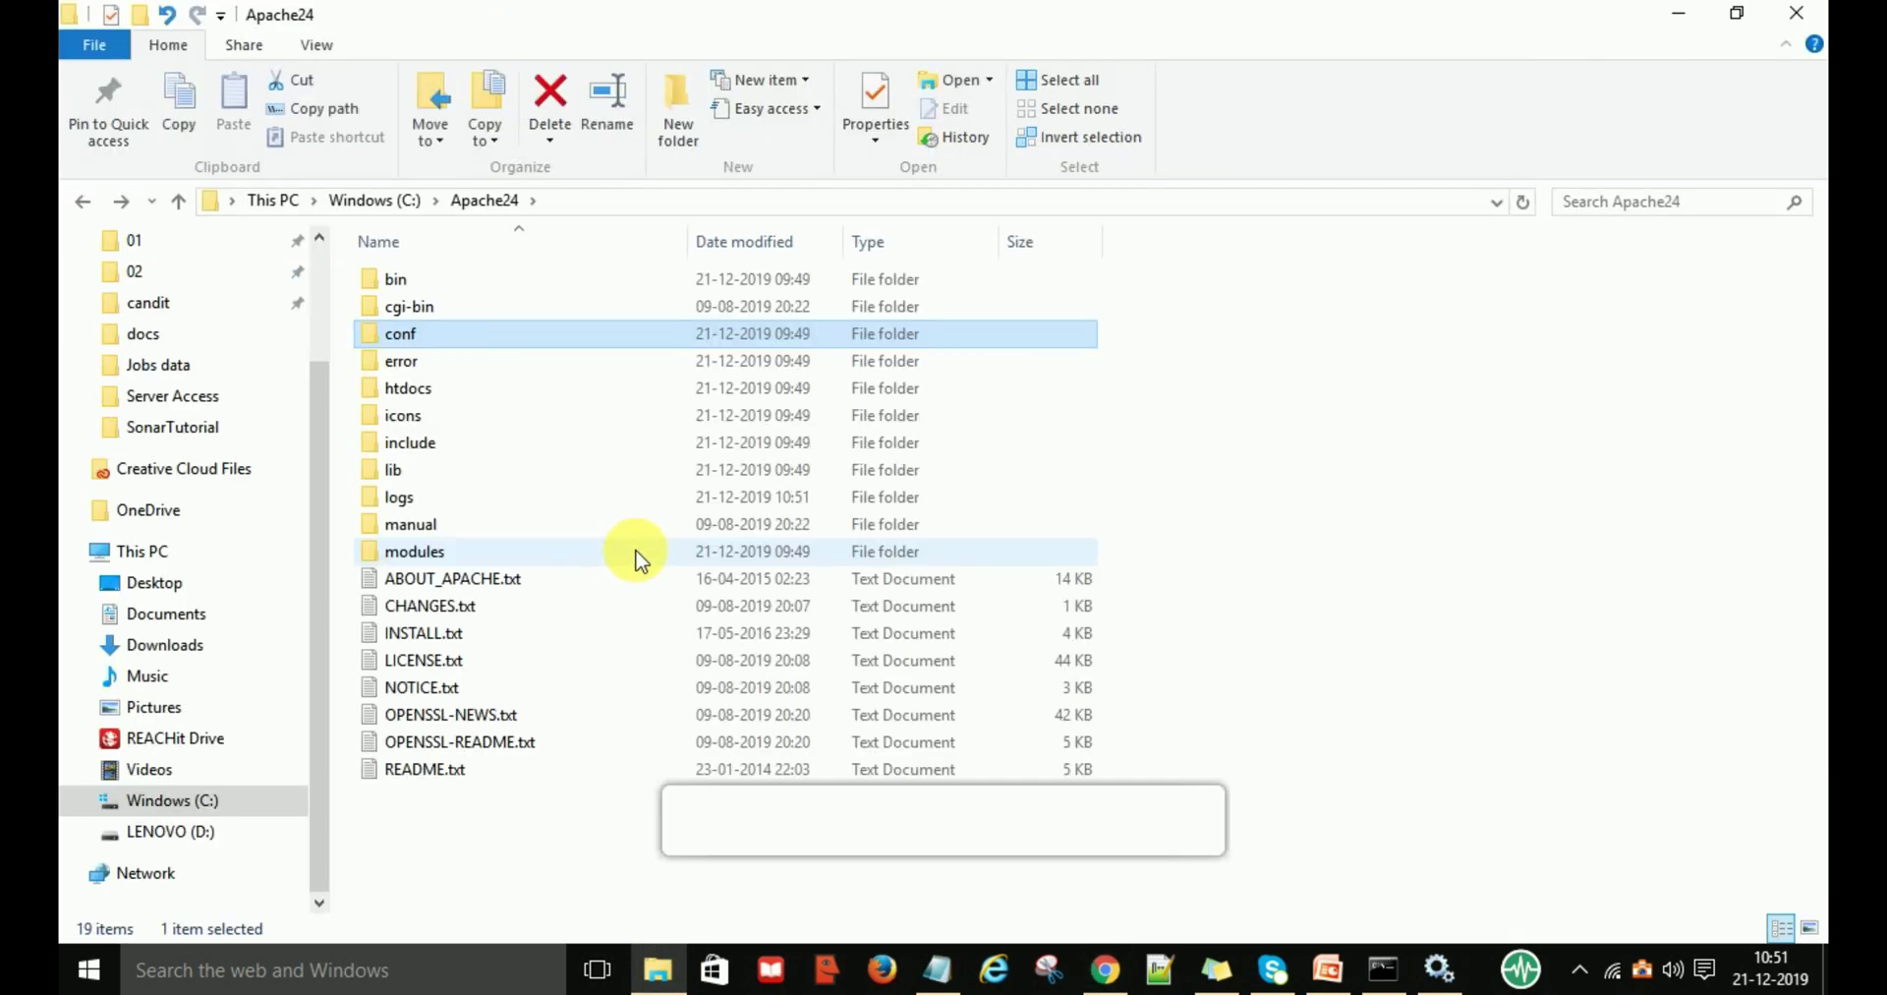
pyautogui.doubleClick(393, 281)
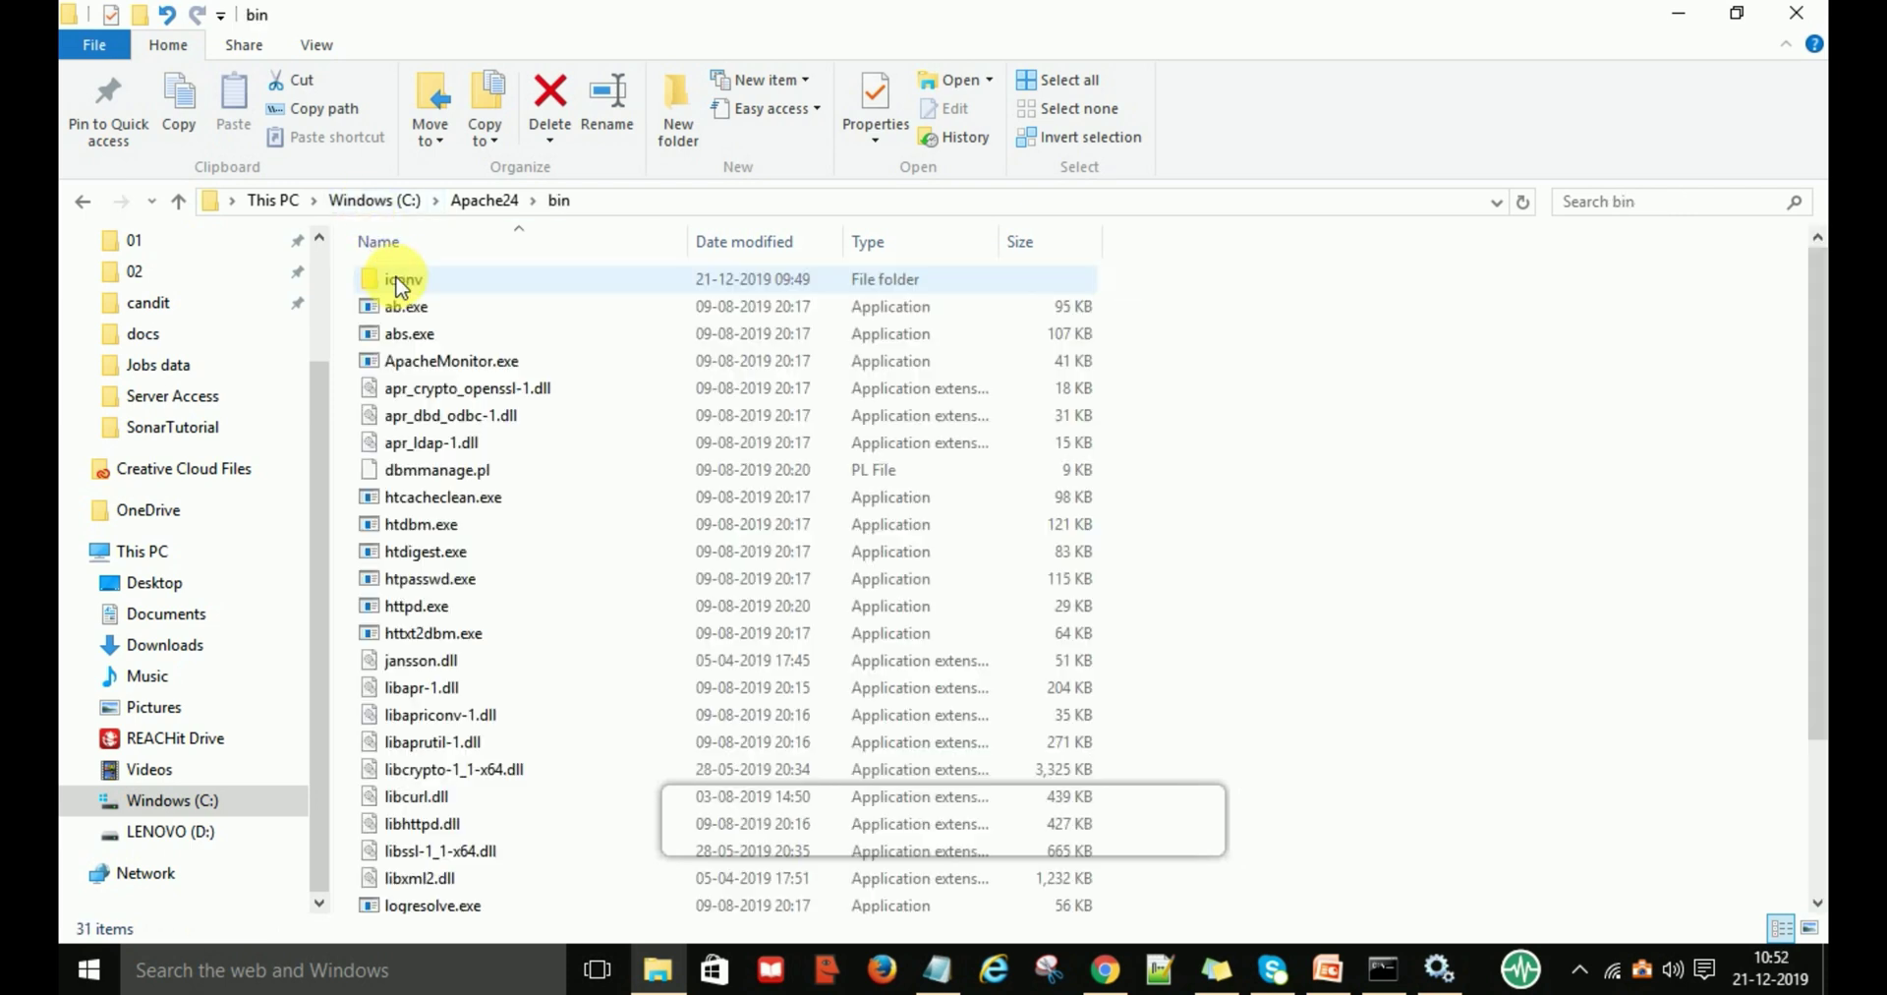
pyautogui.doubleClick(470, 371)
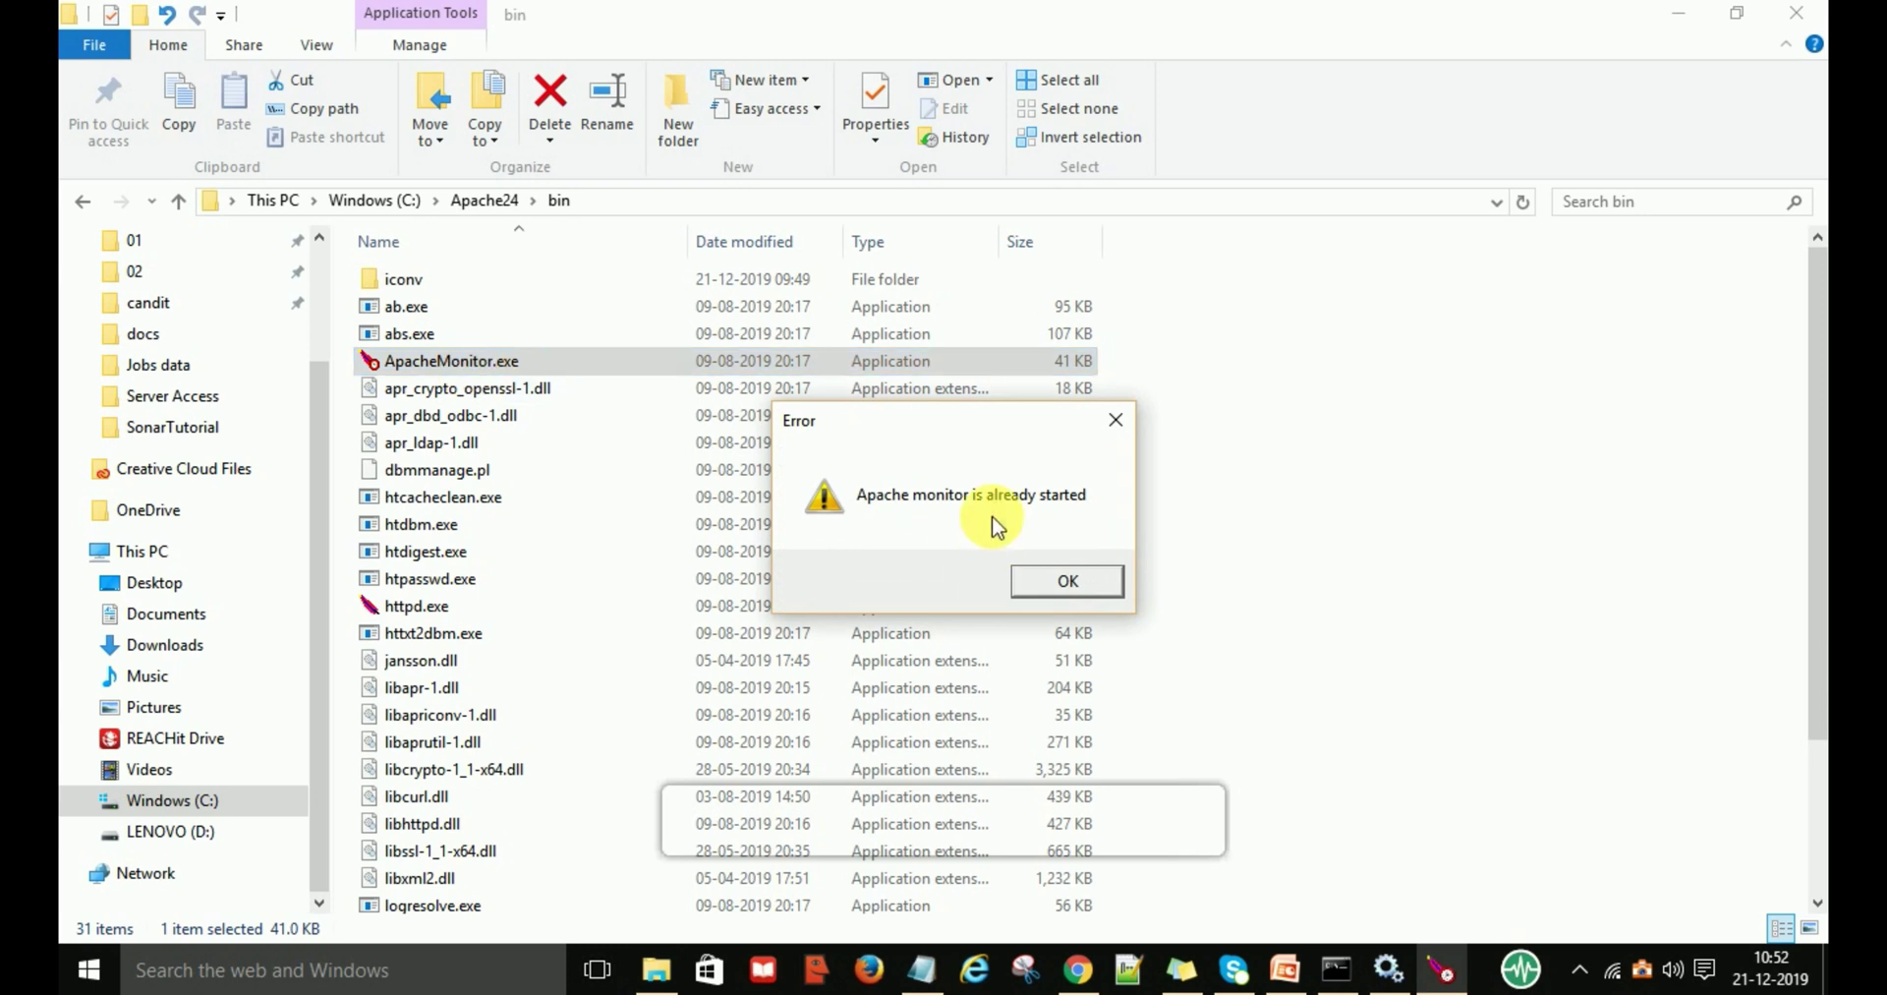
pyautogui.click(1053, 580)
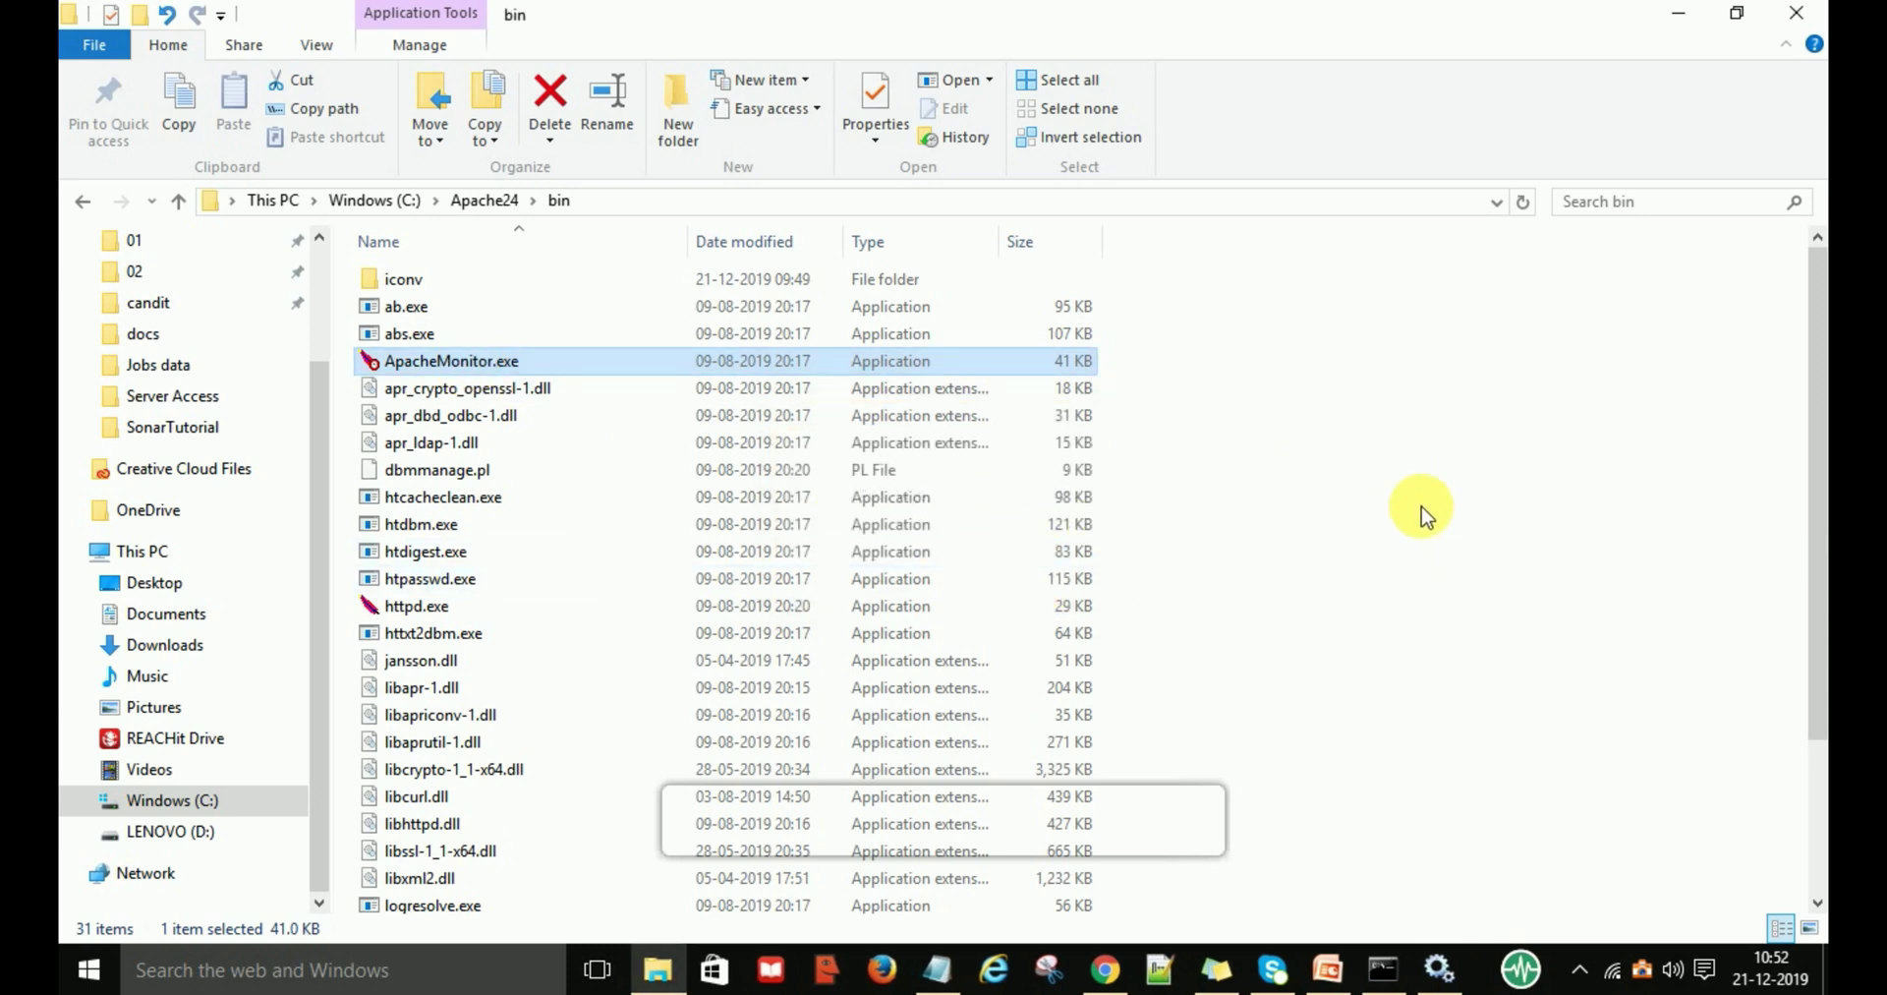
pyautogui.click(1437, 971)
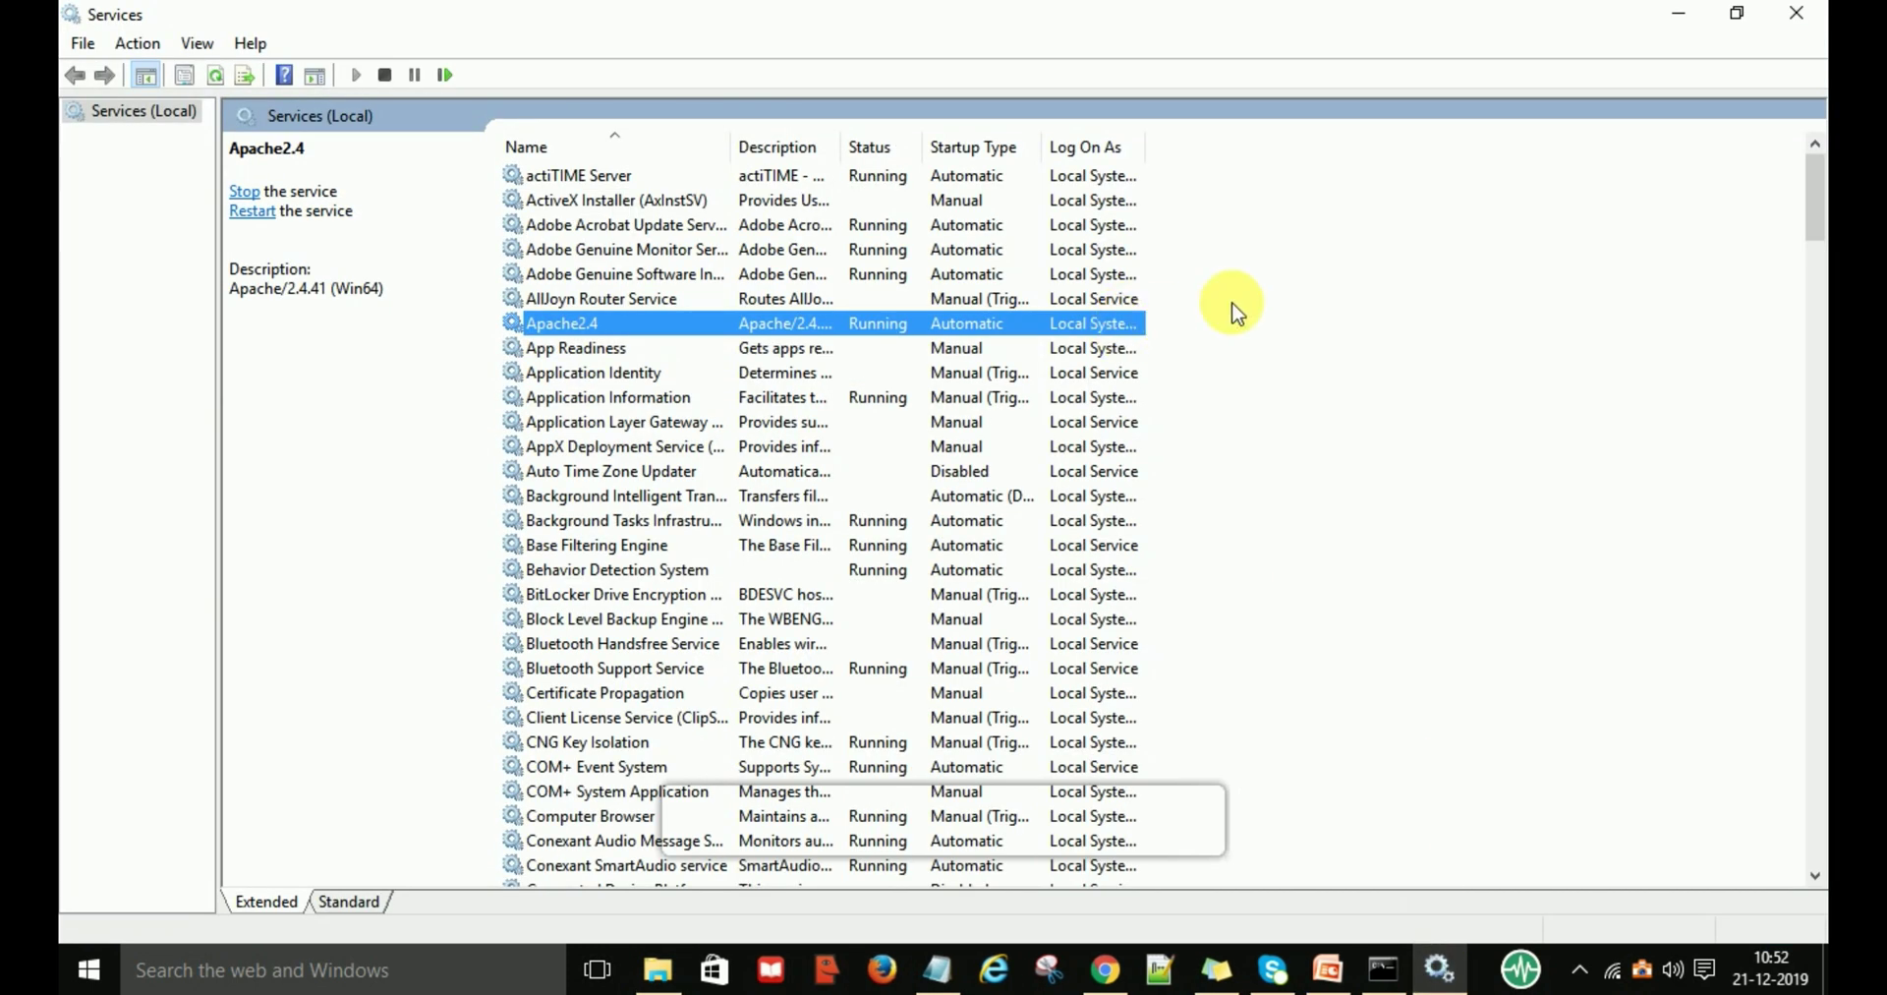
pyautogui.click(1791, 24)
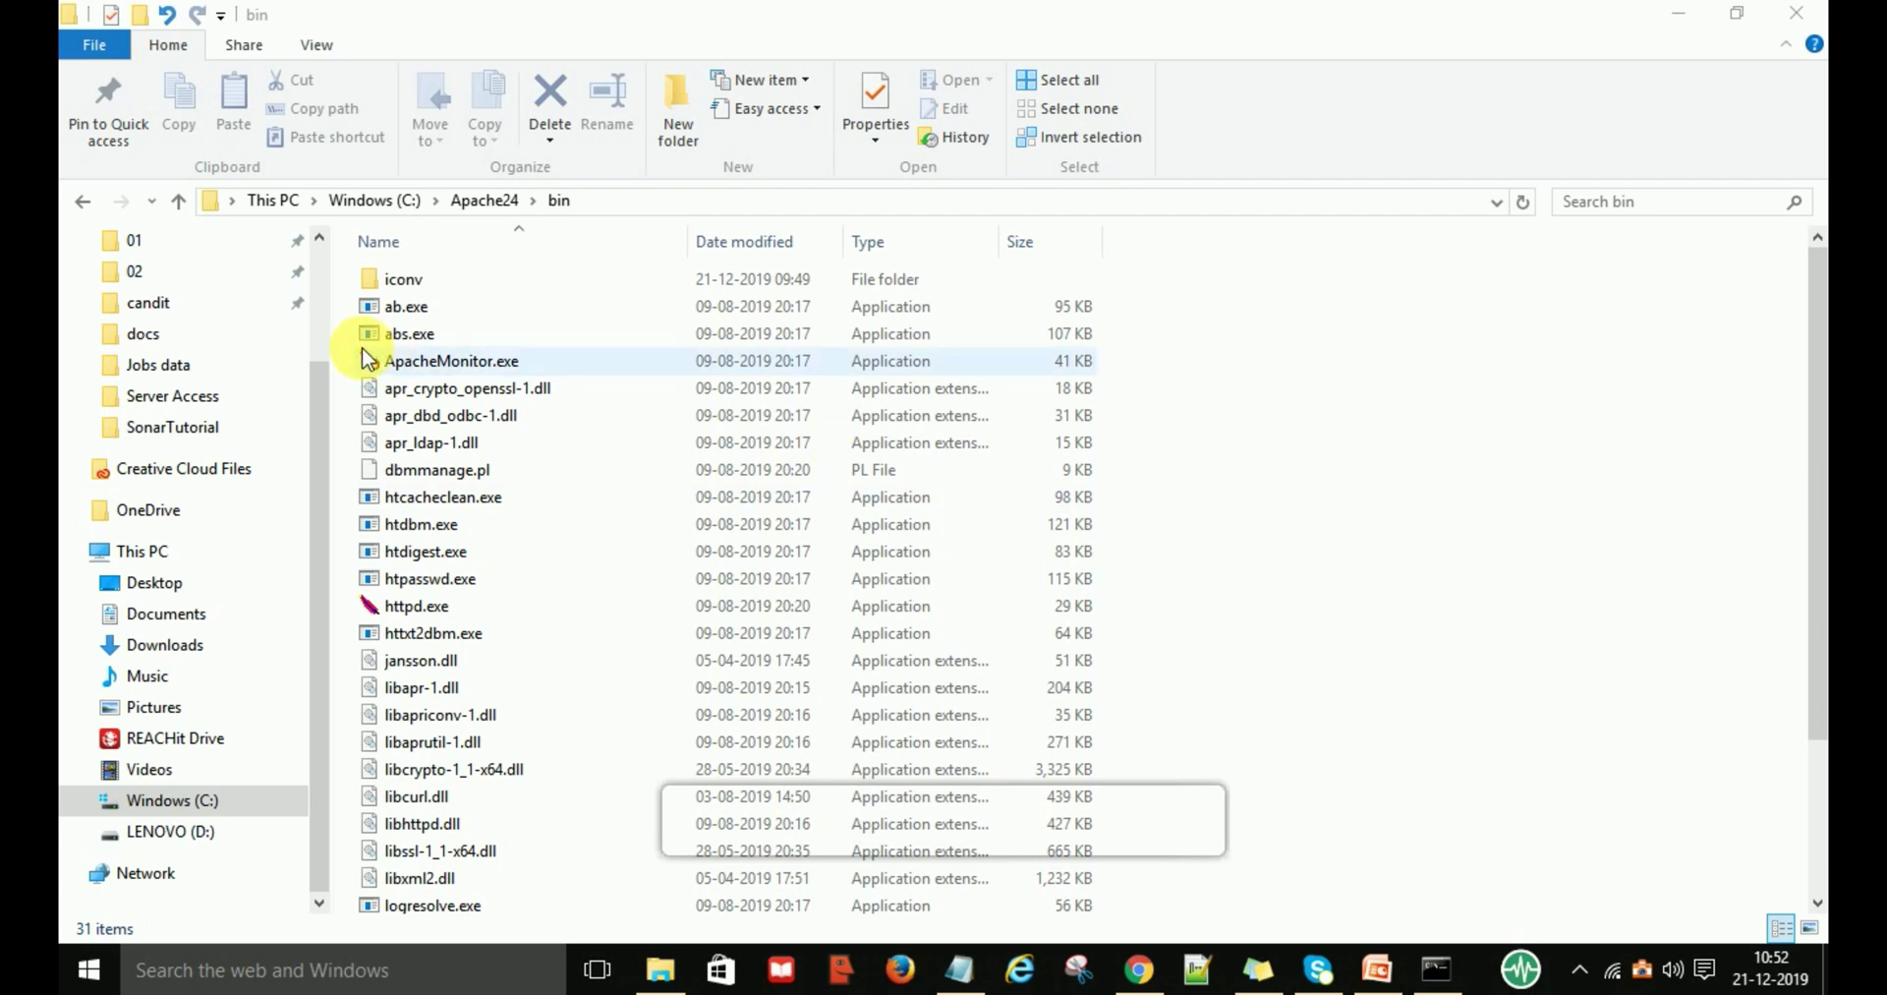
pyautogui.scroll(-1, 536, 593)
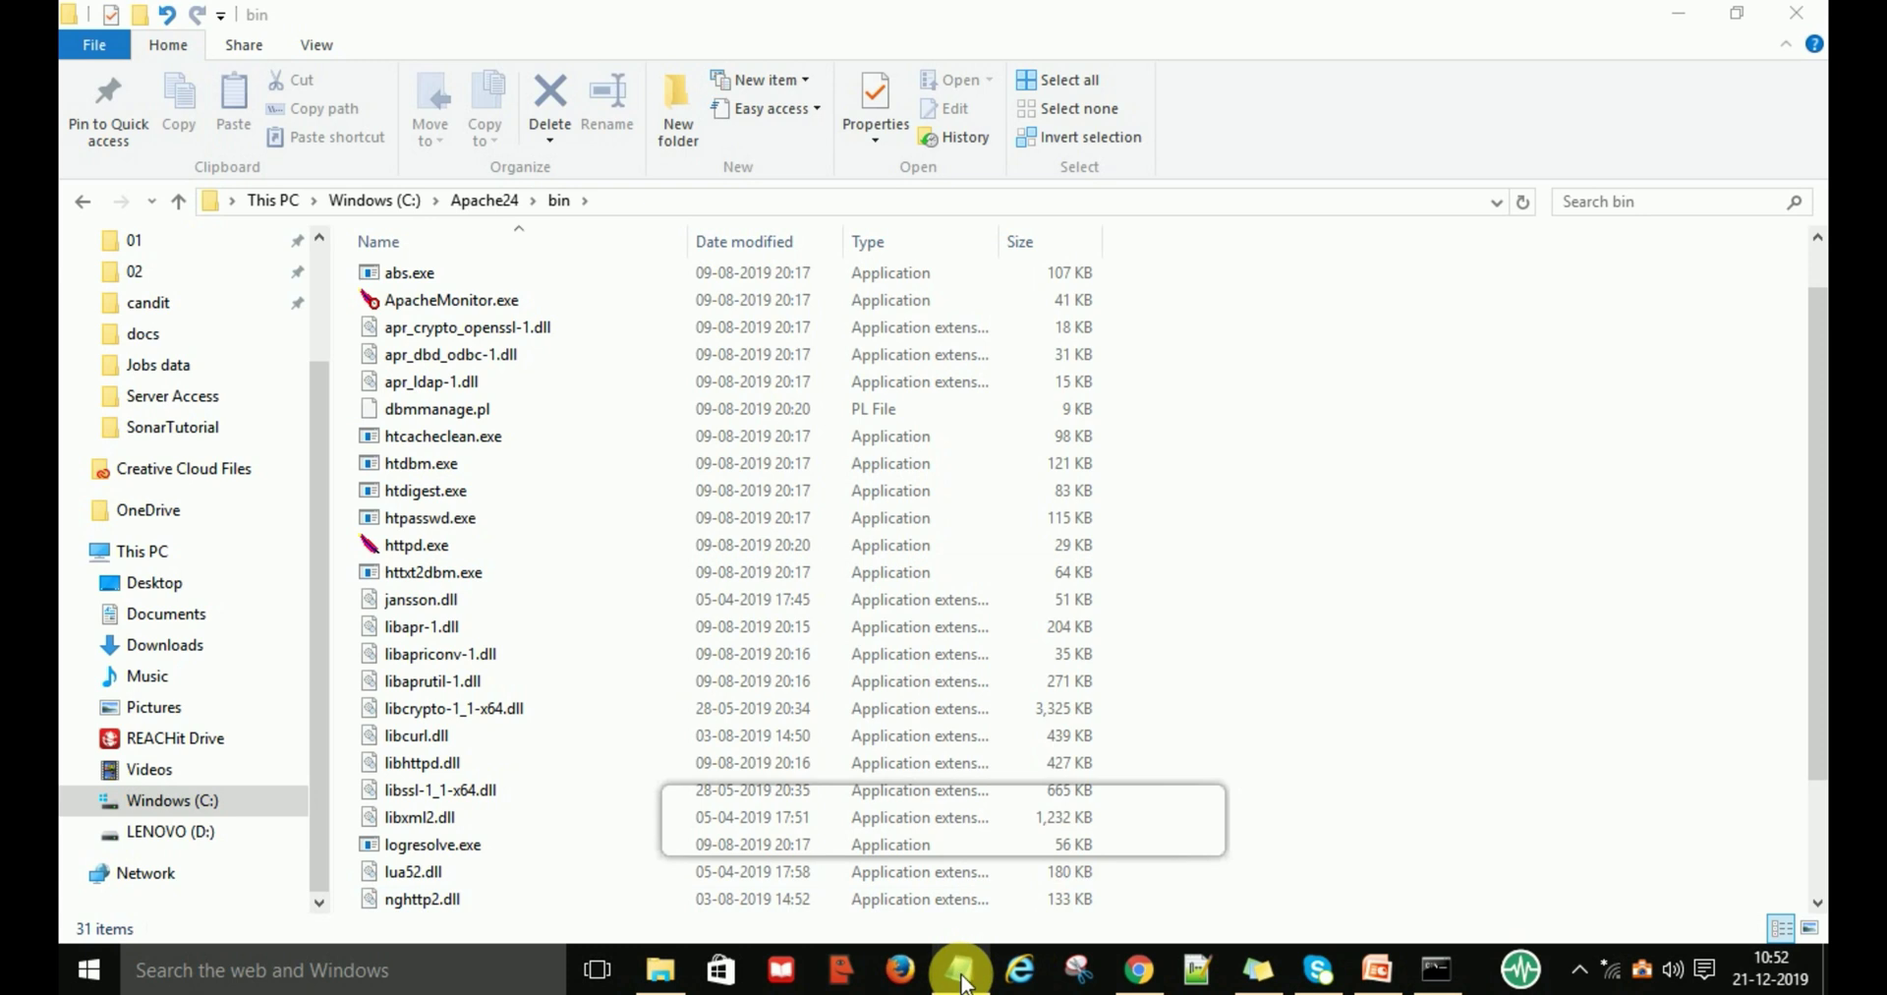
# Find the httpd.exe -k restart line in the Apache command notes in Notepad.
pyautogui.click(1436, 969)
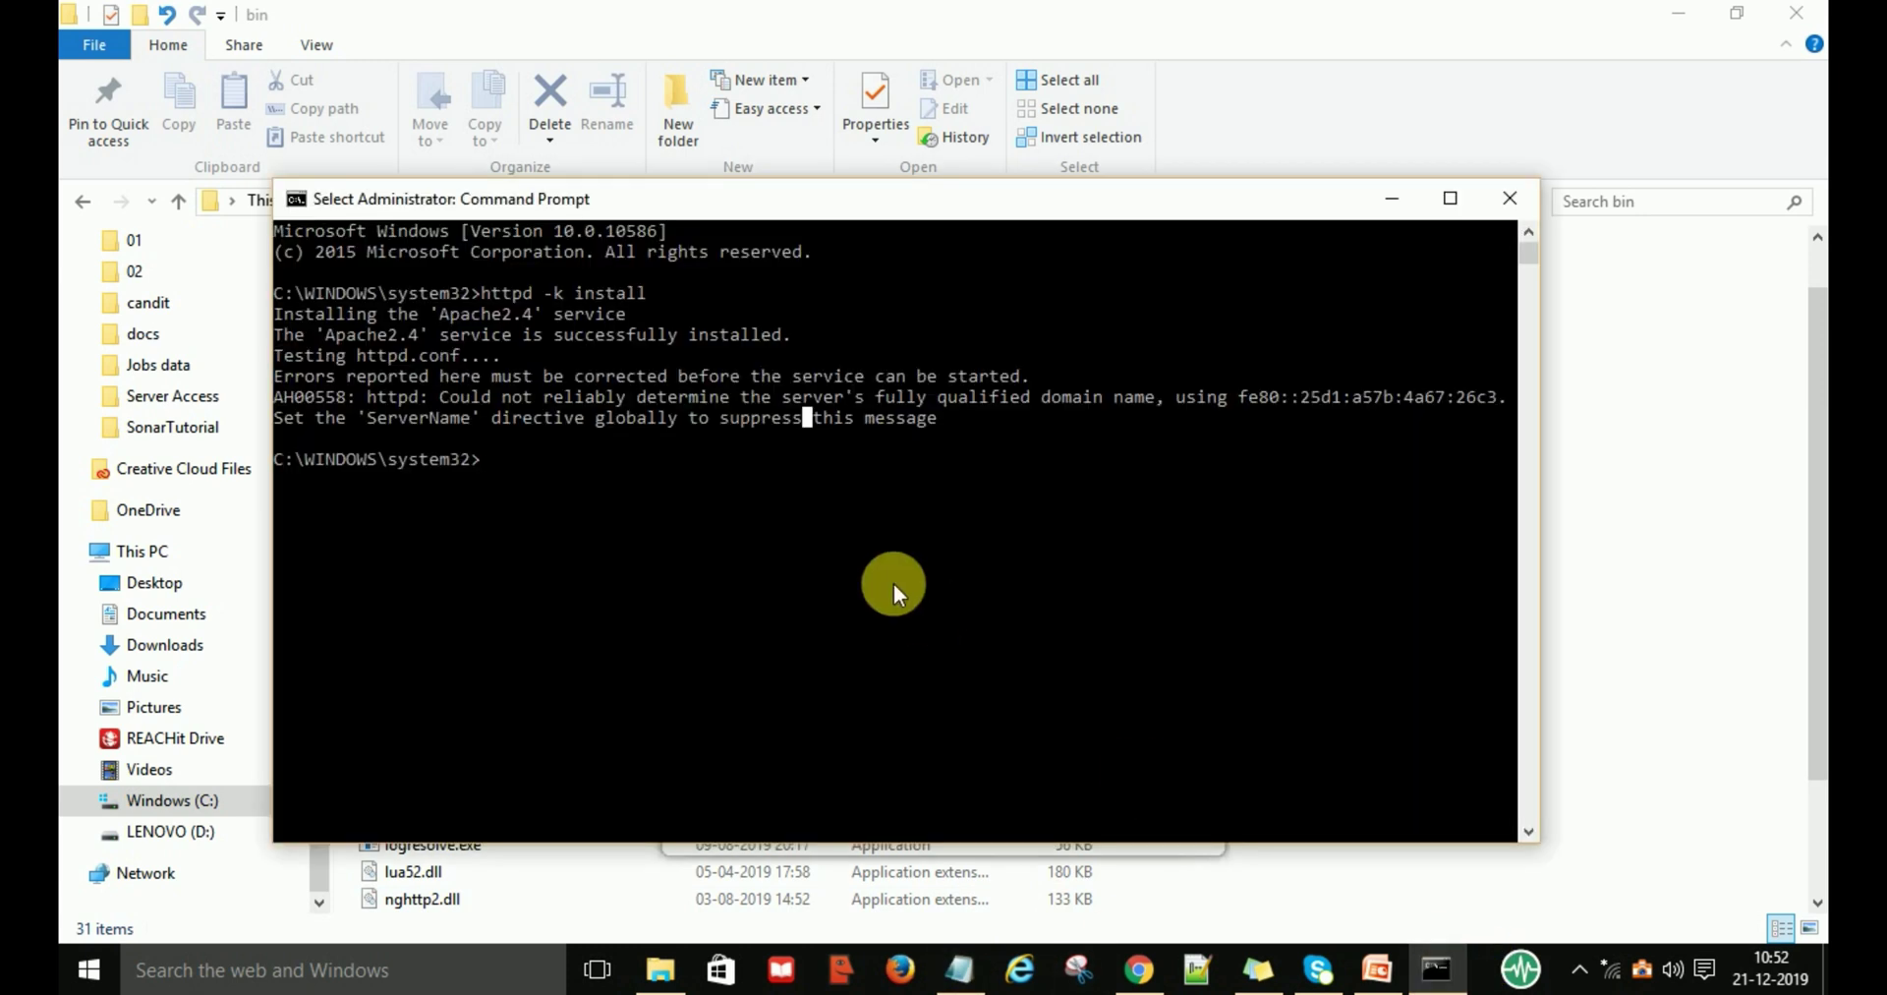
pyautogui.click(960, 969)
pyautogui.click(660, 595)
pyautogui.moveTo(682, 612); pyautogui.dragTo(491, 625)
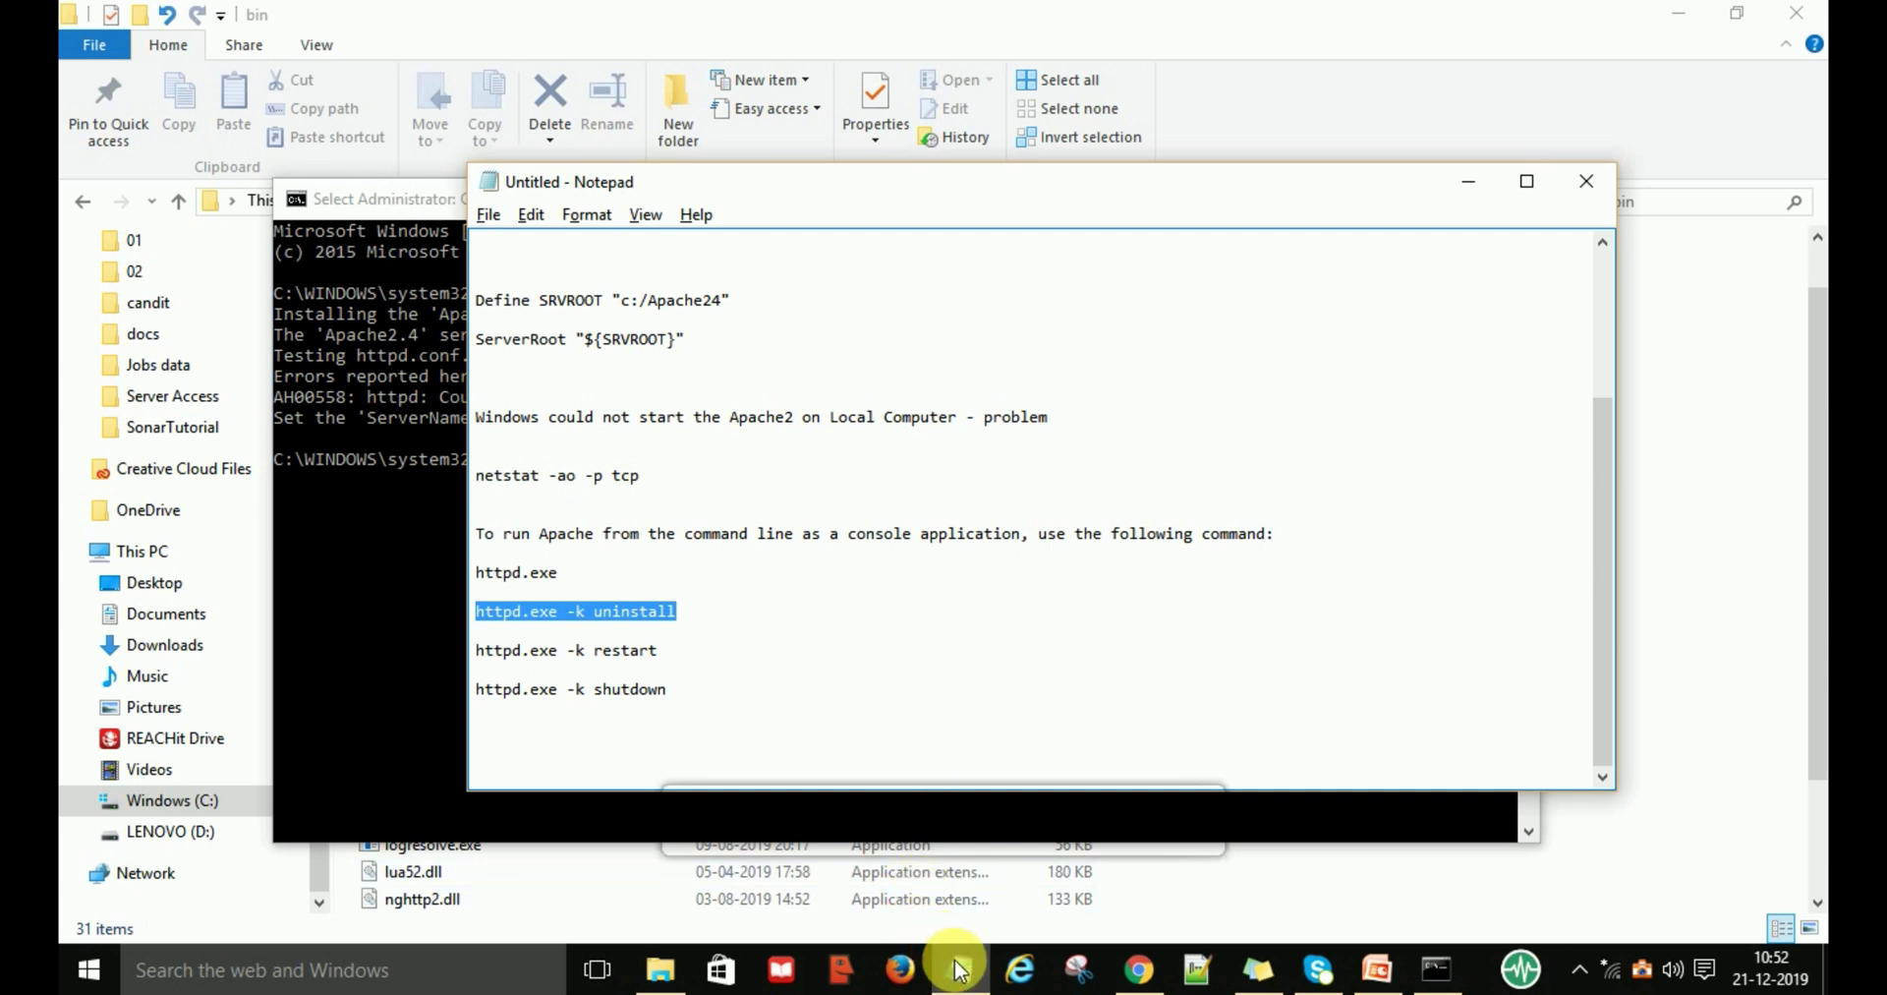
pyautogui.click(889, 816)
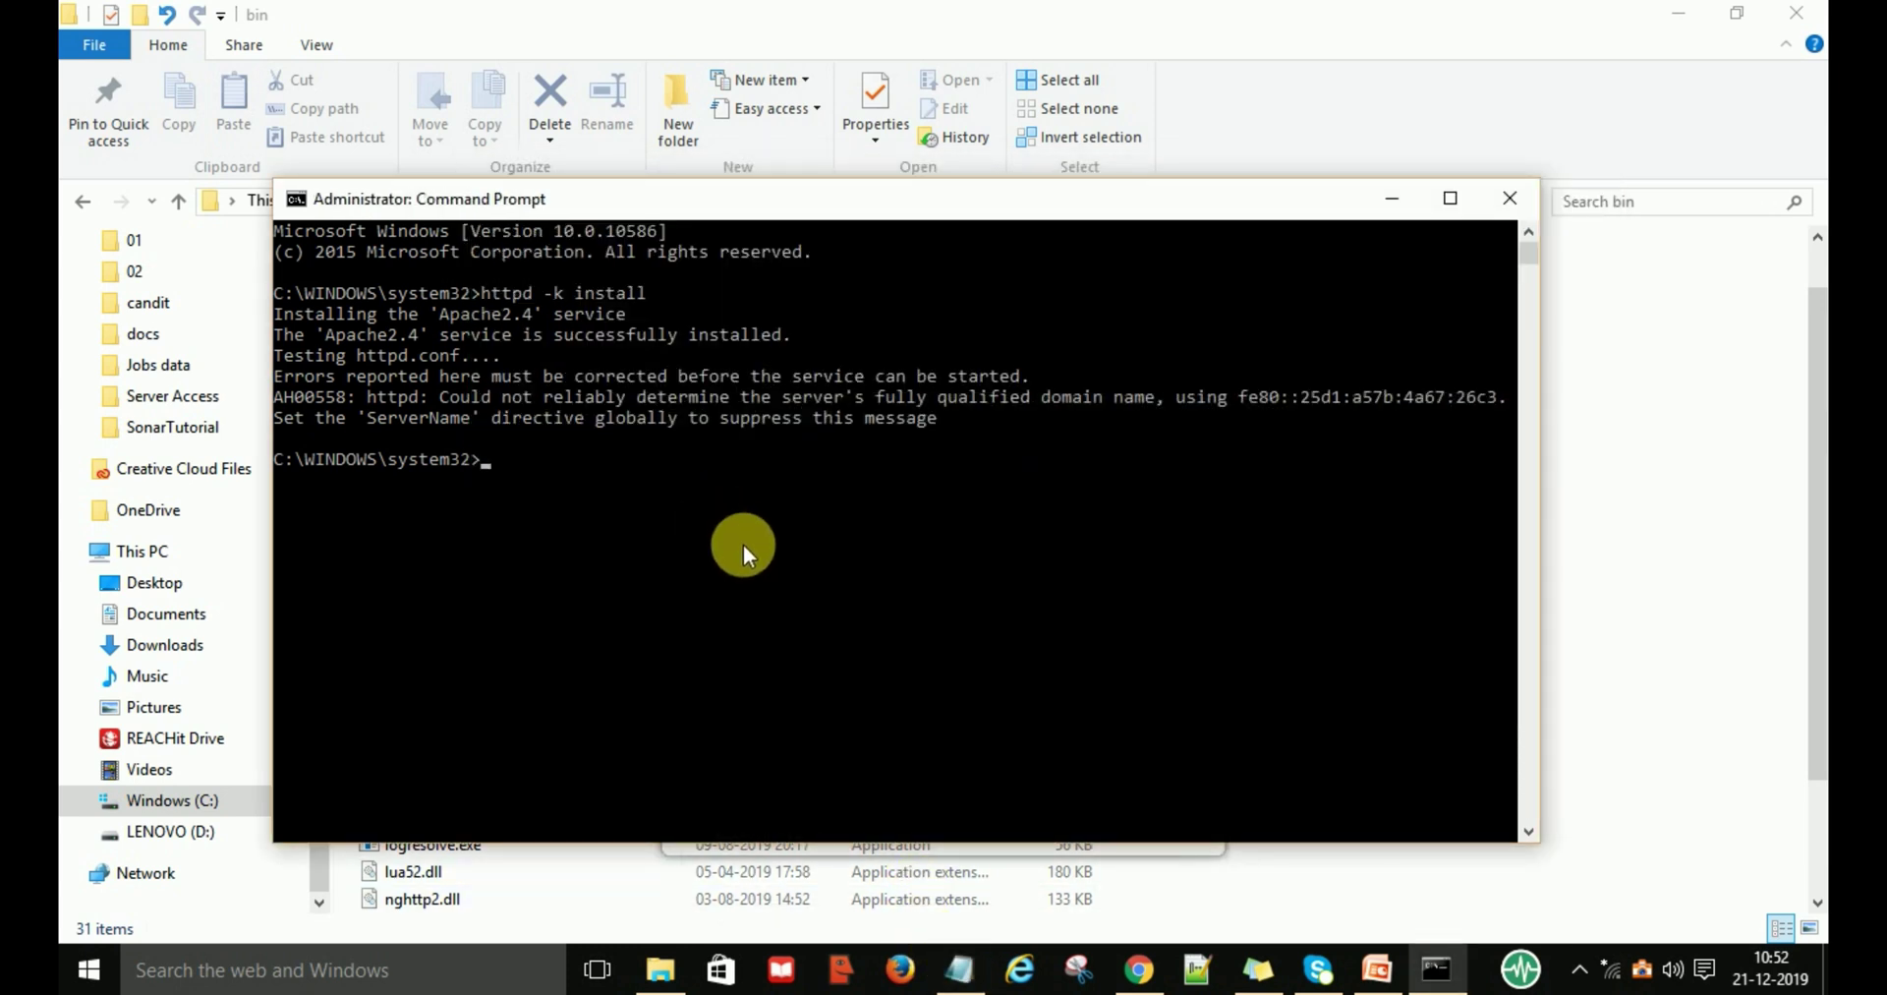
pyautogui.click(958, 969)
pyautogui.moveTo(674, 653); pyautogui.dragTo(488, 657)
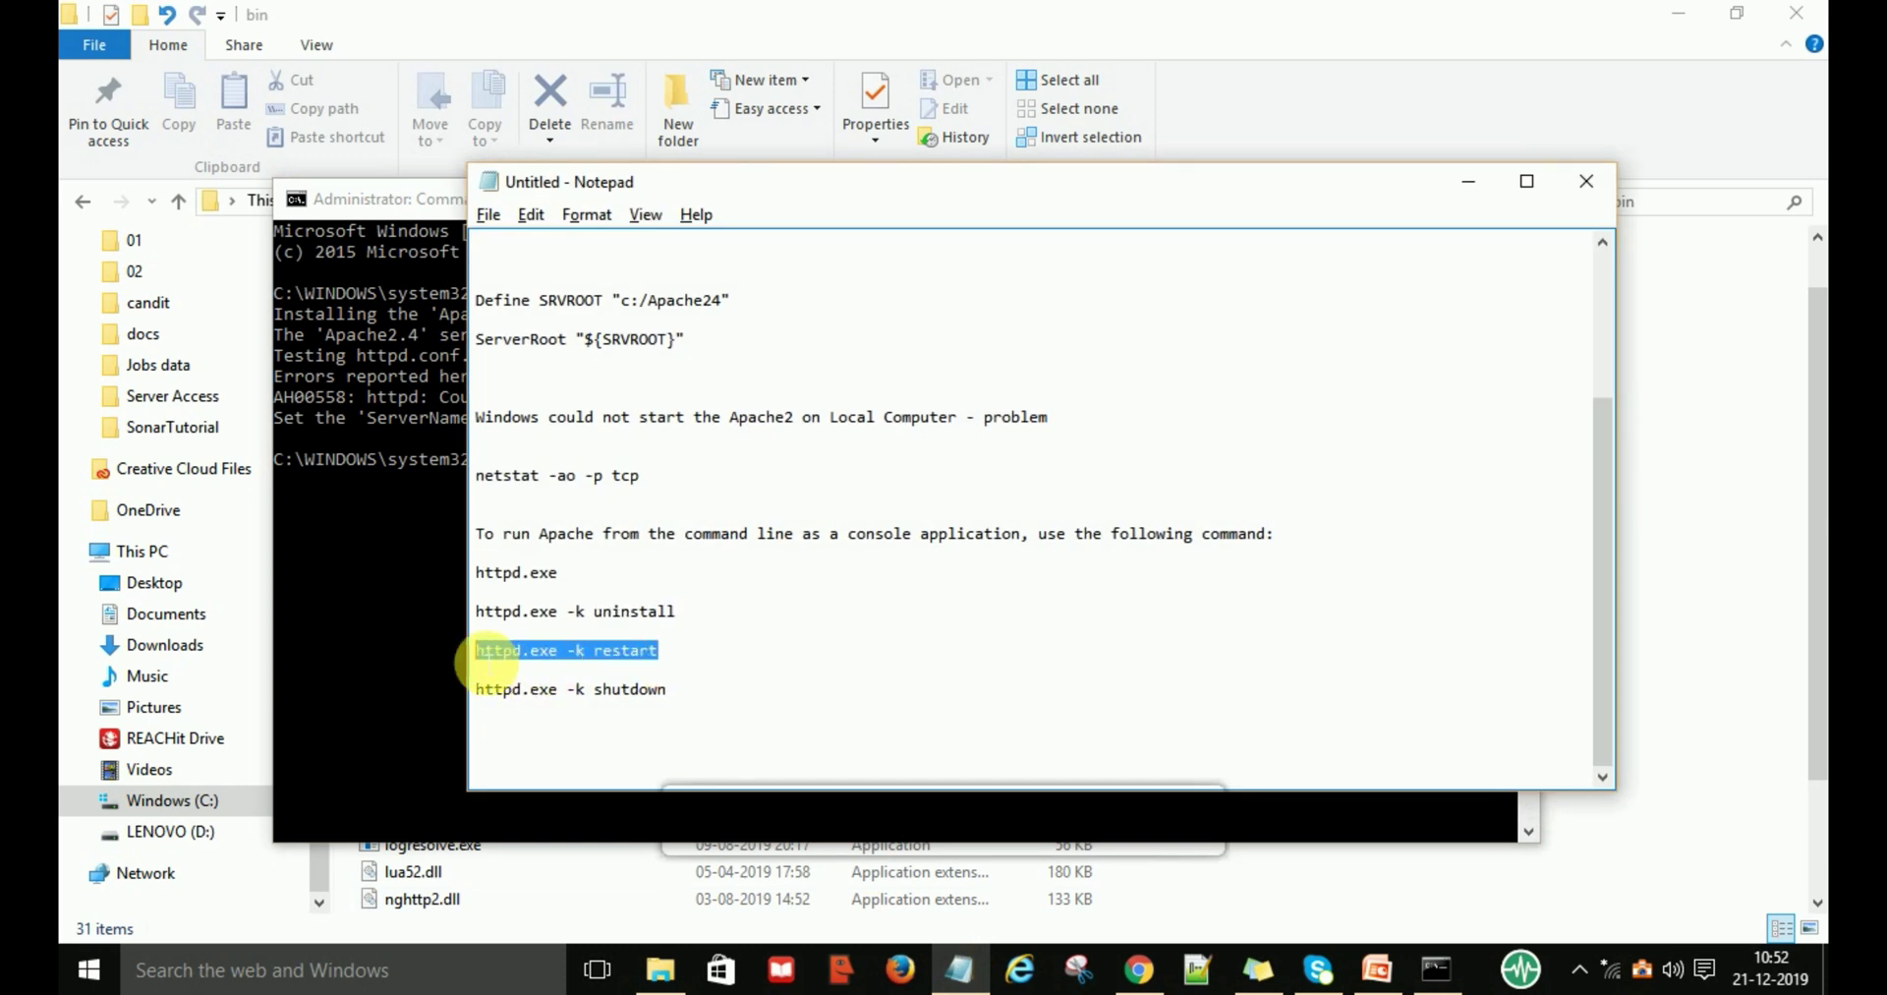
pyautogui.click(777, 821)
# Run httpd -k restart in the administrator Command Prompt.
pyautogui.click(747, 557)
pyautogui.rightClick(747, 557)
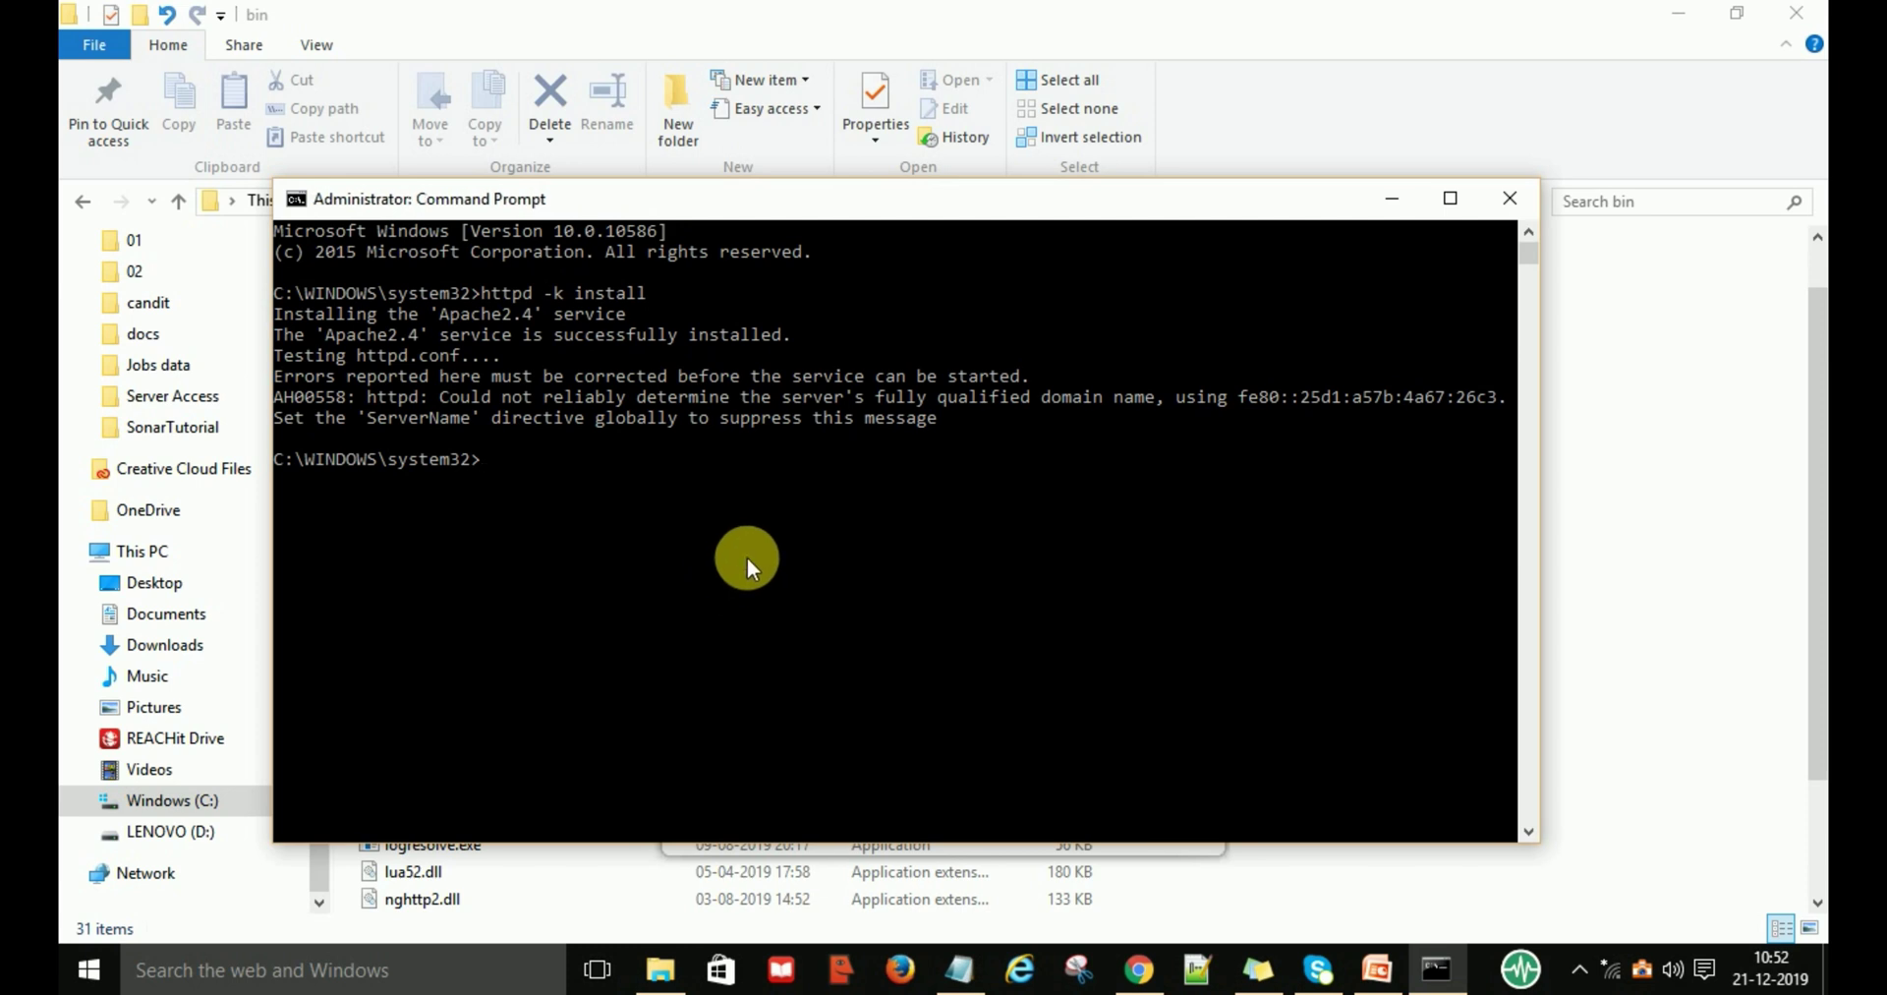
pyautogui.write('httpd -k restart')
pyautogui.press('Return')
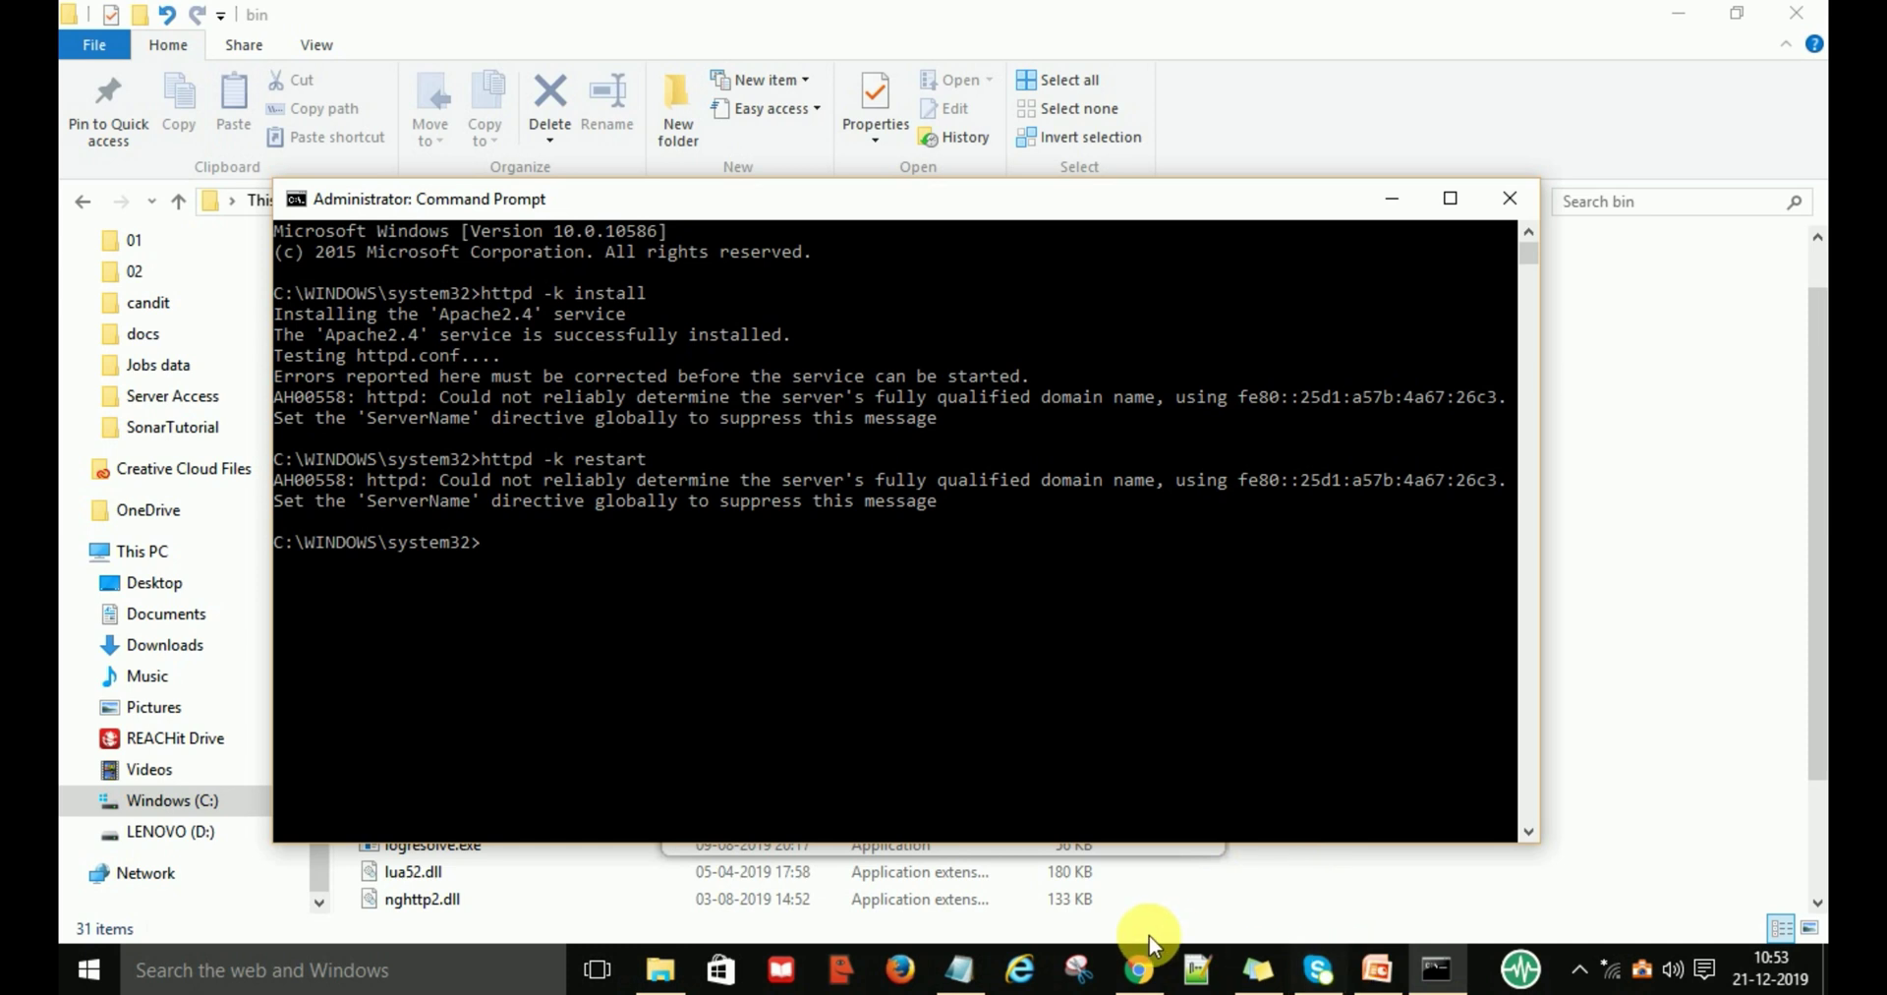
# Open C:\Apache24\conf\httpd.conf in Notepad++ for editing.
pyautogui.click(660, 971)
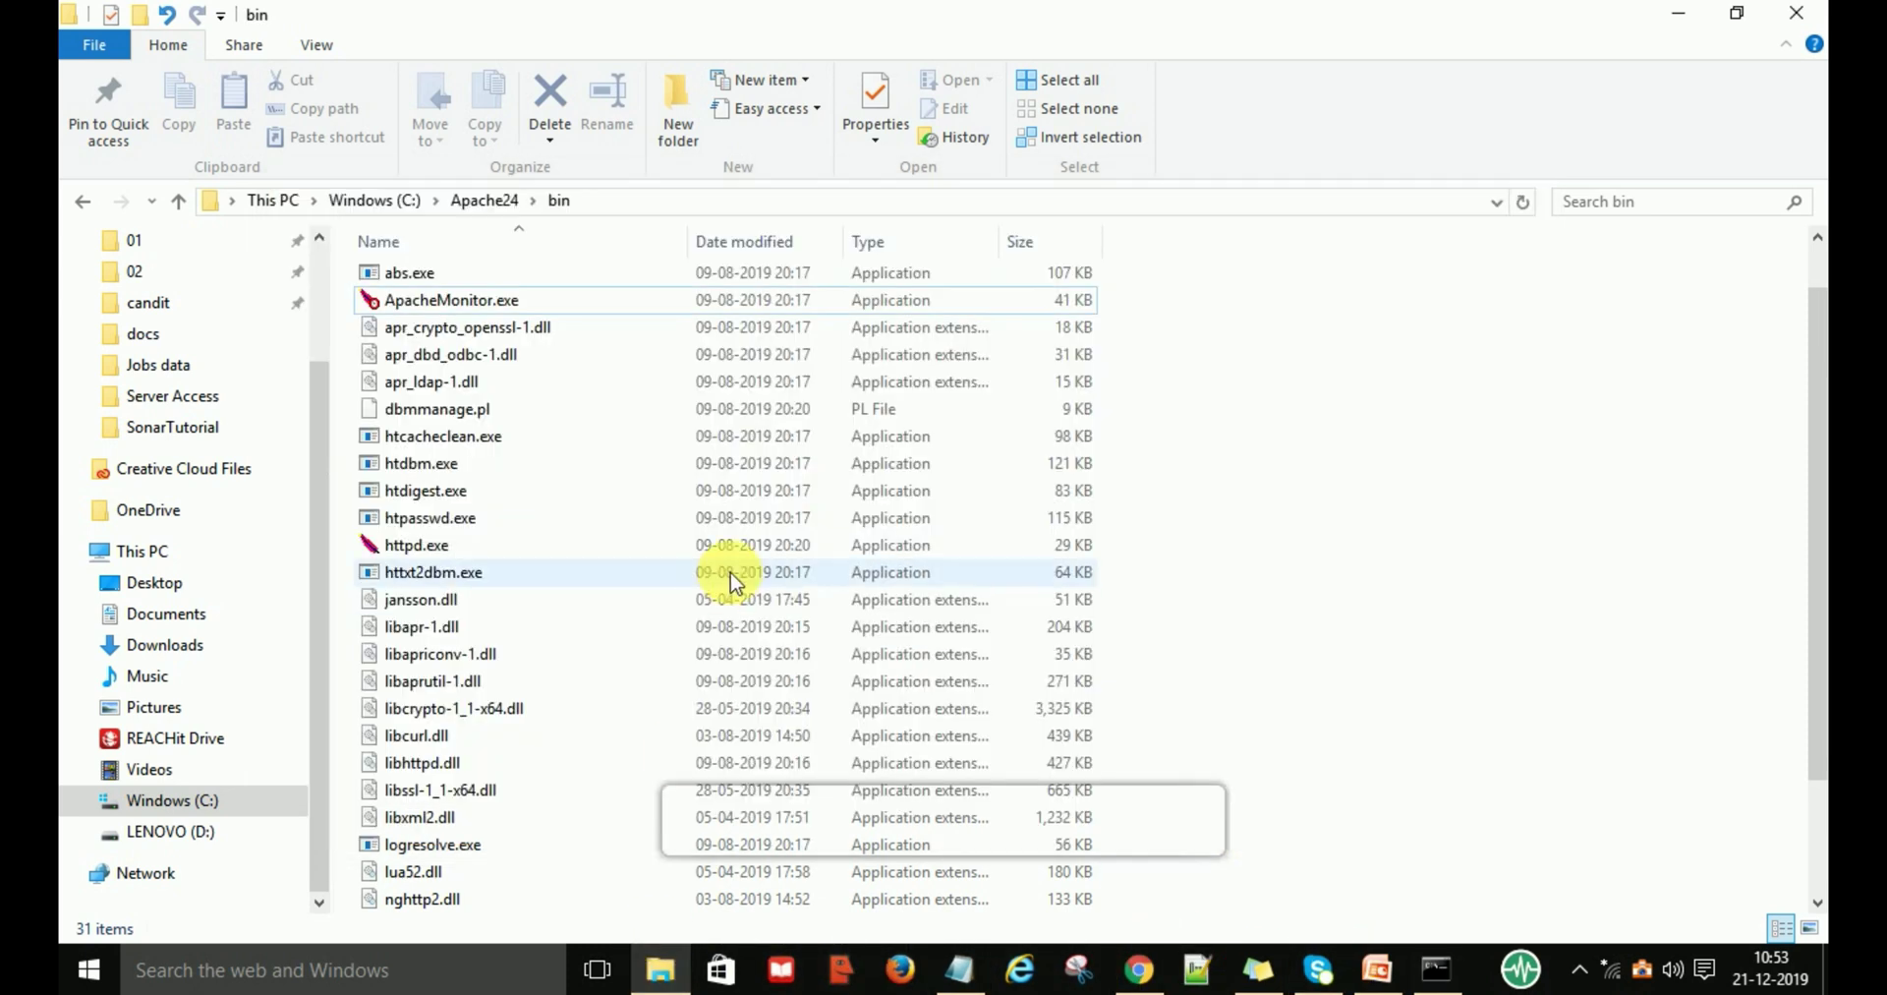
pyautogui.press('BackSpace')
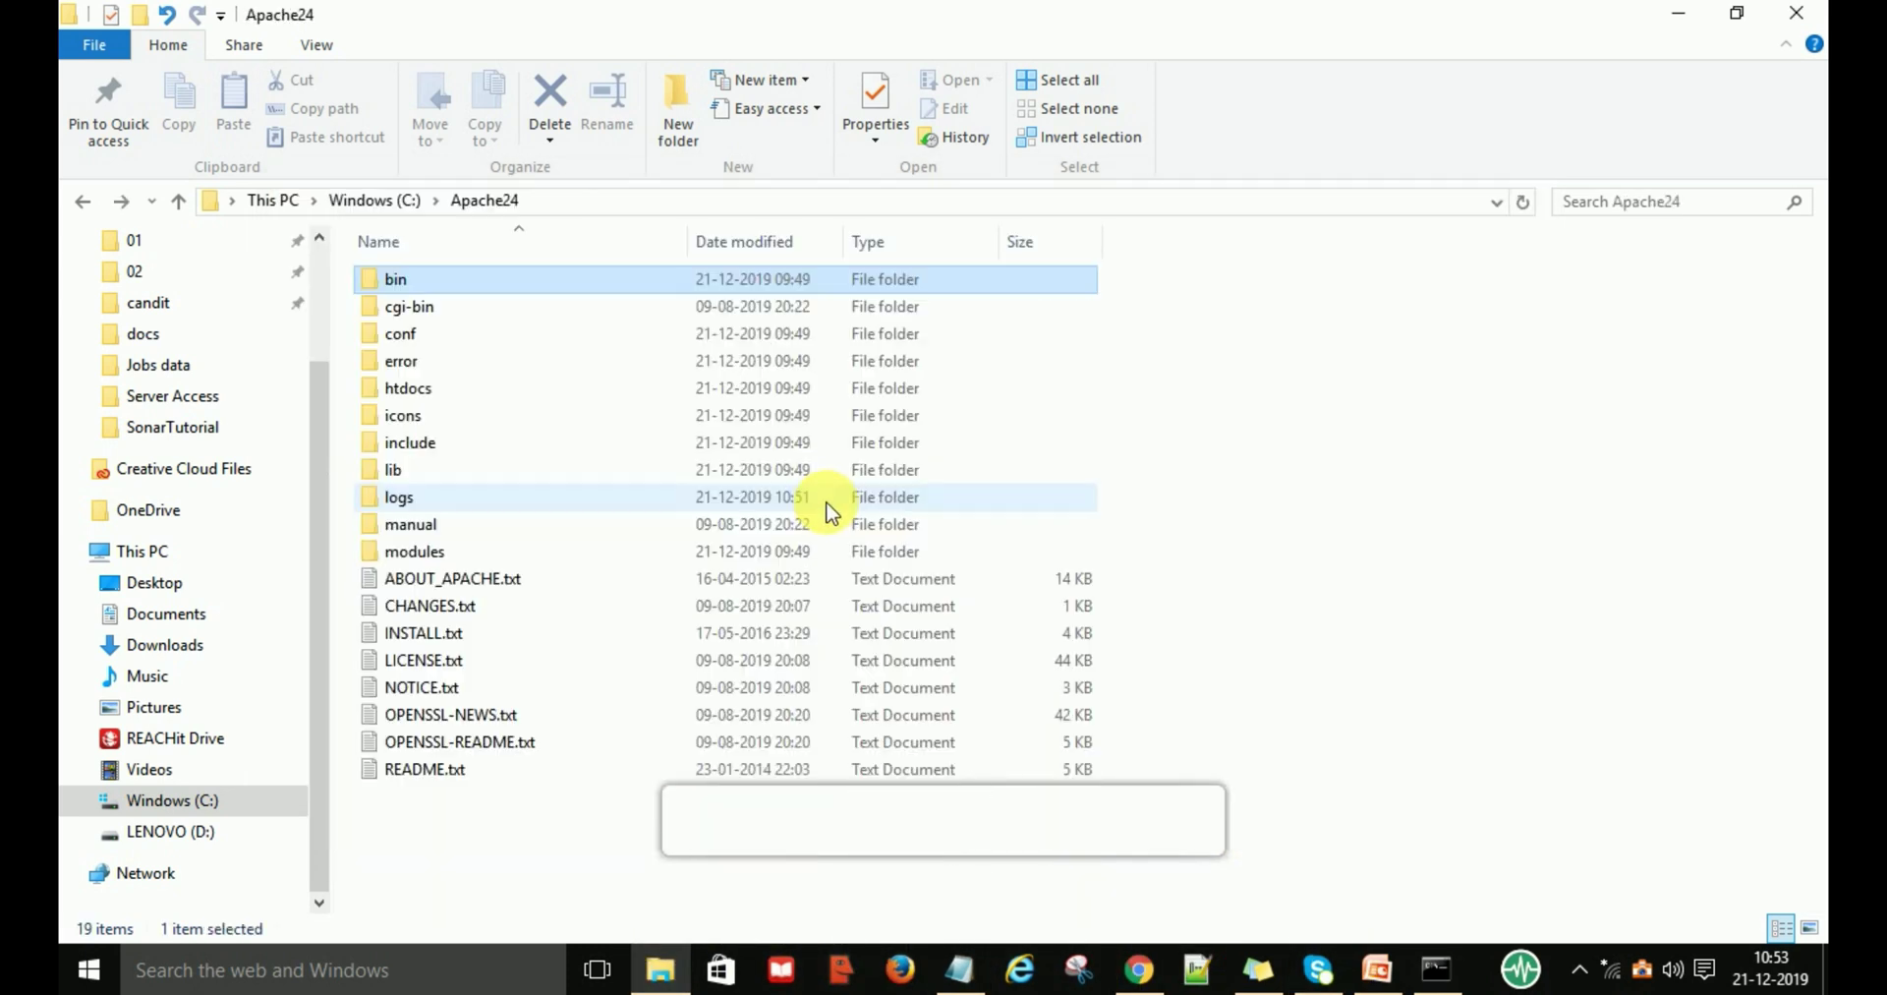
pyautogui.doubleClick(430, 339)
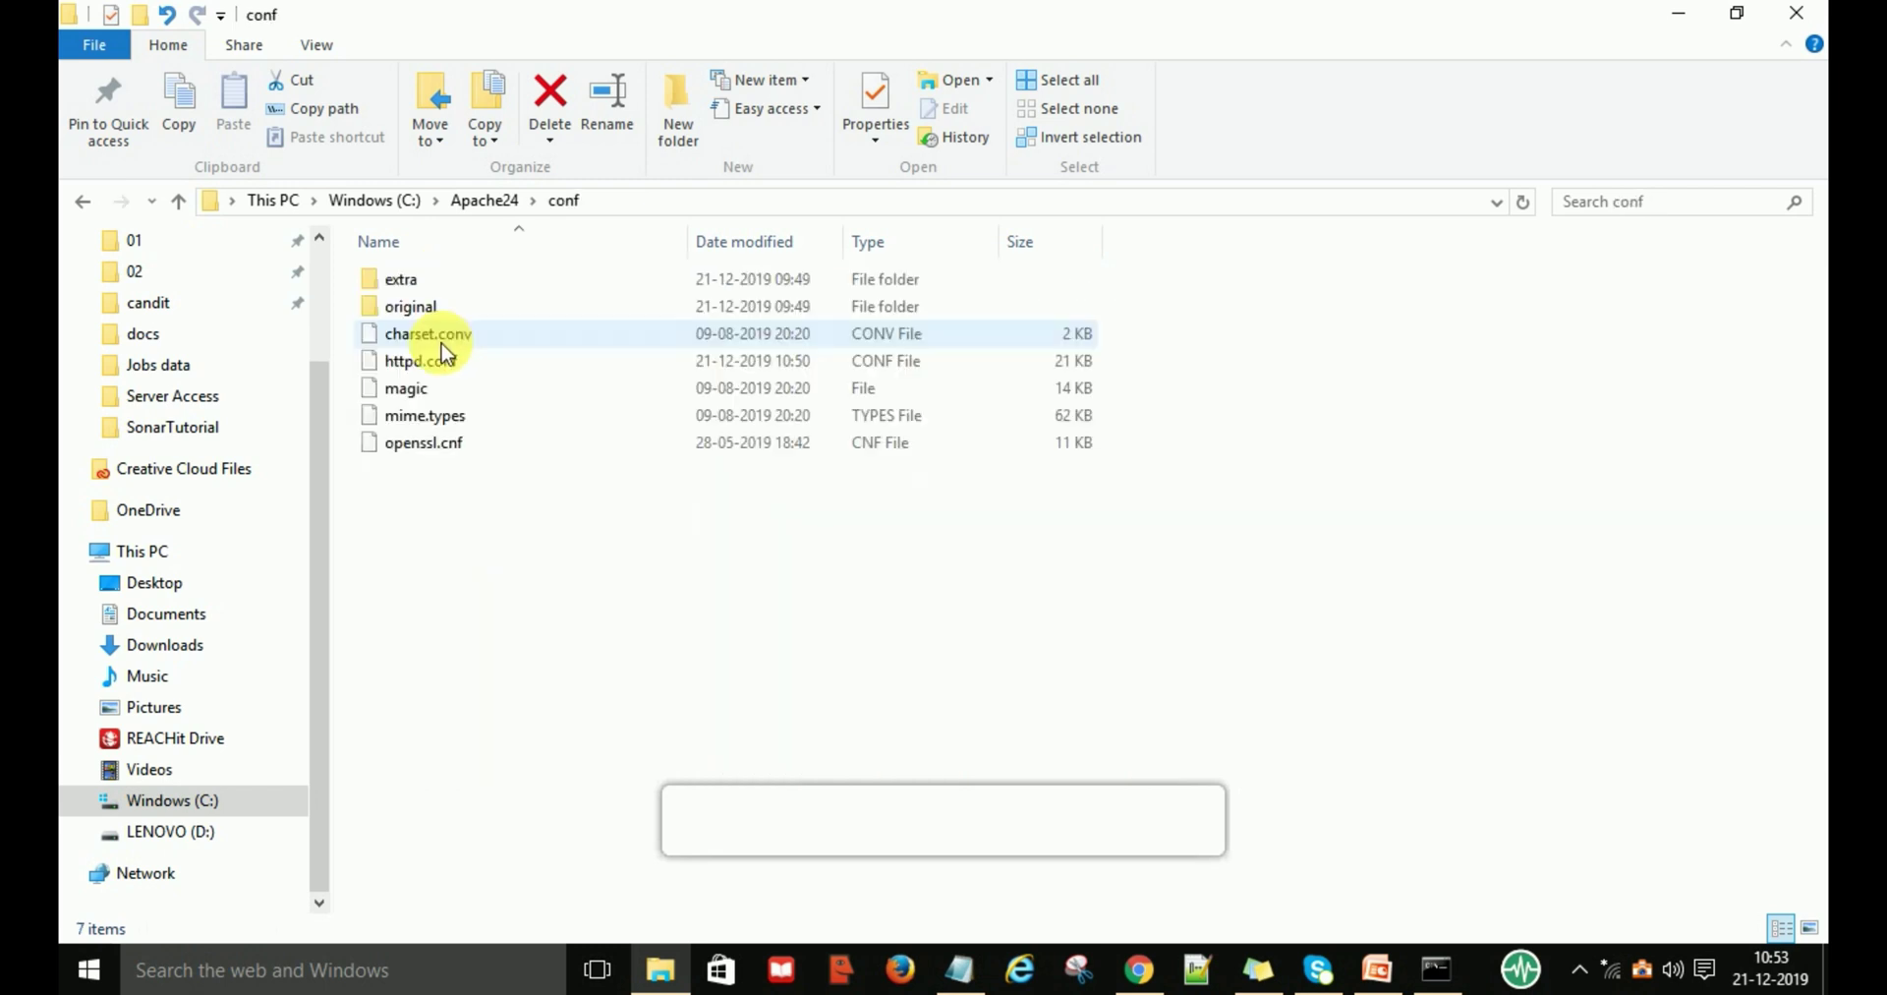
pyautogui.rightClick(435, 363)
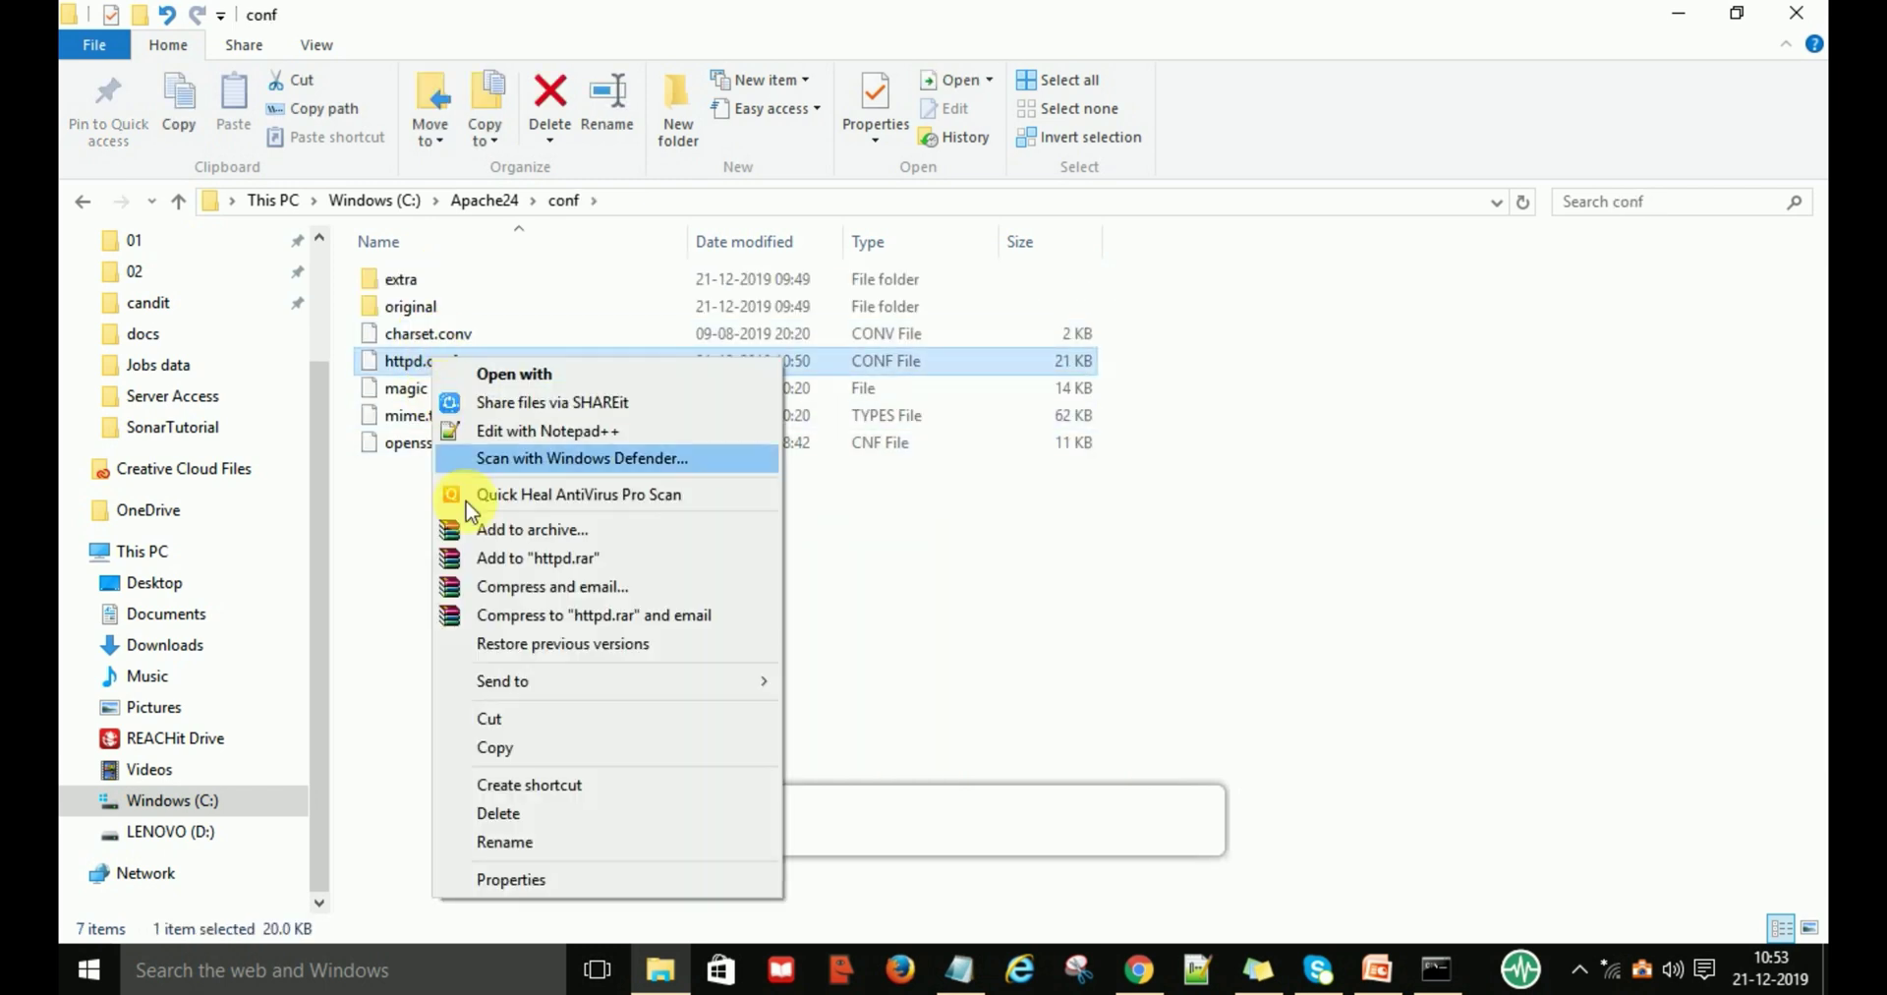
pyautogui.click(526, 429)
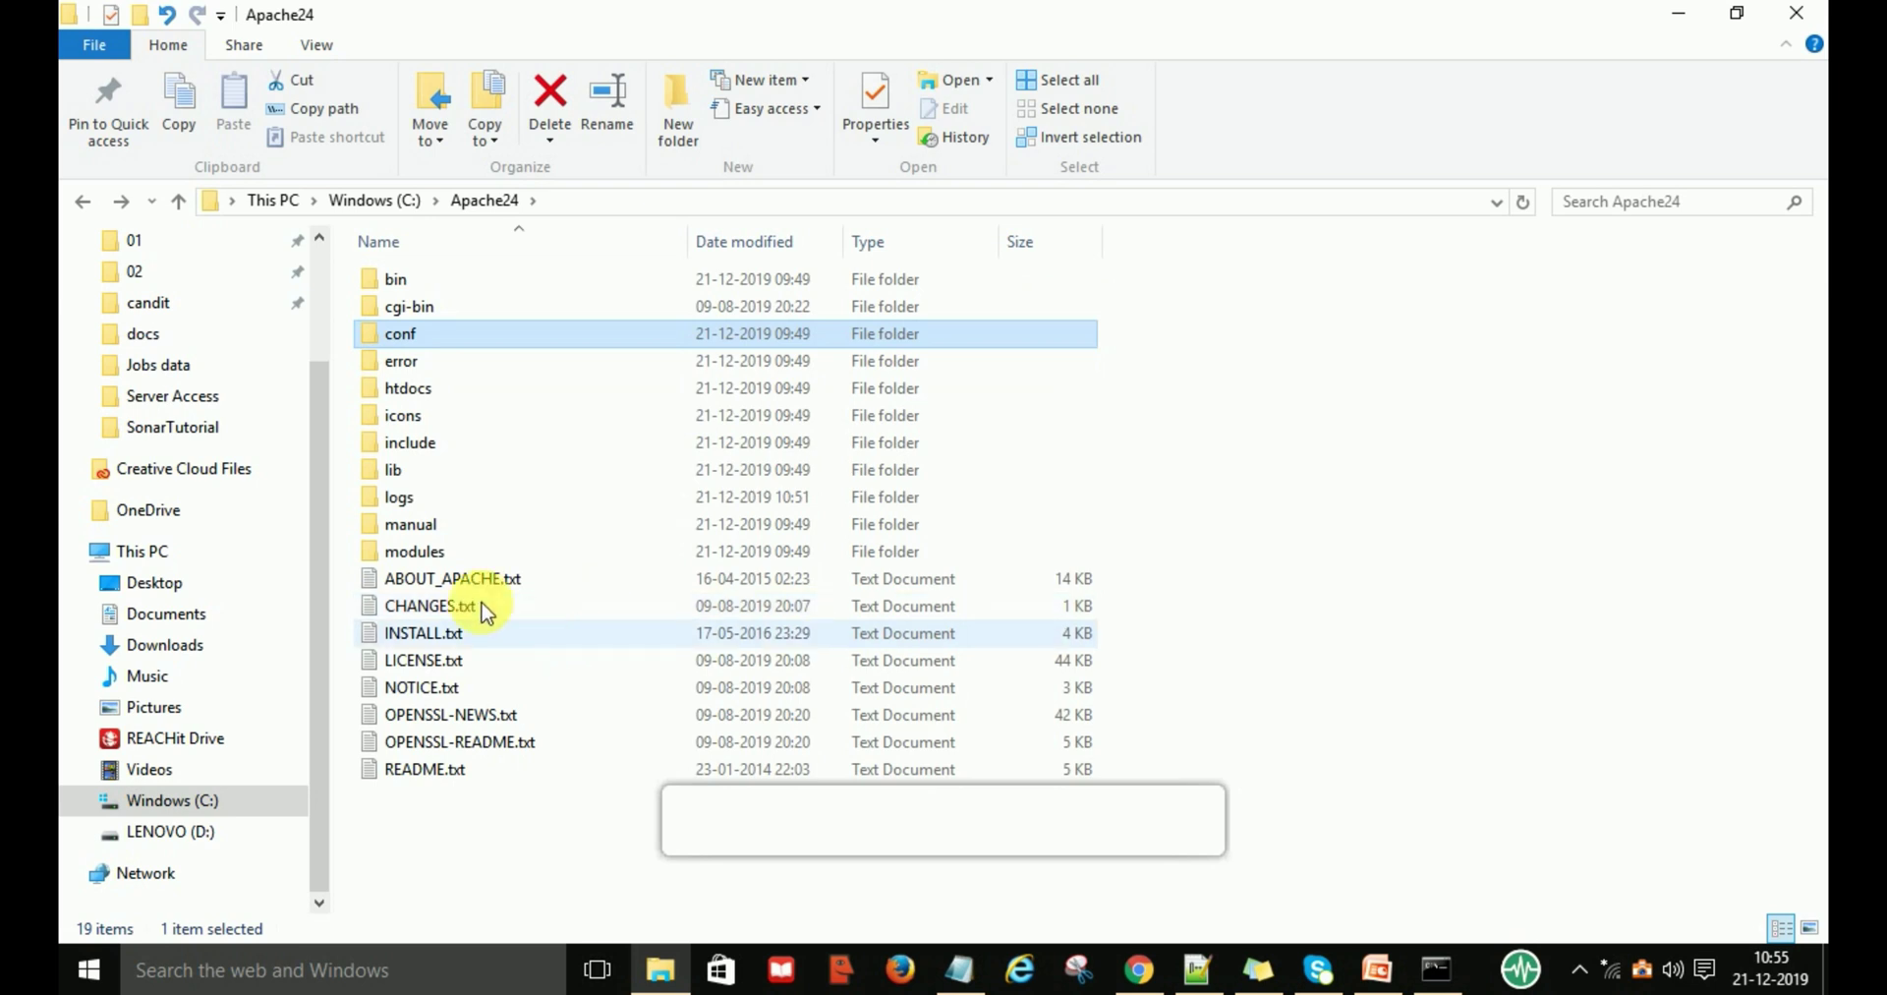
# Open and refresh the Apache24 logs folder, selecting access.log.
pyautogui.doubleClick(421, 506)
pyautogui.rightClick(555, 492)
pyautogui.click(607, 588)
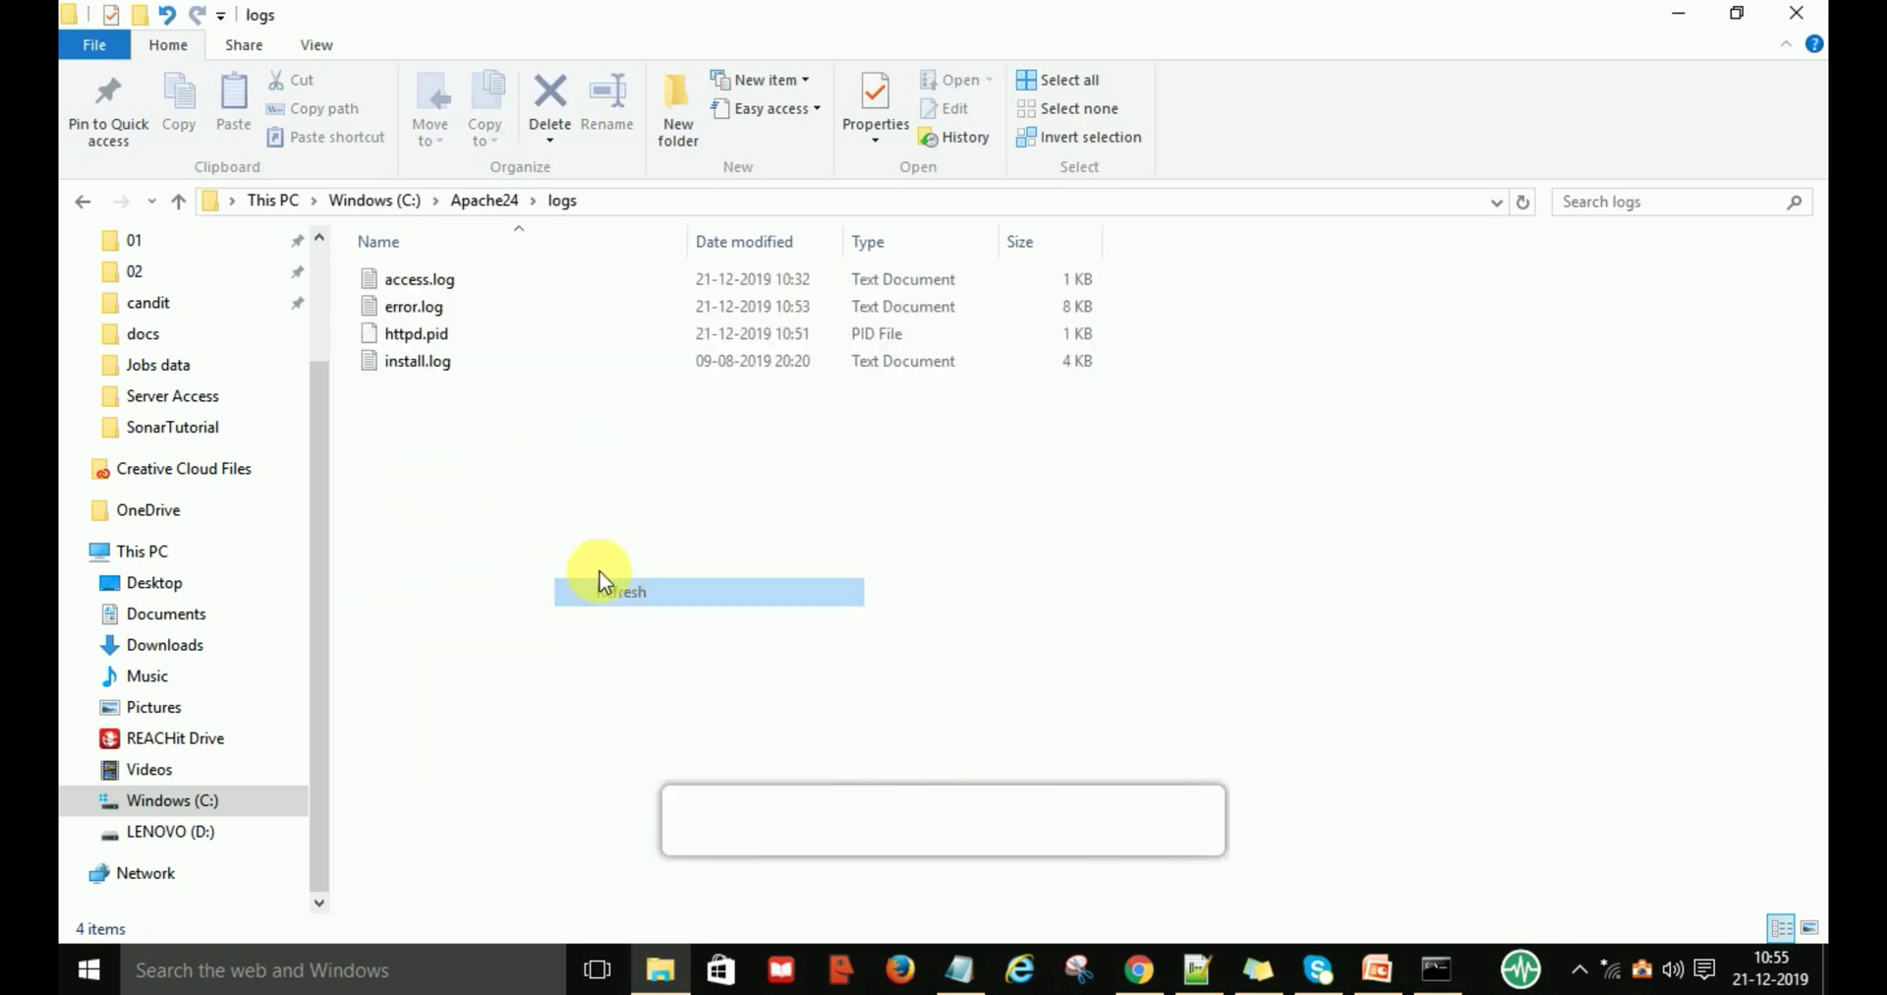
pyautogui.click(427, 281)
# Review access.log, noting the status 200 request, then error.log, closing each.
pyautogui.doubleClick(426, 279)
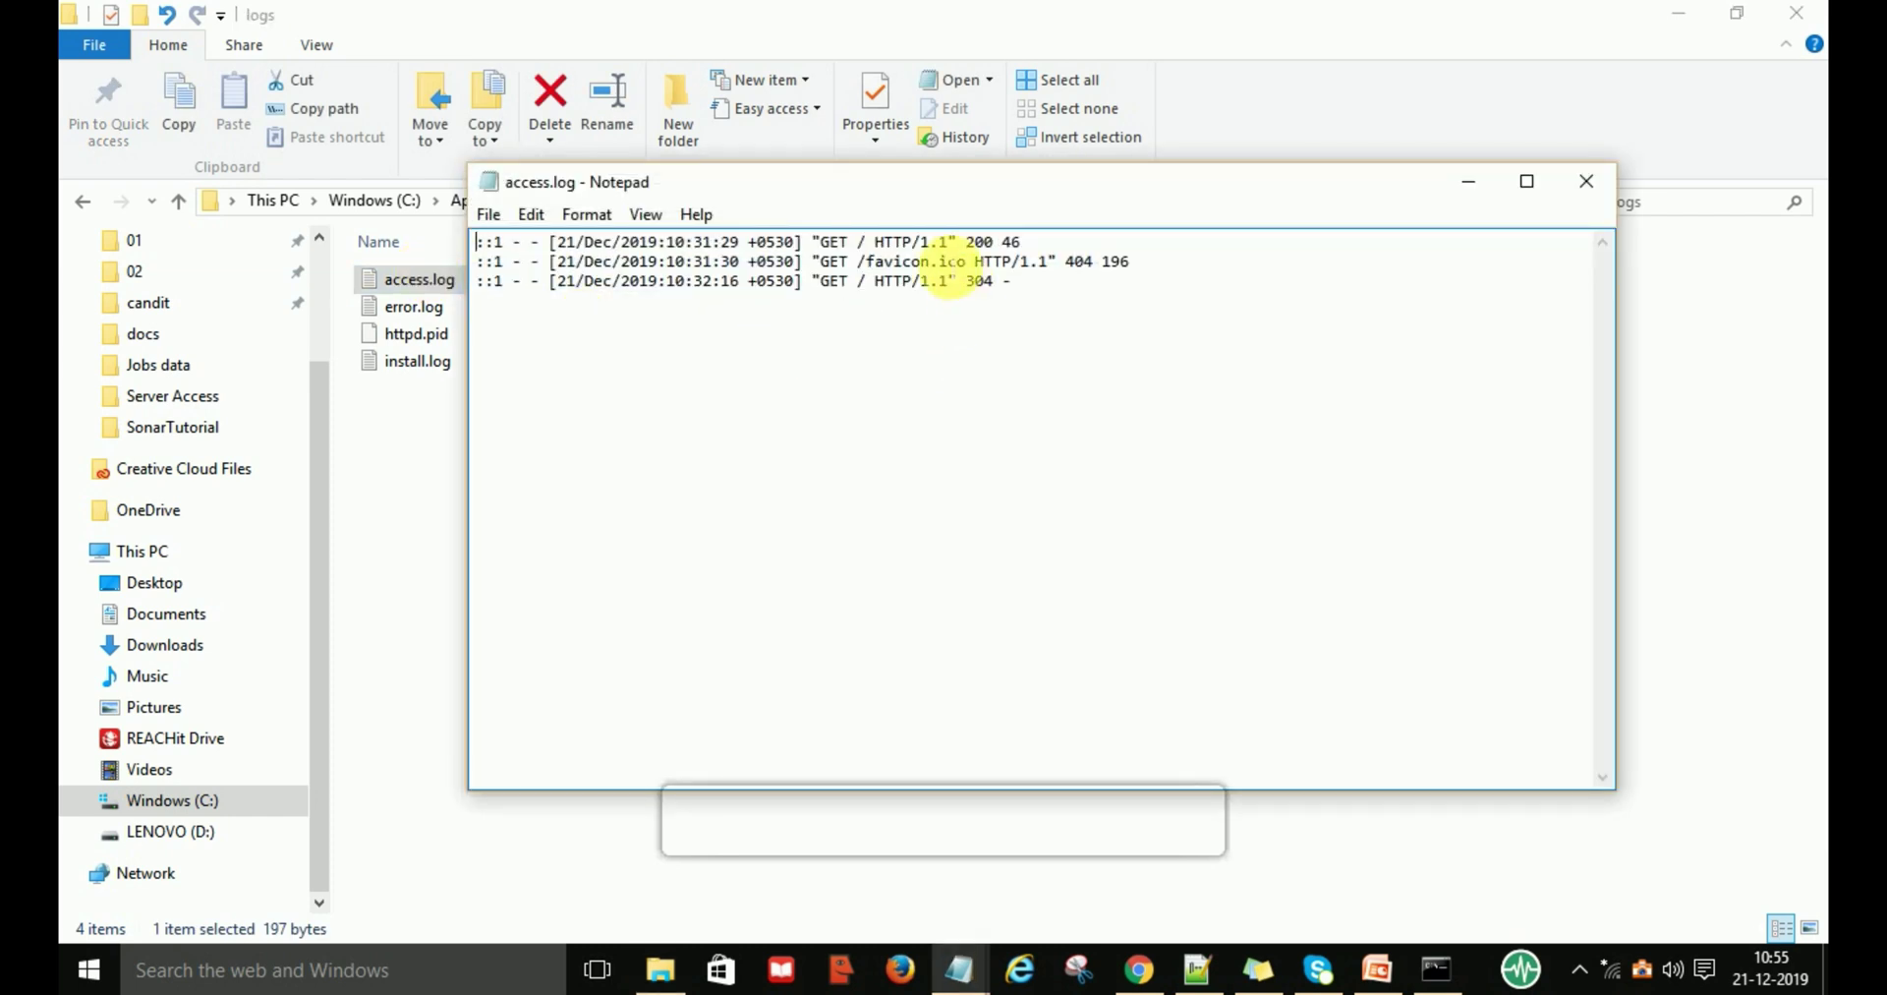
pyautogui.click(1022, 244)
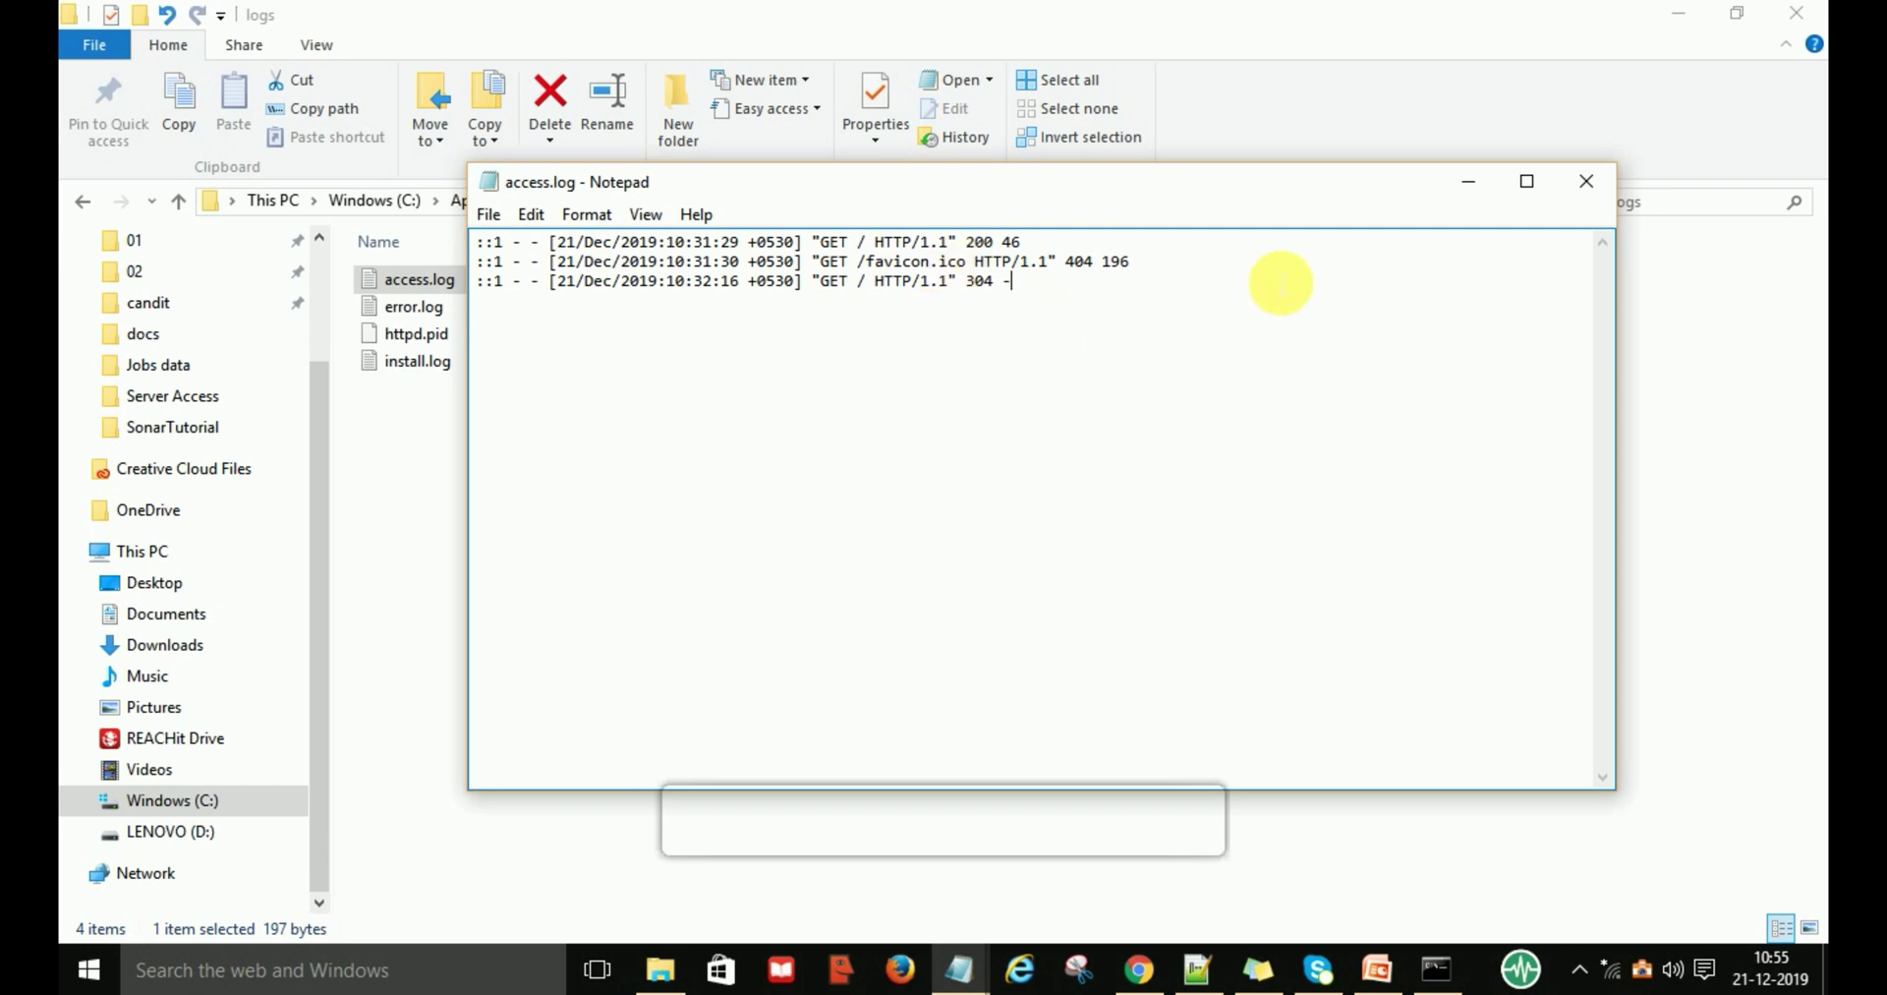
pyautogui.click(1586, 181)
pyautogui.doubleClick(427, 306)
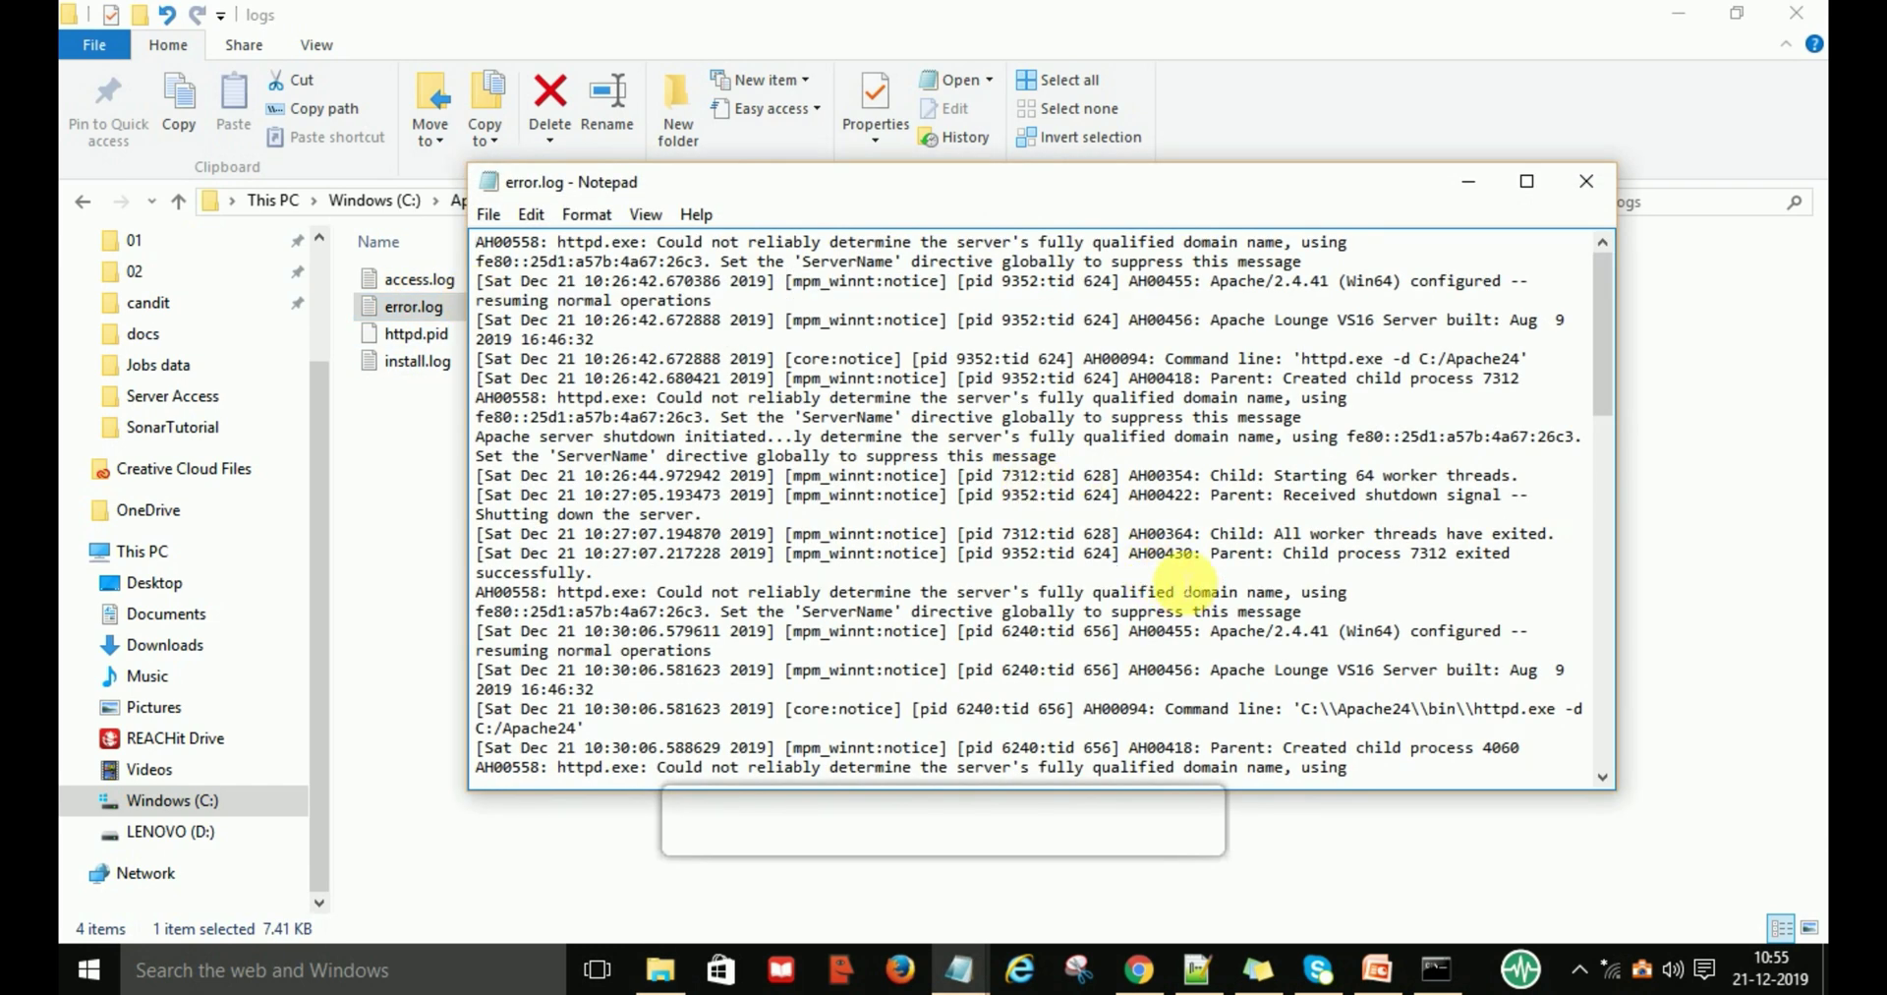
pyautogui.scroll(-20, 1185, 580)
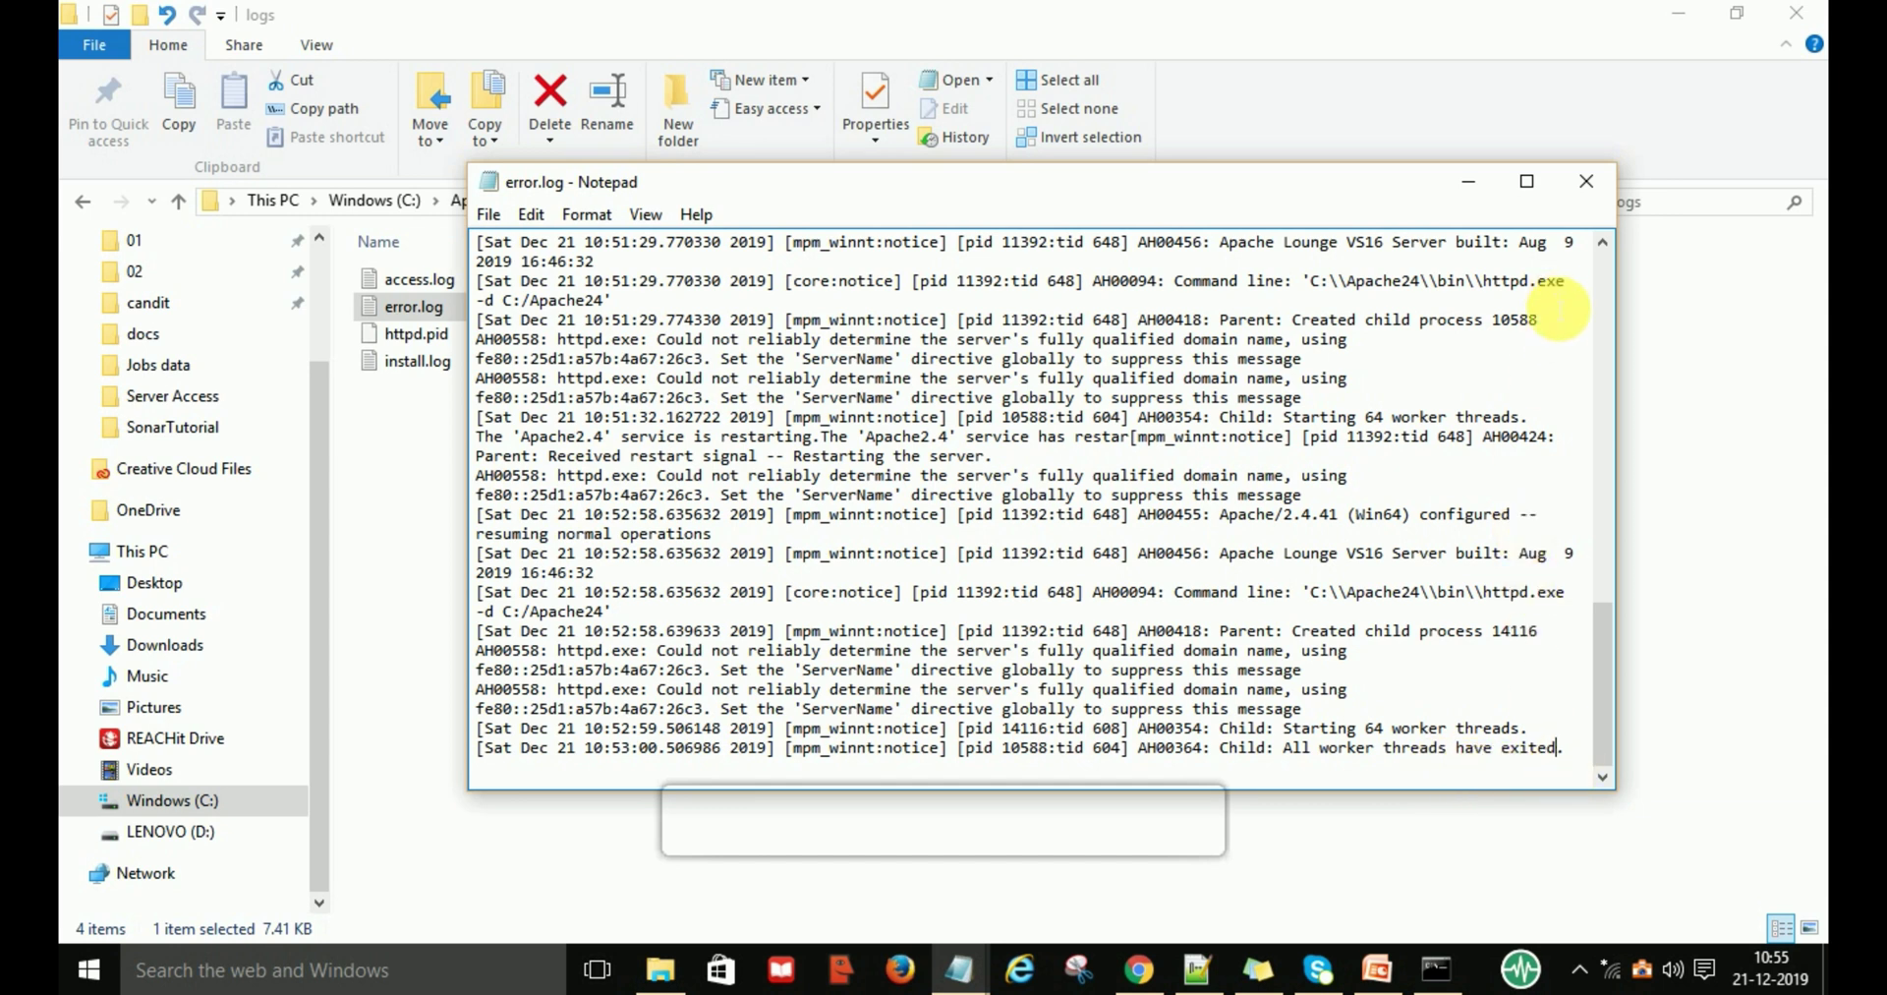
pyautogui.click(1578, 185)
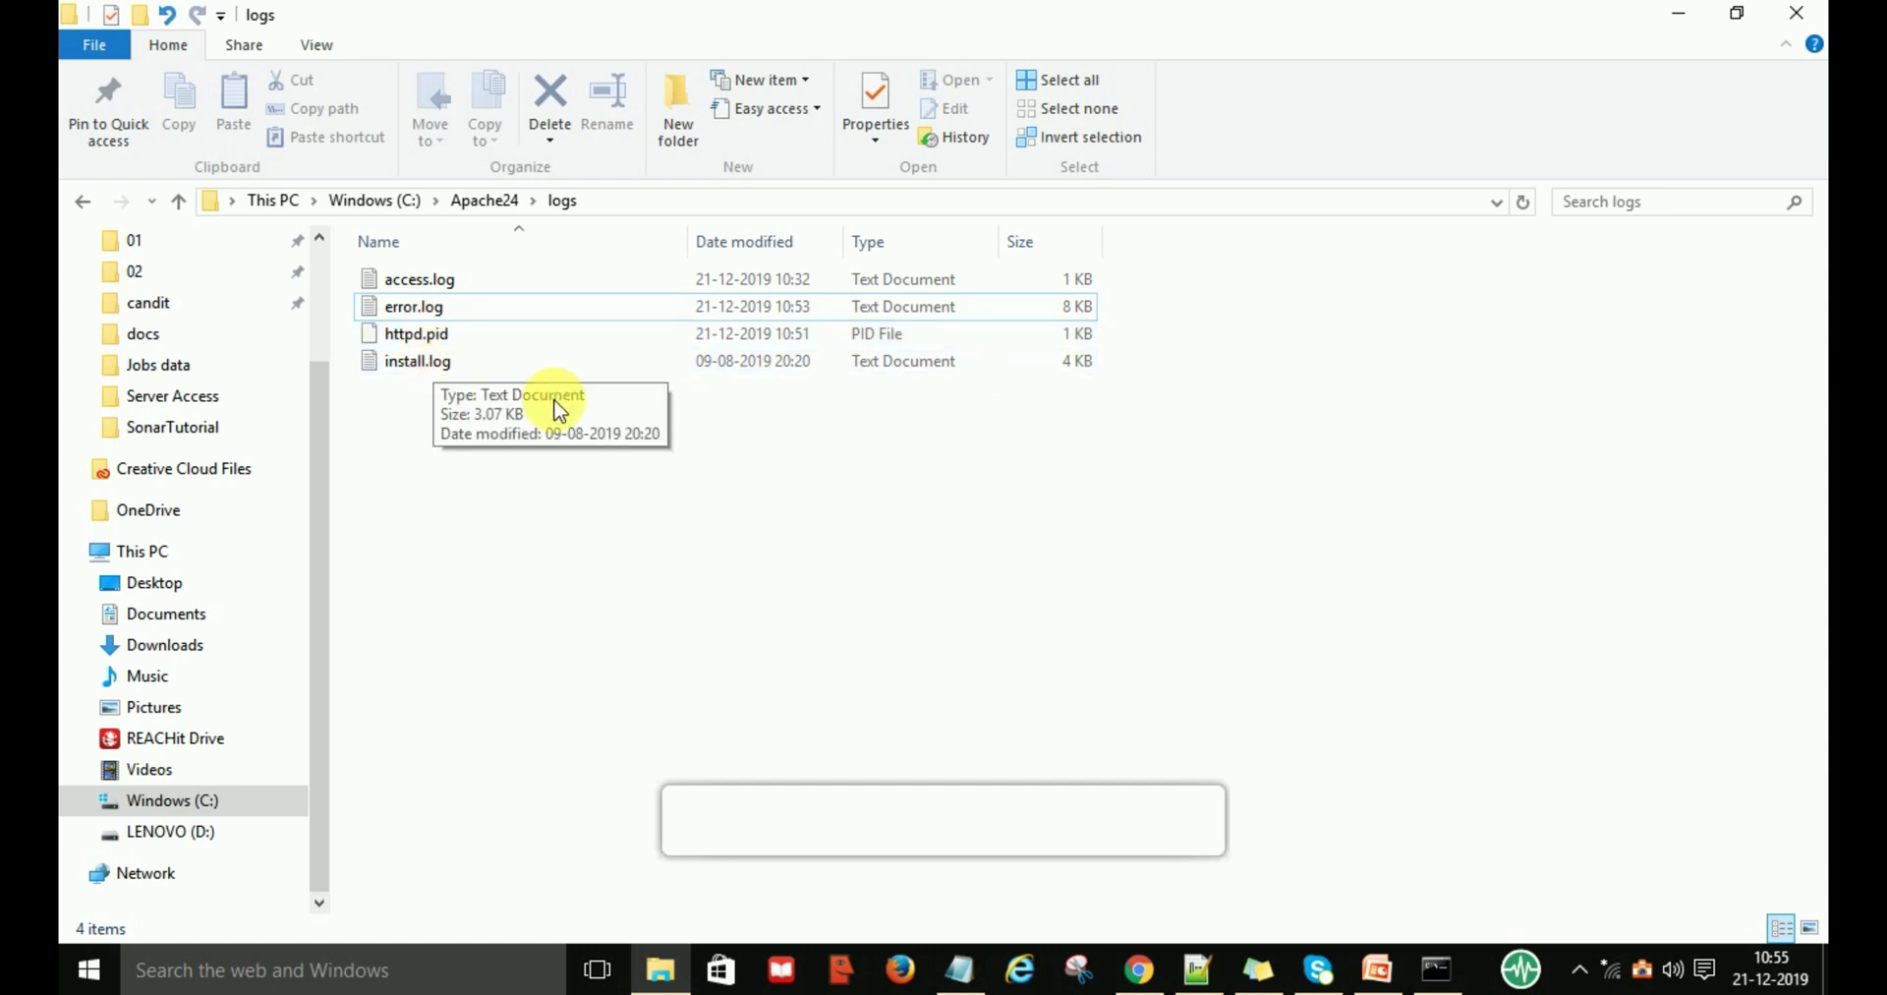
pyautogui.doubleClick(442, 364)
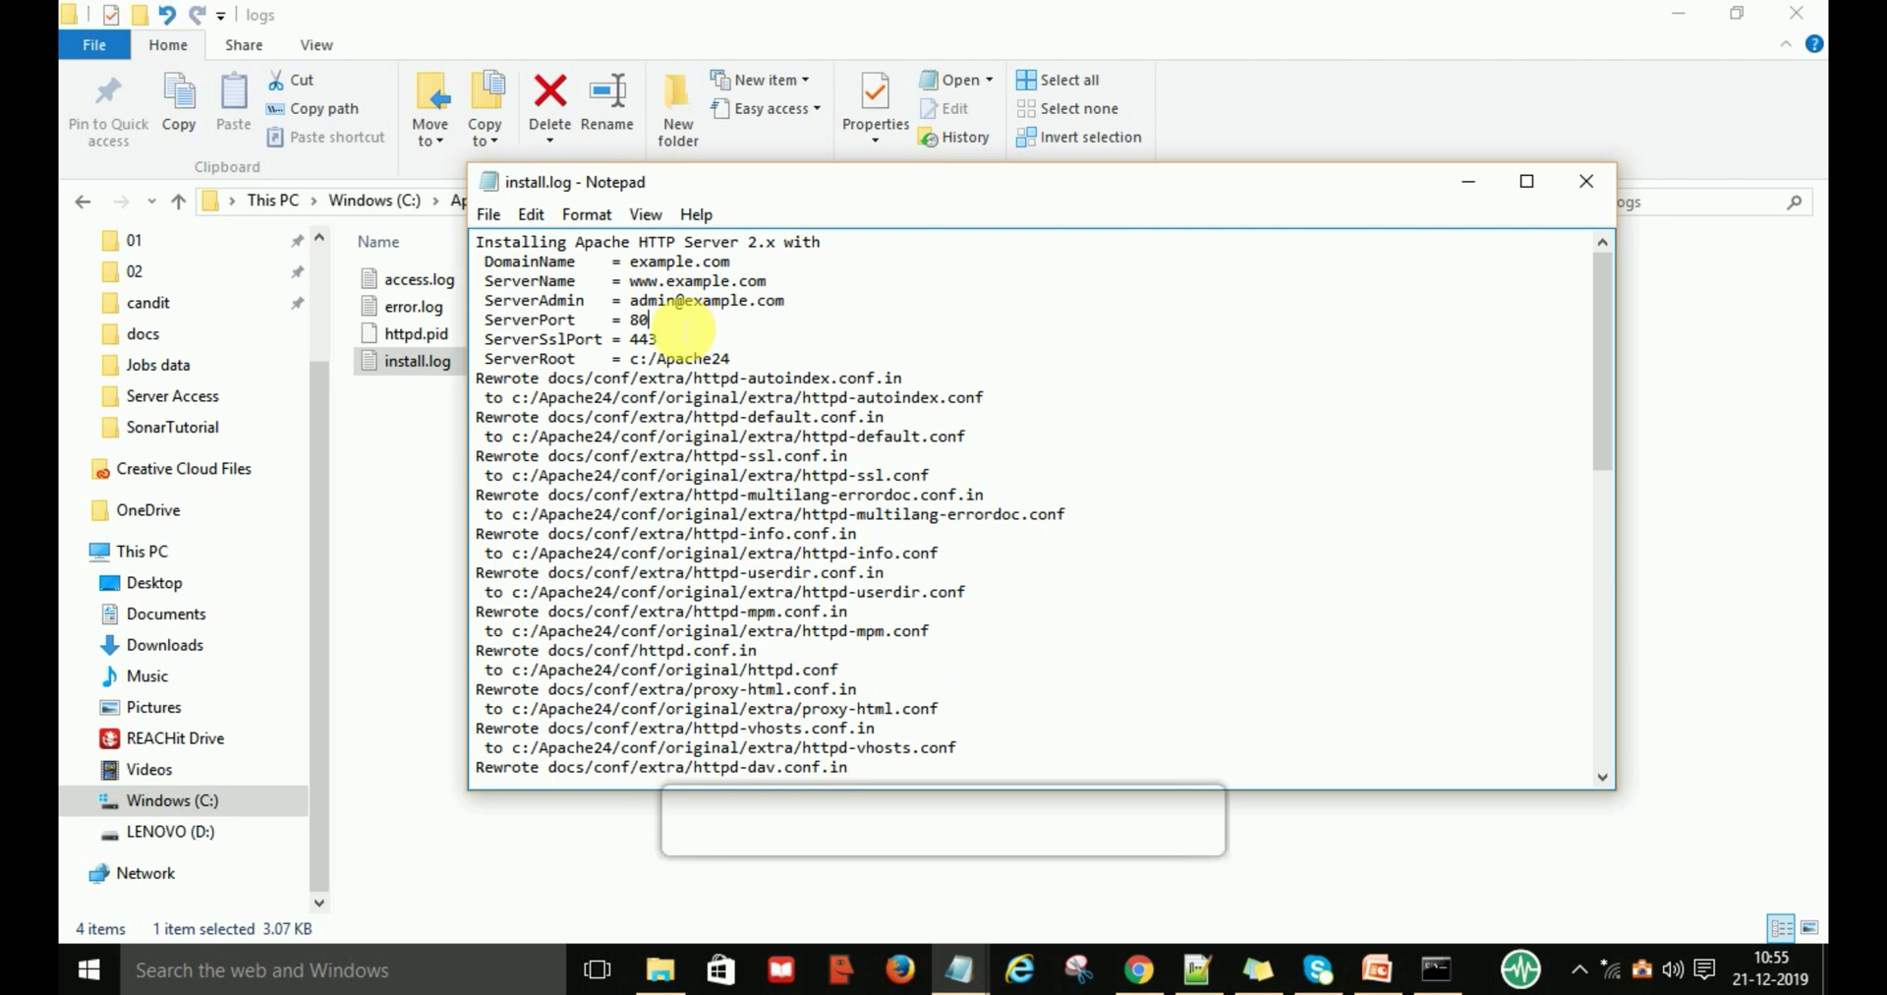
pyautogui.click(796, 289)
pyautogui.click(688, 323)
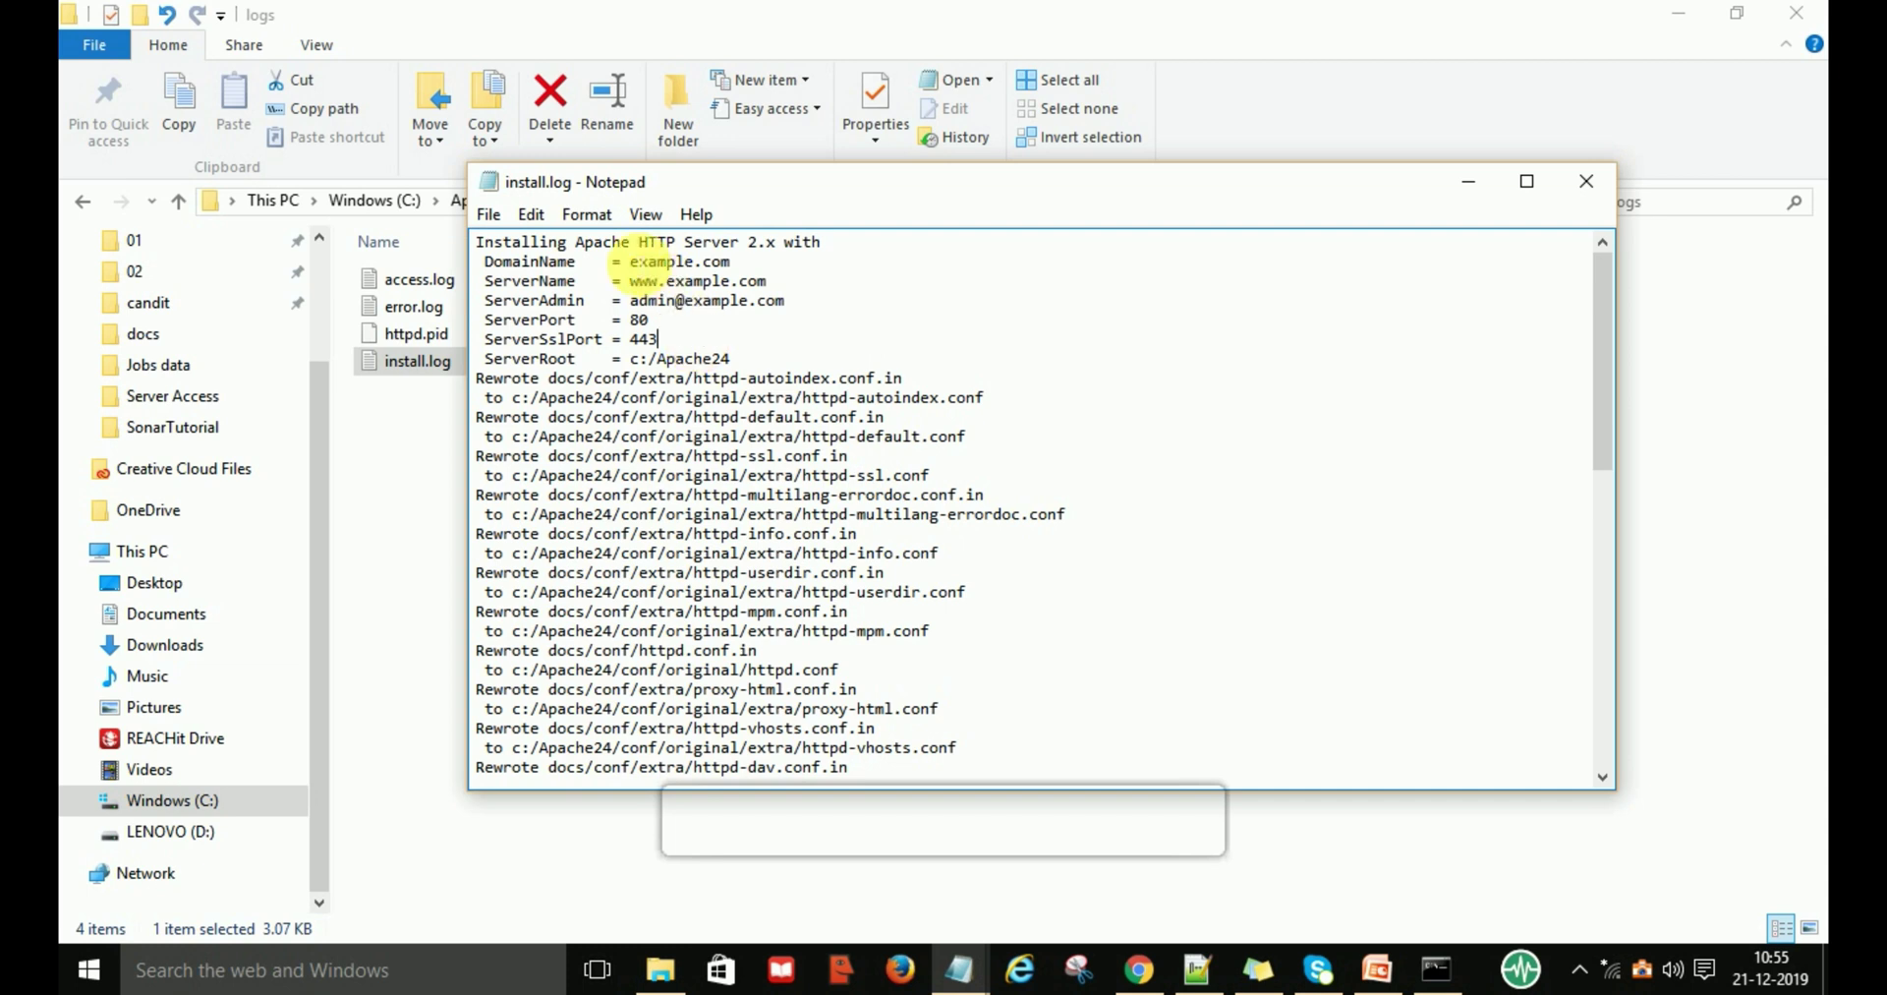
pyautogui.click(737, 264)
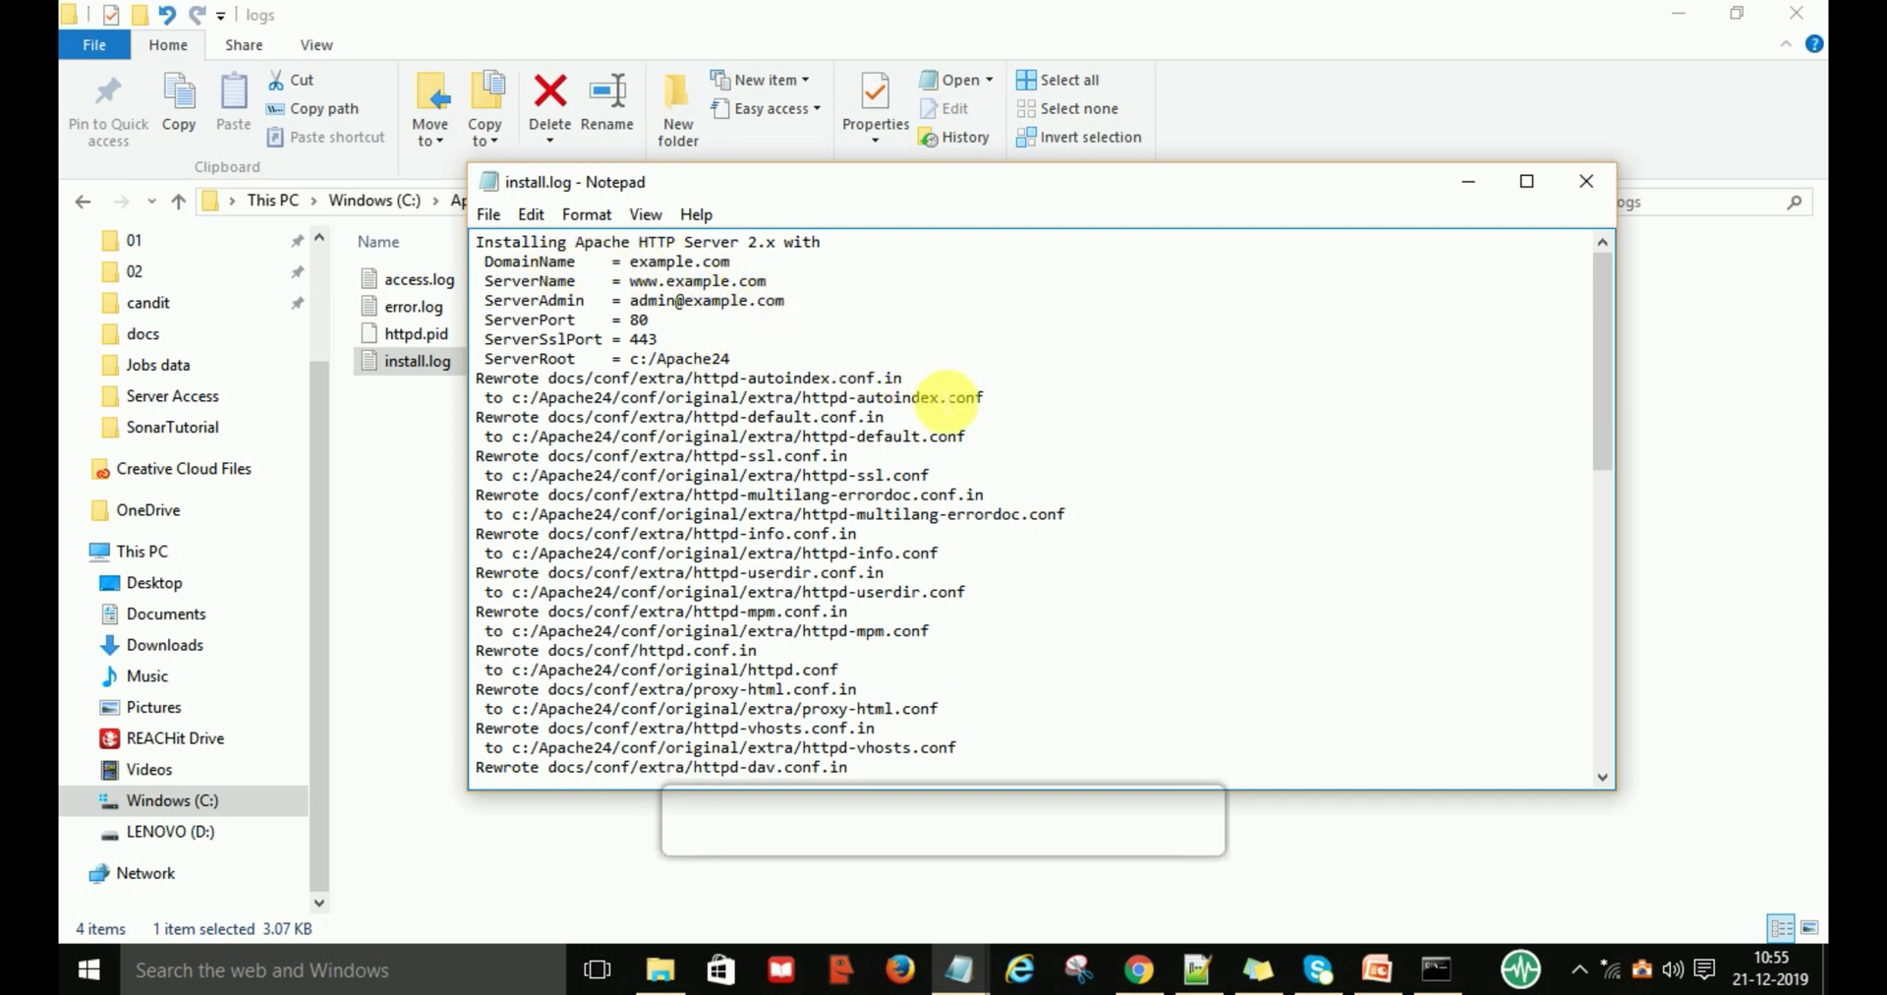
pyautogui.scroll(-12, 947, 401)
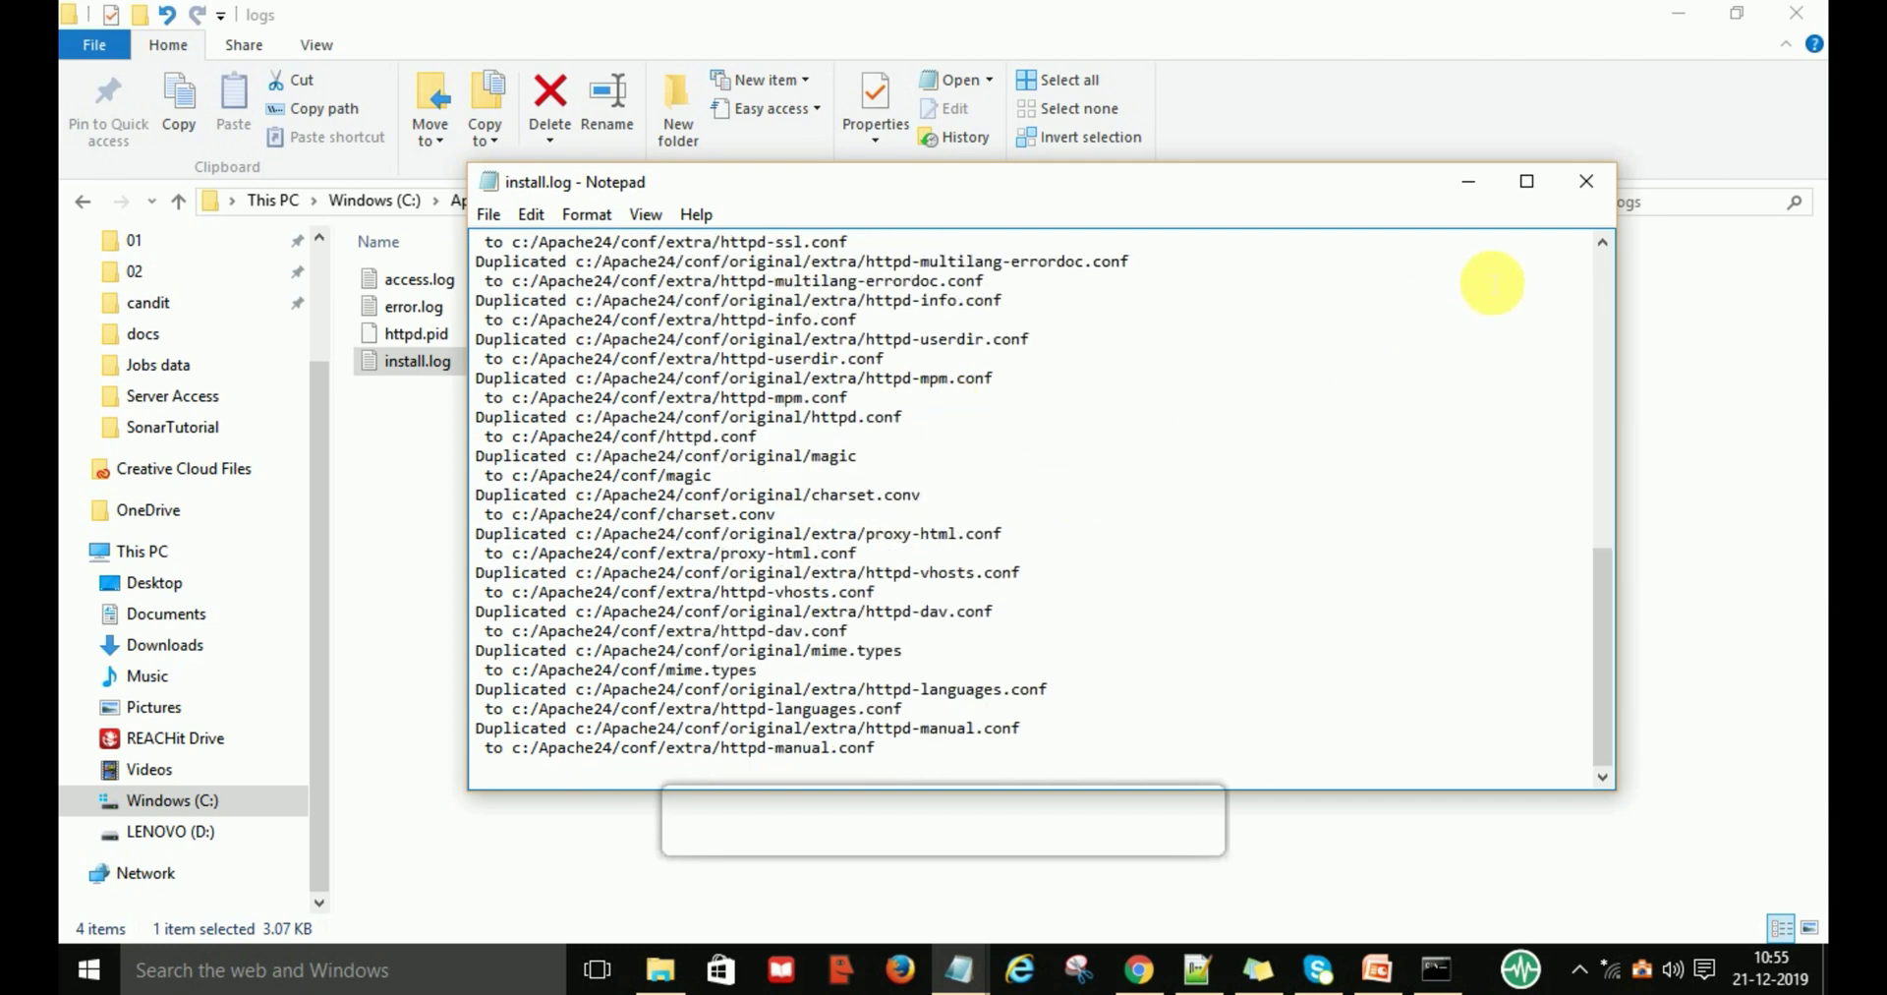
pyautogui.click(1587, 181)
# Return to the Apache24 folder and switch to the PowerPoint agenda slide.
pyautogui.press('BackSpace')
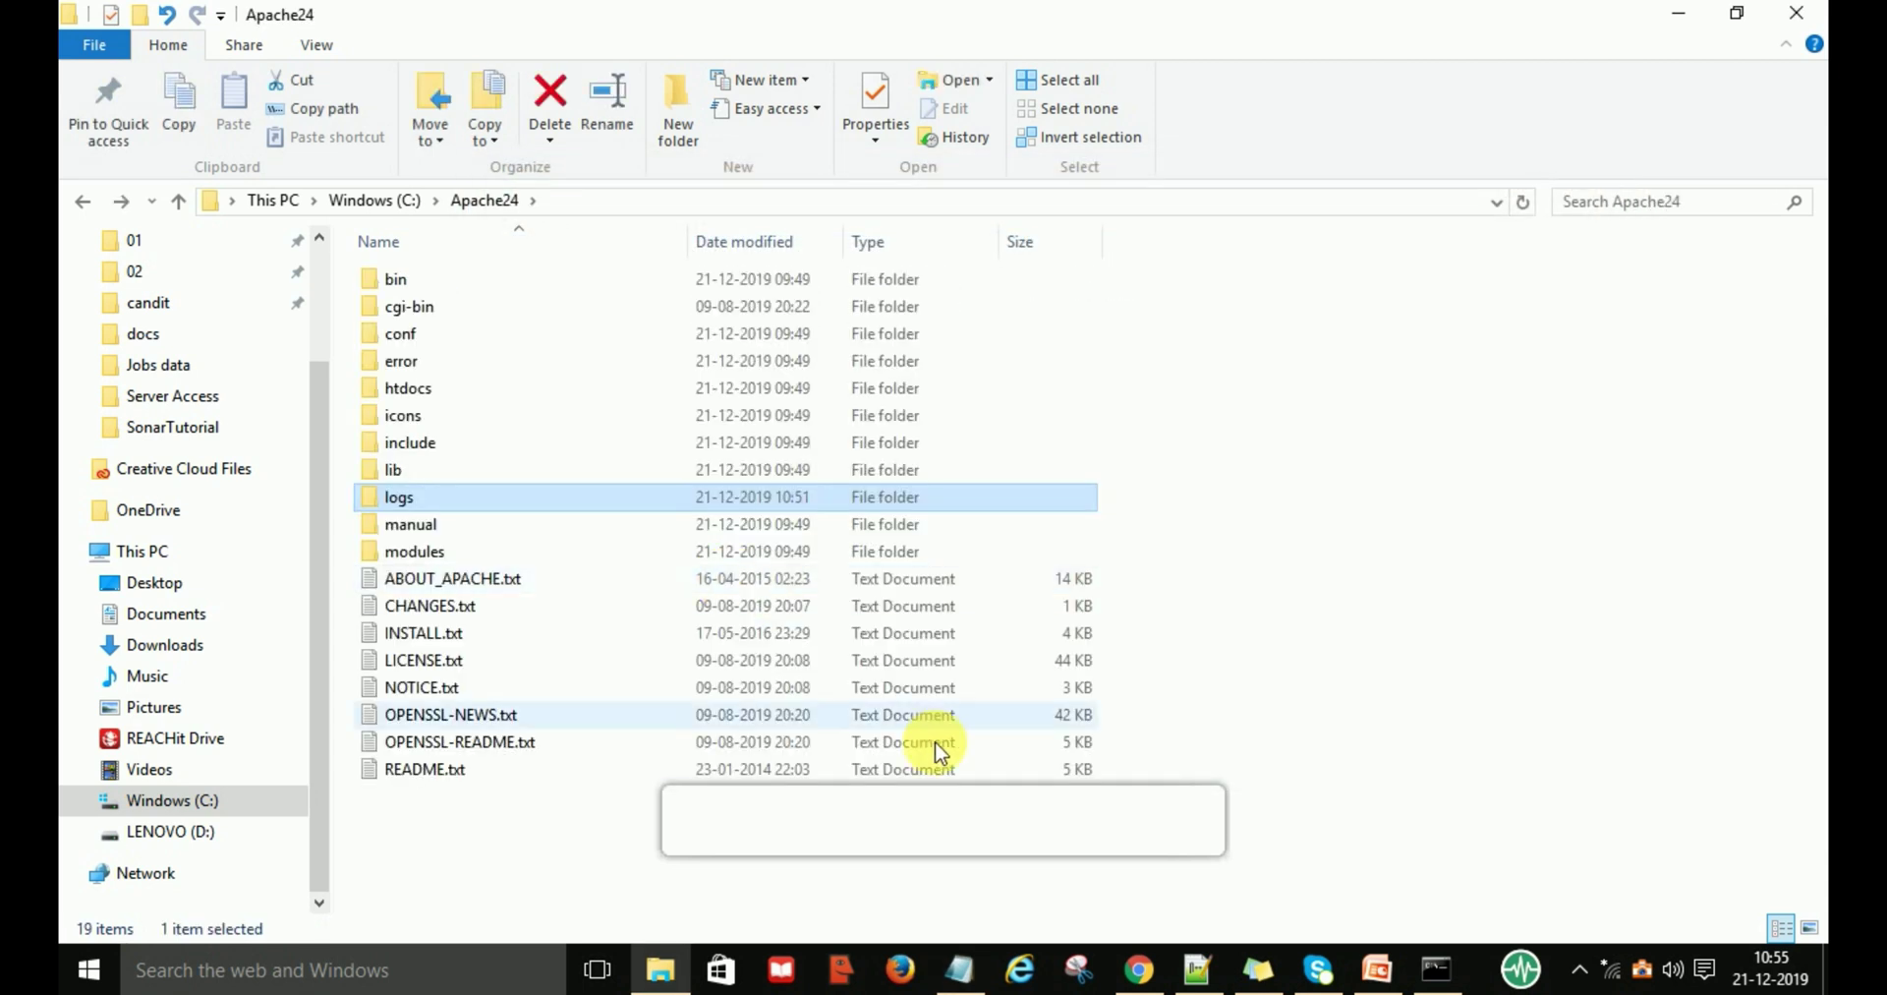
pyautogui.click(924, 889)
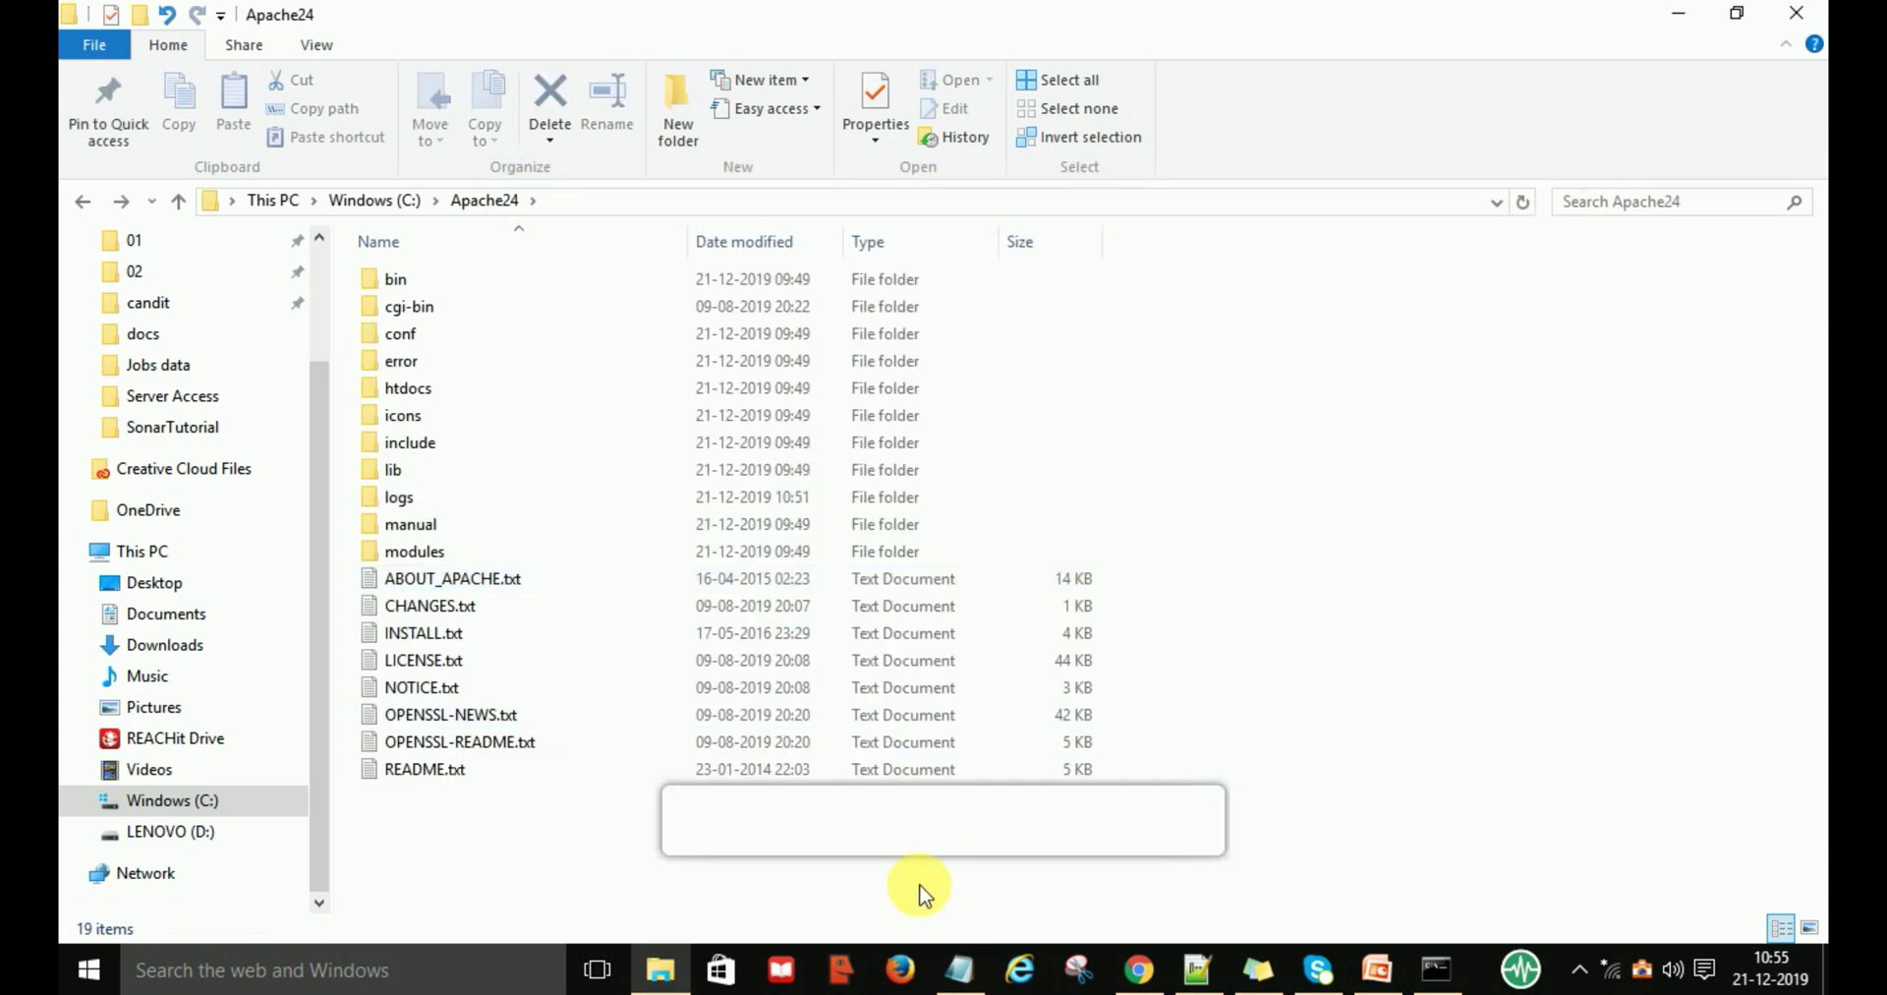
pyautogui.click(1436, 971)
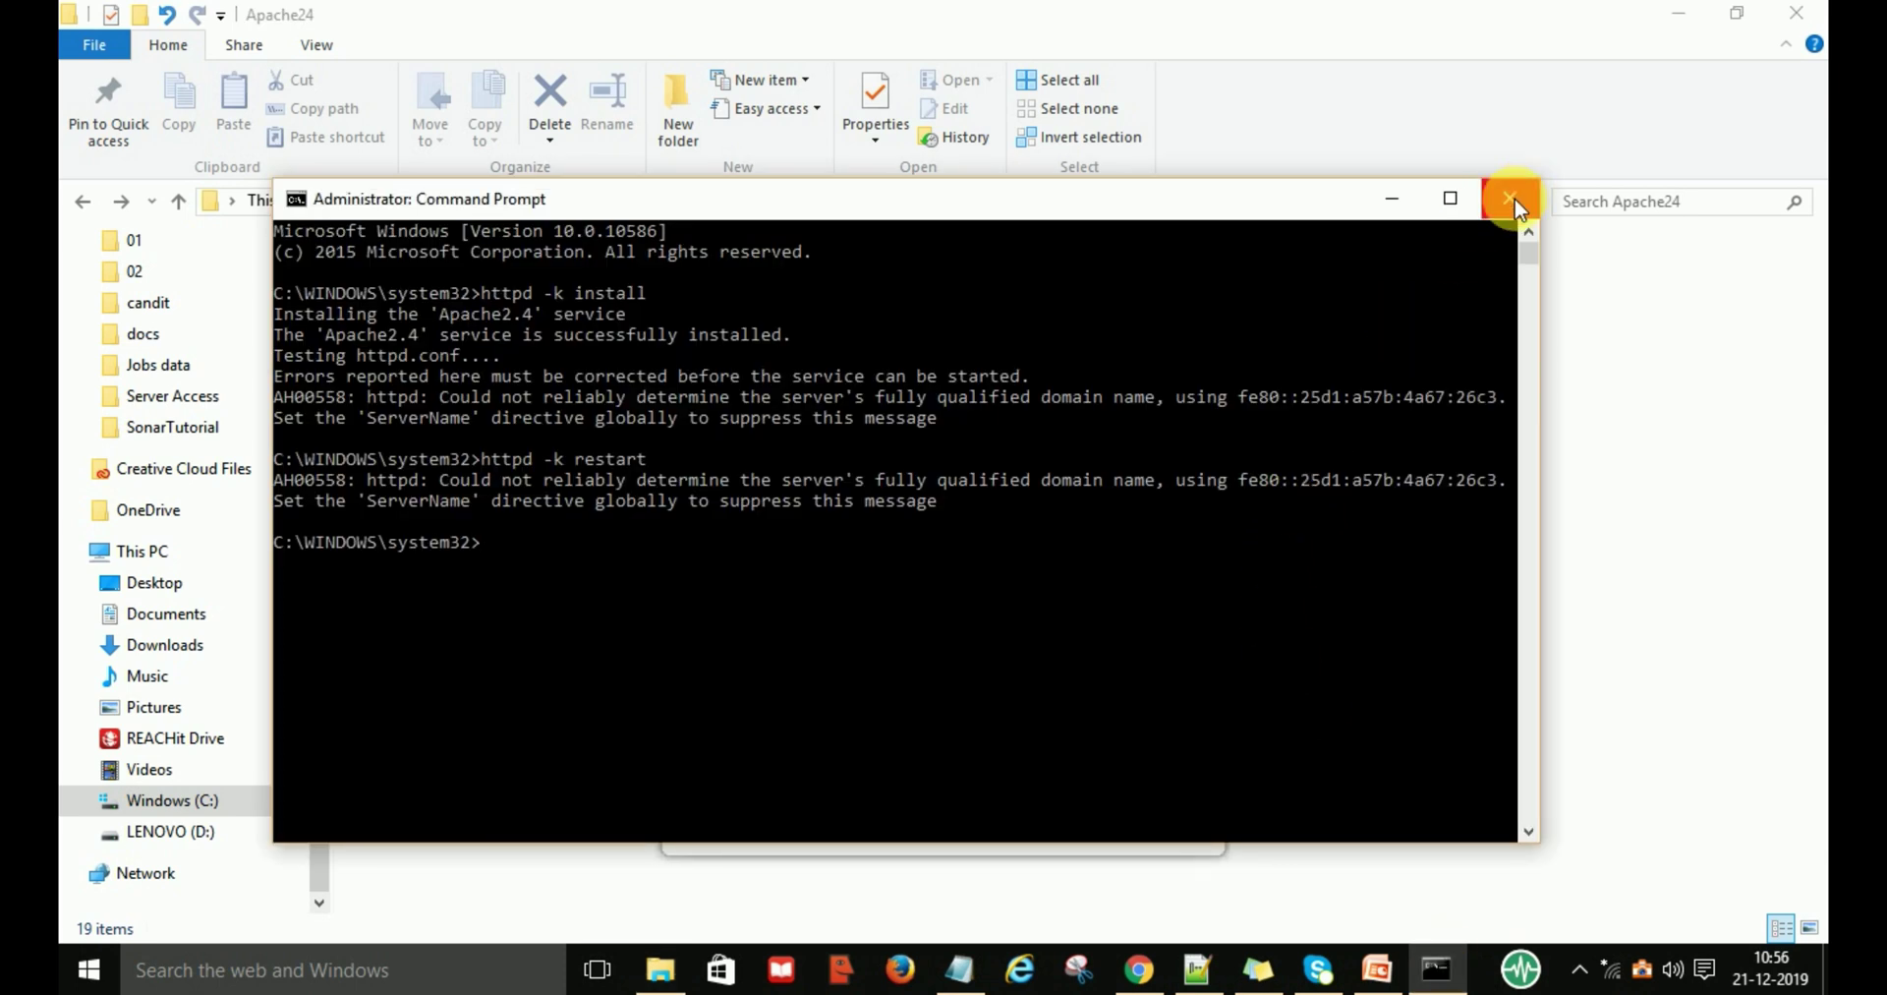
pyautogui.hotkey('alt', 'Tab')
pyautogui.click(1033, 418)
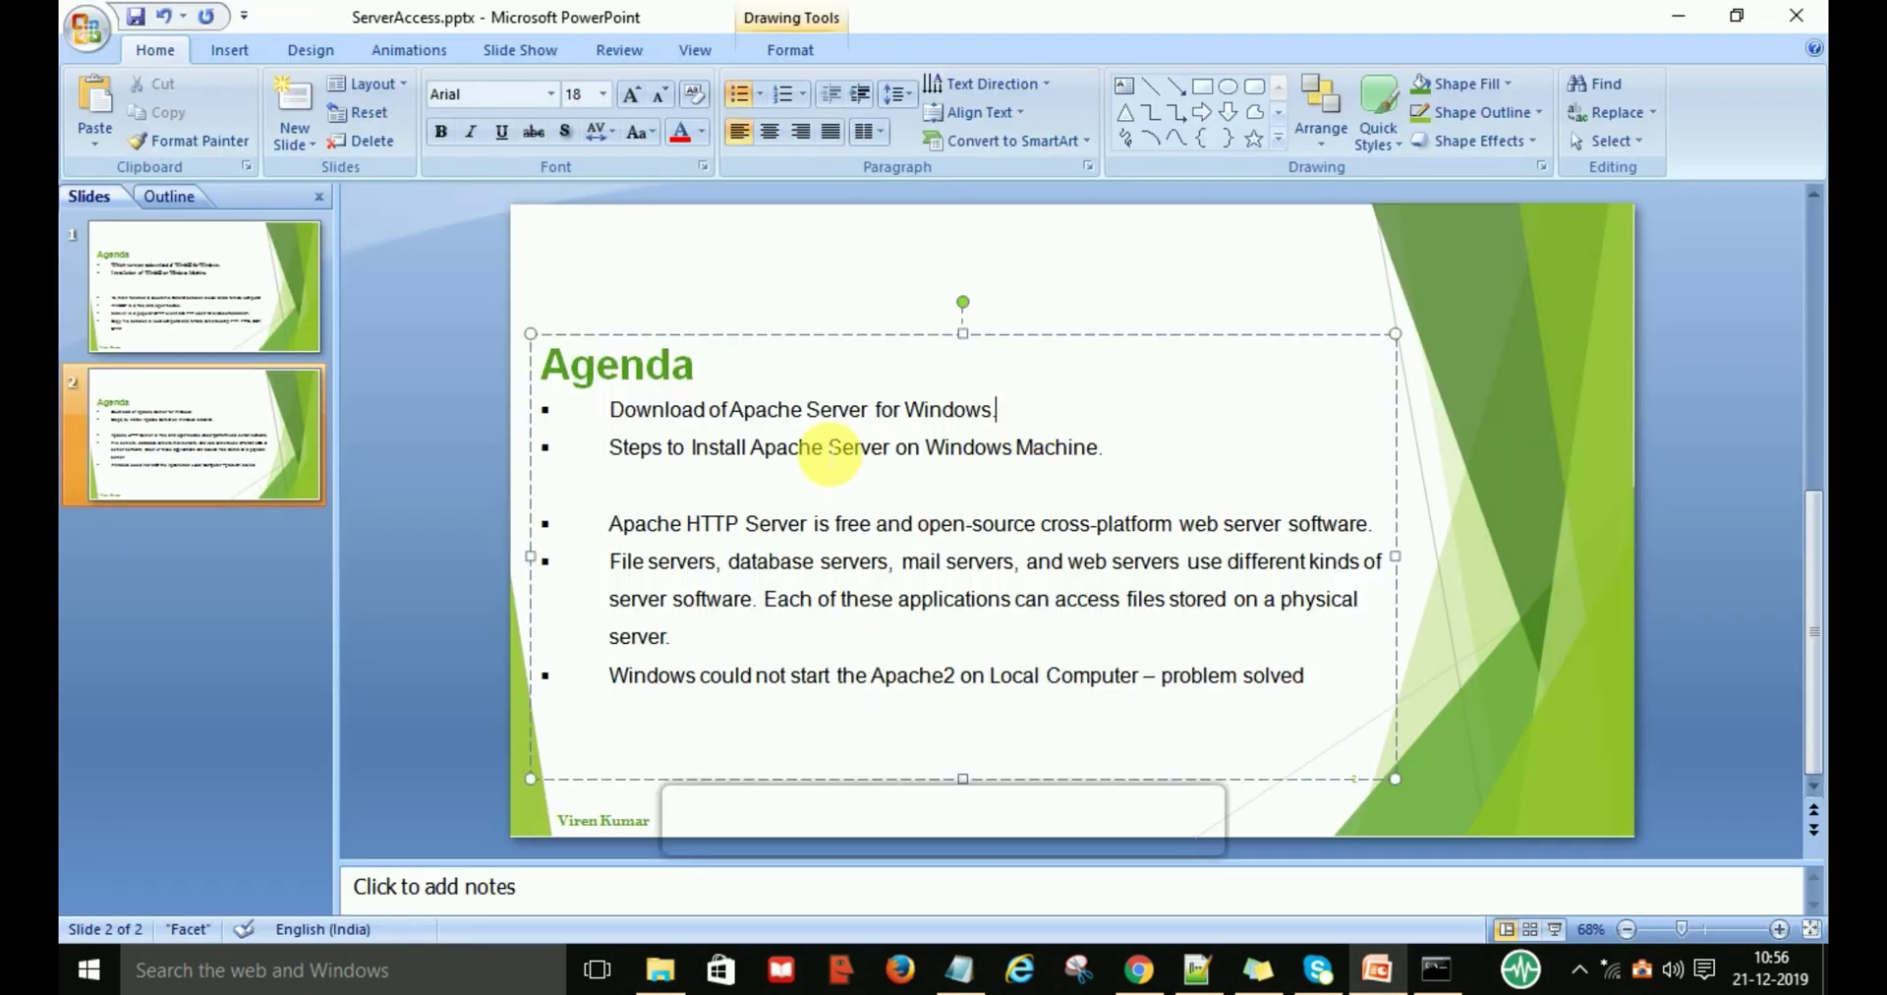
pyautogui.click(1140, 448)
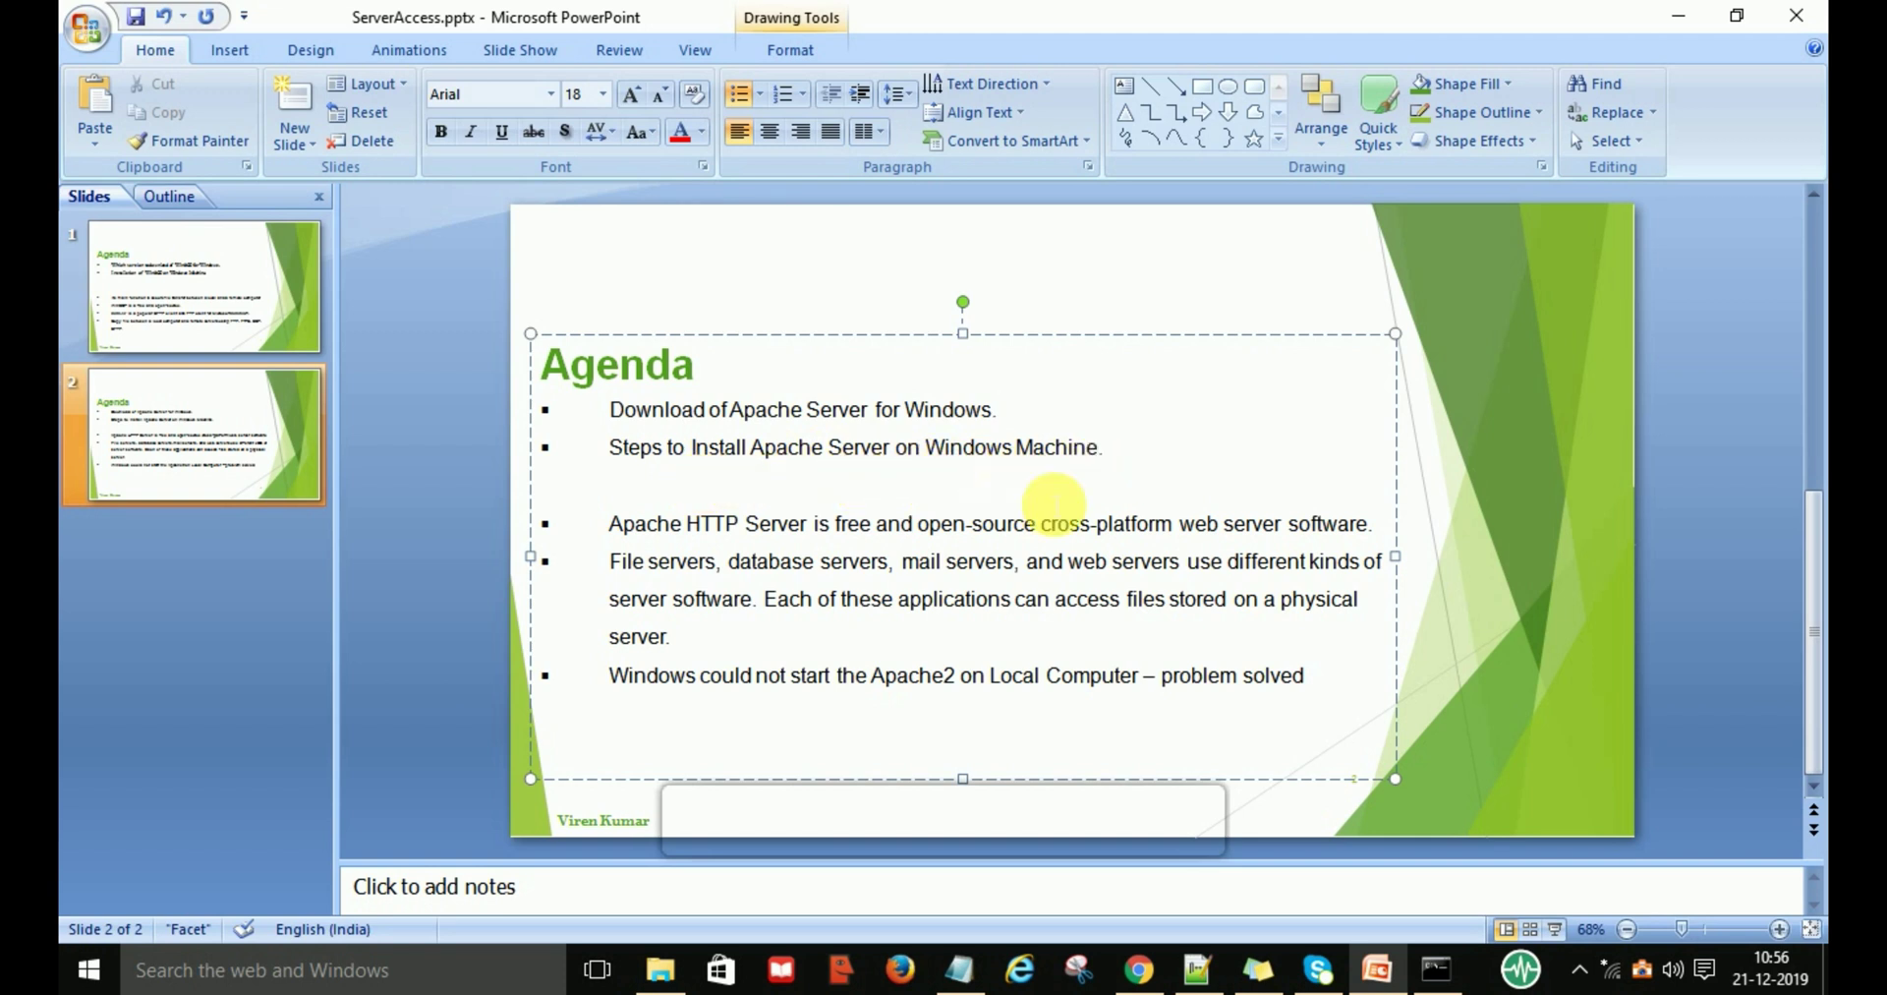
pyautogui.click(1464, 686)
pyautogui.moveTo(613, 678)
pyautogui.mouseDown()
pyautogui.moveTo(1129, 724)
pyautogui.moveTo(1324, 715)
pyautogui.mouseUp()
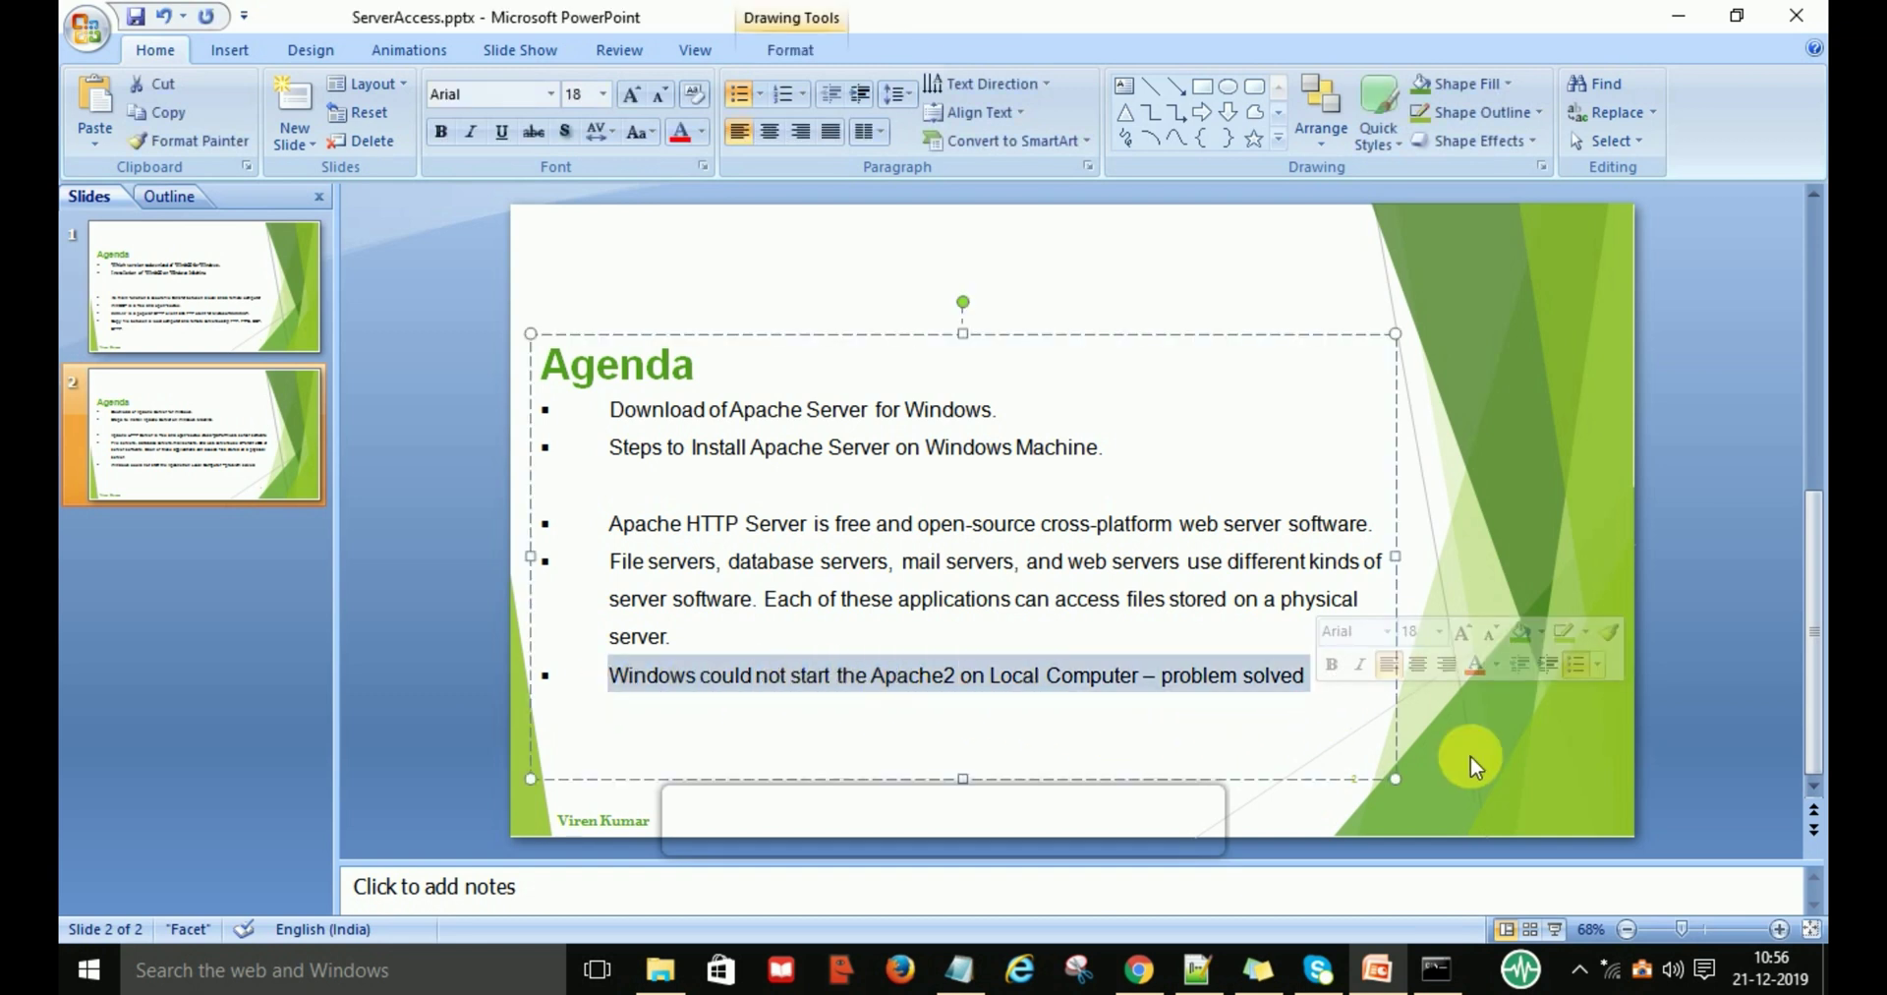
pyautogui.click(1437, 707)
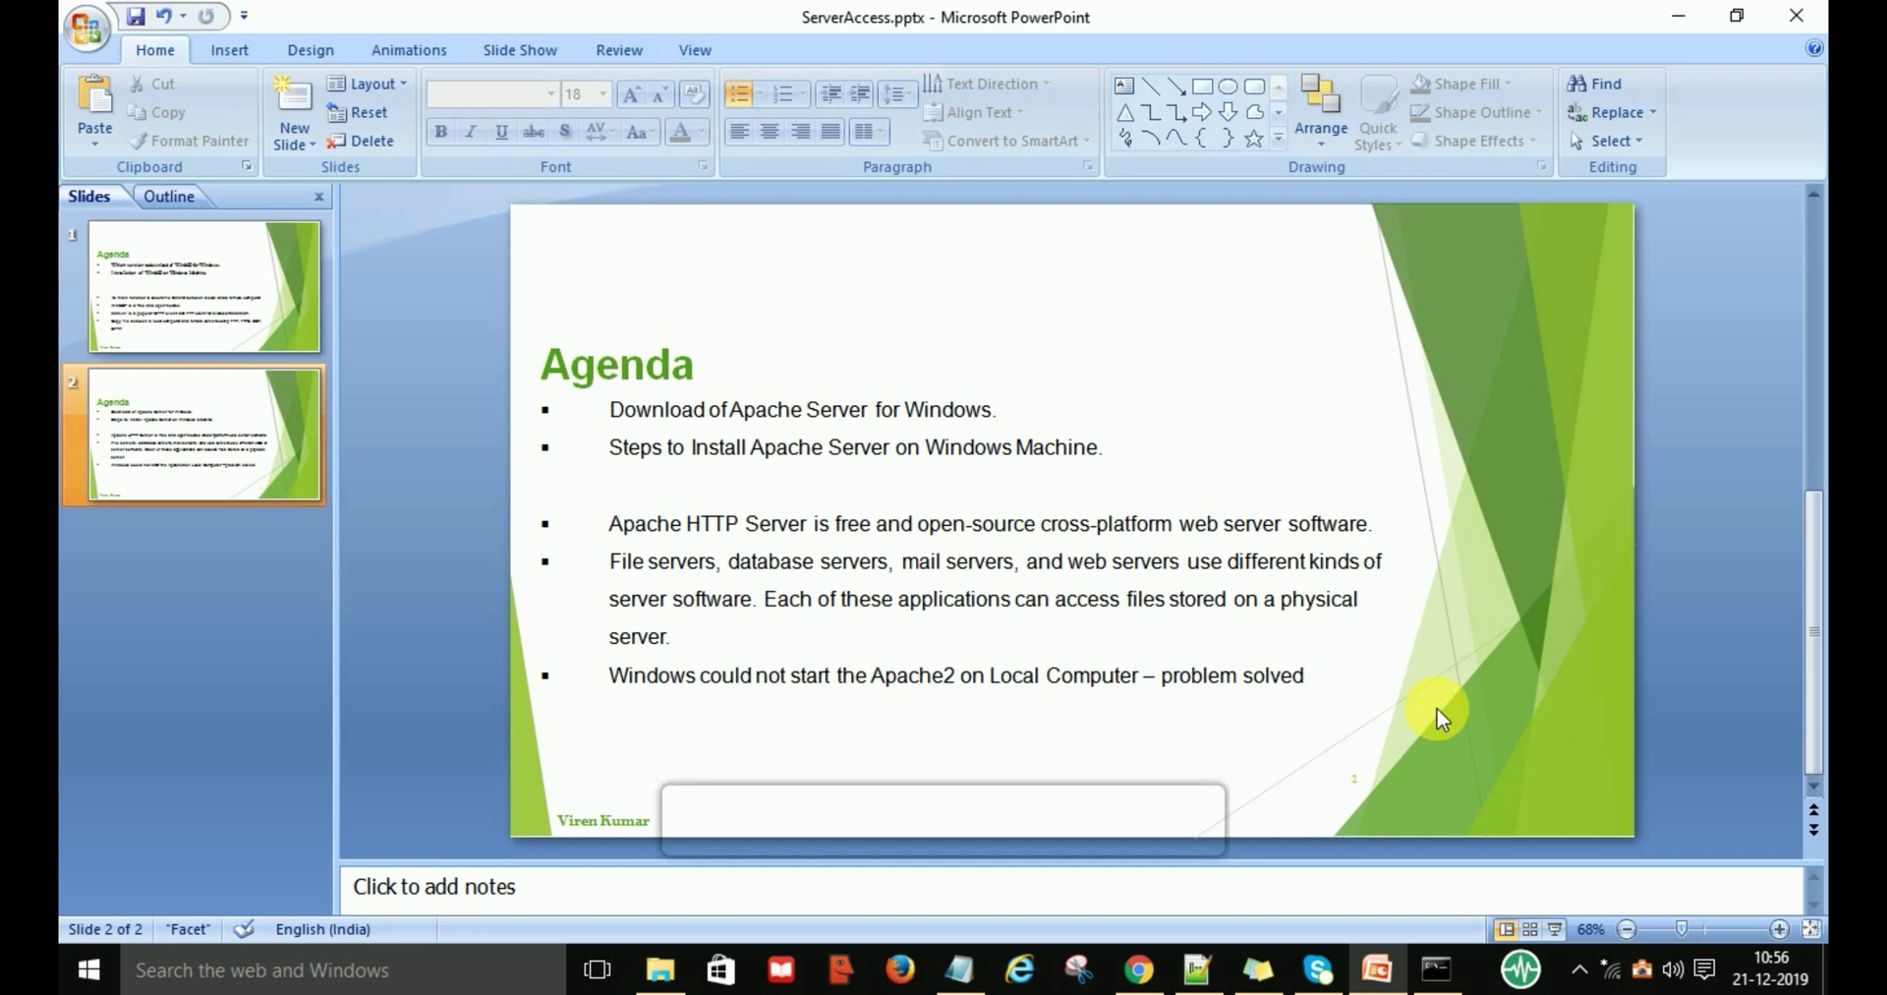